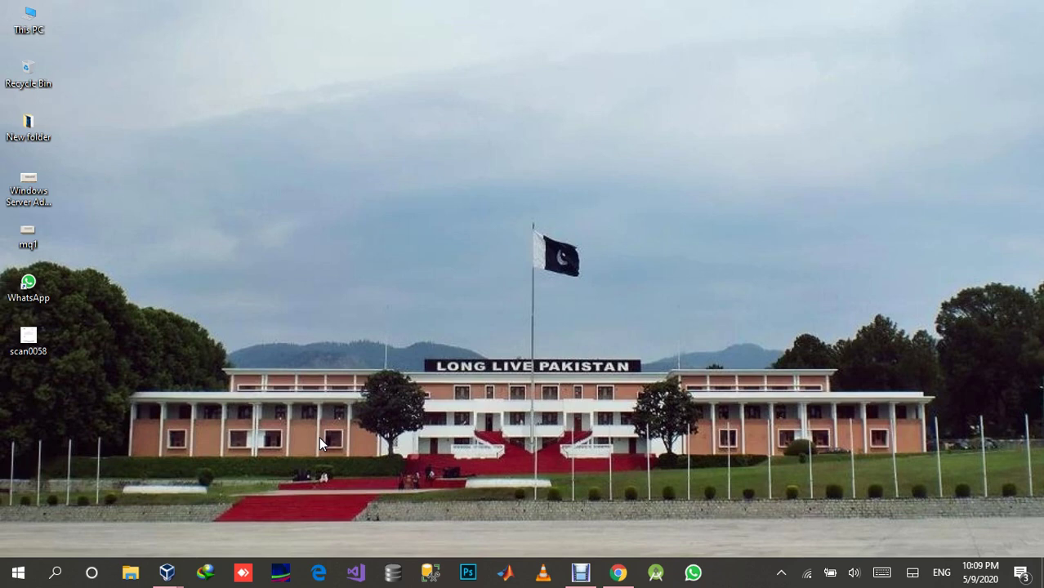
Switch to the Windows Server 2016 VM and allow it to be discoverable on the network.
mouse_move(167, 572)
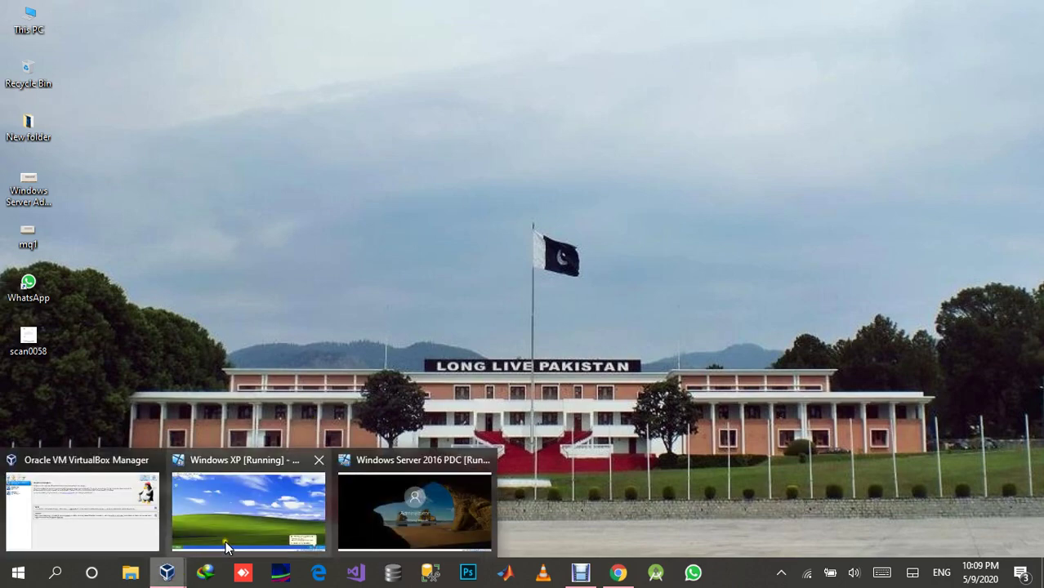
left_click(365, 507)
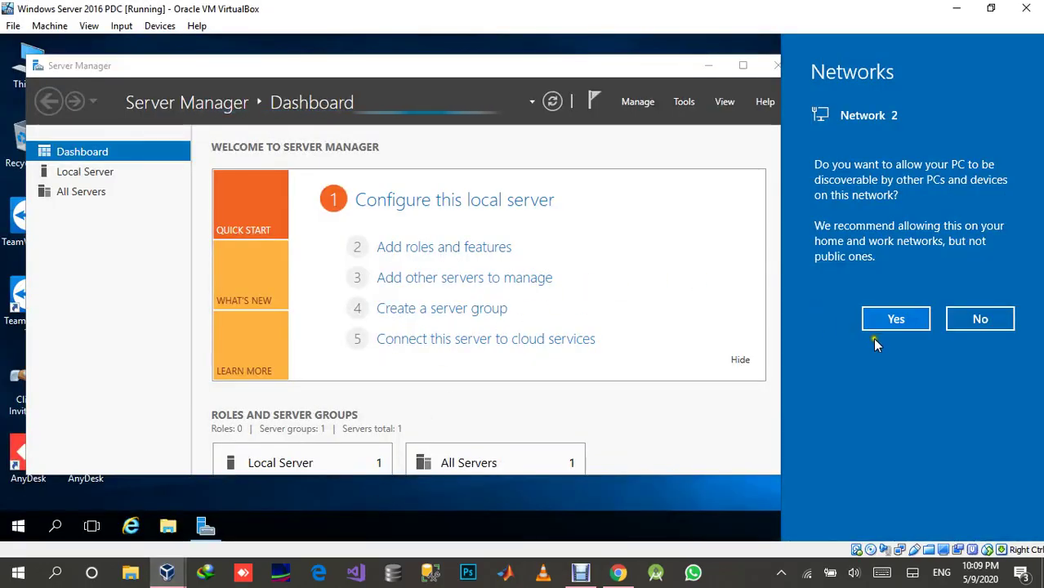
left_click(895, 319)
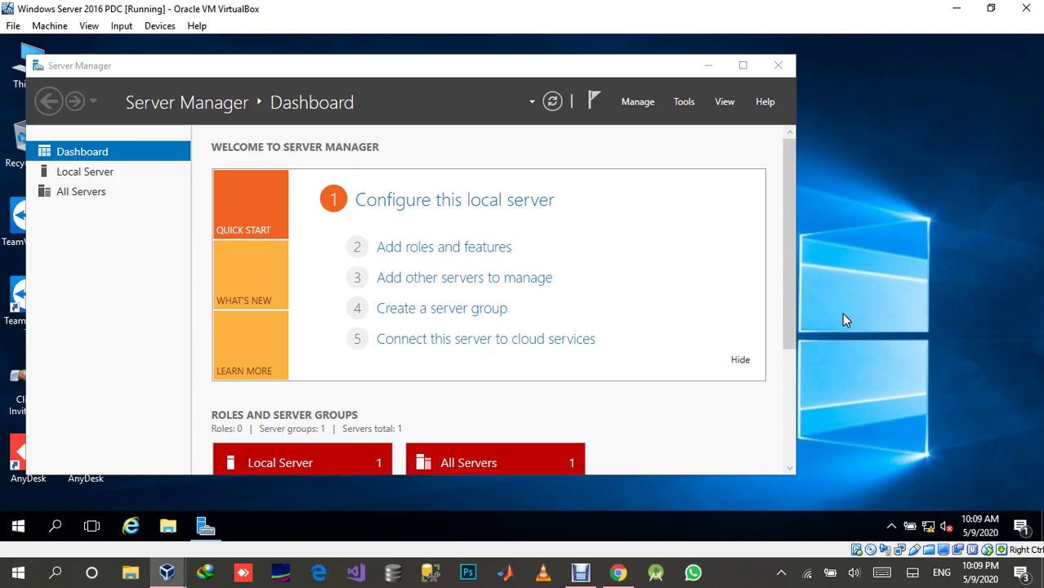
Maximize Server Manager and launch a cmd prompt from Run.
left_click(742, 66)
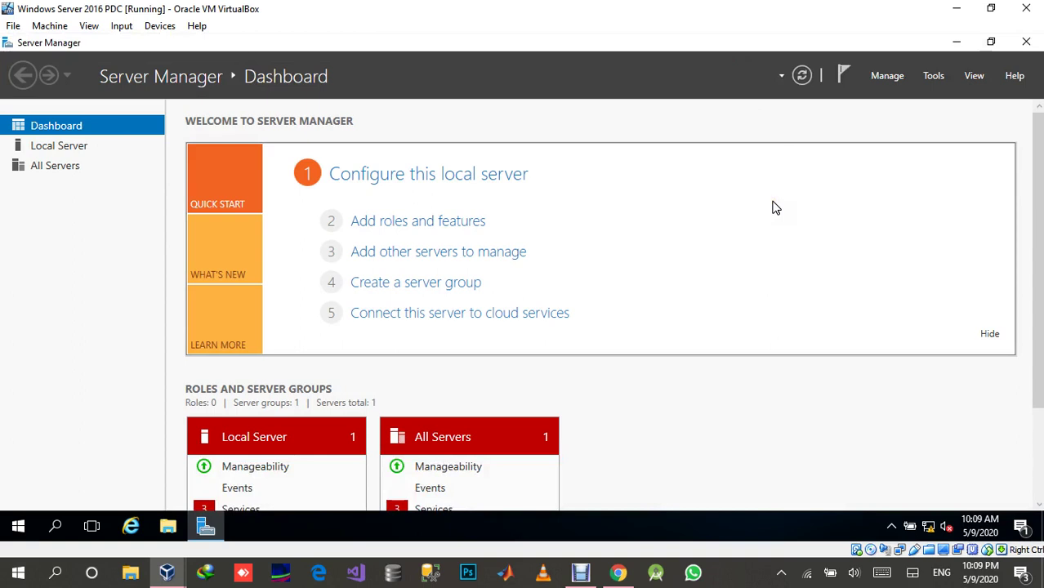
key("super+r")
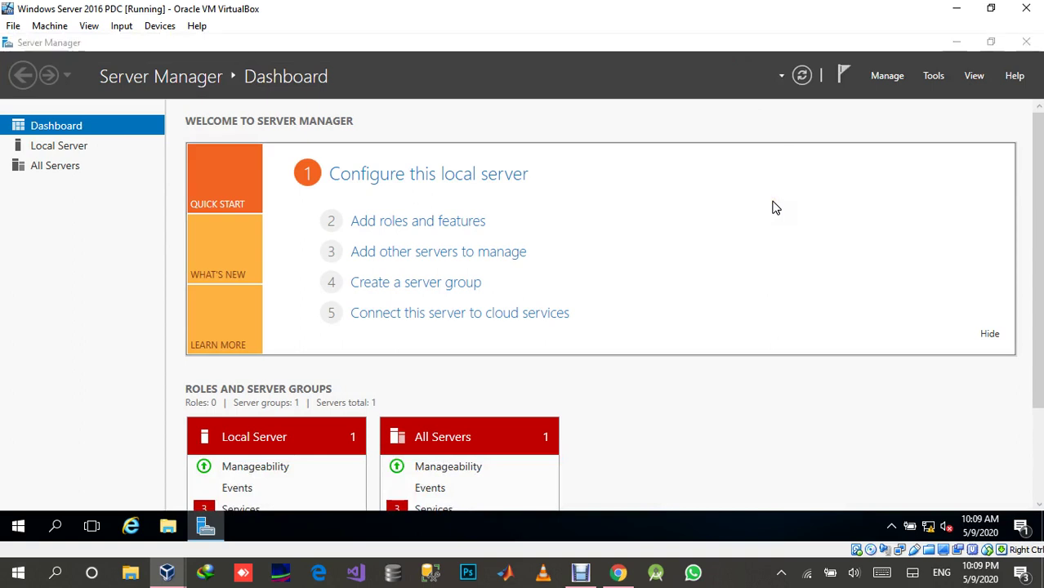
key("Return")
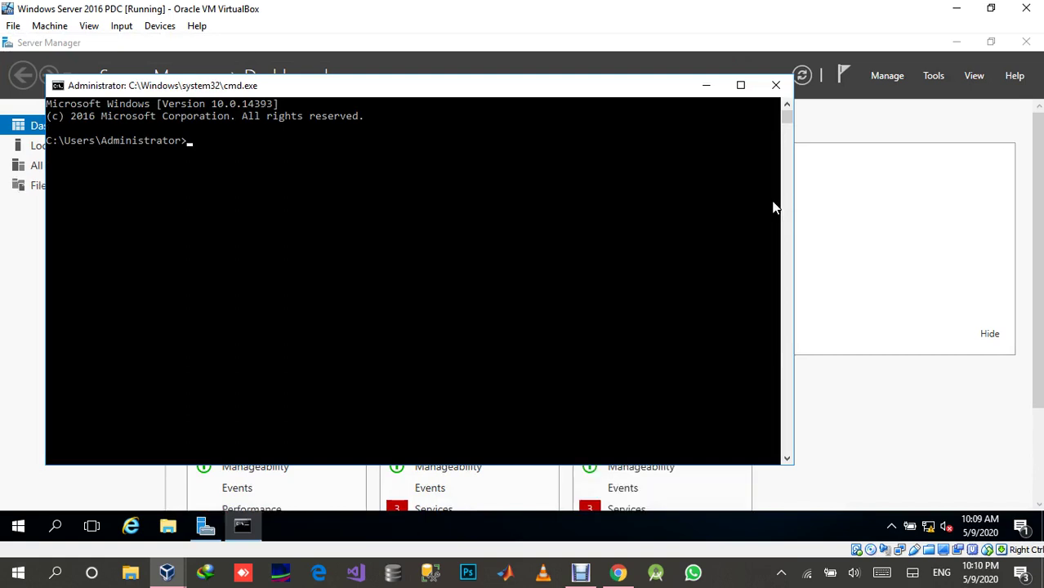
Ping 192.168.1.10 from the server (4/4 replies, 0% loss), then switch to the Windows XP VM.
type("ping 192.168.1.10")
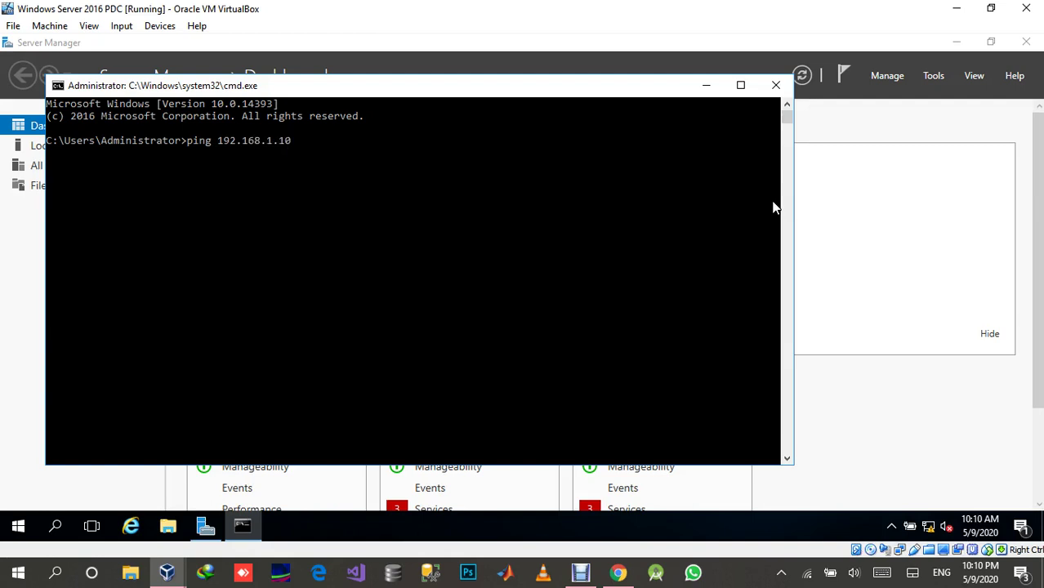
key("Return")
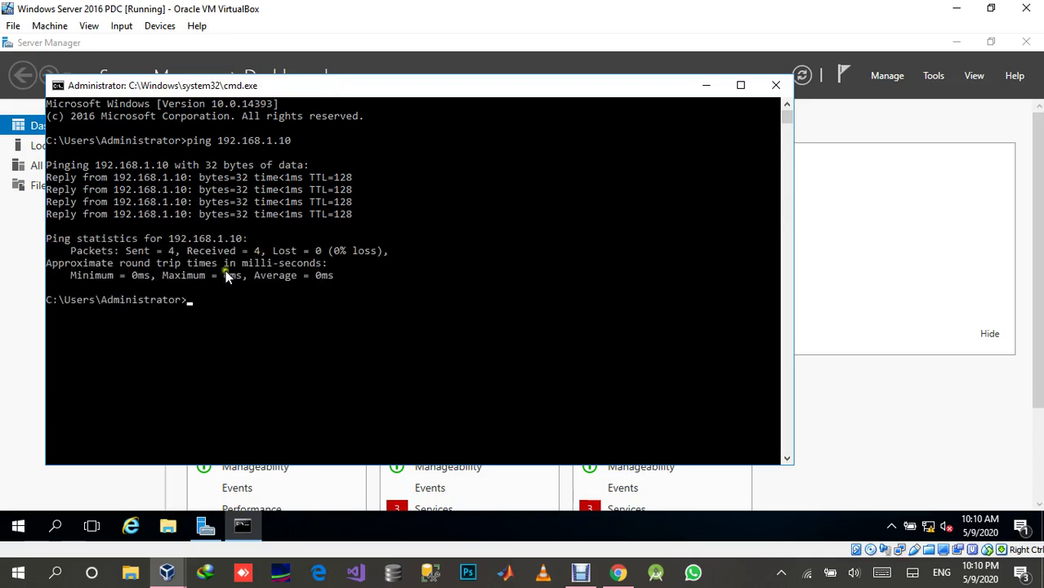
left_click(168, 572)
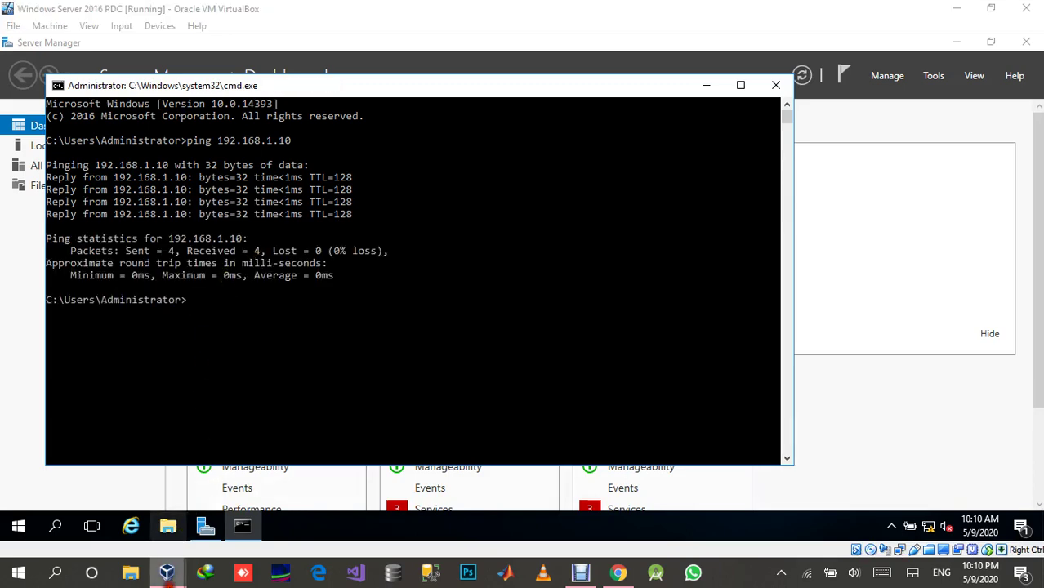
left_click(256, 552)
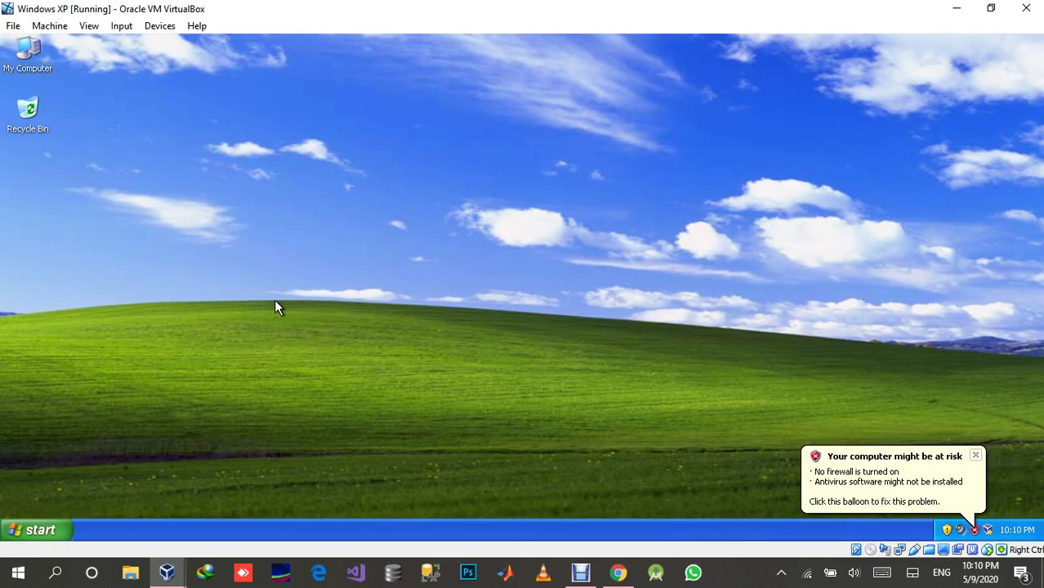
Open a command prompt on the XP client and show its ipconfig output (192.168.1.10).
key("super+r")
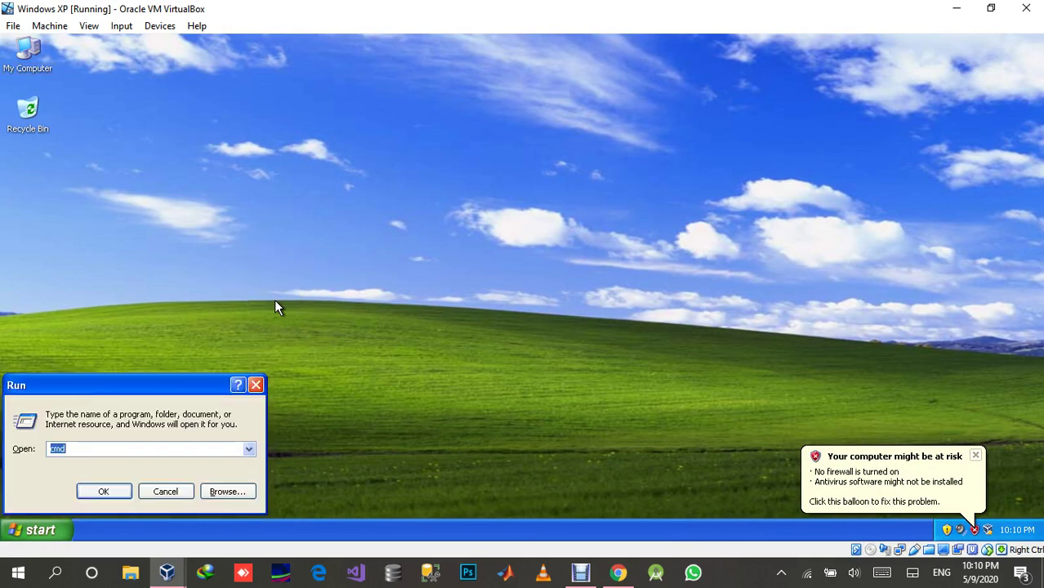
key("Return")
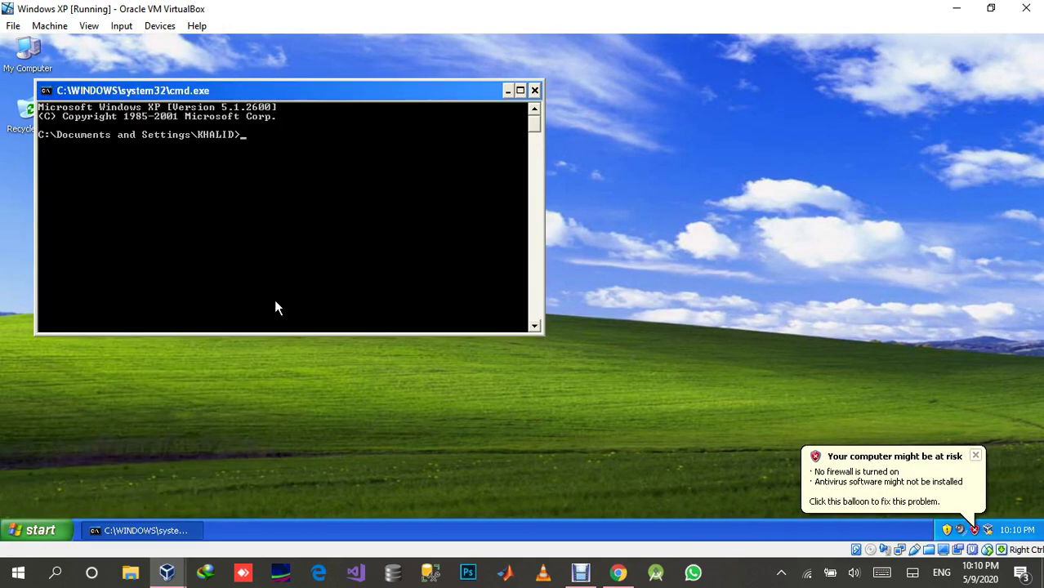
type("ipconfig")
key("Return")
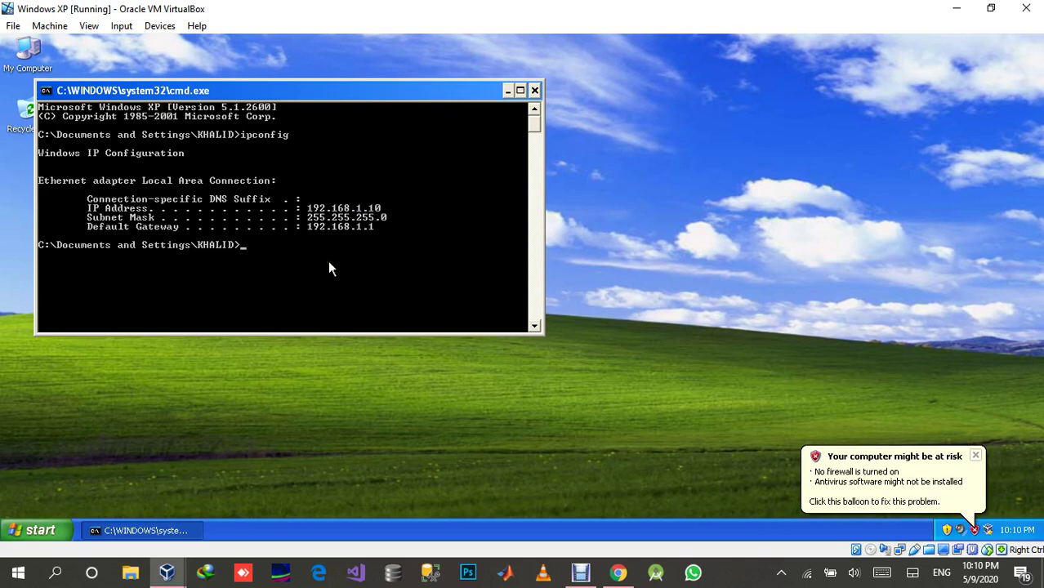
Ping 192.168.1.1 with 0% loss and dismiss the update reminder.
type("ping 192.168.1.1")
key("Return")
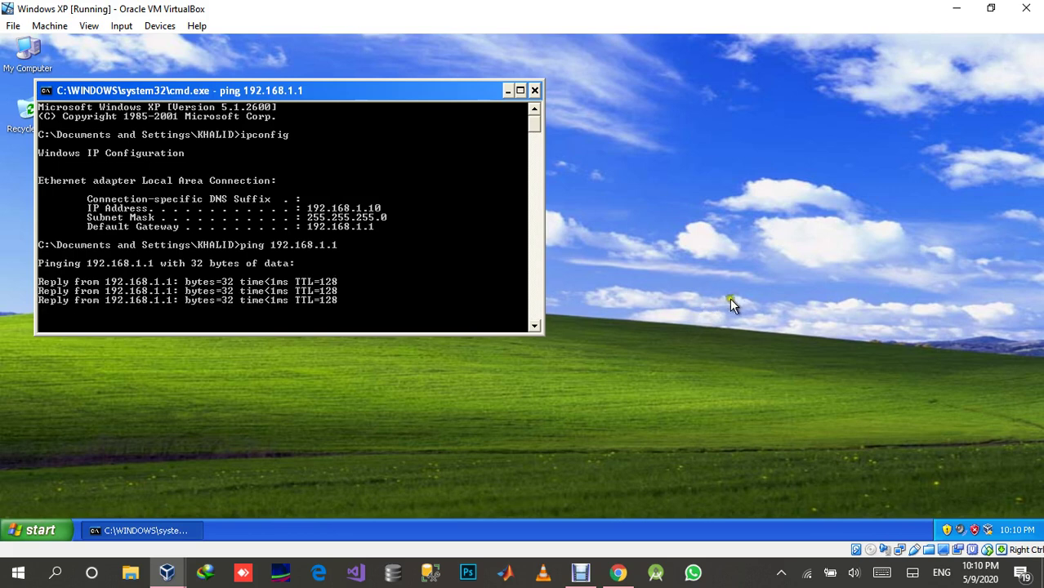
left_click(940, 531)
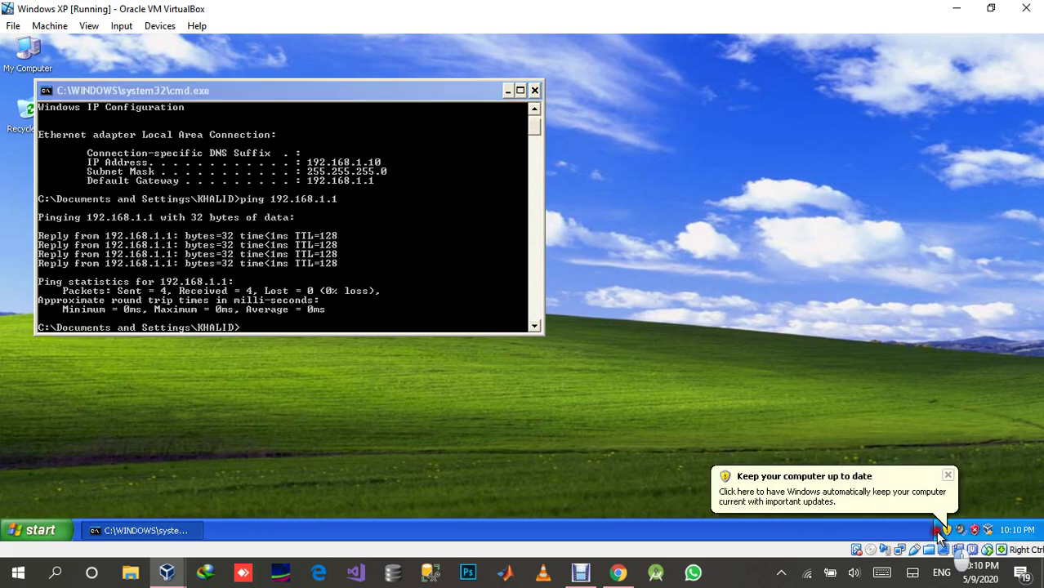
left_click(950, 476)
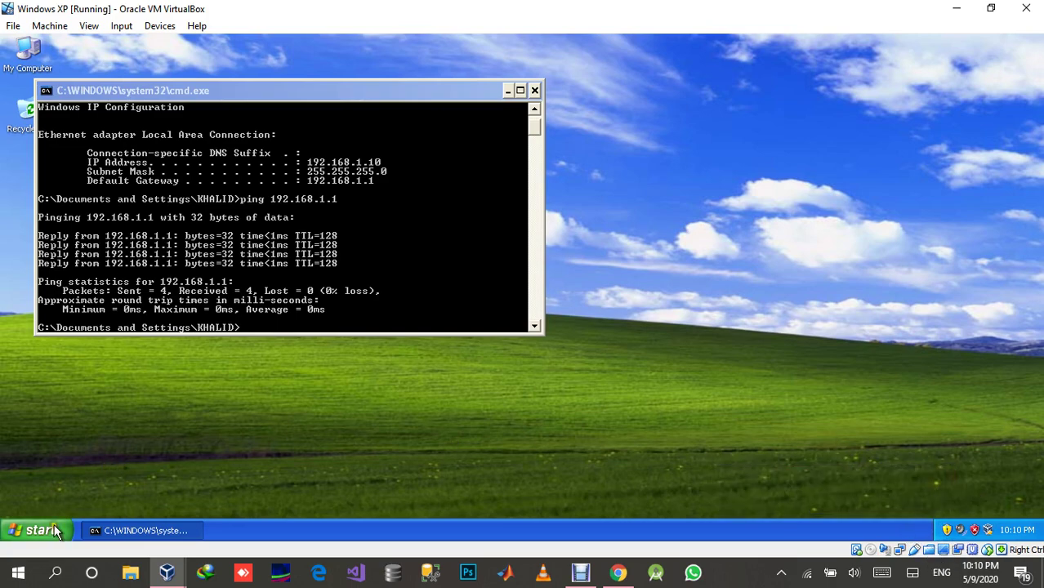
Check Local Area Connection's TCP/IP settings: IP 192.168.1.10, DNS 192.168.1.1.
left_click(48, 531)
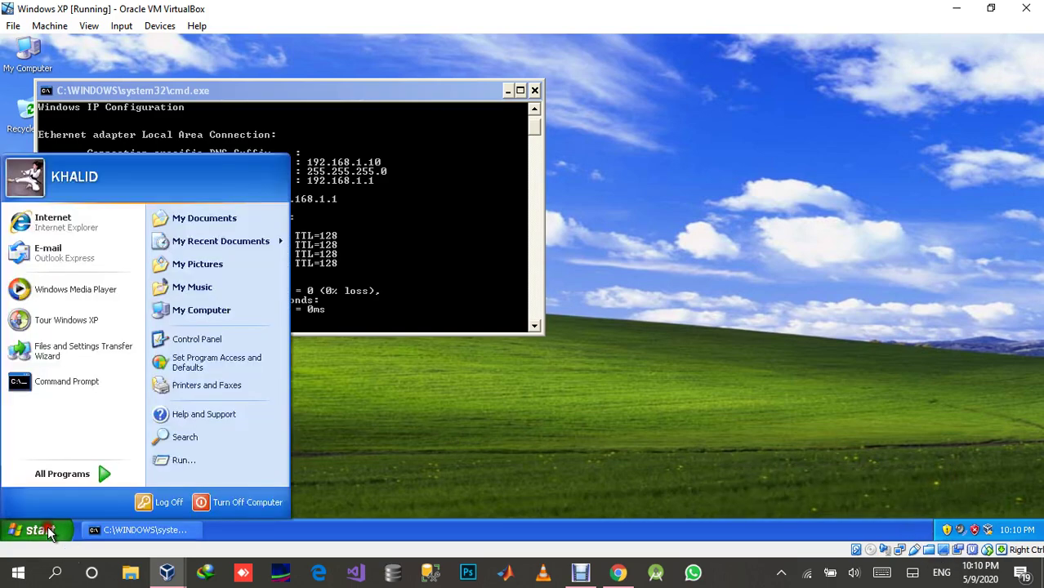
left_click(215, 340)
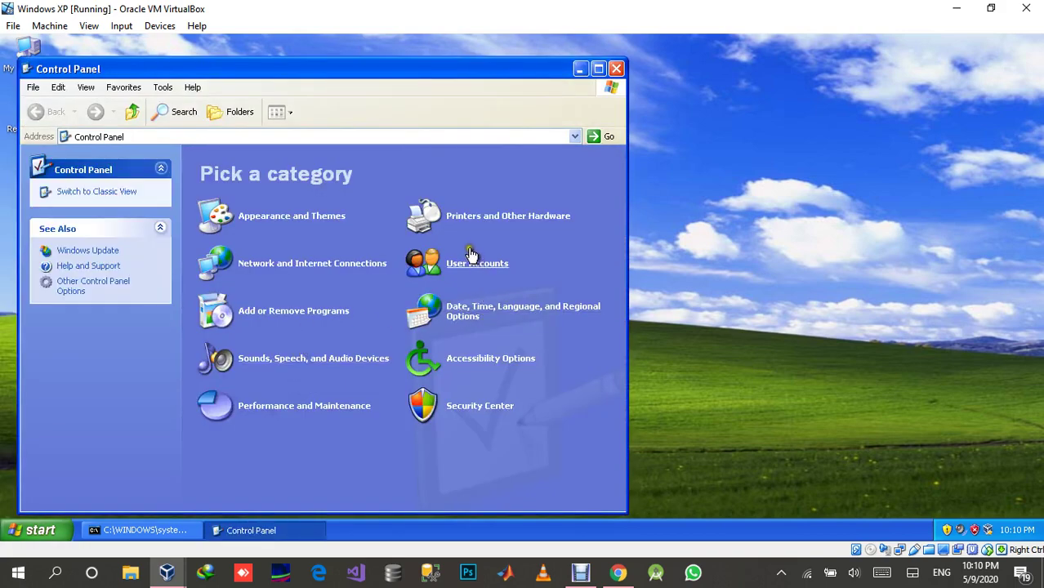
left_click(360, 266)
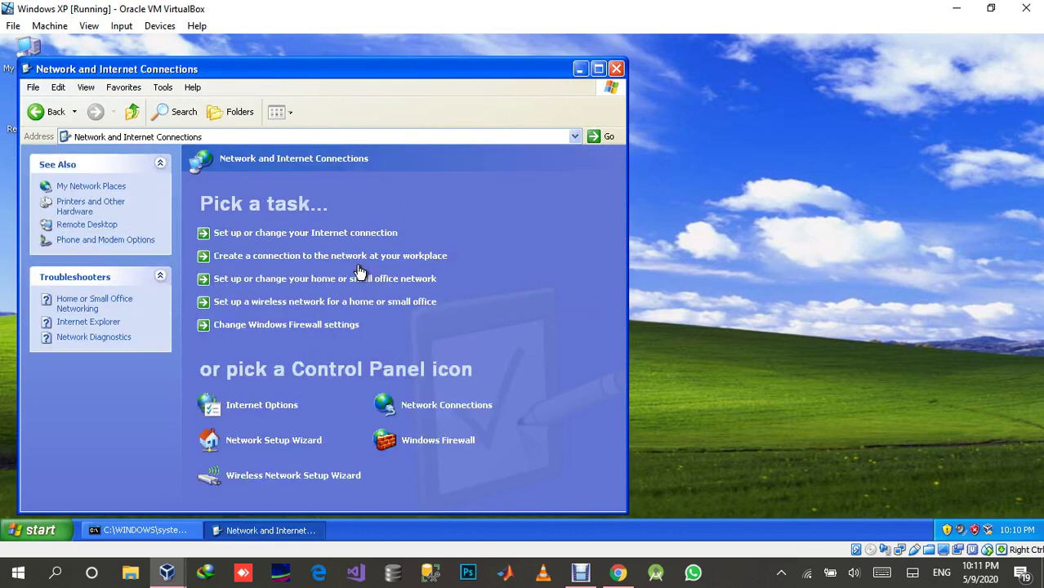
left_click(458, 405)
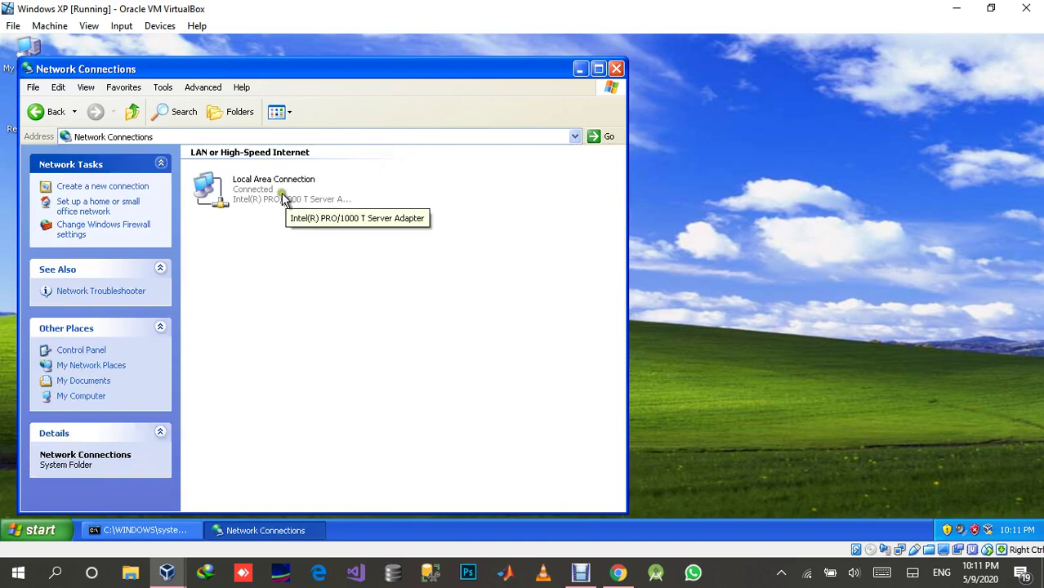
left_click(276, 193)
double_click(276, 191)
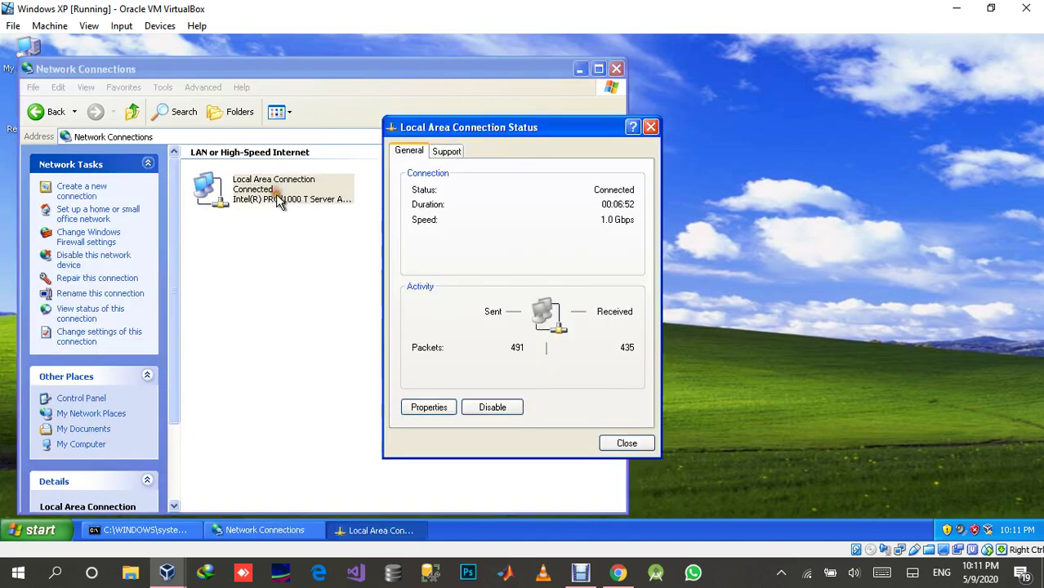
left_click(441, 409)
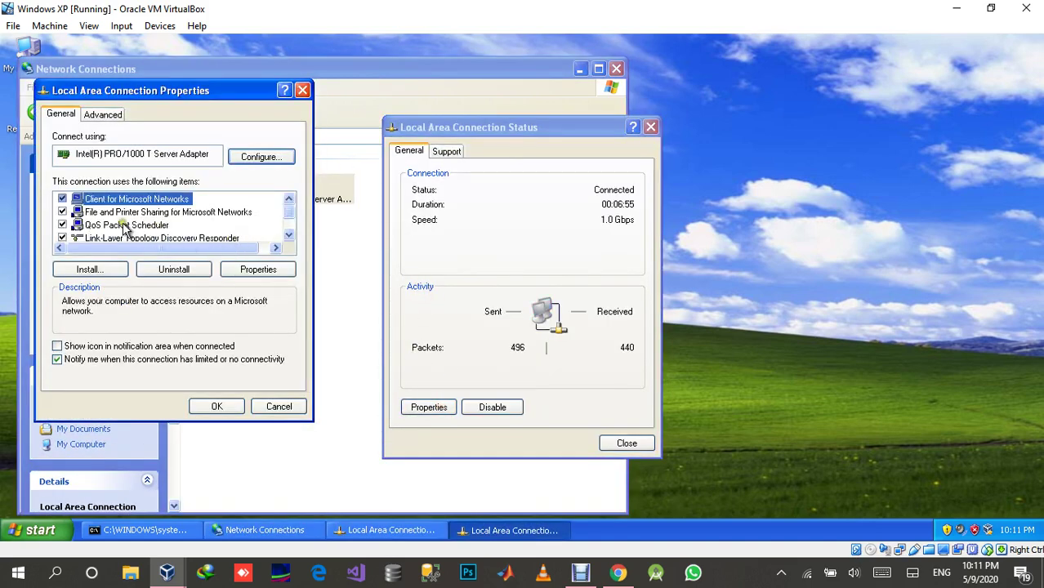
scroll(124, 230, "down", 1)
double_click(124, 227)
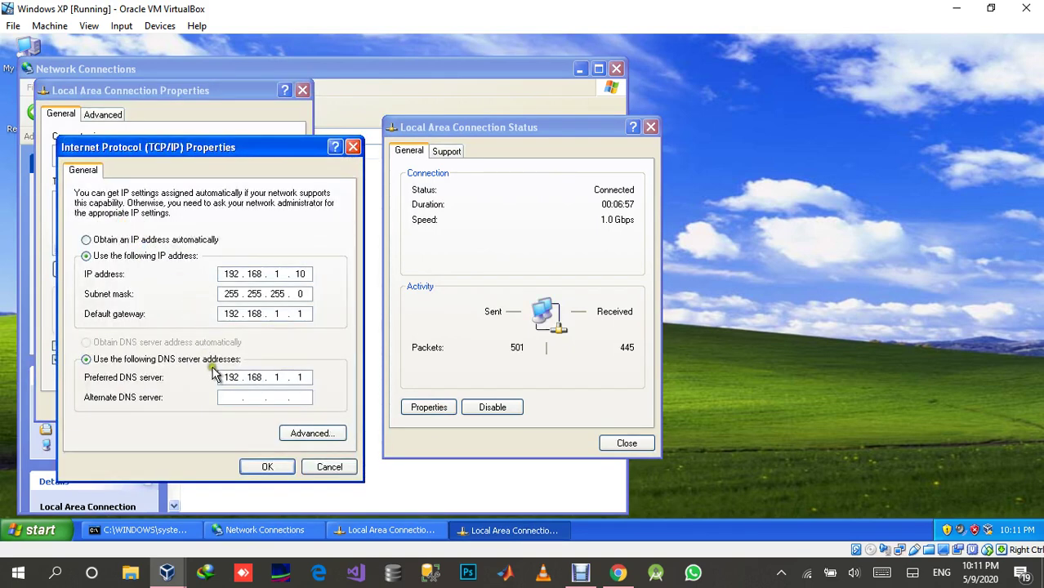
left_click(269, 468)
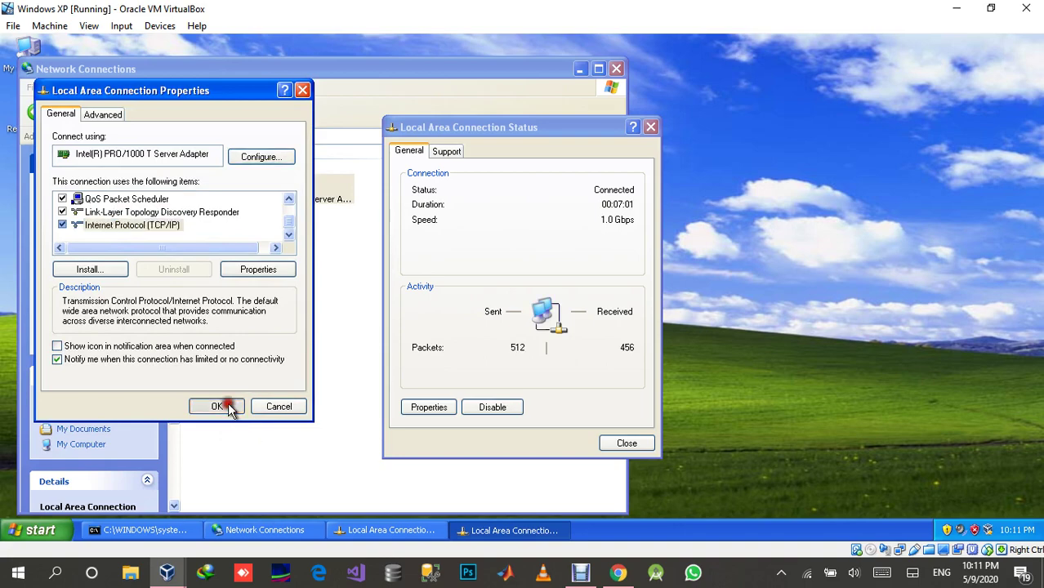
Close the connection status, Network Connections and command prompt windows.
left_click(626, 444)
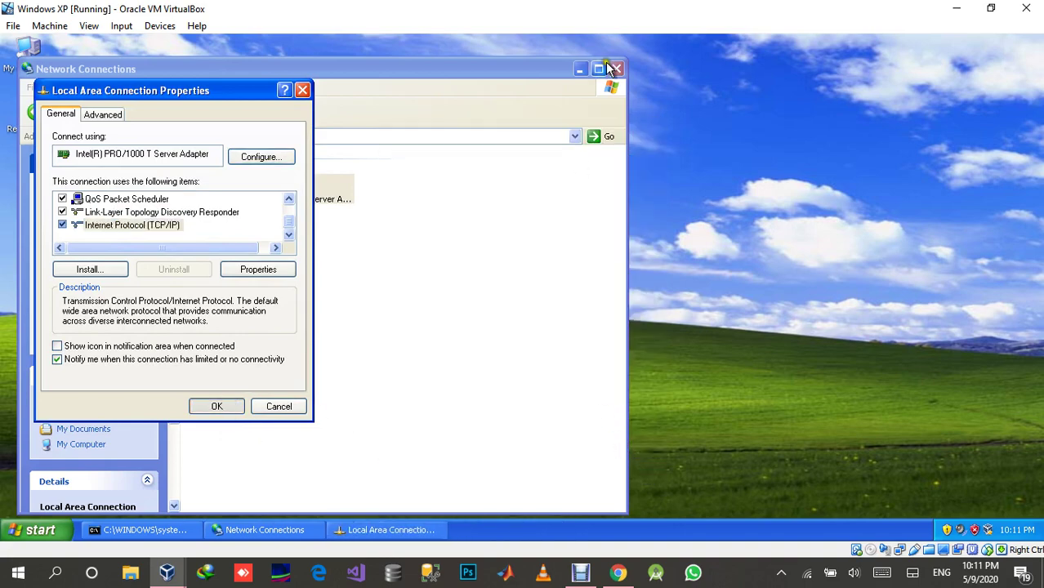
left_click(616, 68)
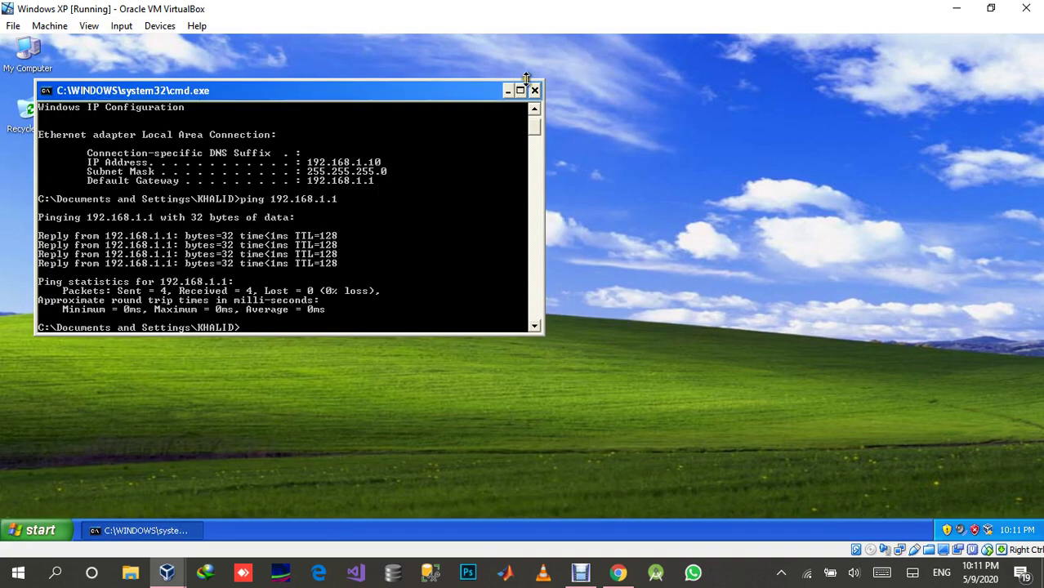
left_click(535, 90)
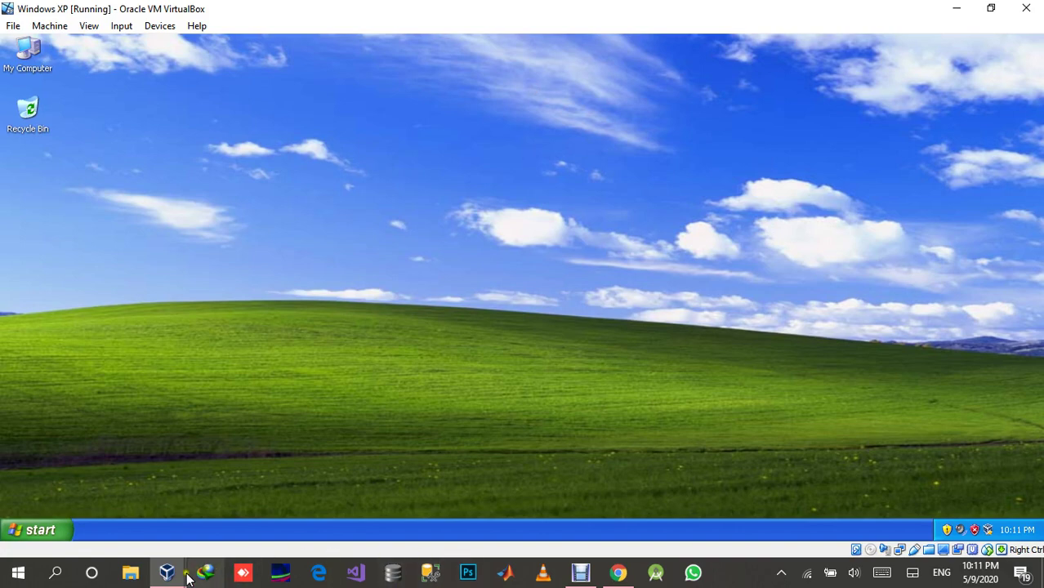
On the Server VM, close cmd and start the Add Roles and Features wizard.
mouse_move(167, 571)
left_click(381, 516)
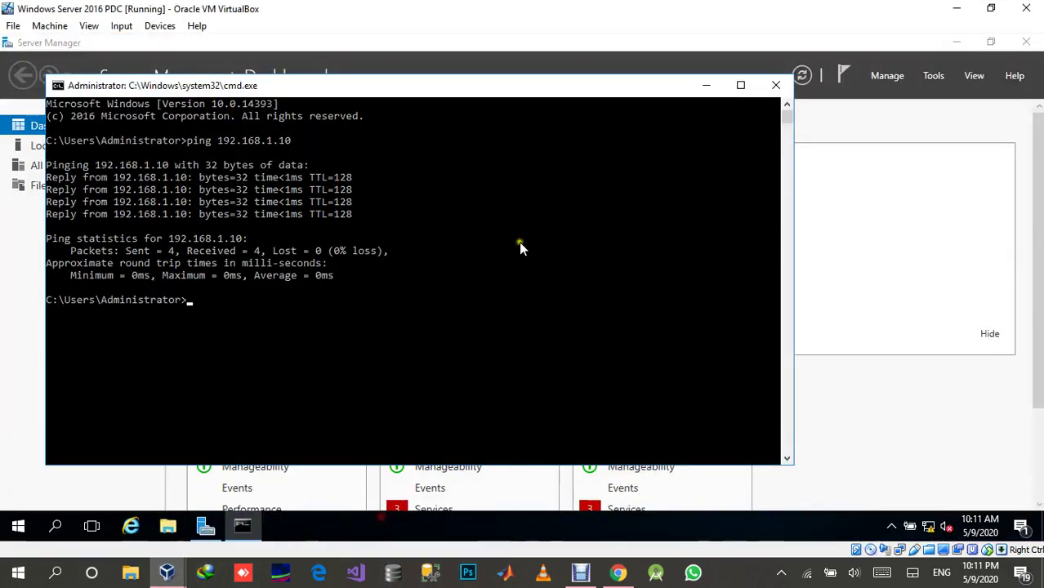
left_click(766, 87)
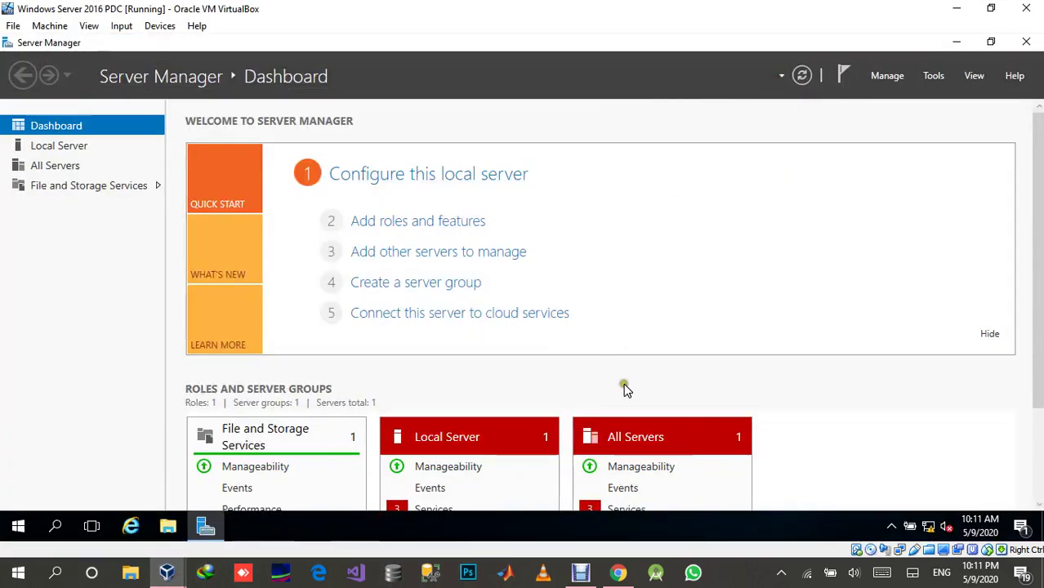
scroll(625, 388, "down", 2)
scroll(625, 391, "up", 2)
left_click(415, 222)
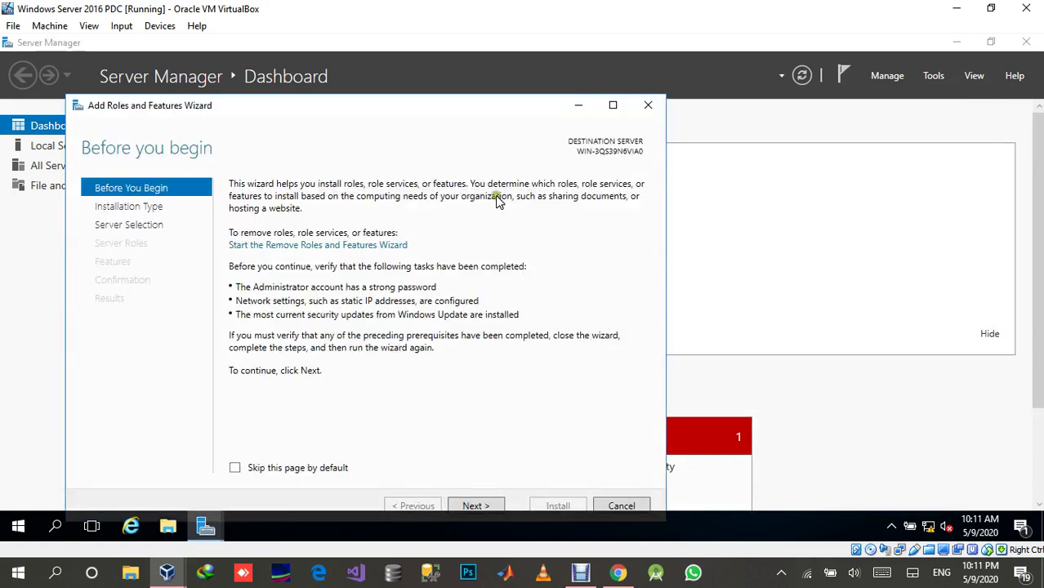
left_click_drag(490, 102, 505, 76)
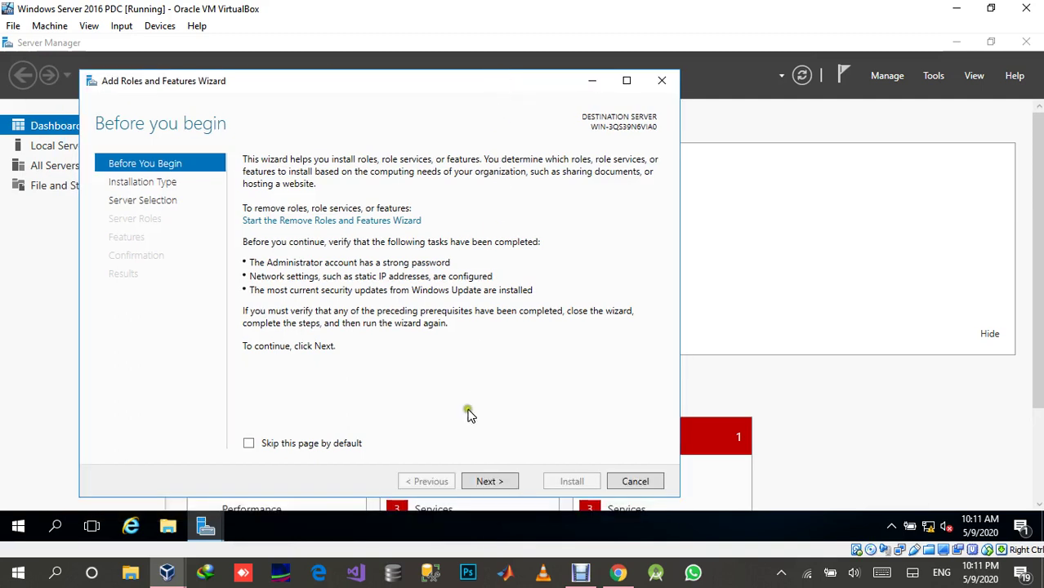
Keep role-based installation on the local server and reach the Server Roles page.
left_click(490, 481)
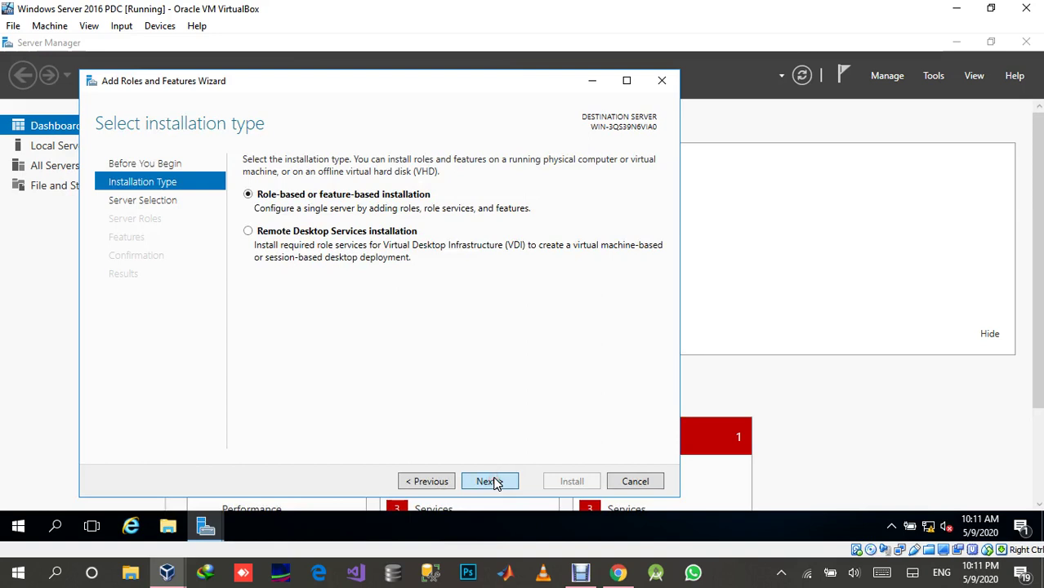
left_click(488, 480)
left_click(490, 480)
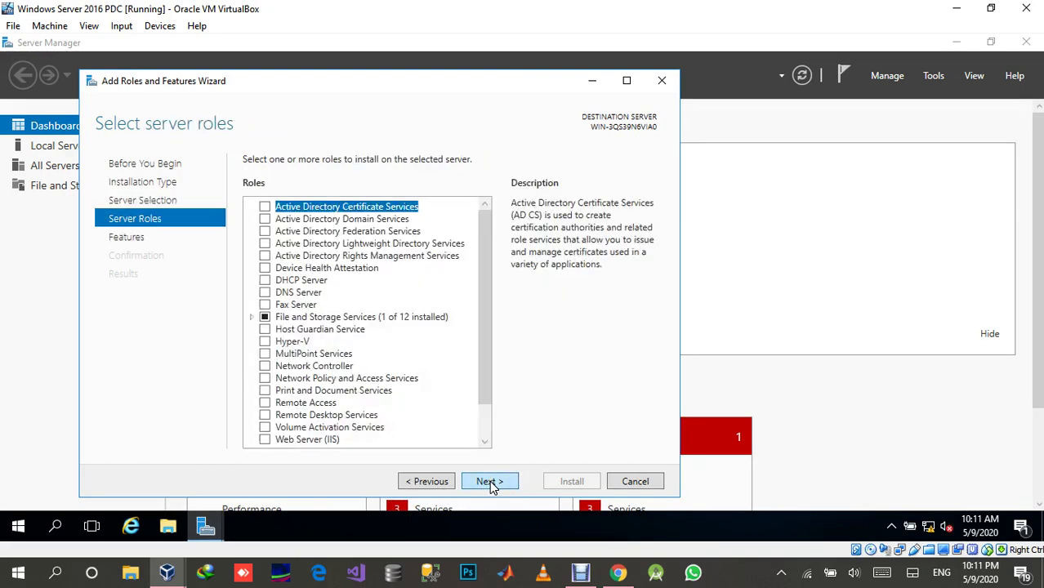
left_click(403, 481)
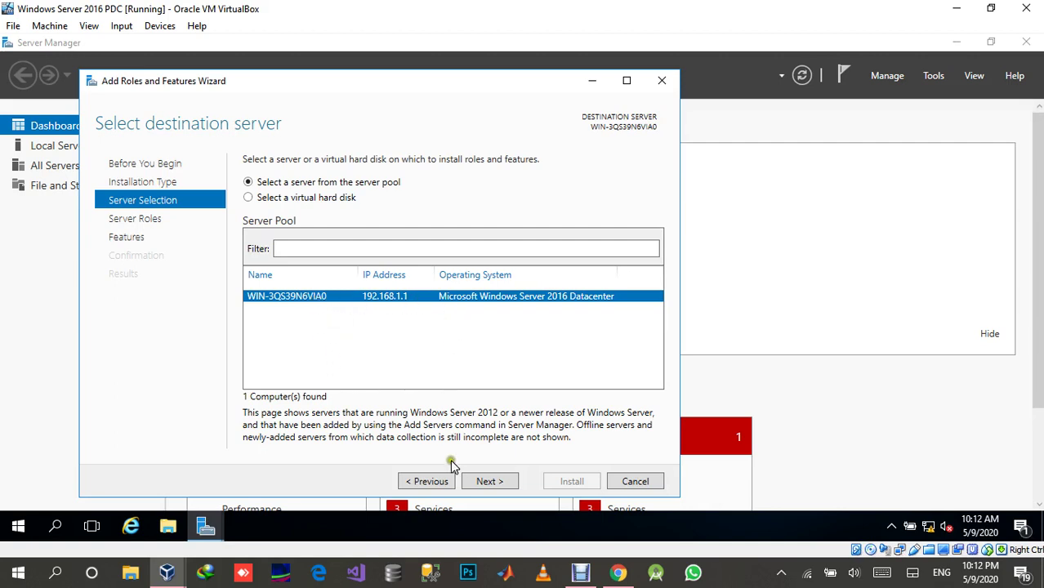
left_click(489, 482)
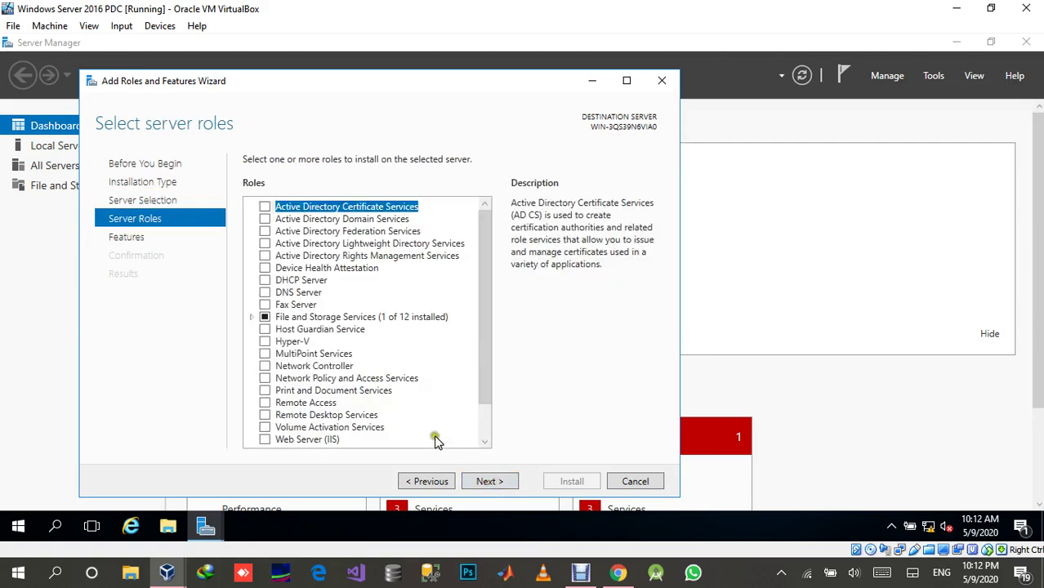
Select Active Directory Domain Services with its management features and advance to Confirmation.
left_click(264, 219)
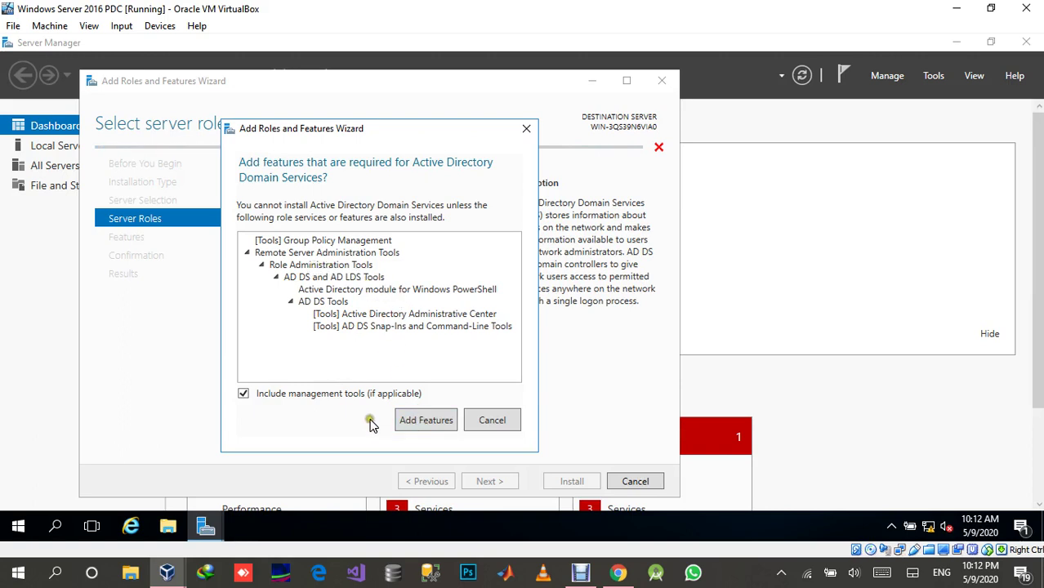
left_click(430, 422)
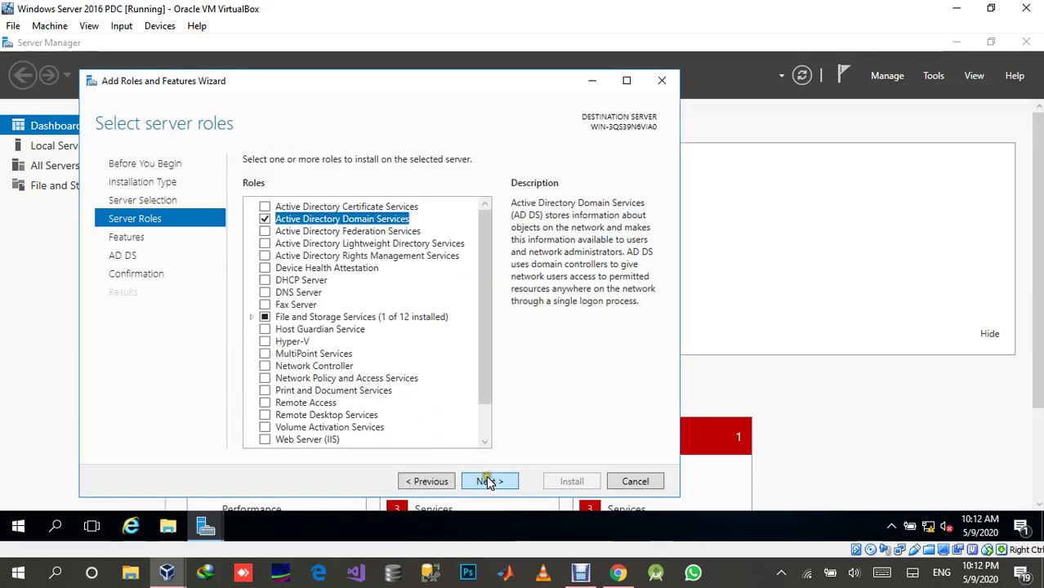
left_click(488, 482)
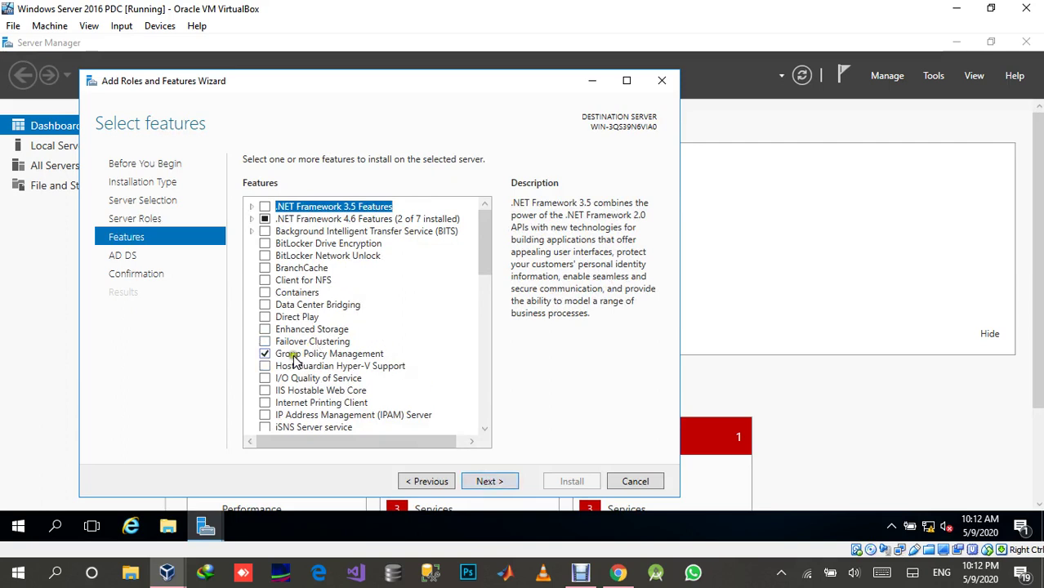
scroll(309, 351, "down", 7)
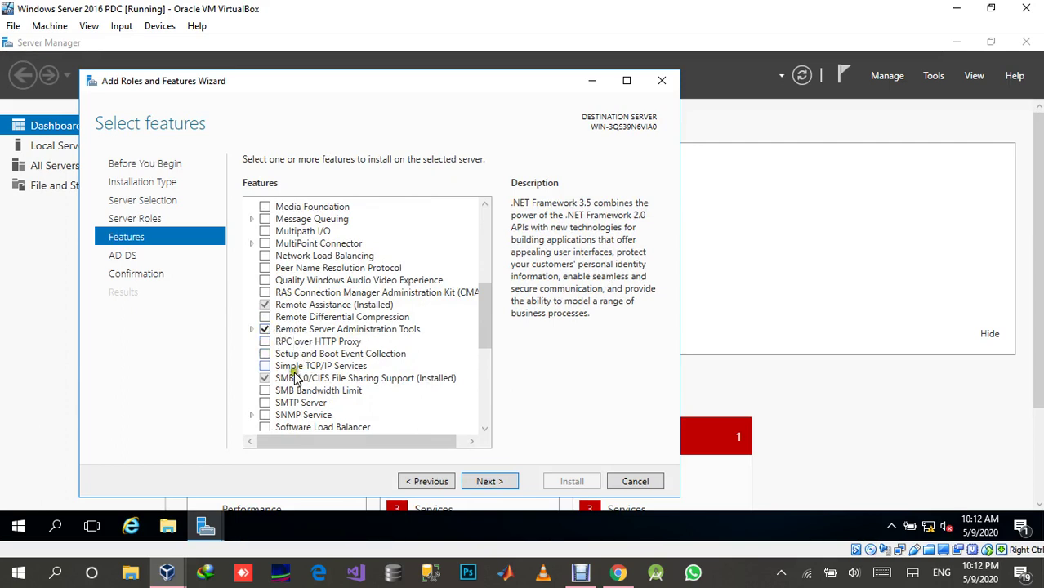
scroll(335, 382, "down", 6)
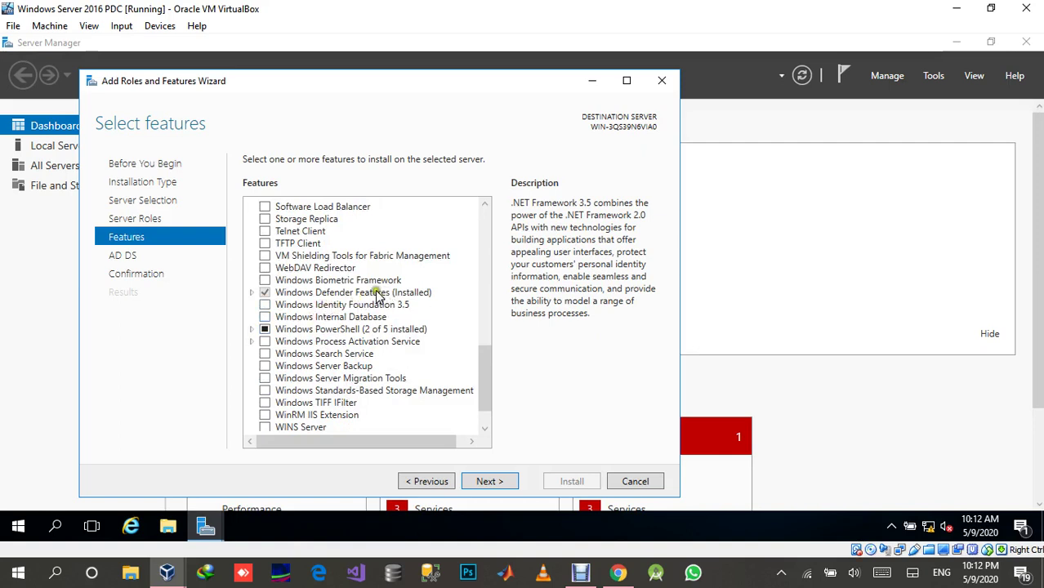
scroll(324, 364, "down", 1)
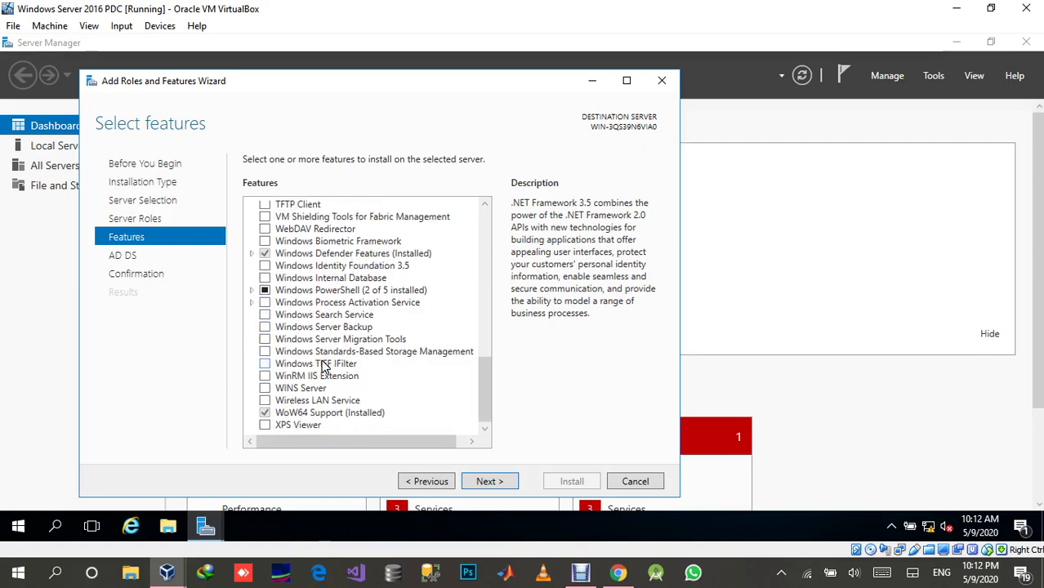
scroll(322, 368, "up", 13)
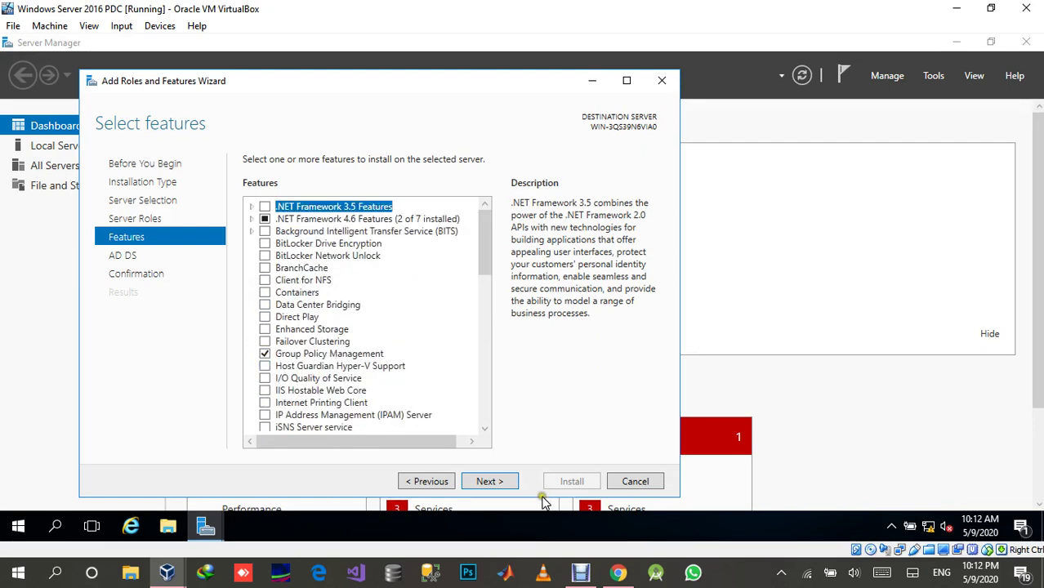
left_click(489, 481)
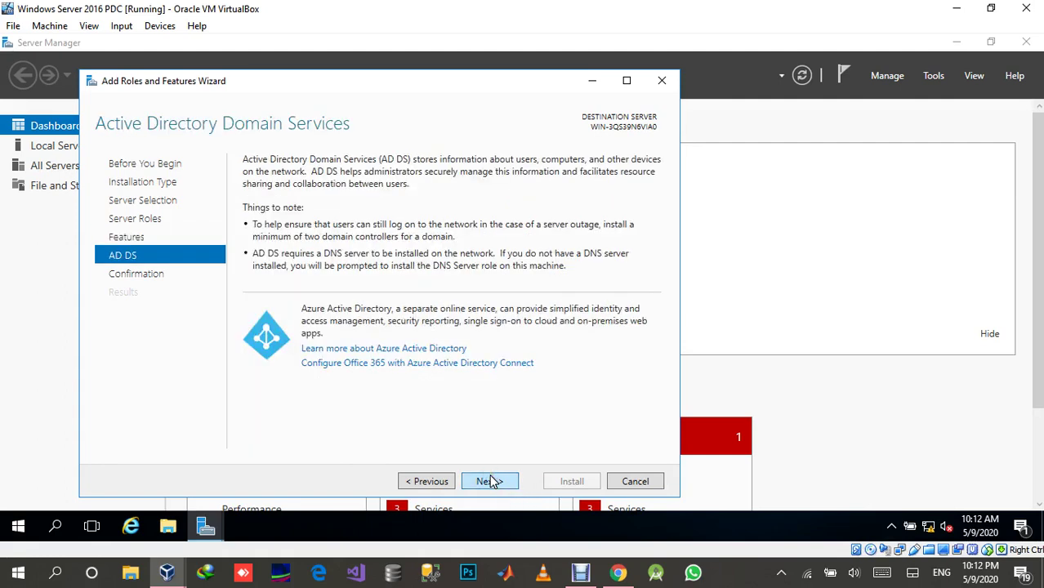
left_click(490, 481)
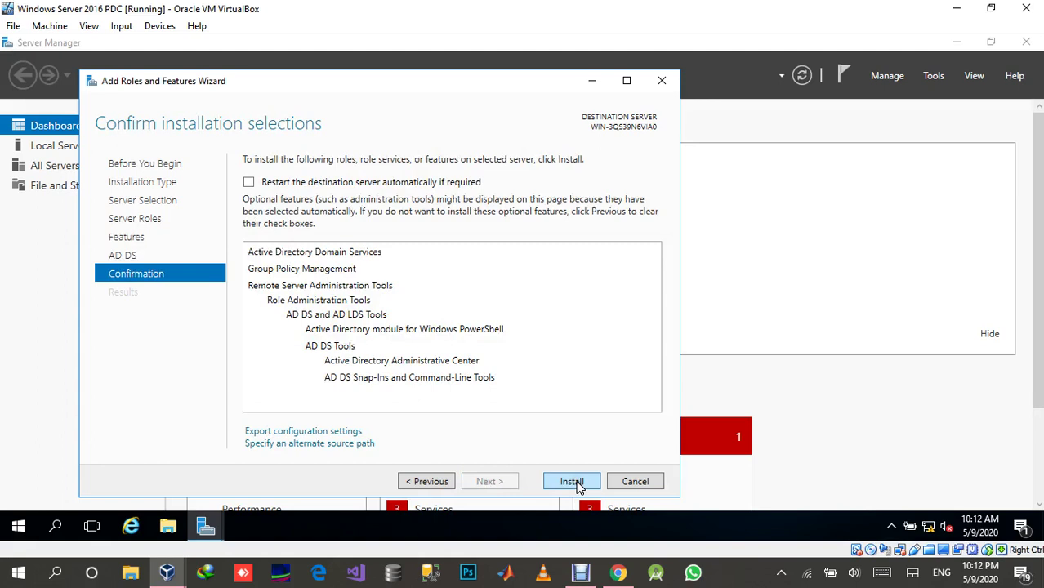
Enable automatic restart if required and install AD DS until it succeeds.
left_click(330, 184)
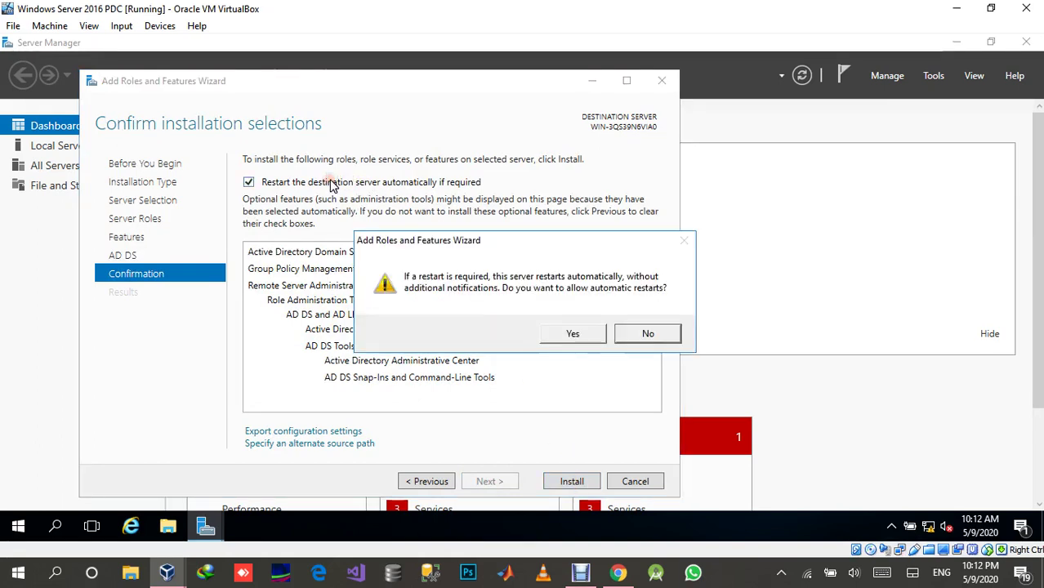
left_click(563, 333)
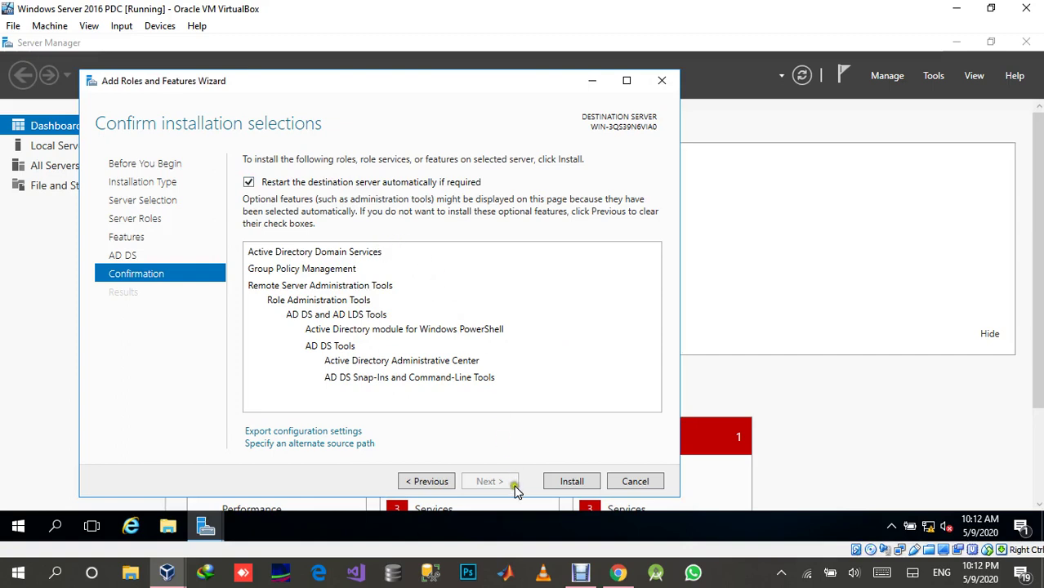
left_click(570, 481)
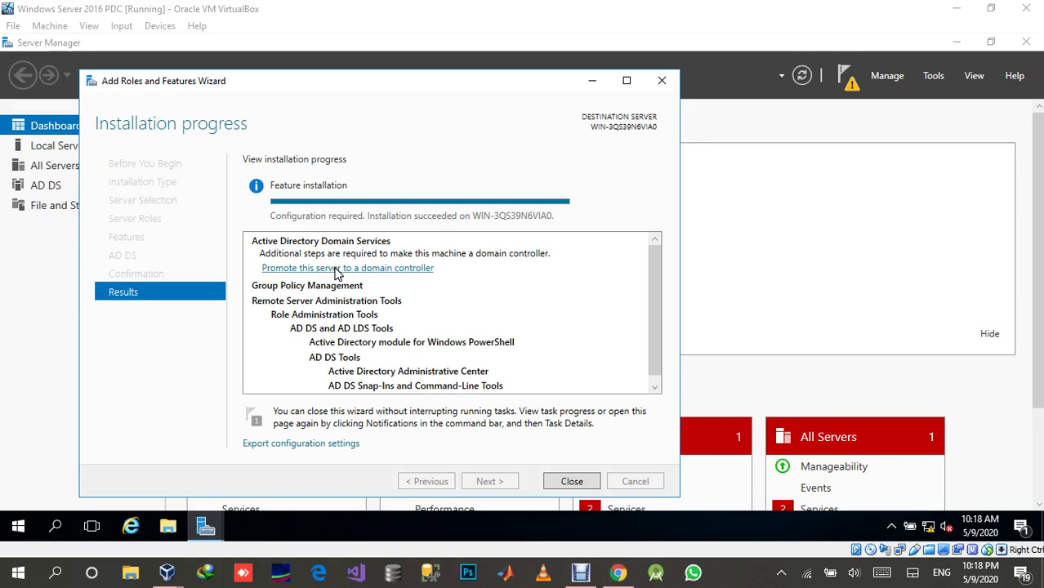
Start domain controller promotion, choosing a new forest with root domain isquare.com.
left_click(335, 270)
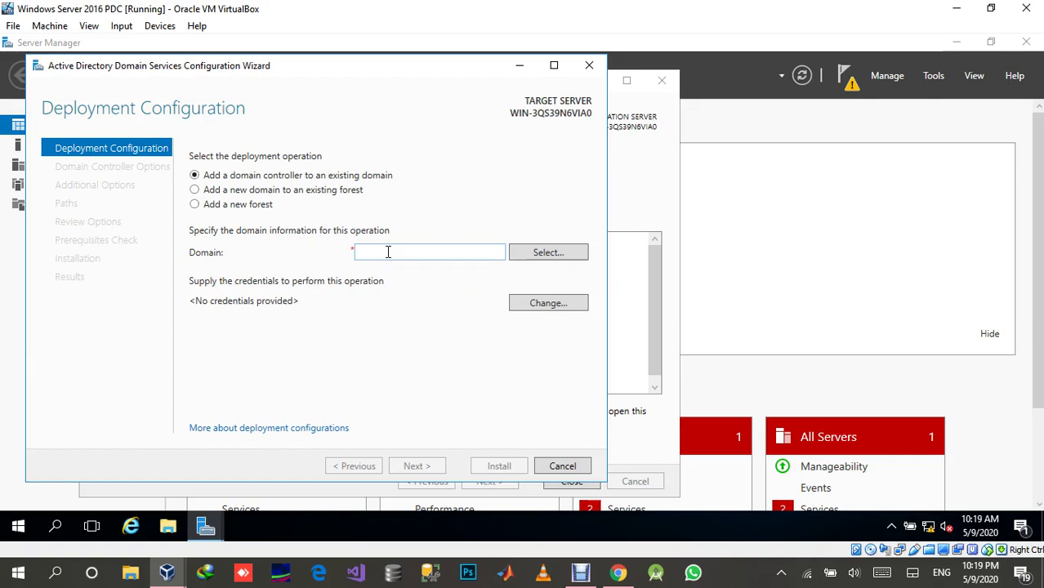
left_click(227, 211)
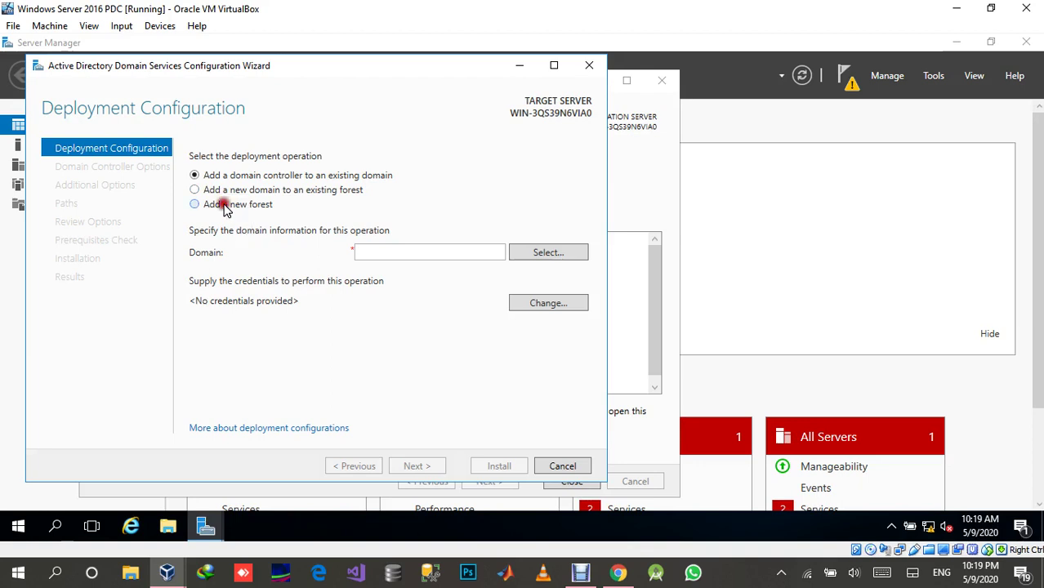
left_click(417, 252)
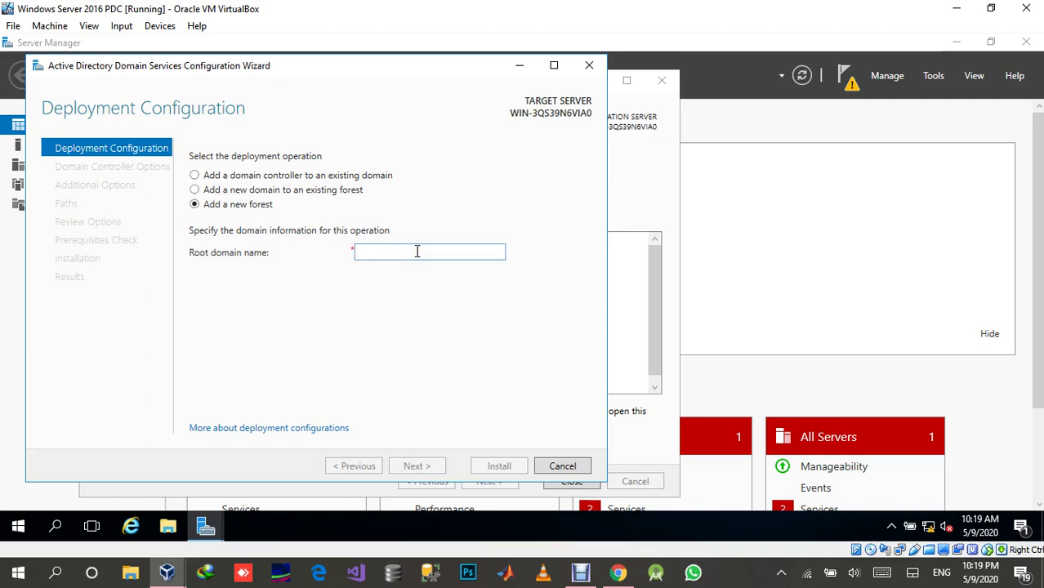
type("lsq")
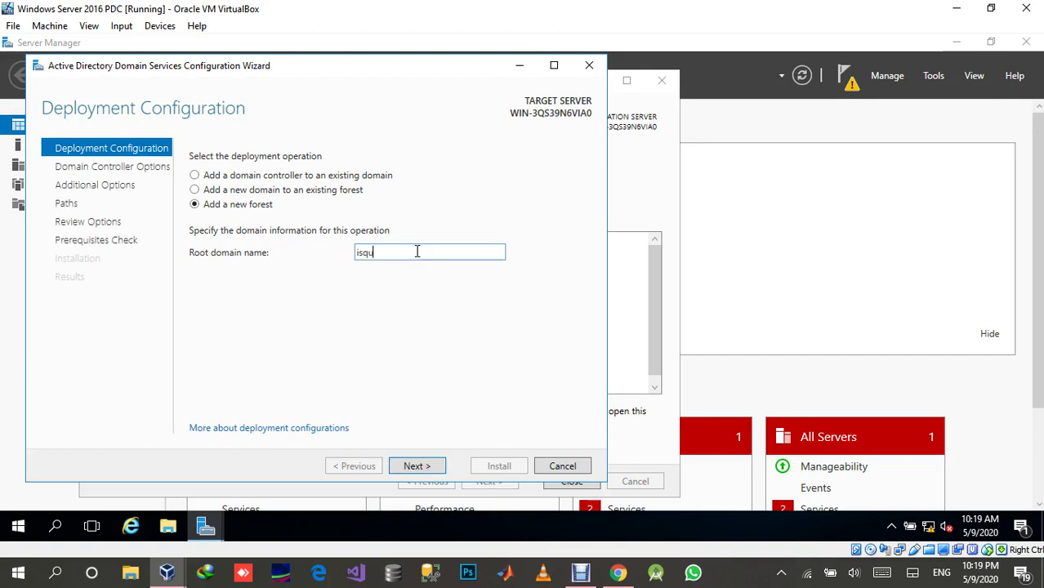
type("uare")
type("om")
left_click(415, 467)
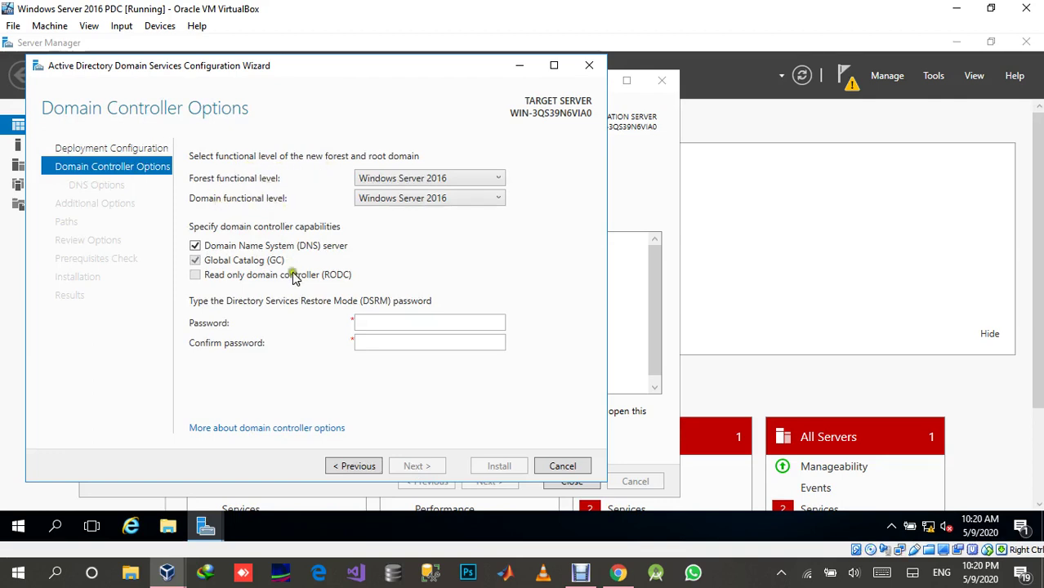
left_click(435, 179)
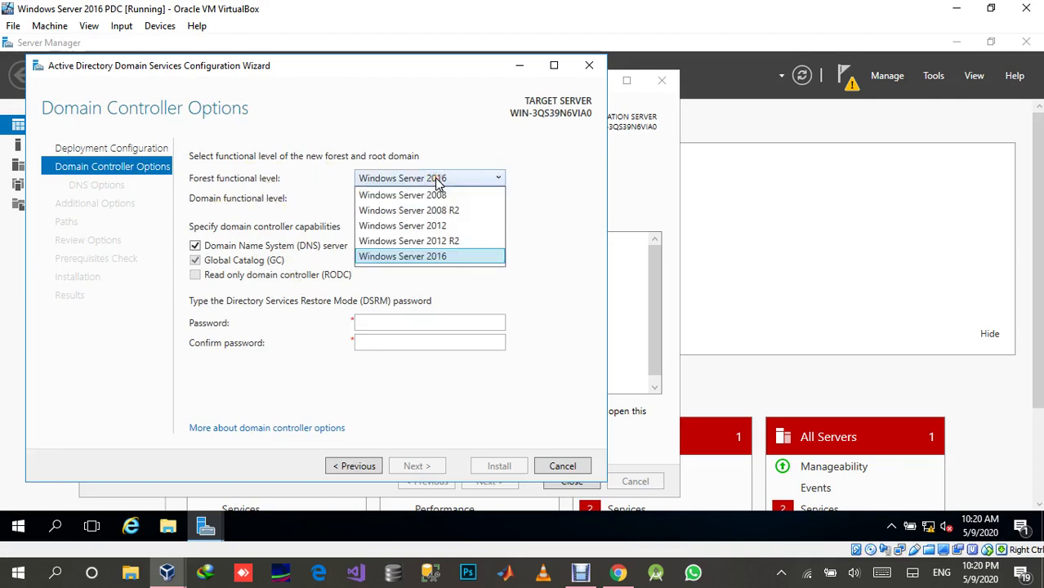
left_click(437, 180)
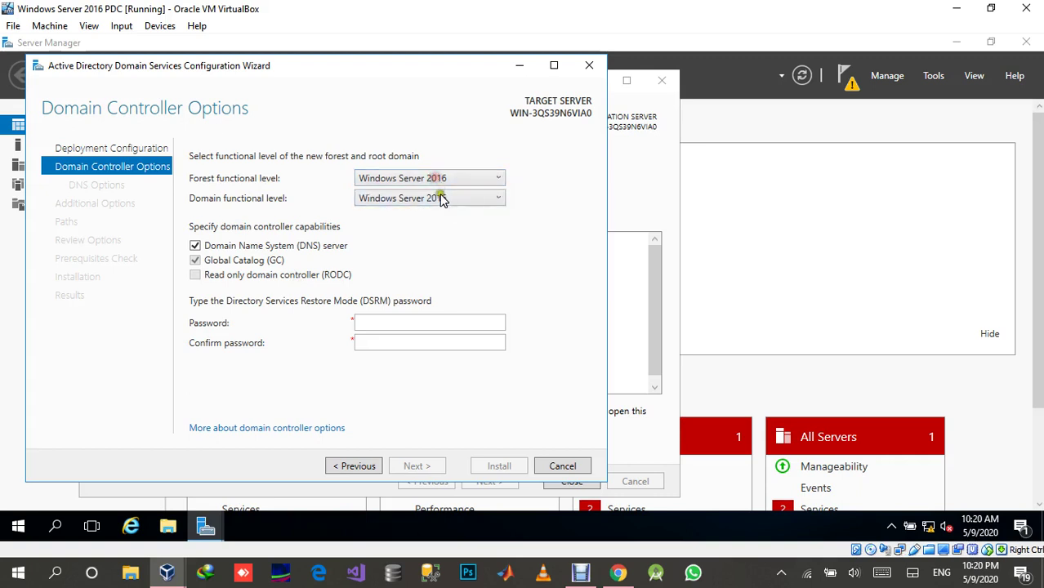
left_click(441, 199)
left_click(443, 206)
left_click(373, 178)
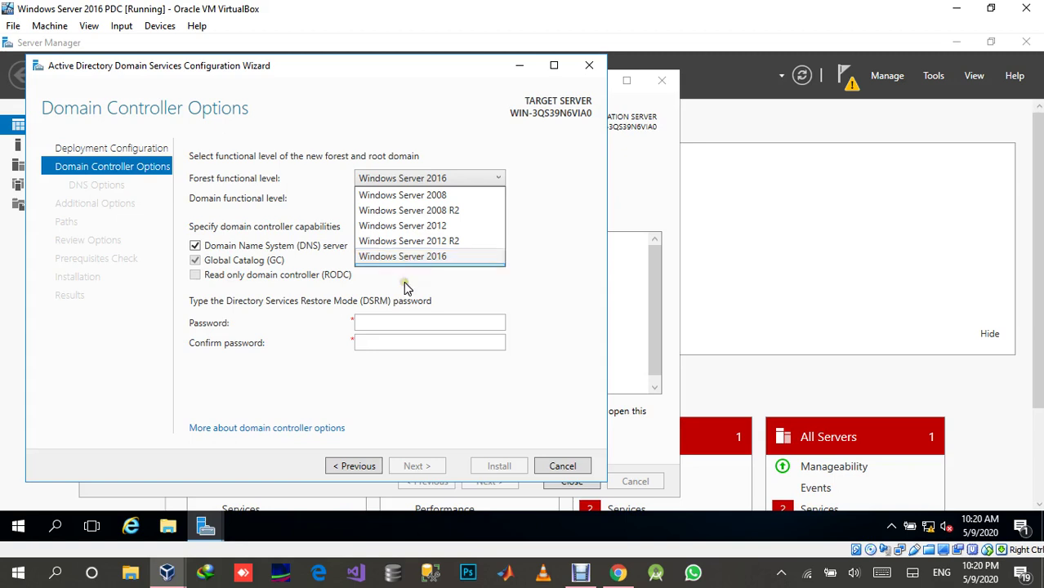
left_click(406, 284)
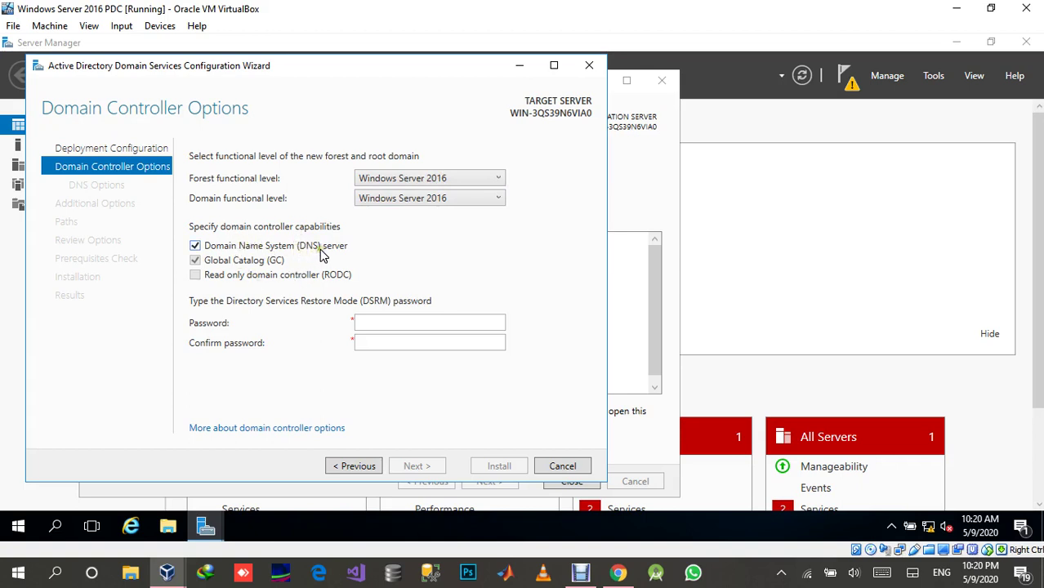
left_click(262, 270)
Enter the DSRM password and retype it in the Confirm password field.
left_click(376, 324)
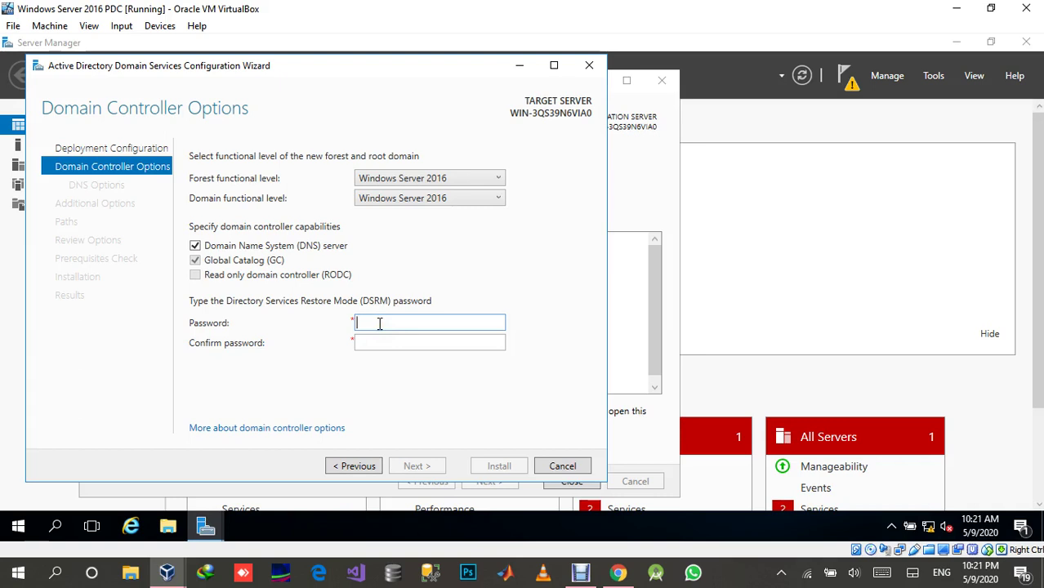
type("••••")
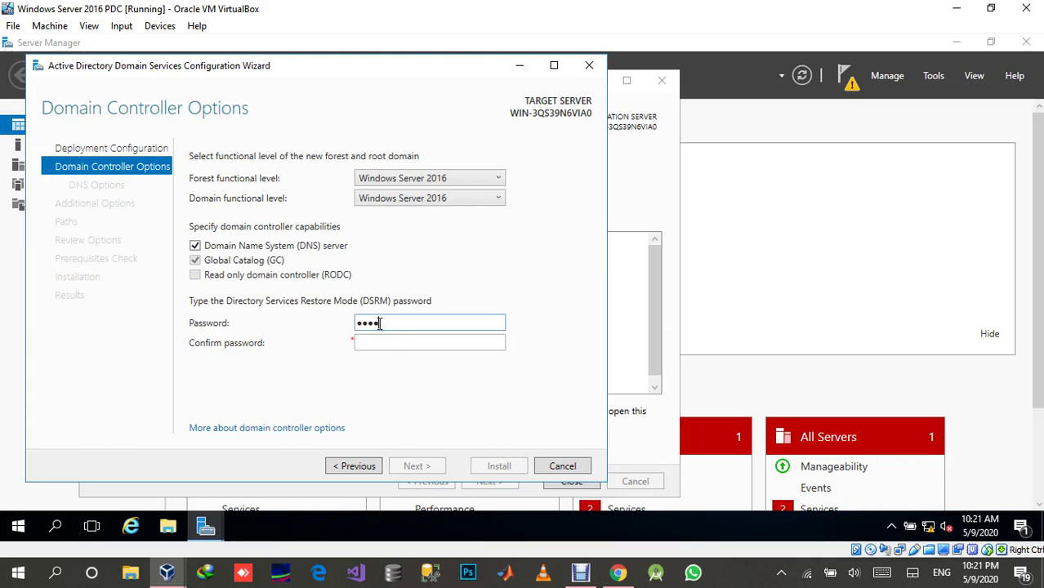
type("•••••••")
type("•")
key("Tab")
type("•")
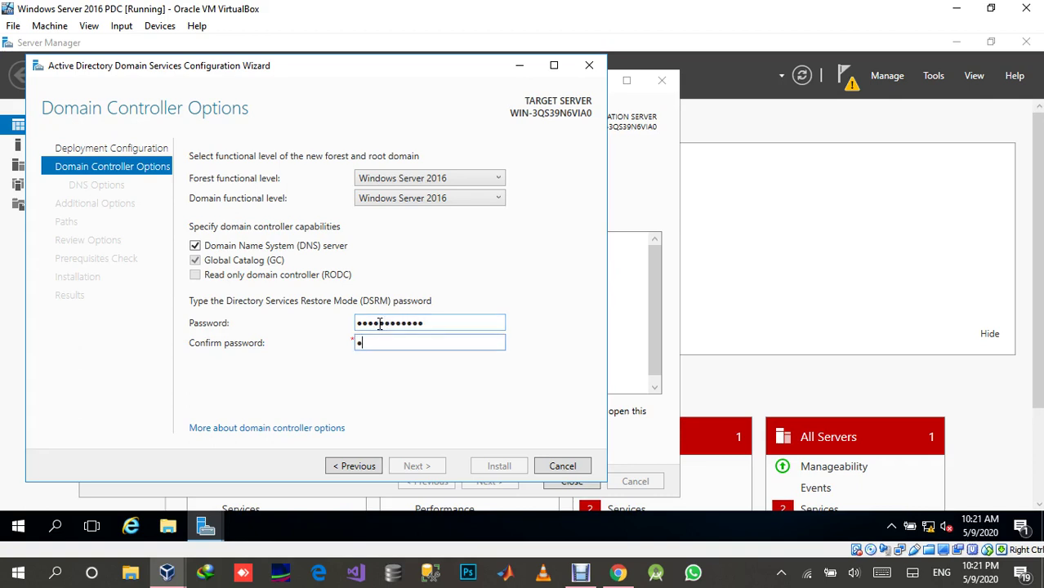
type("•••••••••••")
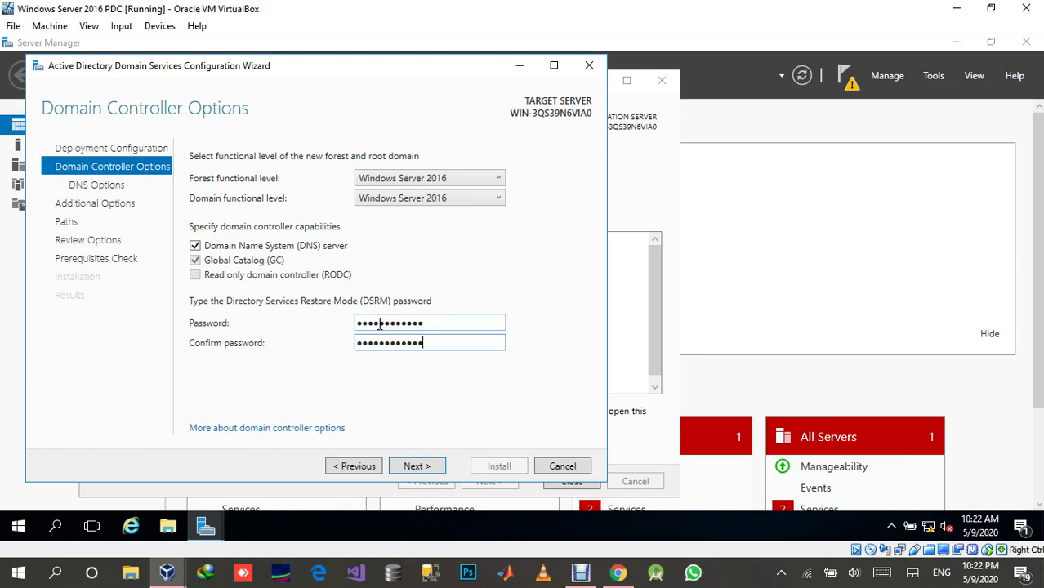
Leave DNS delegation off, read and dismiss its parent-zone warning, and continue.
left_click(421, 473)
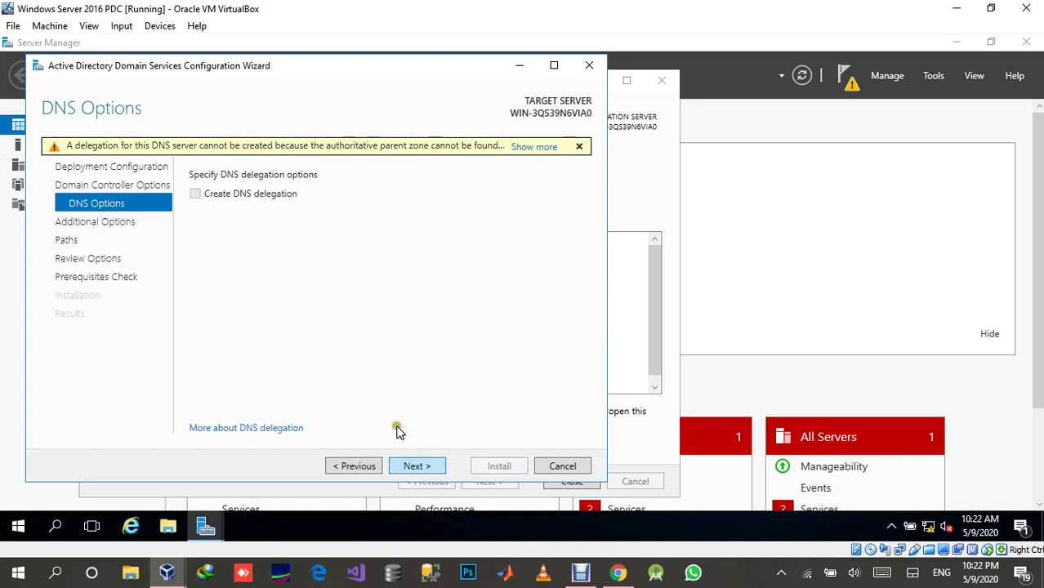
left_click(197, 194)
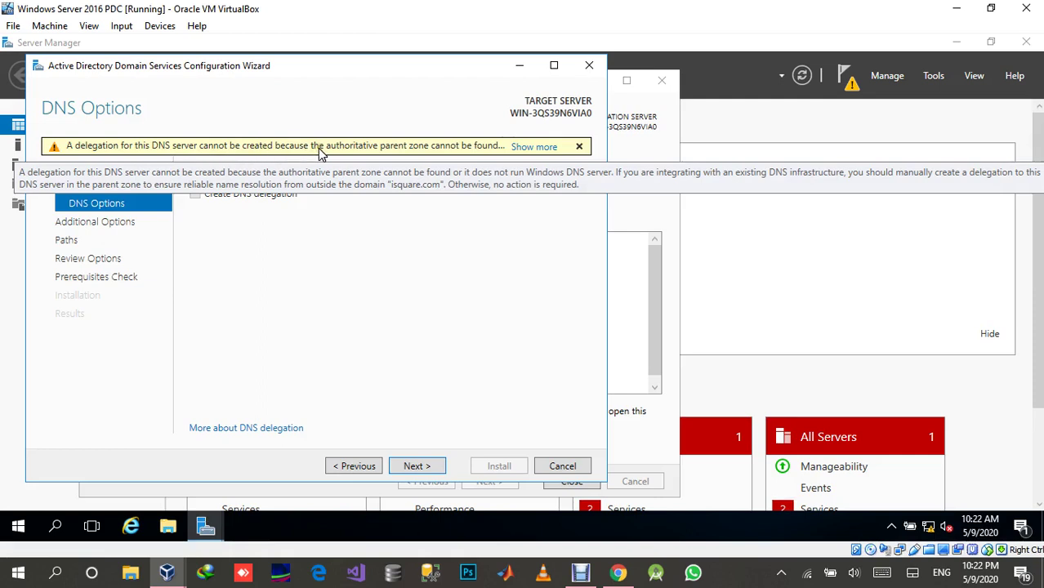
left_click(534, 147)
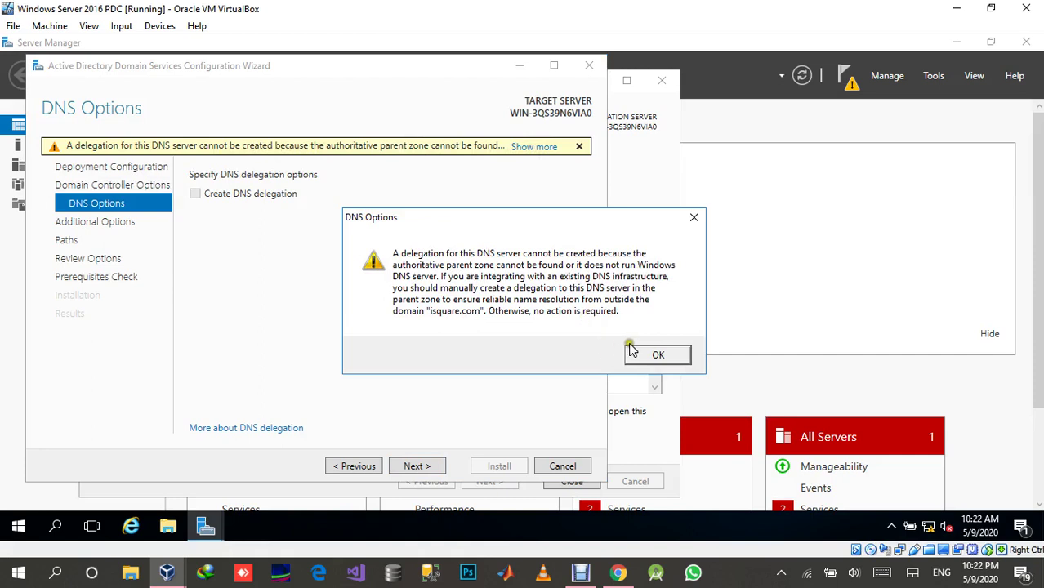
left_click(653, 356)
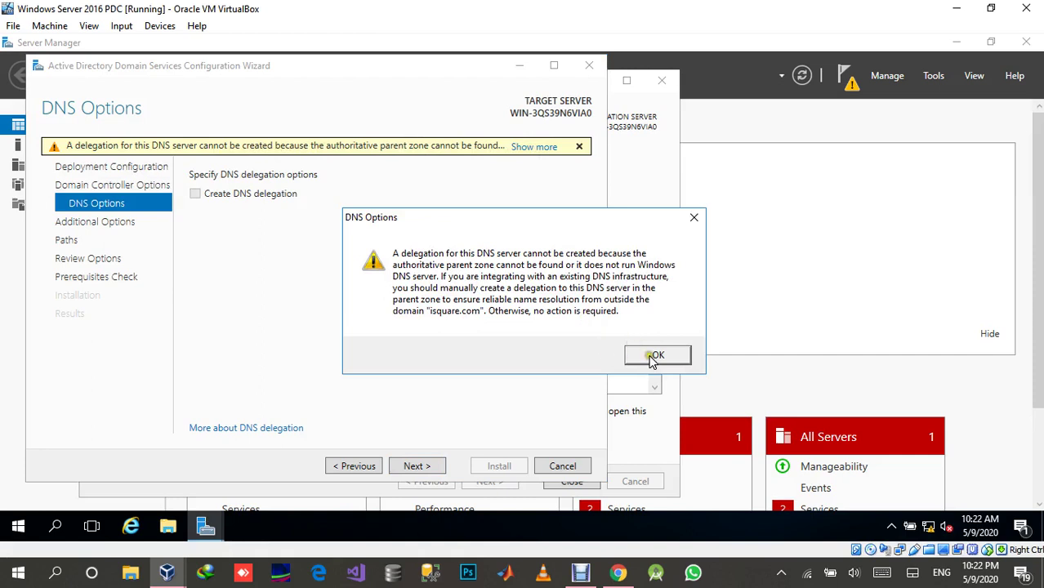
left_click(414, 468)
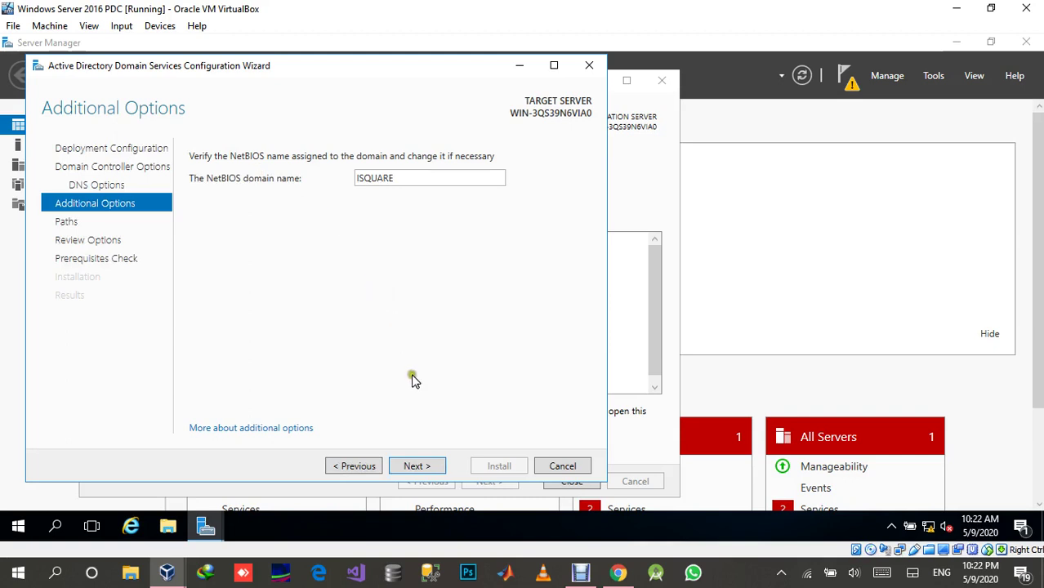
Accept NetBIOS name ISQUARE and review default NTDS and SYSVOL paths under C:\Windows.
left_click(419, 468)
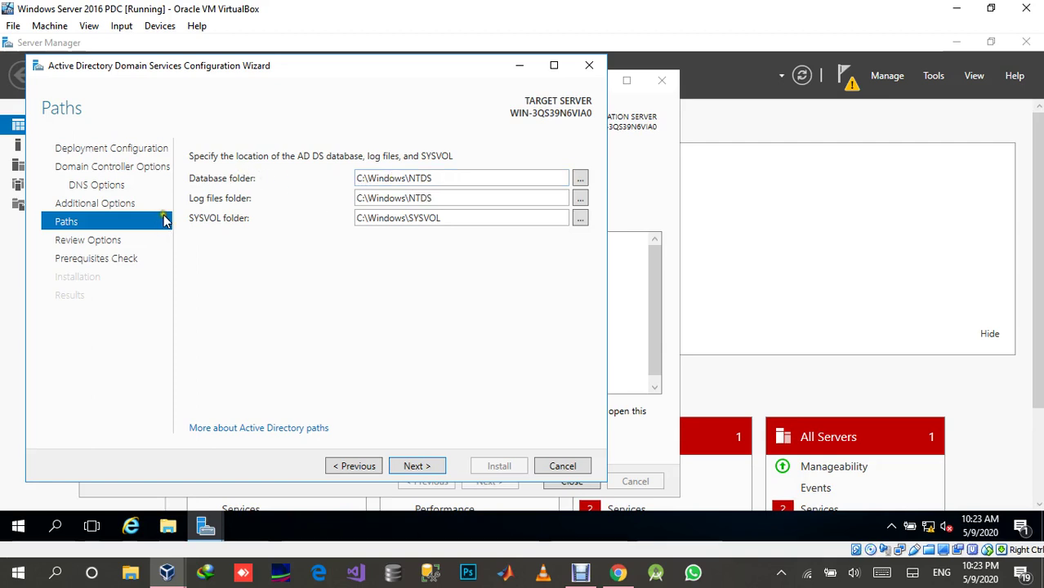
double_click(442, 203)
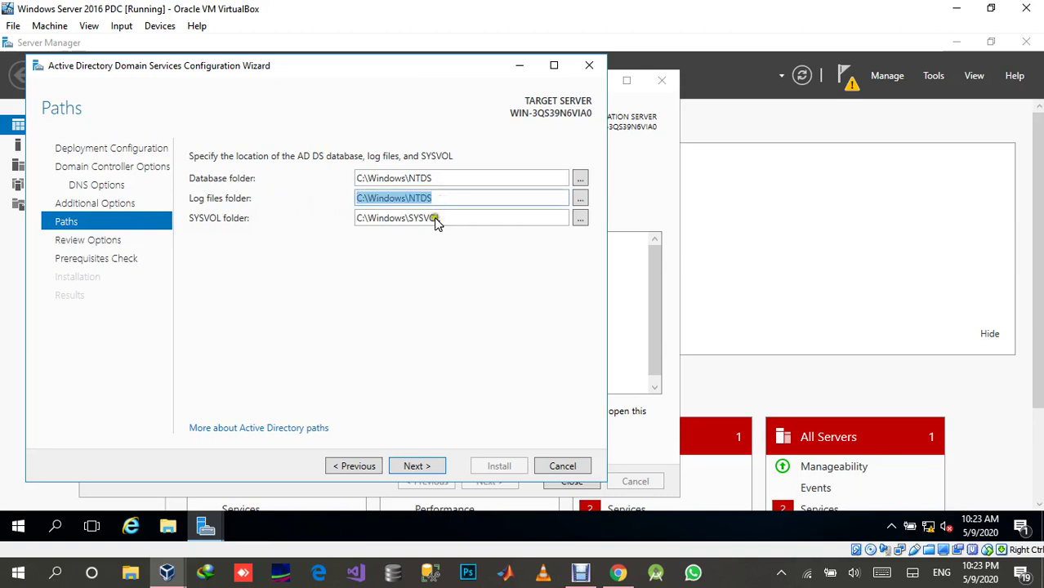
left_click(425, 247)
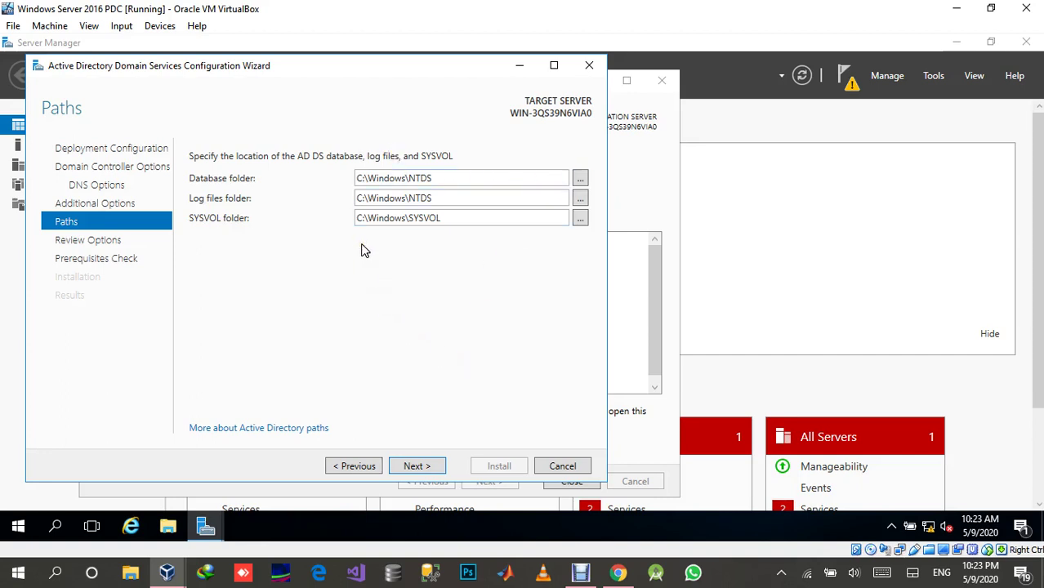
Keep the default database, log and SYSVOL paths, review all options, and run the prerequisites check.
left_click(431, 472)
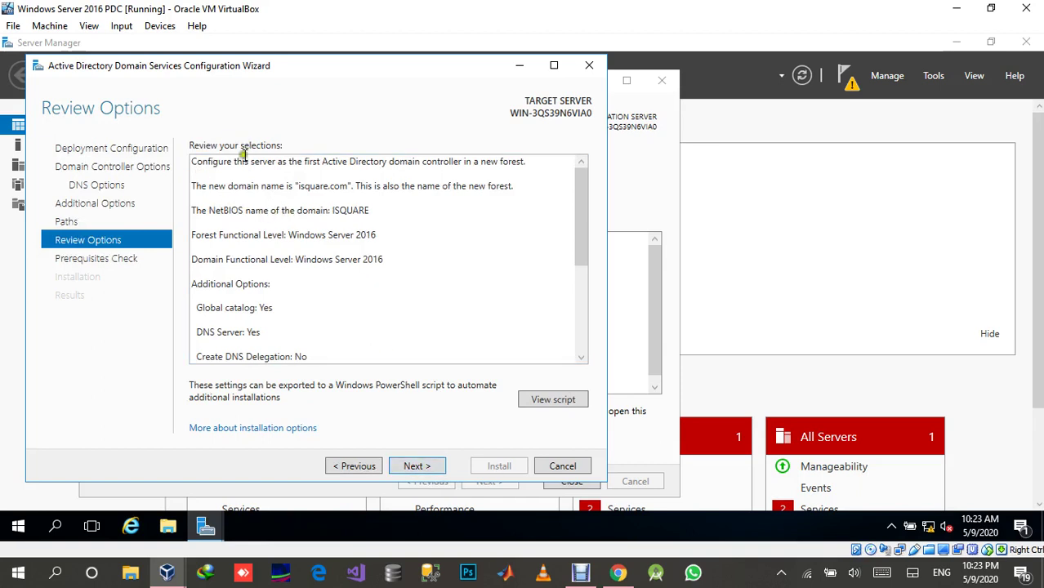
scroll(225, 215, "down", 2)
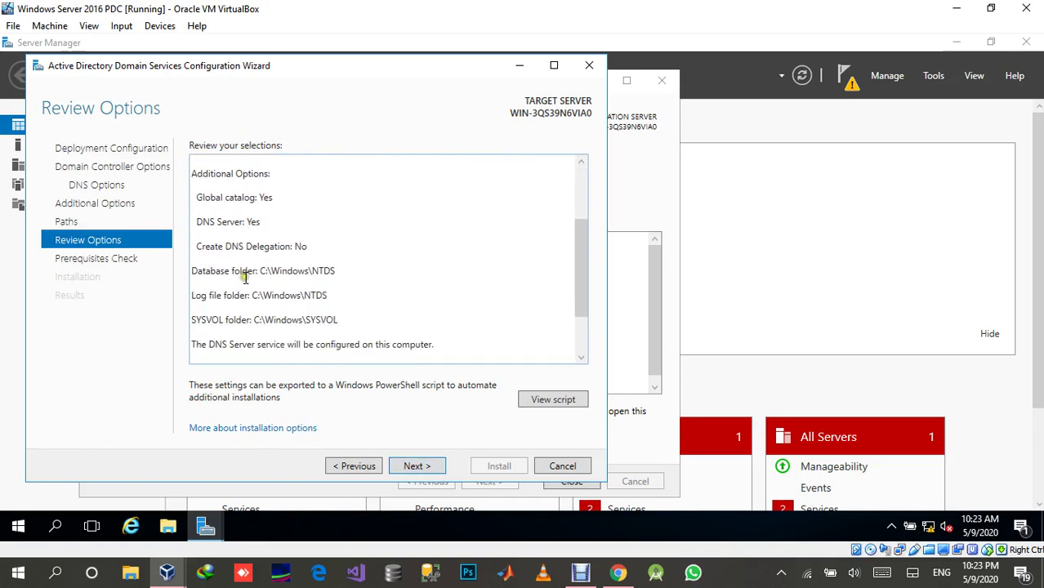
scroll(245, 279, "down", 1)
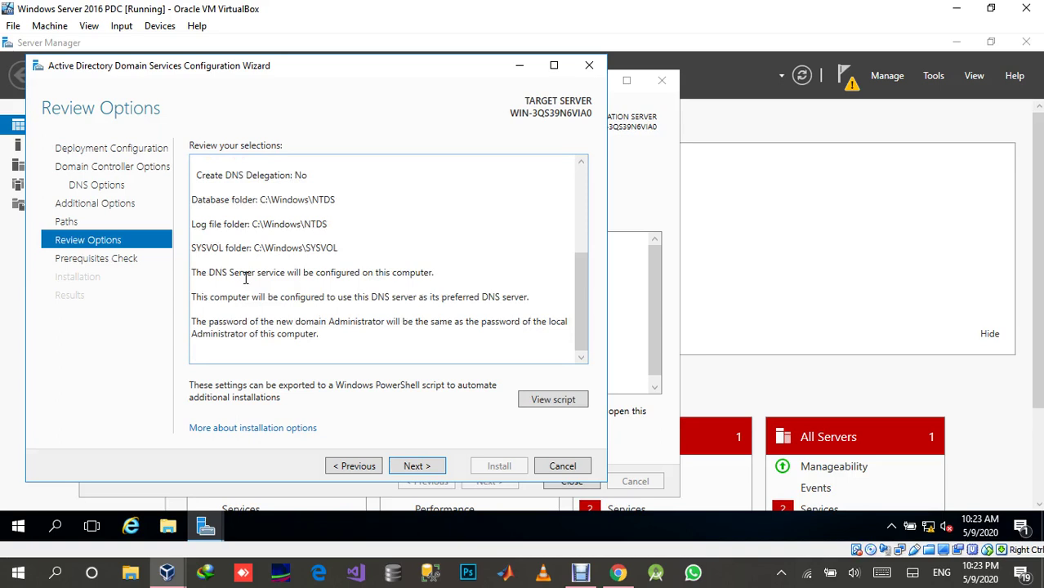
scroll(327, 326, "up", 3)
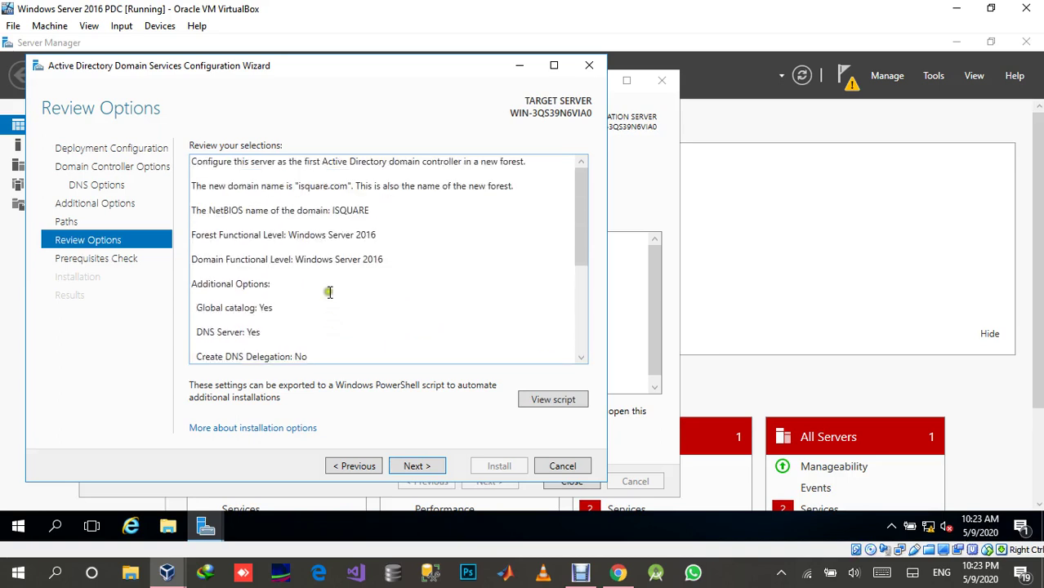
left_click(415, 467)
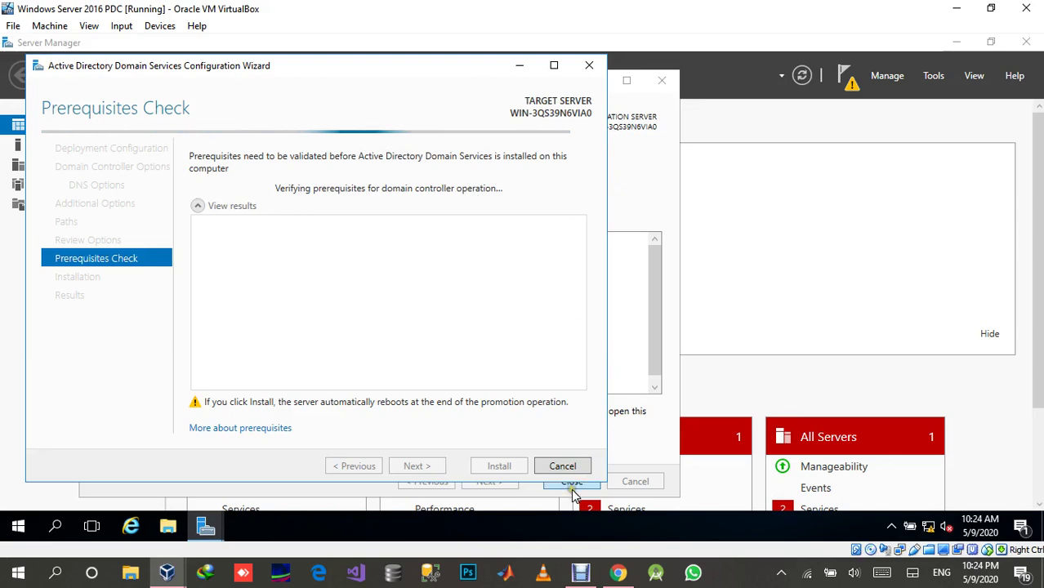
Close Server Manager and the promotion wizard once the prerequisites have passed.
left_click(1025, 42)
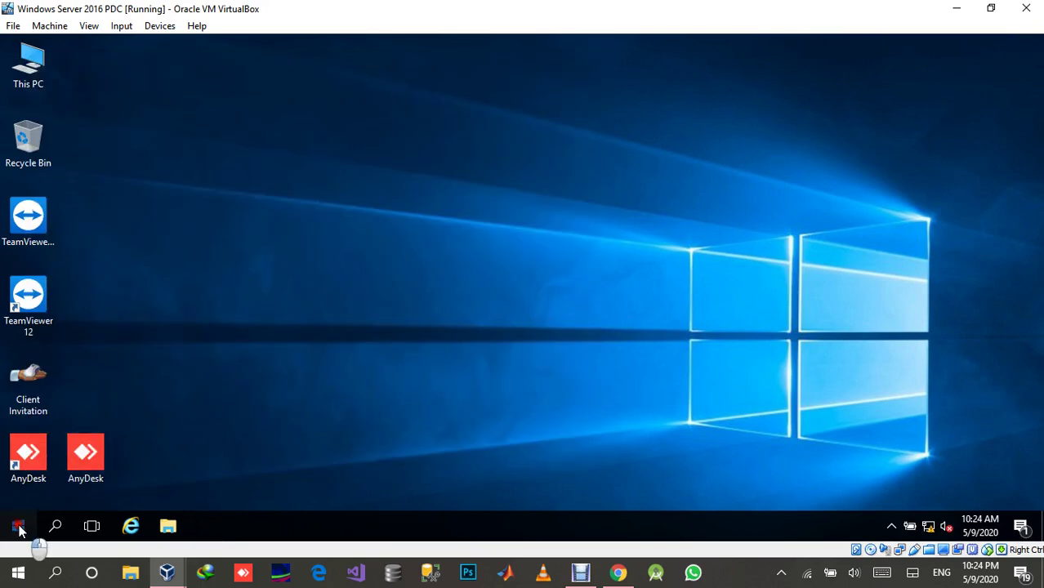
Relaunch Server Manager and choose 'Promote this server to a domain controller' from its notifications.
left_click(17, 528)
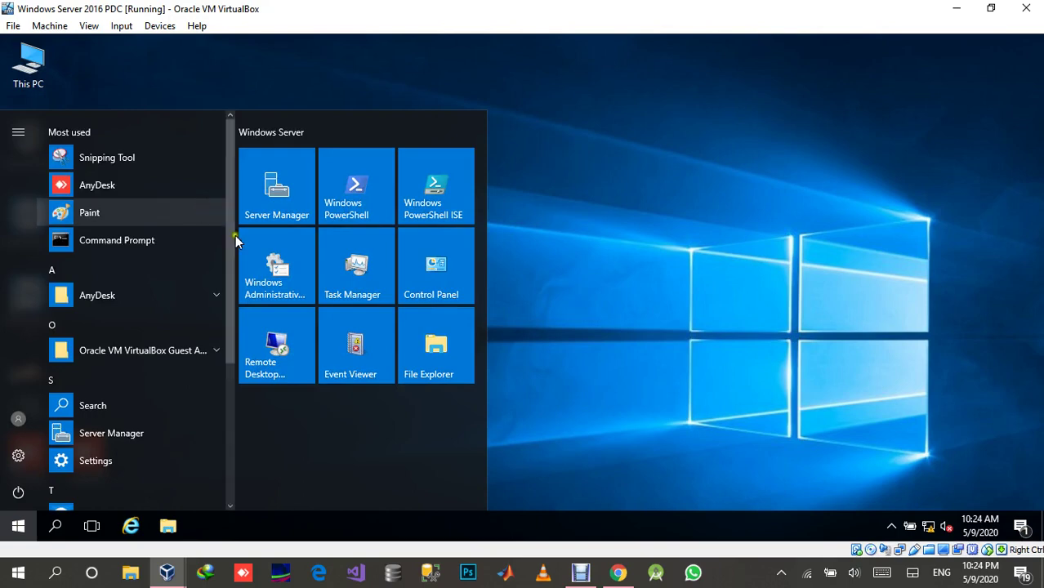
left_click(286, 202)
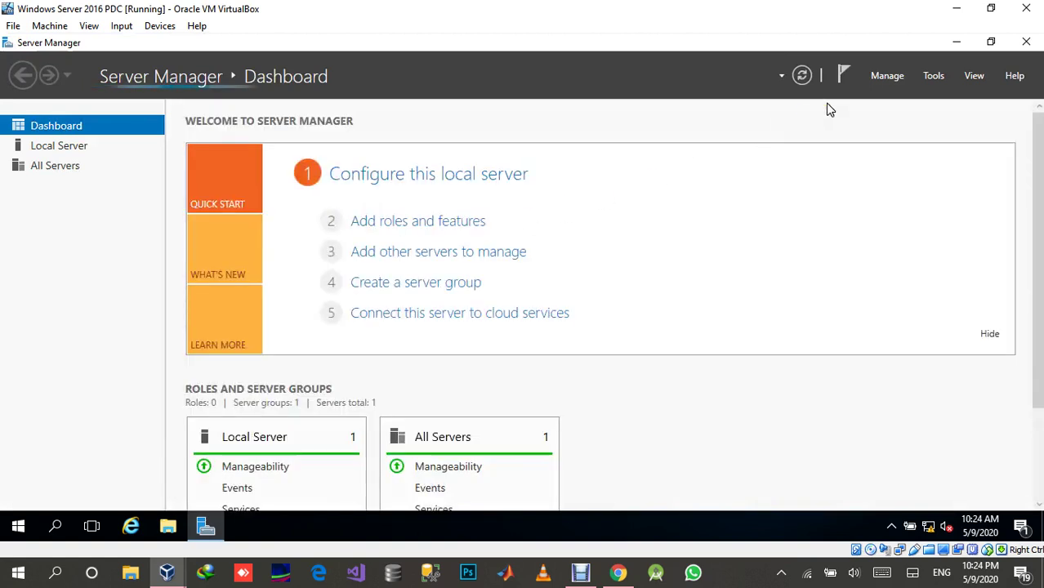
left_click(844, 76)
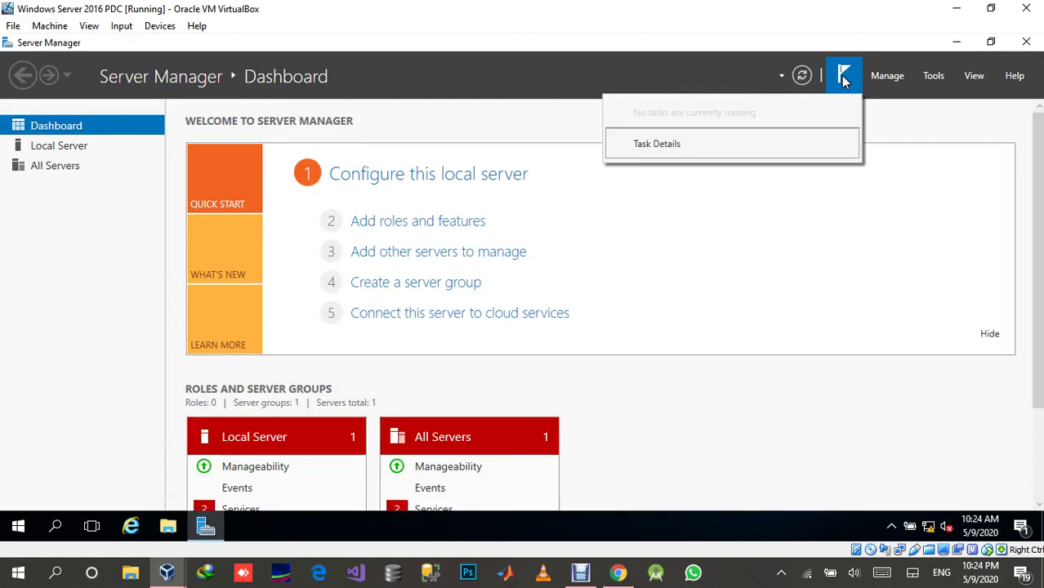
left_click(890, 77)
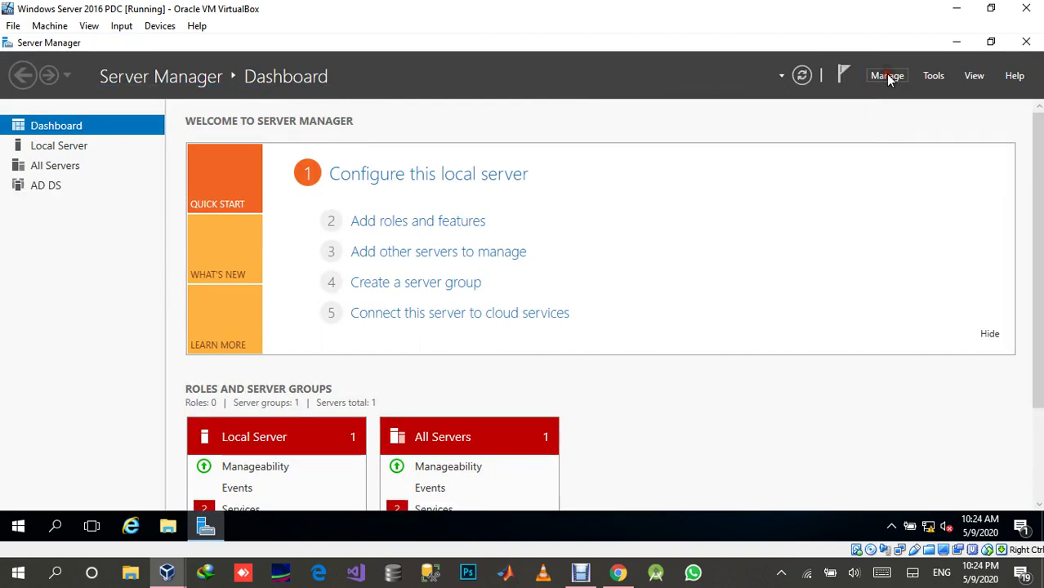
left_click(847, 81)
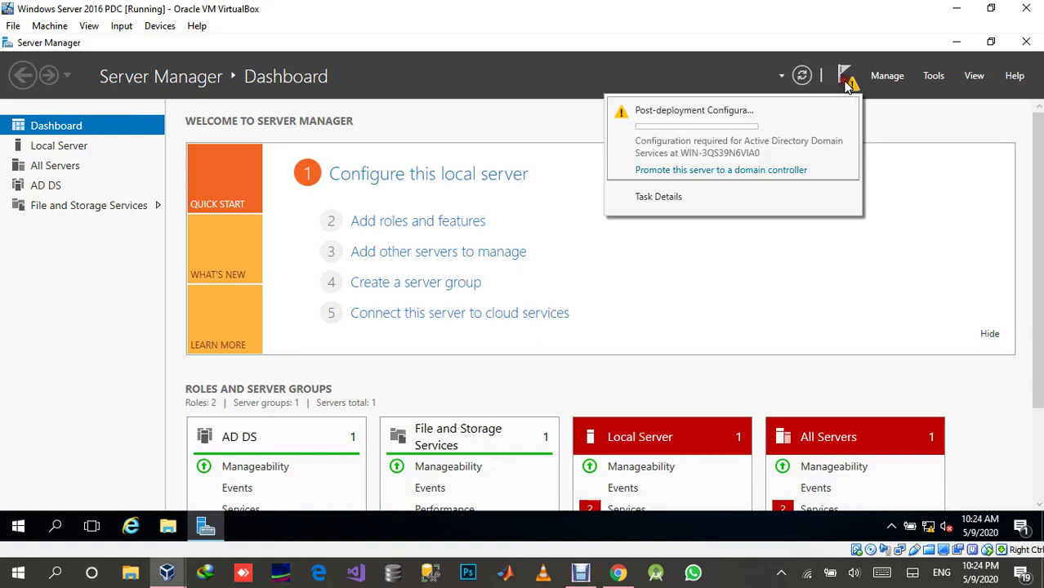
left_click(699, 170)
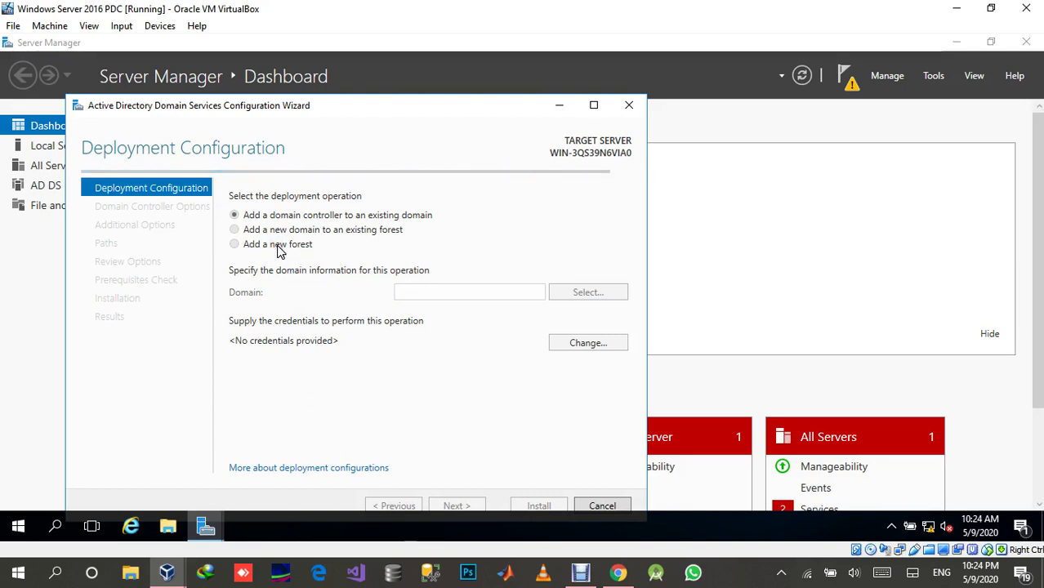
Choose 'Add a new forest' with root domain isquare.com and continue through the wizard.
left_click(278, 247)
left_click(455, 296)
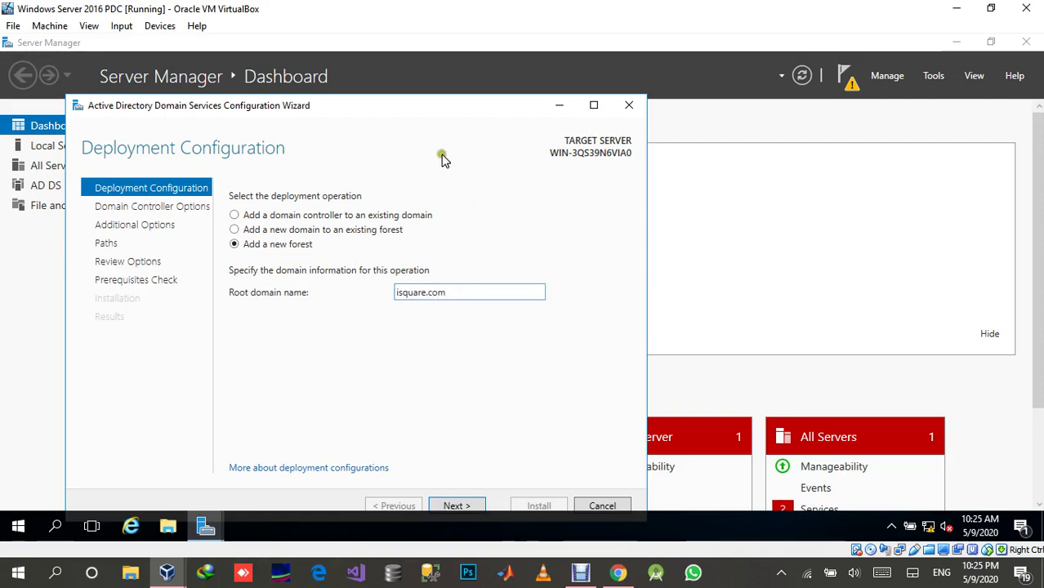
left_click_drag(435, 114, 435, 79)
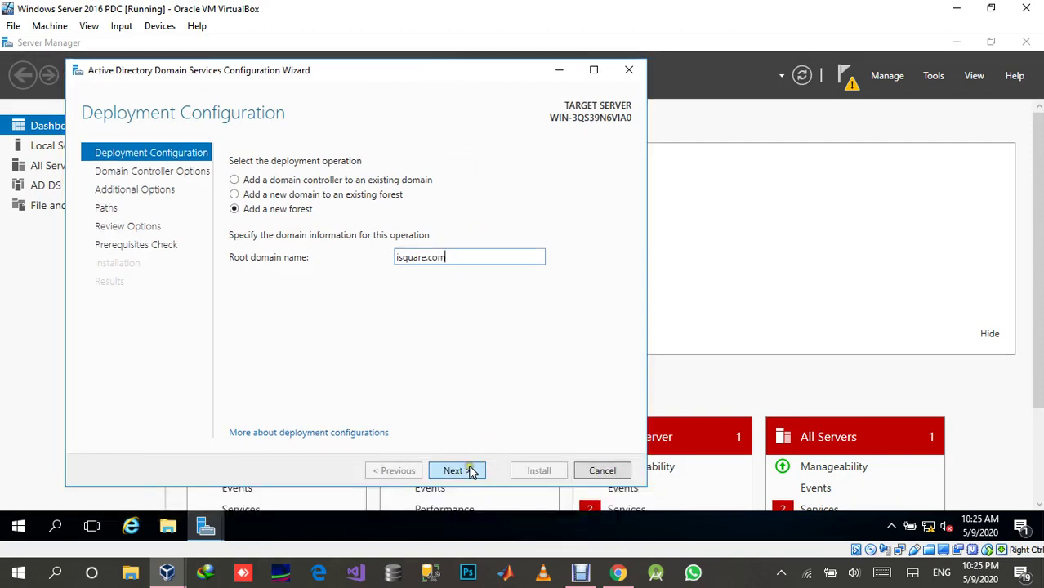
left_click(470, 471)
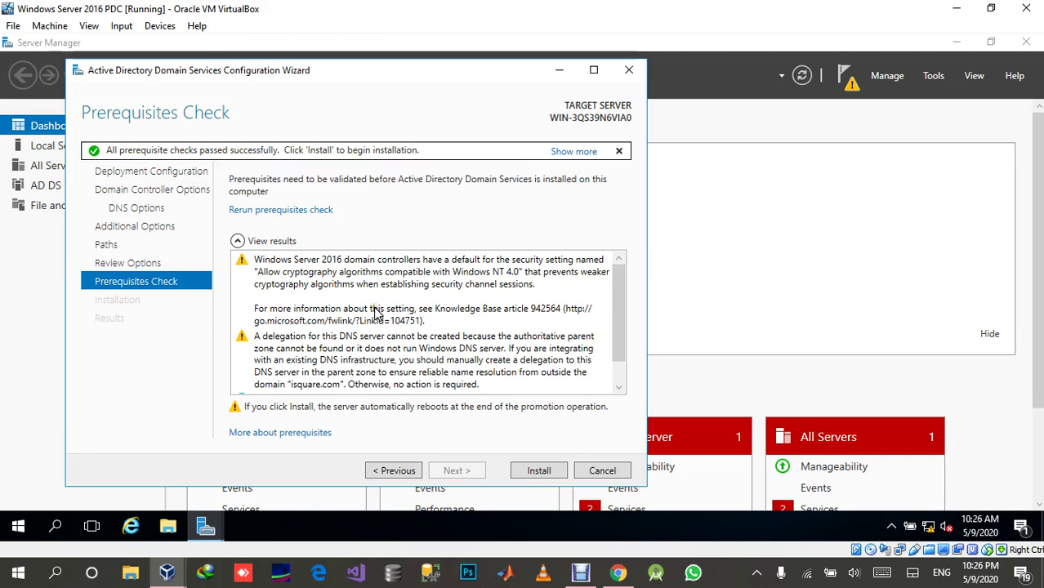
Confirm every prerequisite check passed and start installing AD DS for isquare.com.
scroll(376, 313, "down", 1)
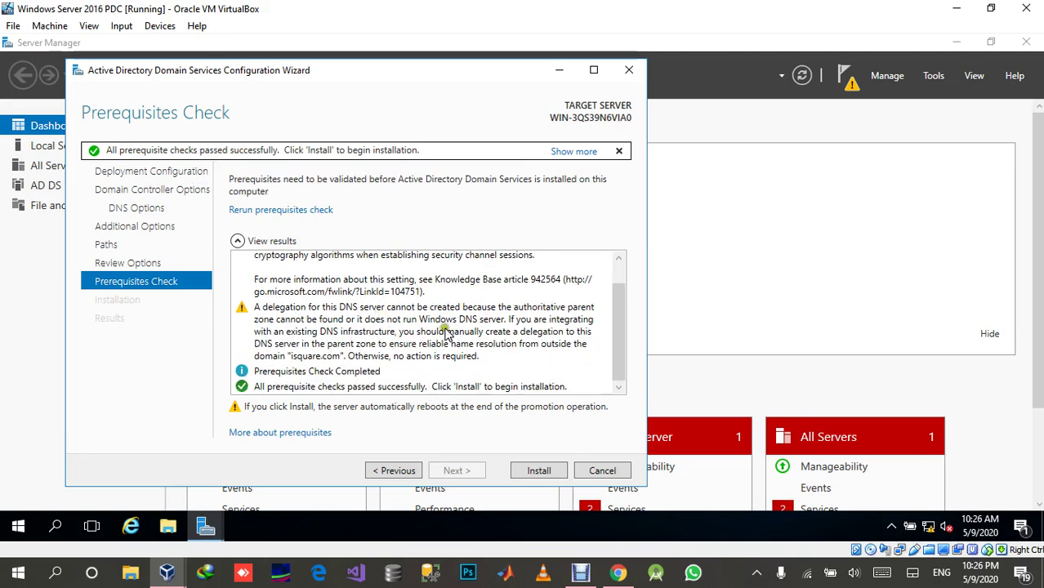
left_click(526, 468)
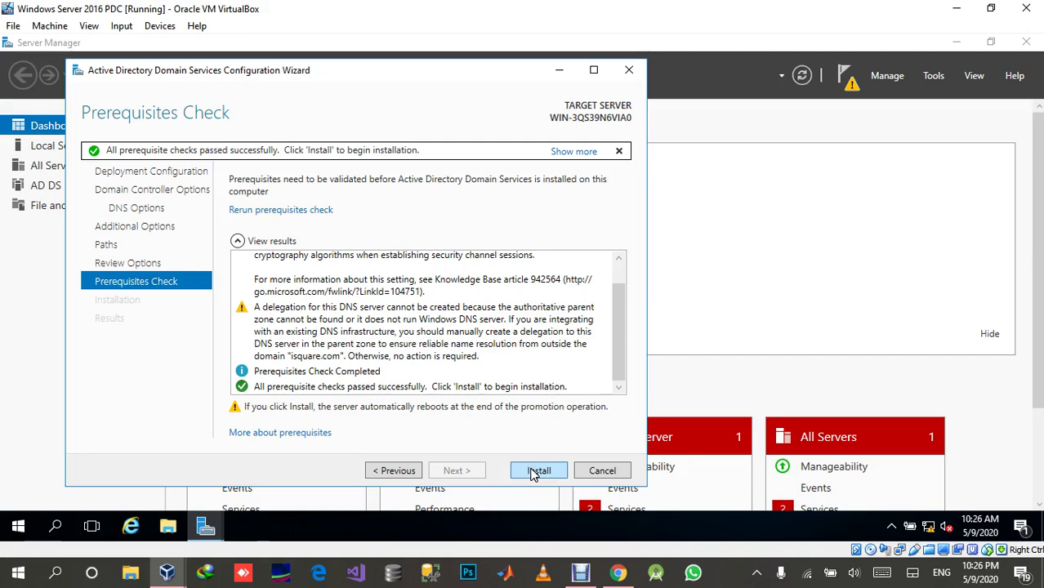
left_click(531, 471)
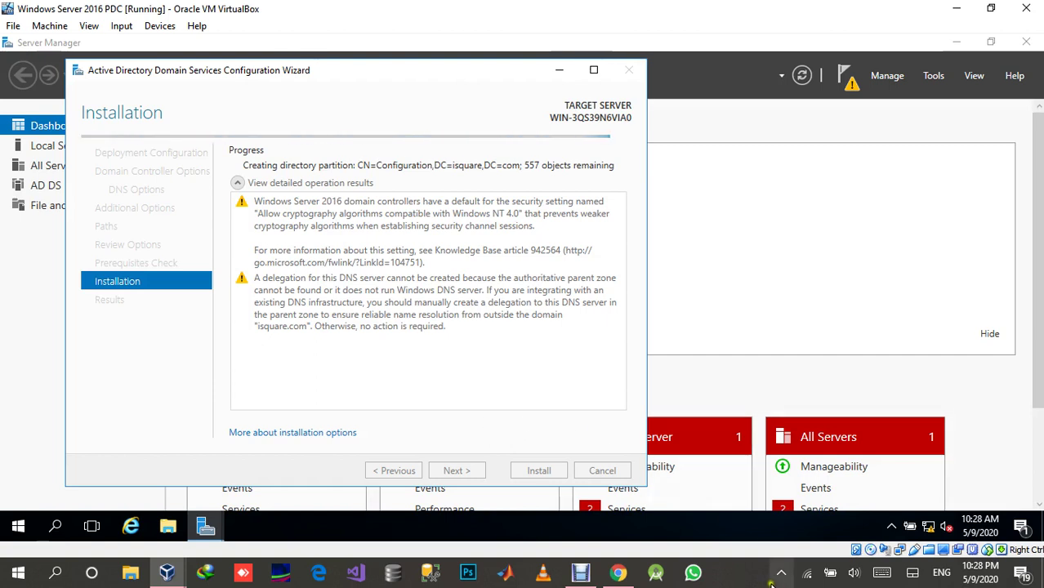
Wait for the AD DS installation to finish until the Results page and sign-out notice appear.
left_click(745, 583)
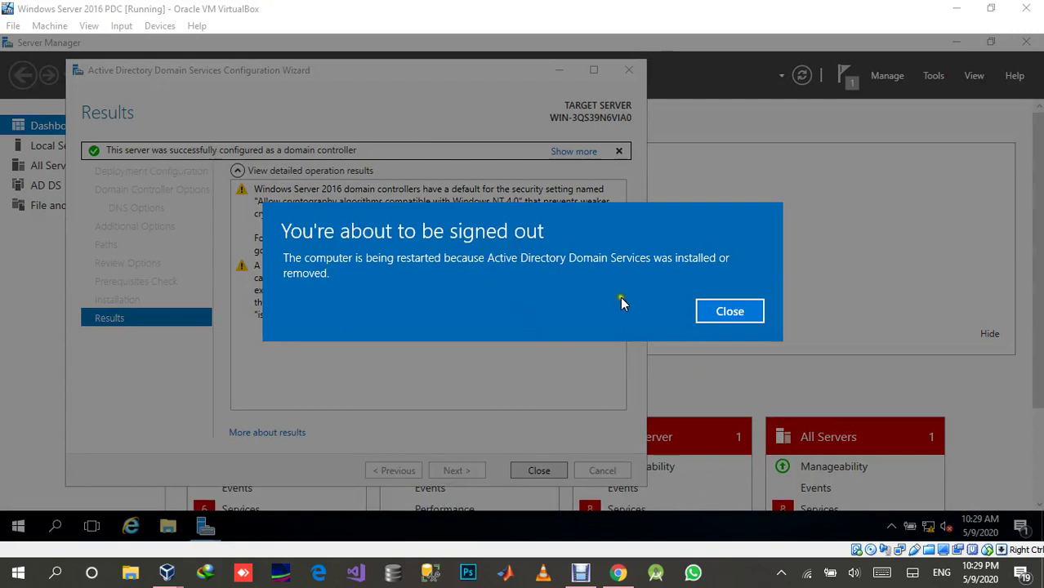
Dismiss the sign-out notice and close the finished wizard so the server reboots.
left_click(730, 313)
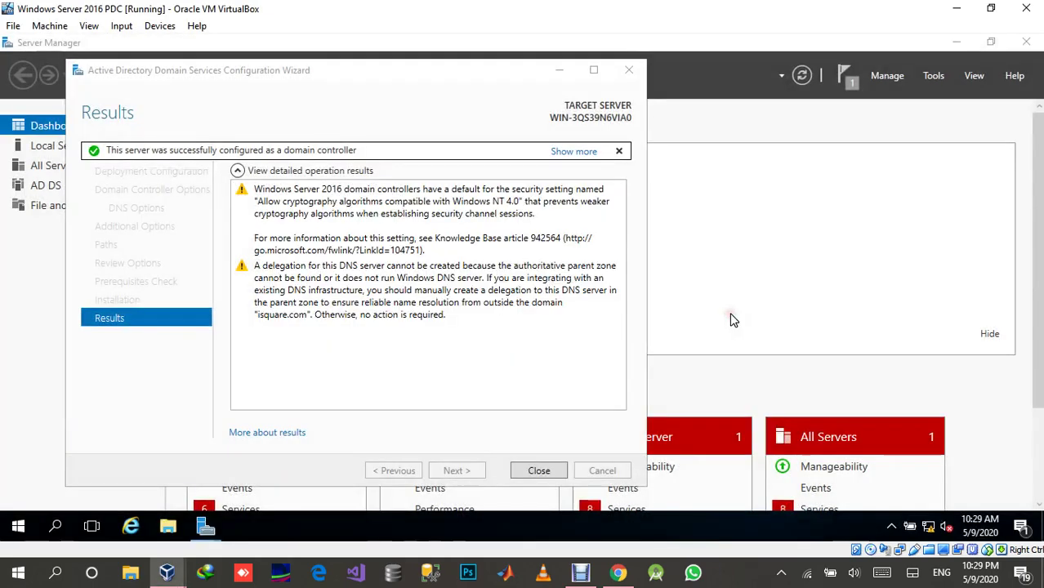
left_click(539, 471)
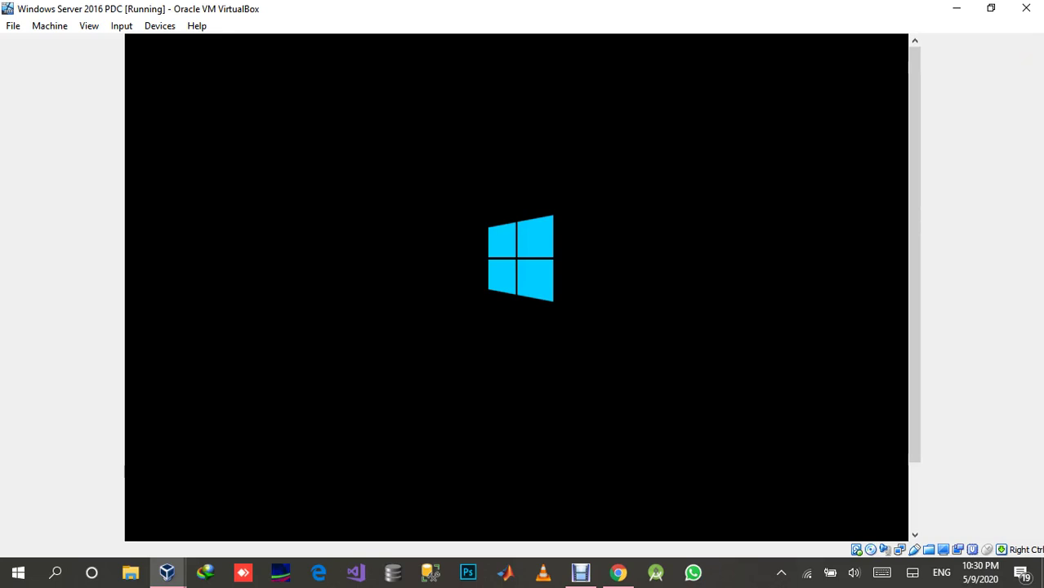
Clear the host's mail notifications while the server boots through to its lock screen.
left_click(735, 576)
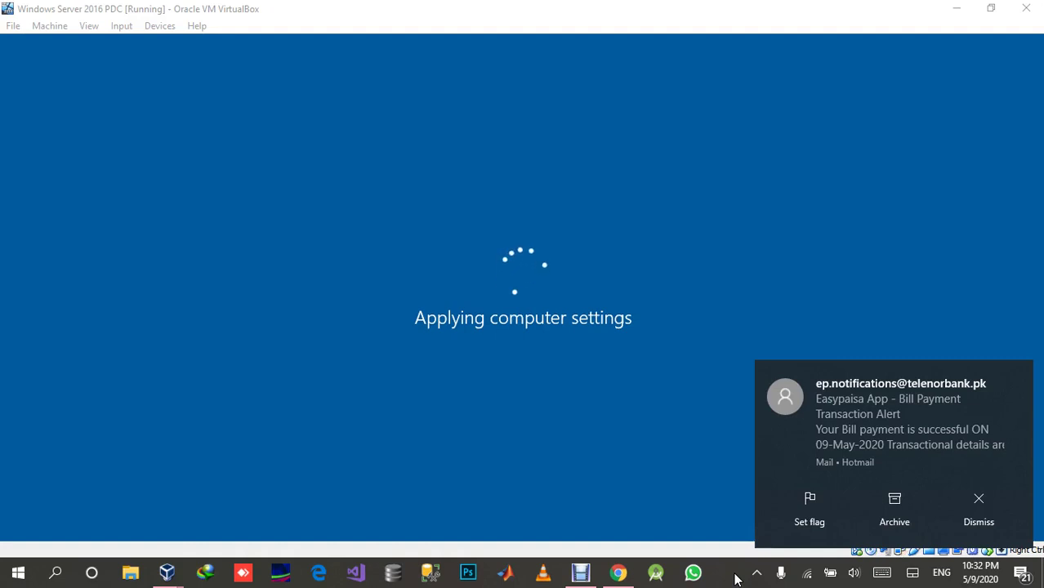
left_click(963, 517)
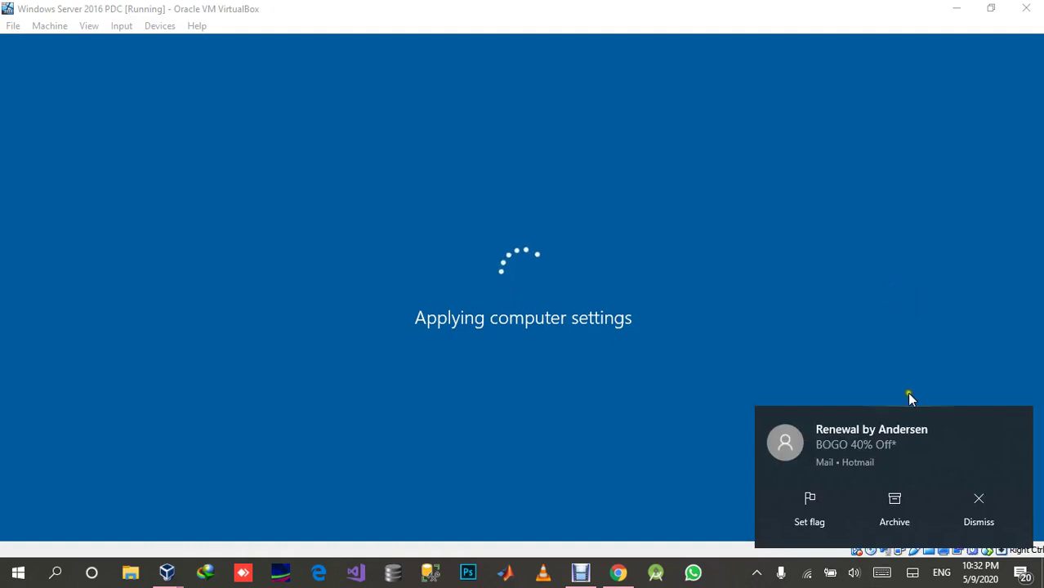
left_click(975, 507)
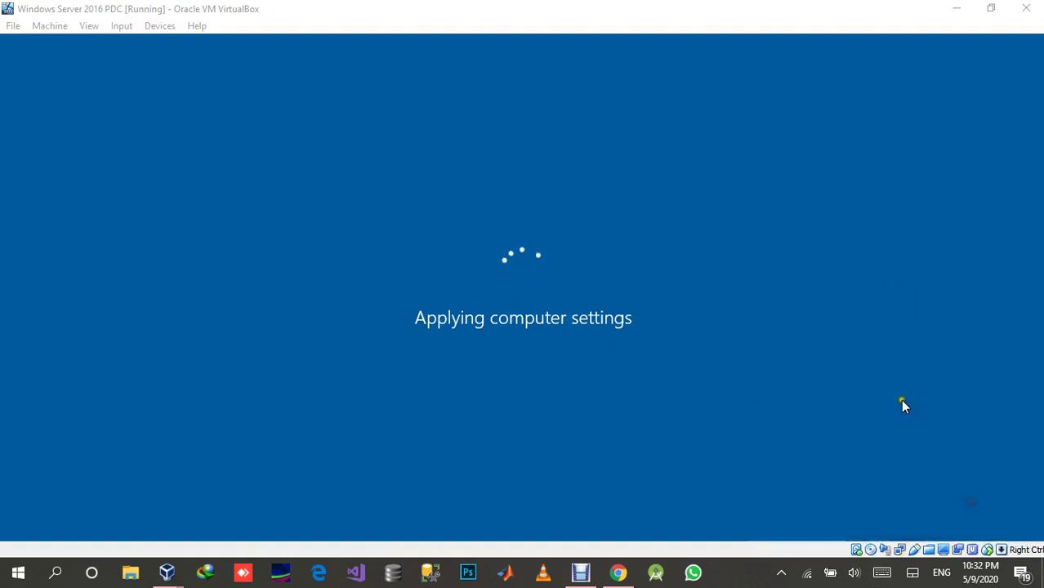
left_click(1017, 577)
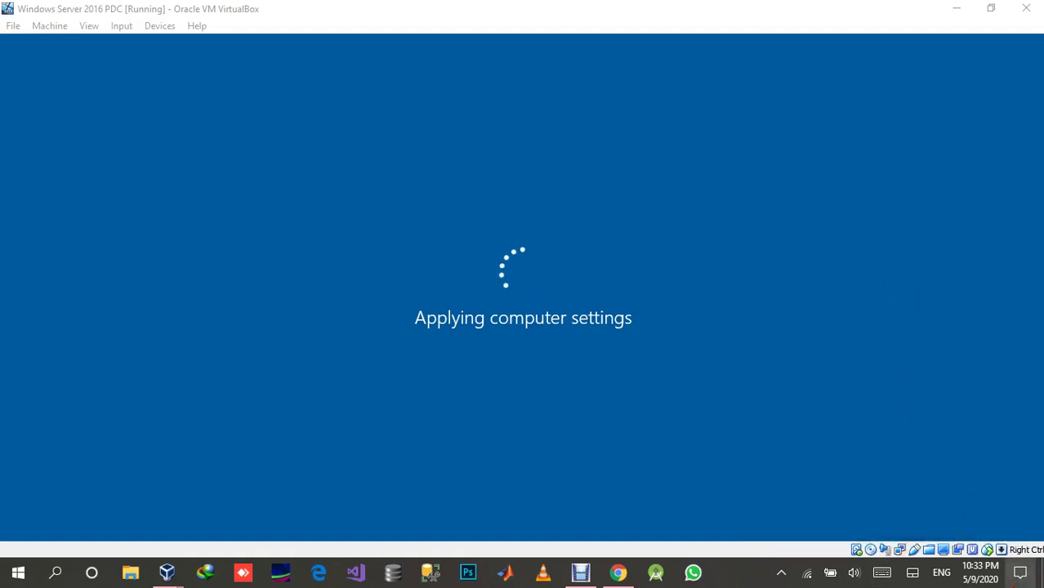
left_click(1020, 574)
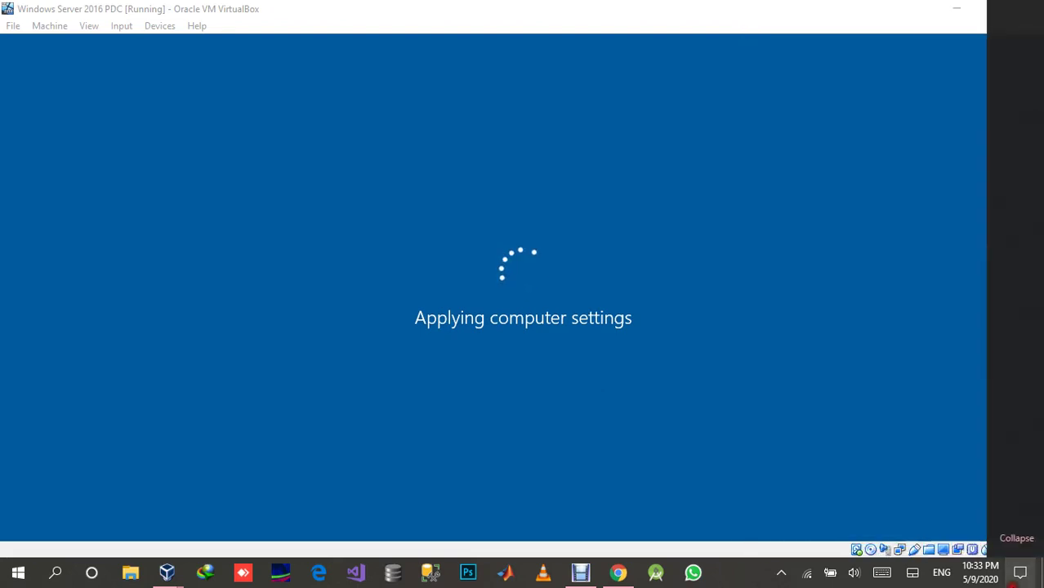
left_click(860, 294)
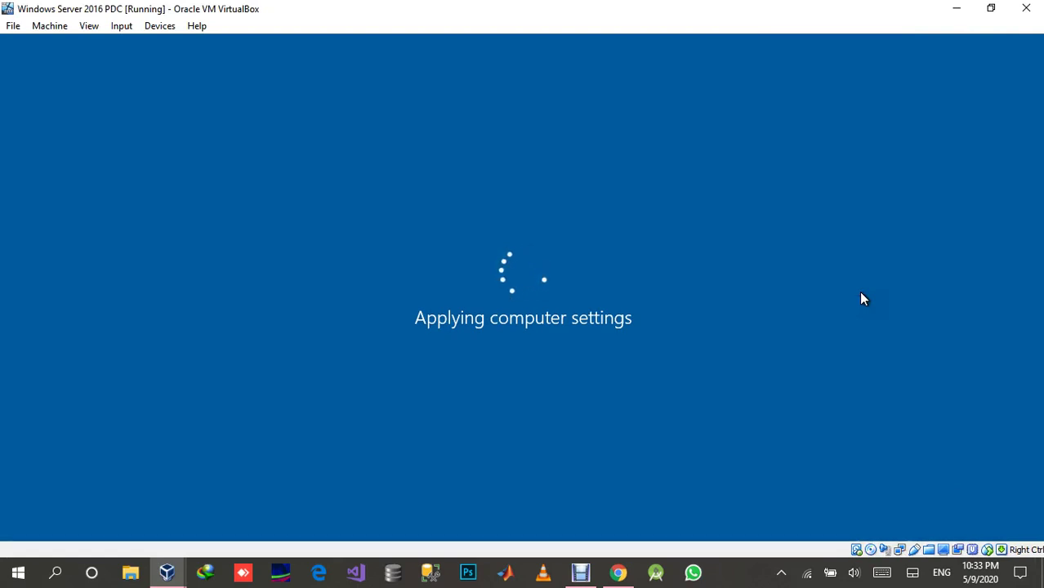
left_click(737, 579)
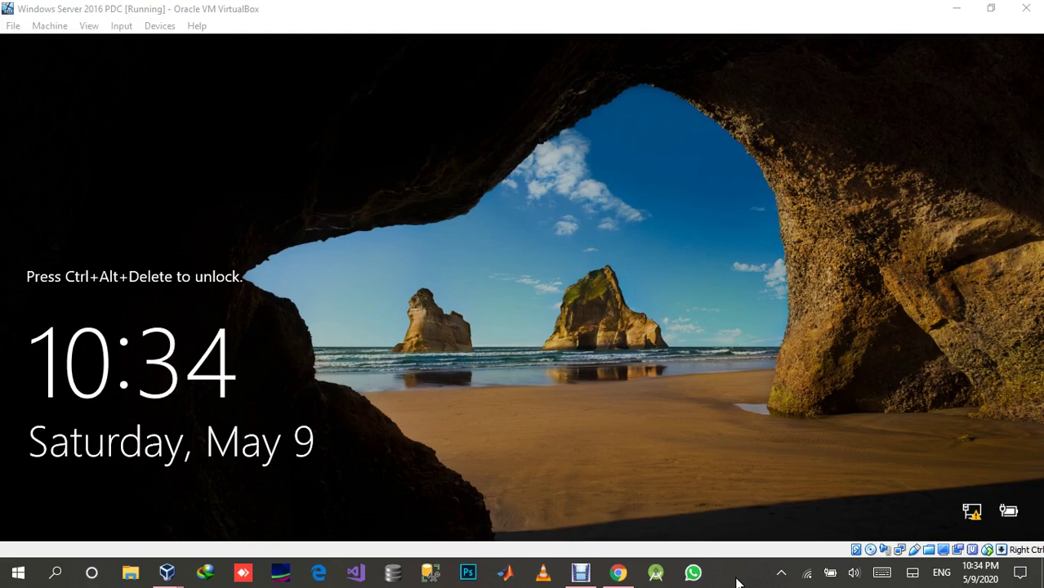
Sign in to the server as domain administrator, then switch to the running Windows XP VM.
left_click(708, 398)
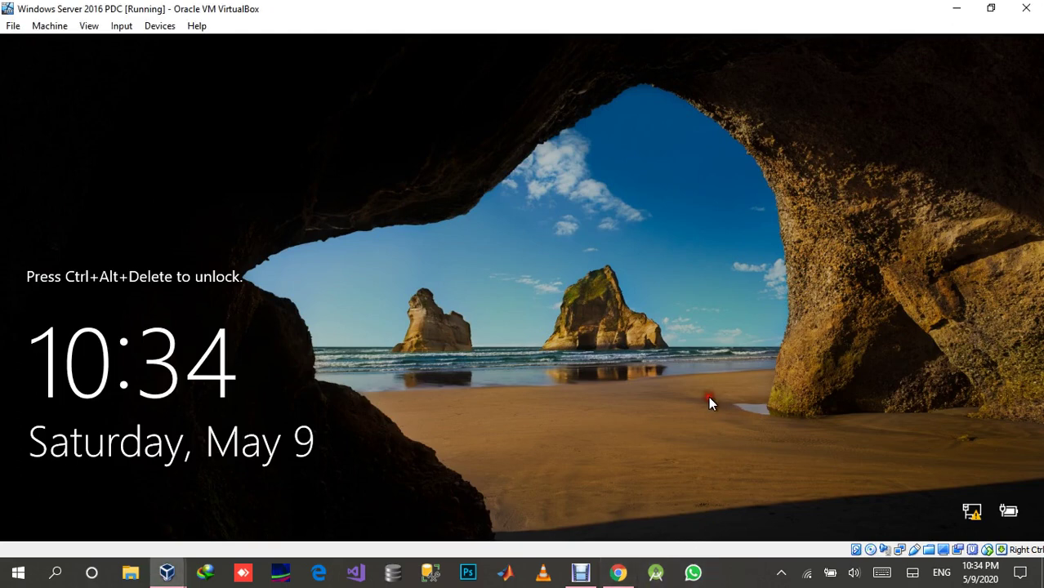
key("ctrl+Delete")
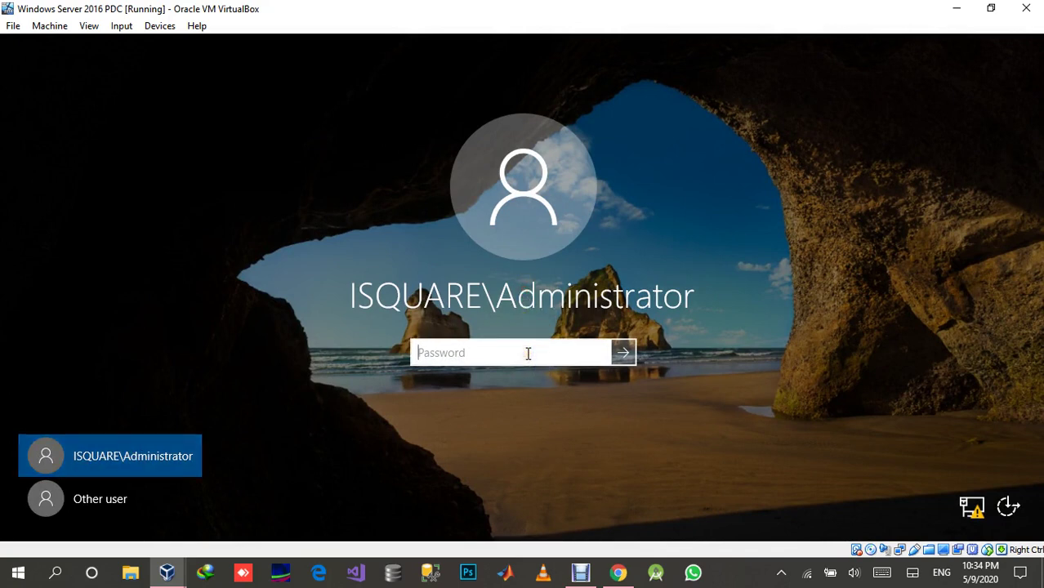
type("••••••••••••")
key("Return")
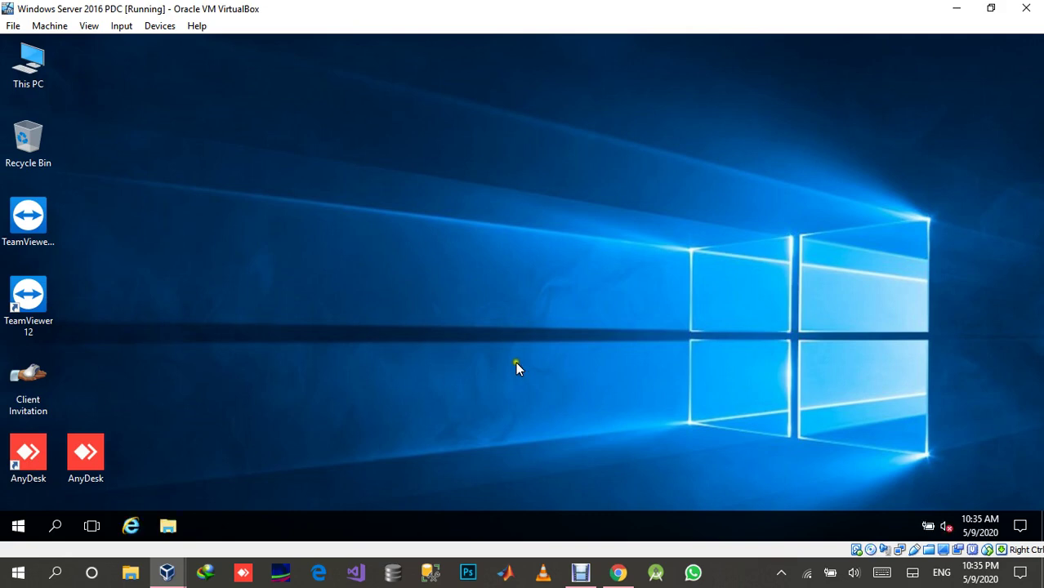
mouse_move(168, 570)
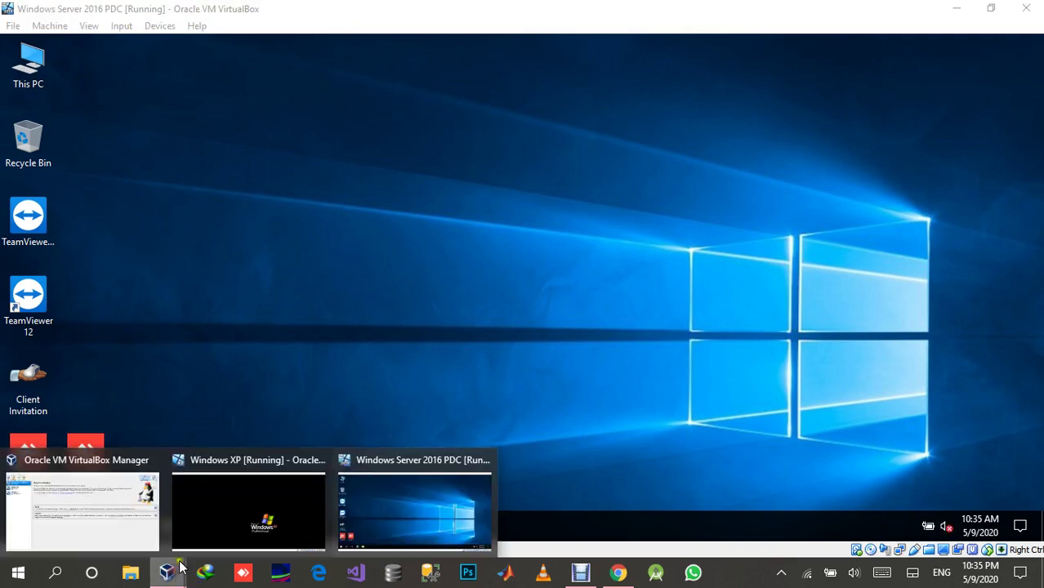
left_click(233, 513)
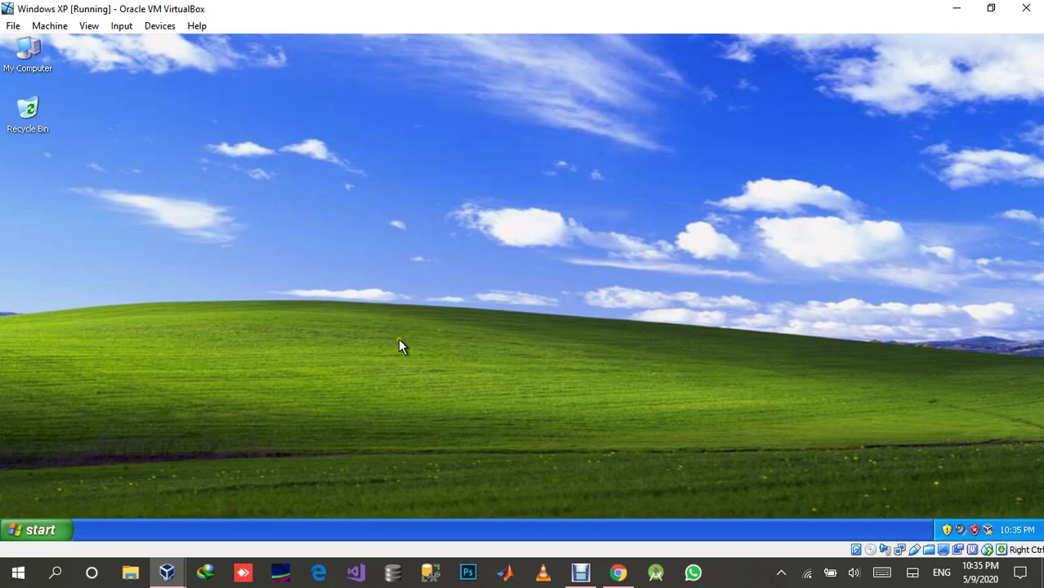
In My Computer's System Properties, change membership from WORKGROUP to Domain 'isquare'.
right_click(36, 54)
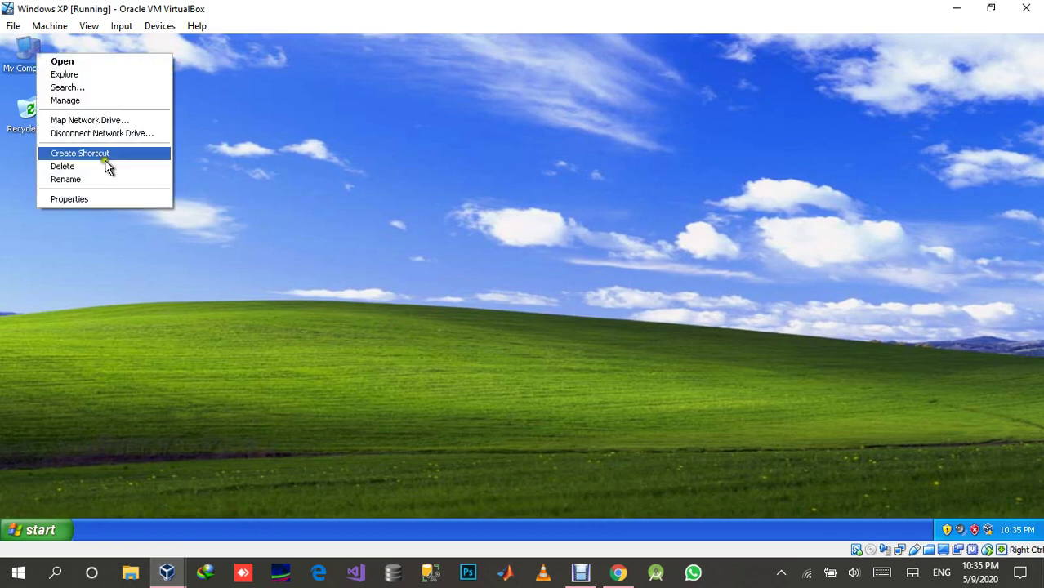
left_click(111, 201)
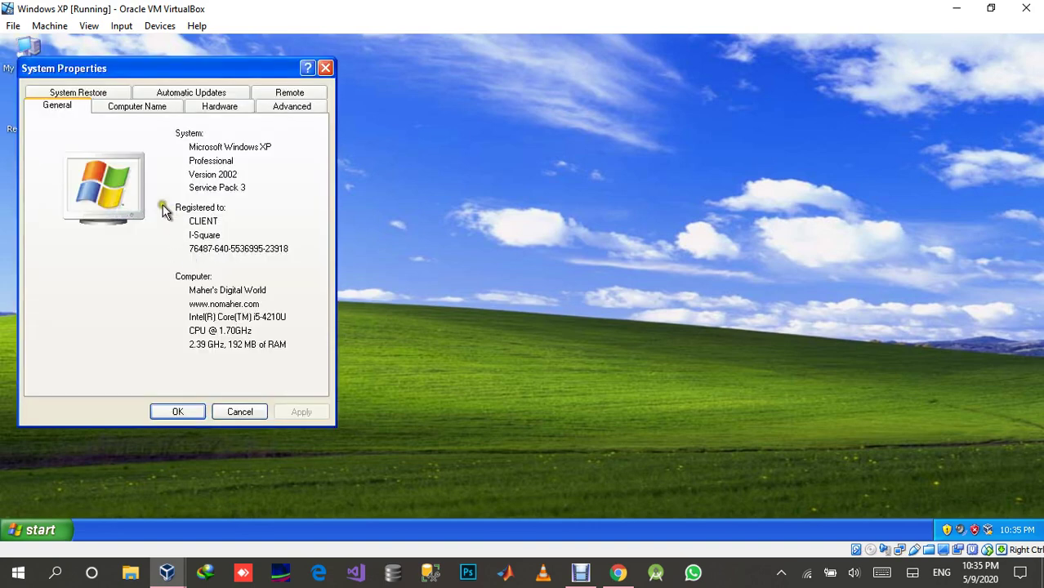
left_click(121, 108)
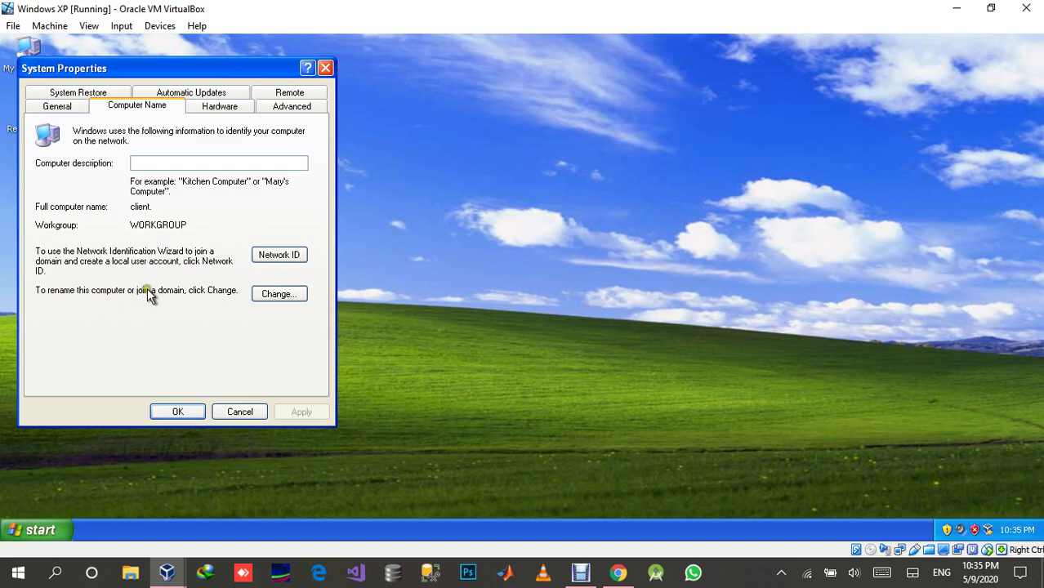
left_click(277, 294)
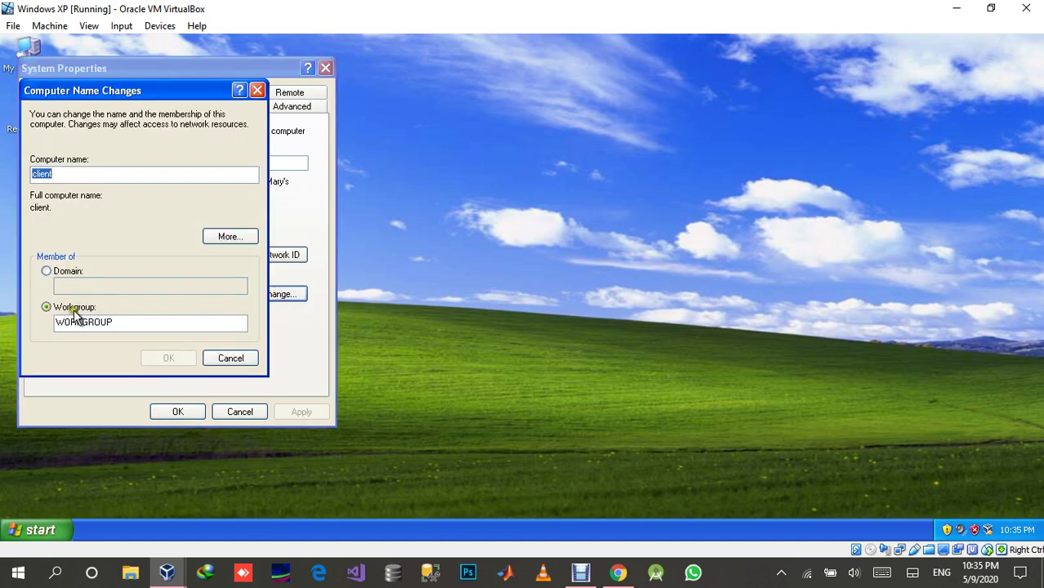
left_click(78, 308)
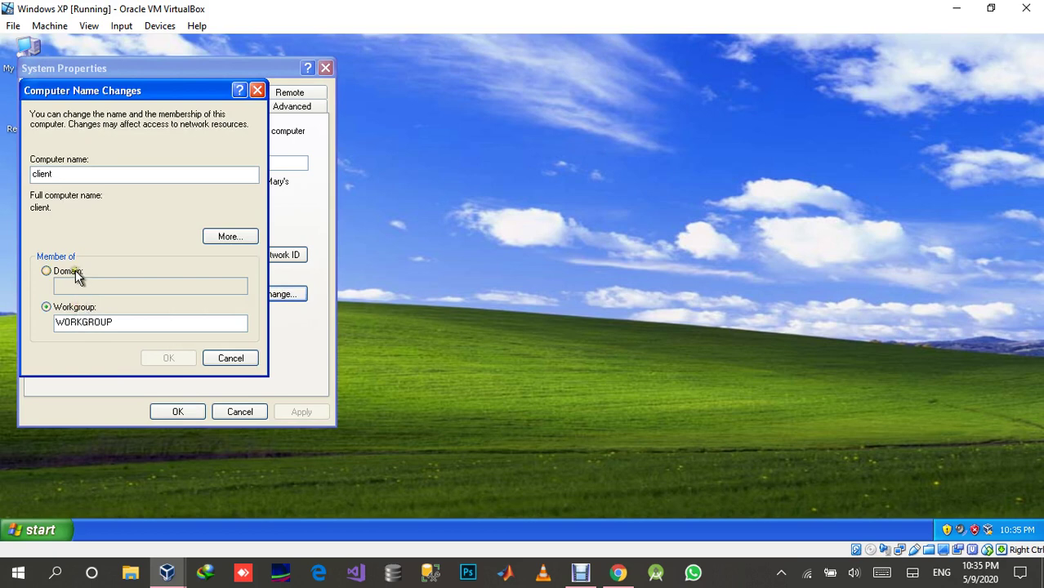
left_click(75, 274)
left_click(102, 283)
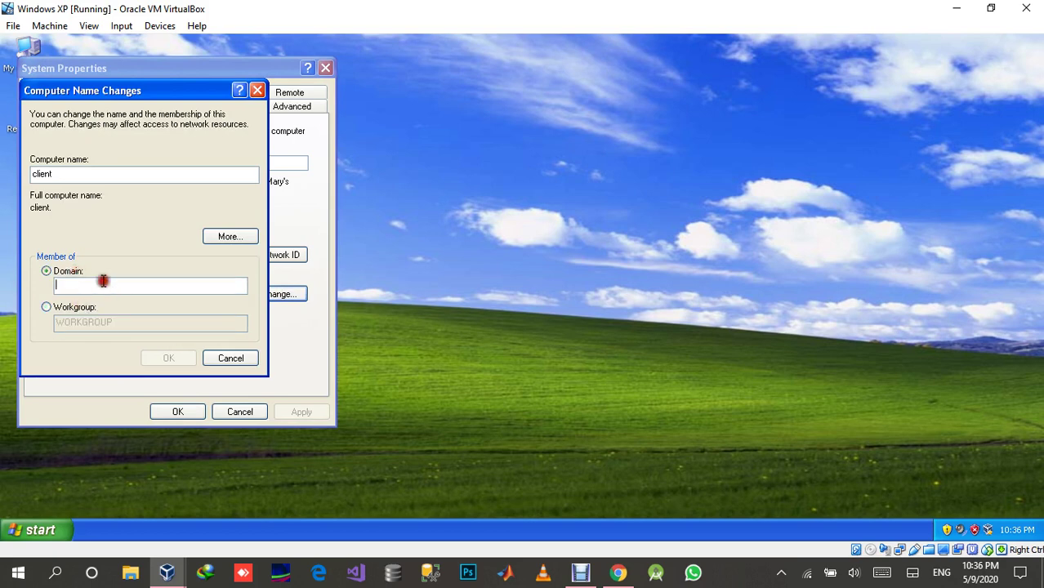
type("isquare")
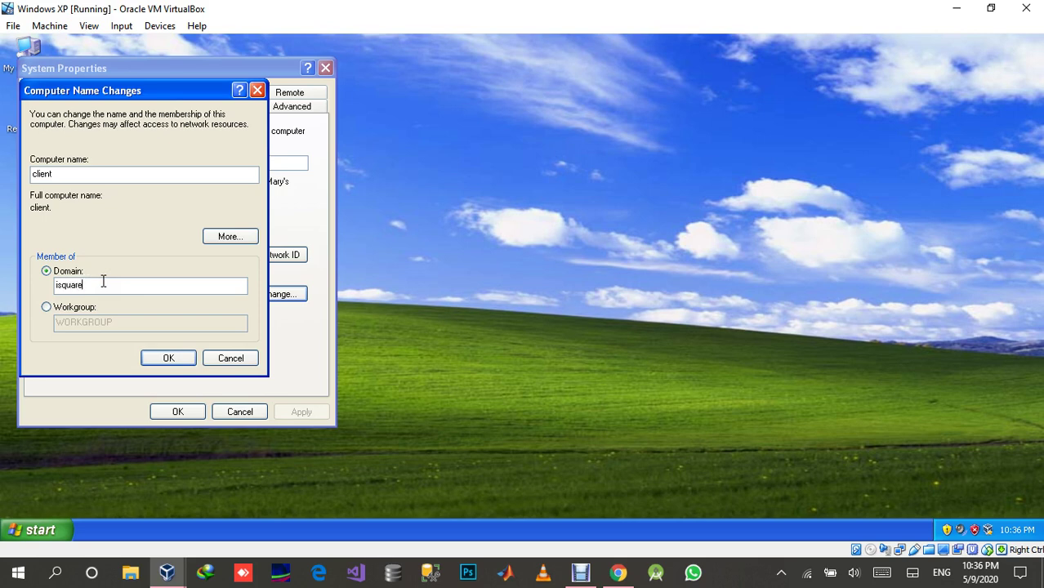
Join the XP client to the isquare domain with the domain administrator's user name and password.
left_click(166, 363)
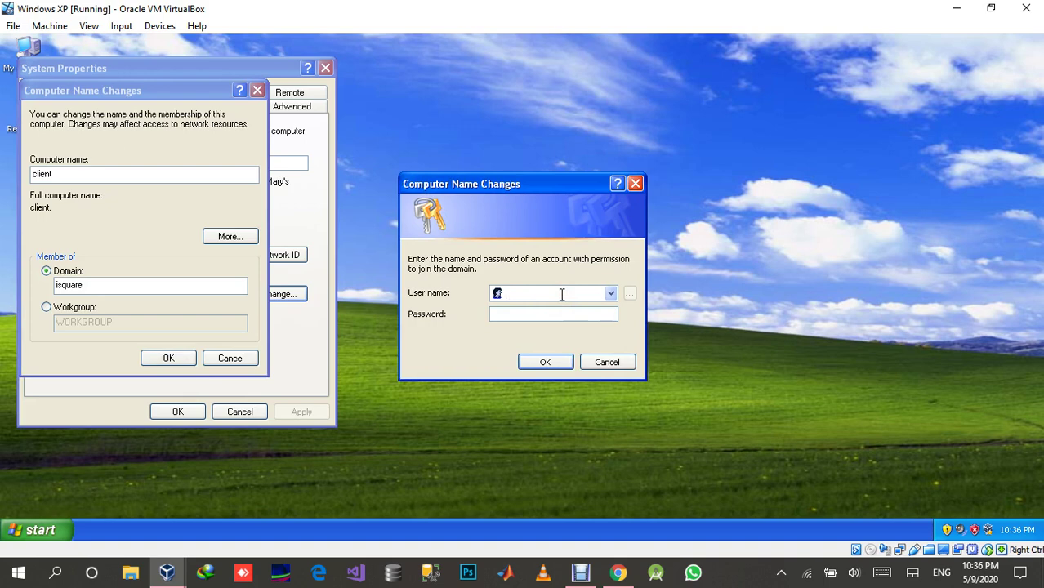
type("administrator@isquare.com")
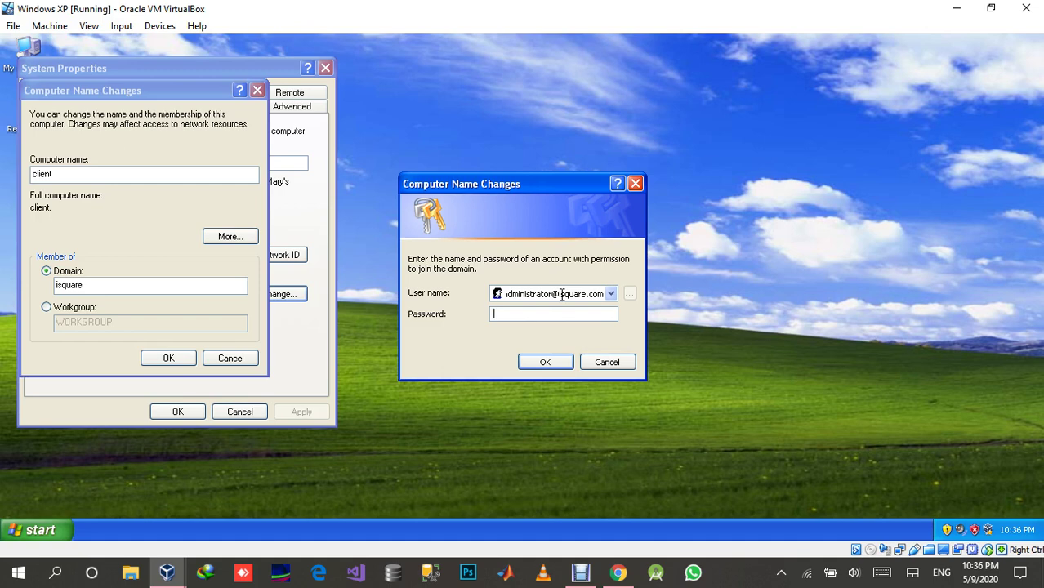
type("P@ssw0rd2020")
left_click(557, 363)
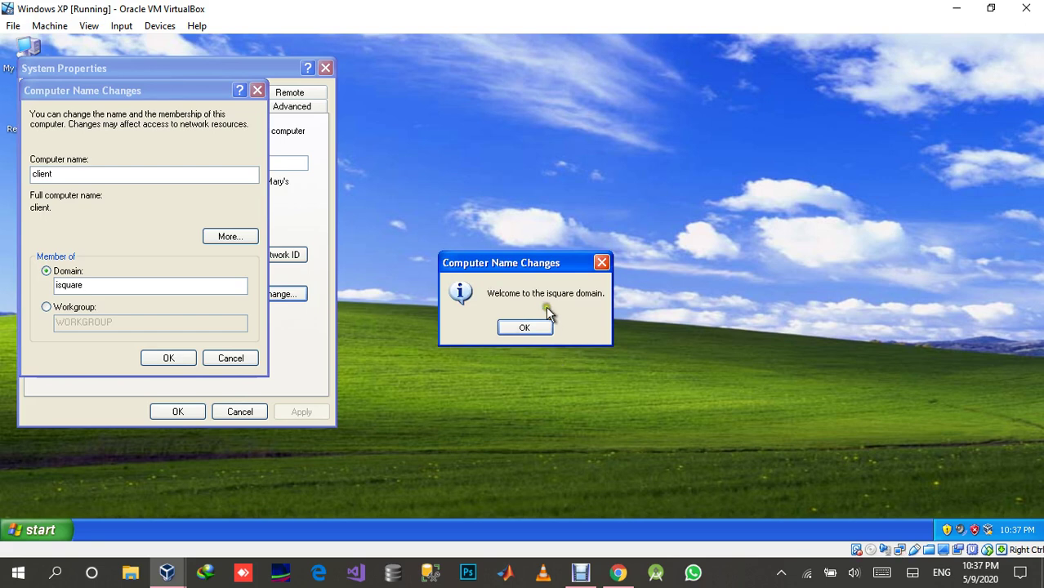
Acknowledge the domain welcome and restart notices, close System Properties, and restart XP now.
left_click(527, 327)
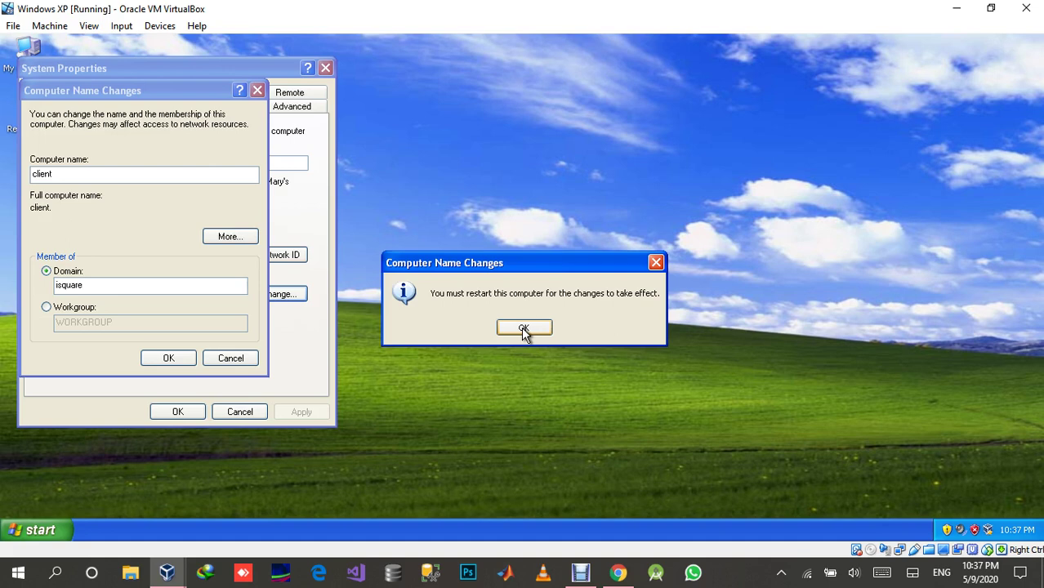
left_click(524, 329)
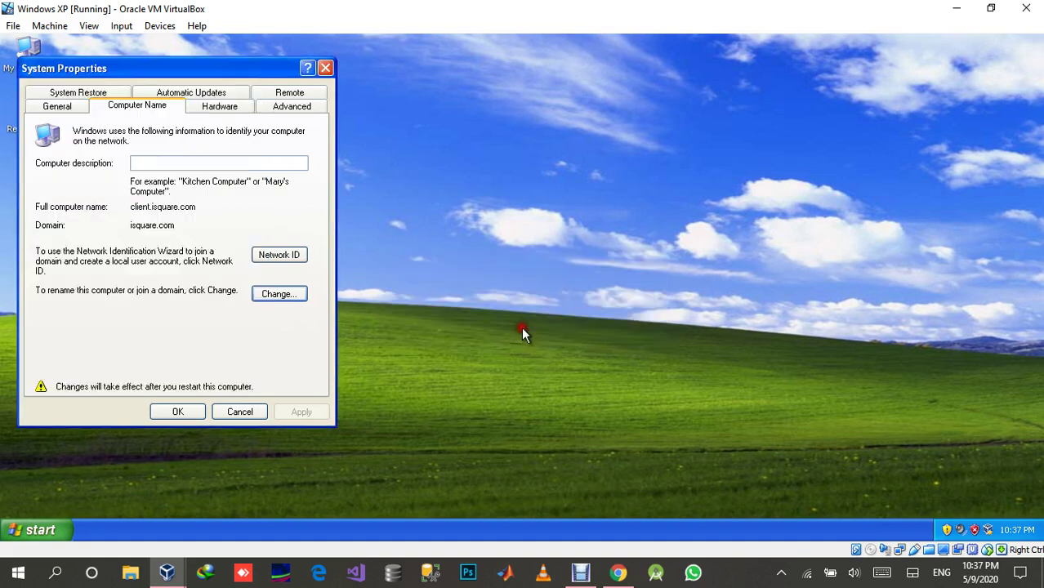
left_click(174, 412)
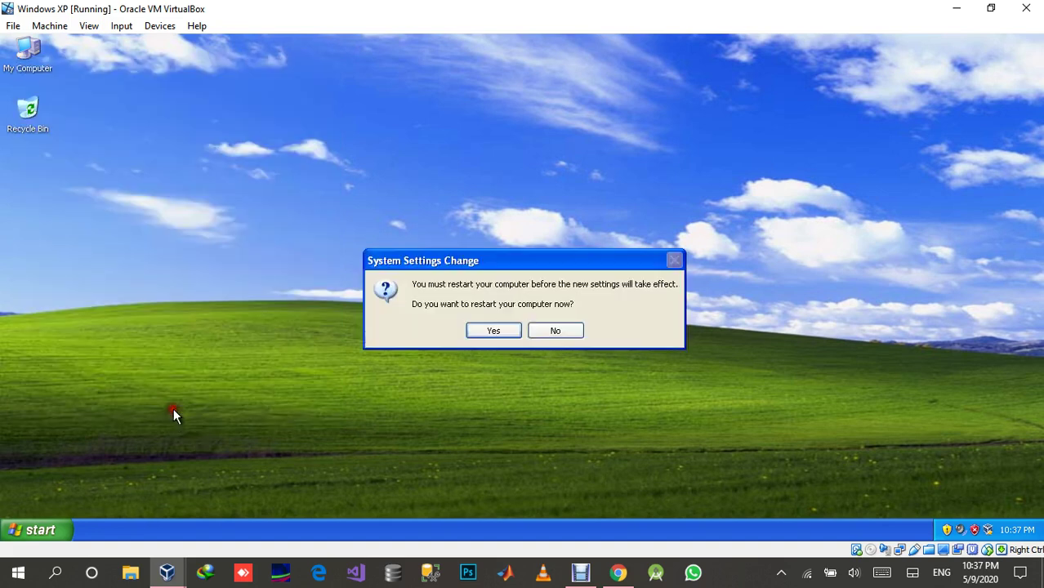
left_click(496, 330)
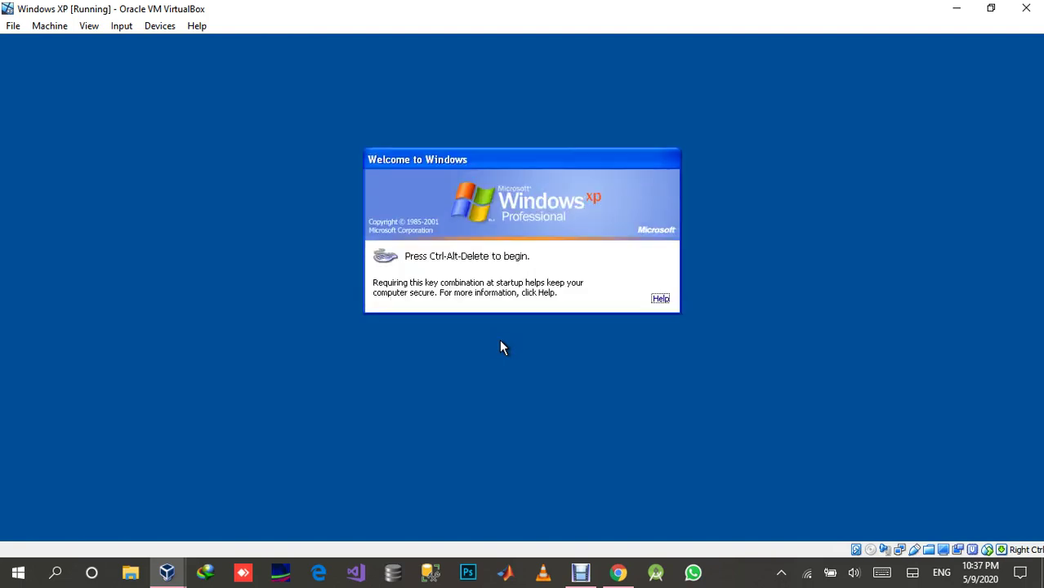
Send Ctrl-Alt-Del to the XP VM through the Input > Keyboard menu to bring up the logon dialog.
left_click(453, 258)
left_click(130, 30)
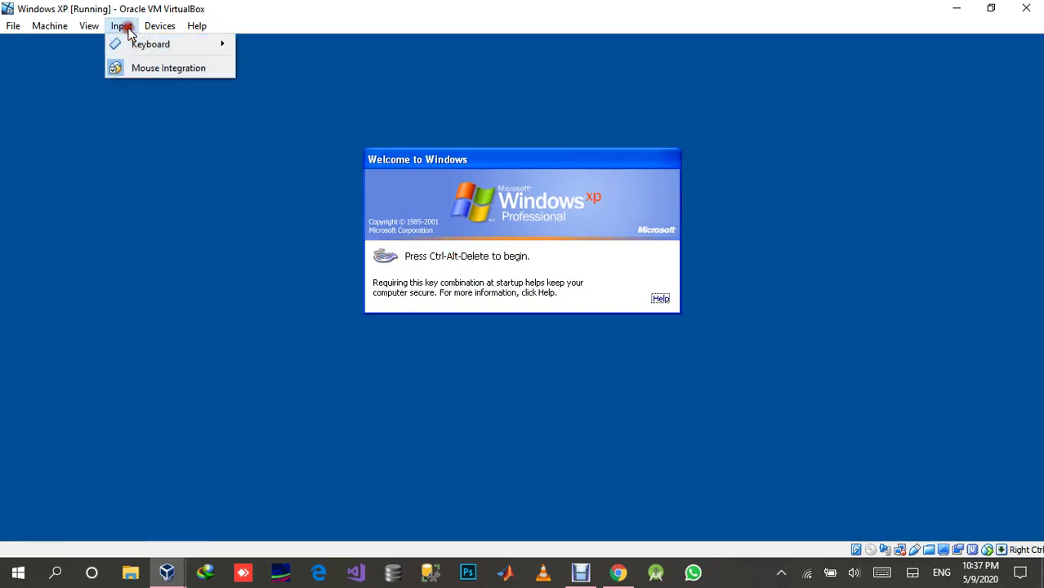
mouse_move(135, 44)
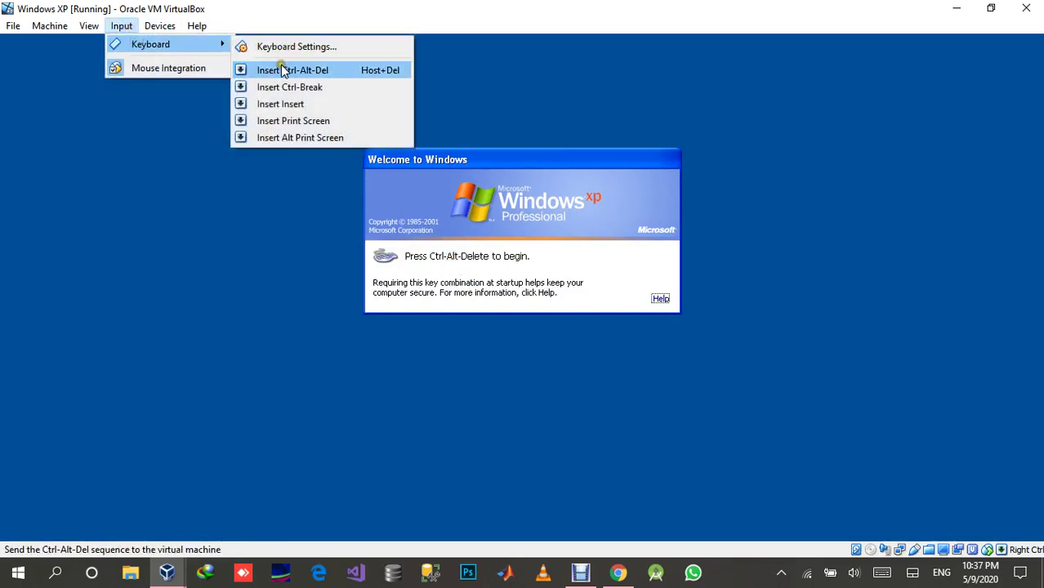
left_click(341, 74)
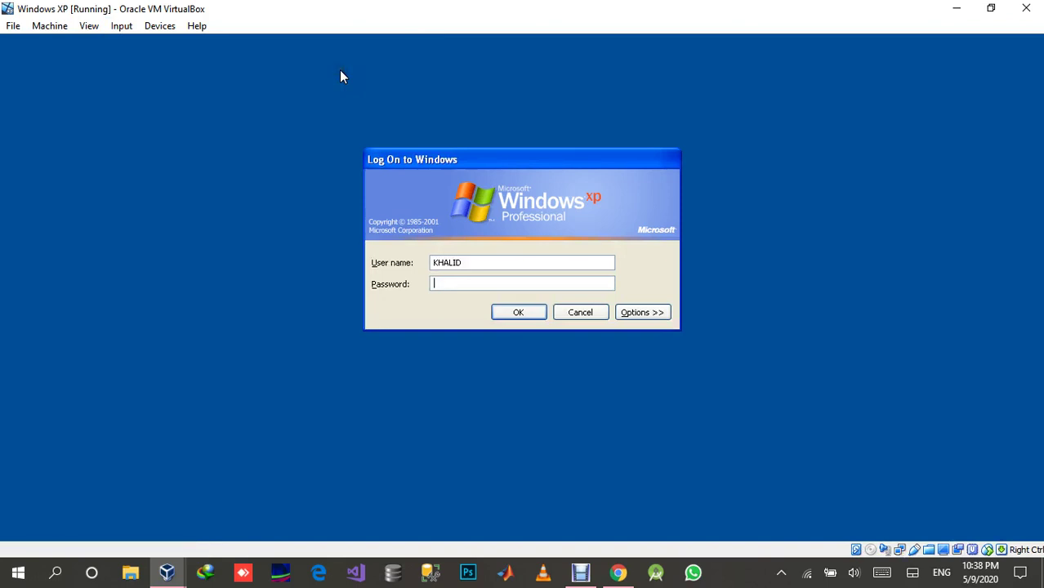
Expand the logon options and set Log on to the ISQUARE domain.
left_click(485, 257)
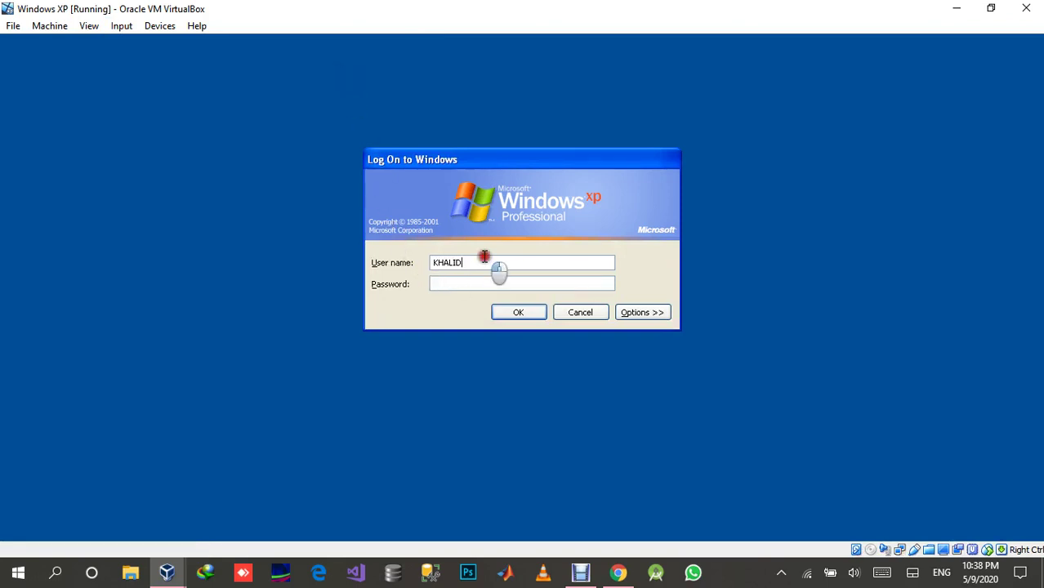
left_click_drag(485, 257, 412, 260)
left_click(636, 312)
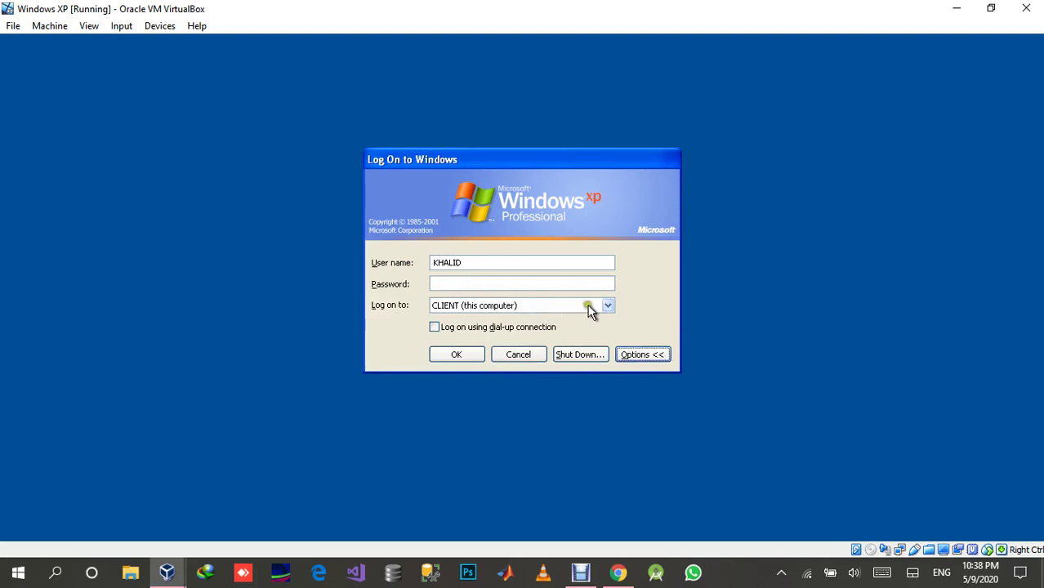
left_click(603, 305)
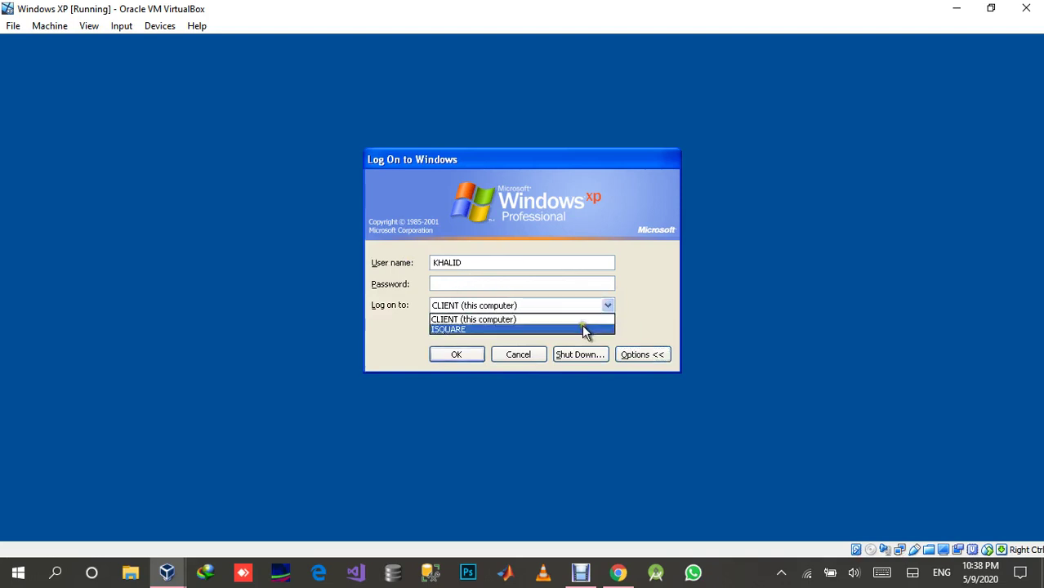
left_click(585, 329)
left_click_drag(485, 259, 418, 263)
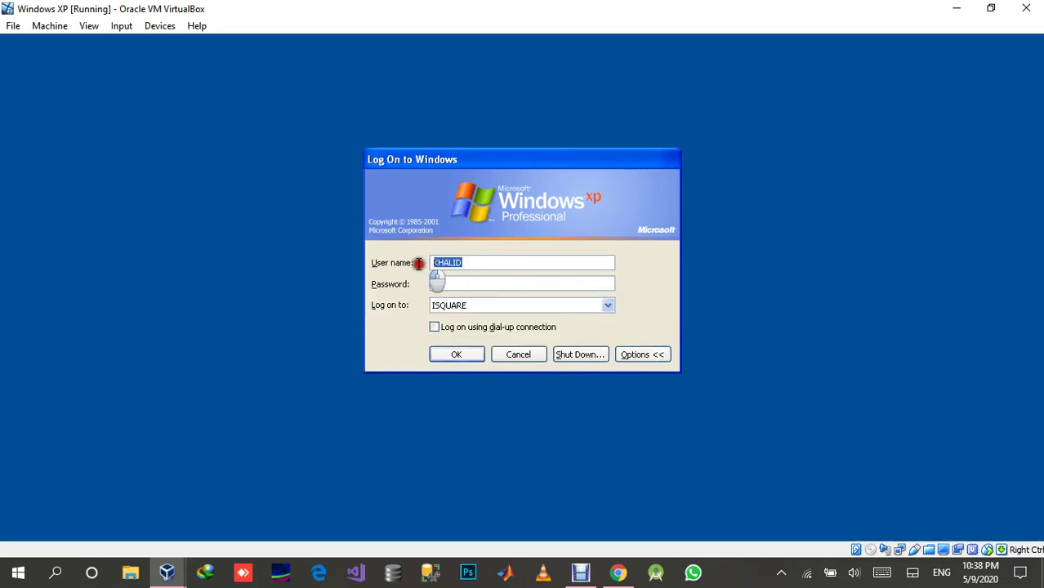
left_click(442, 283)
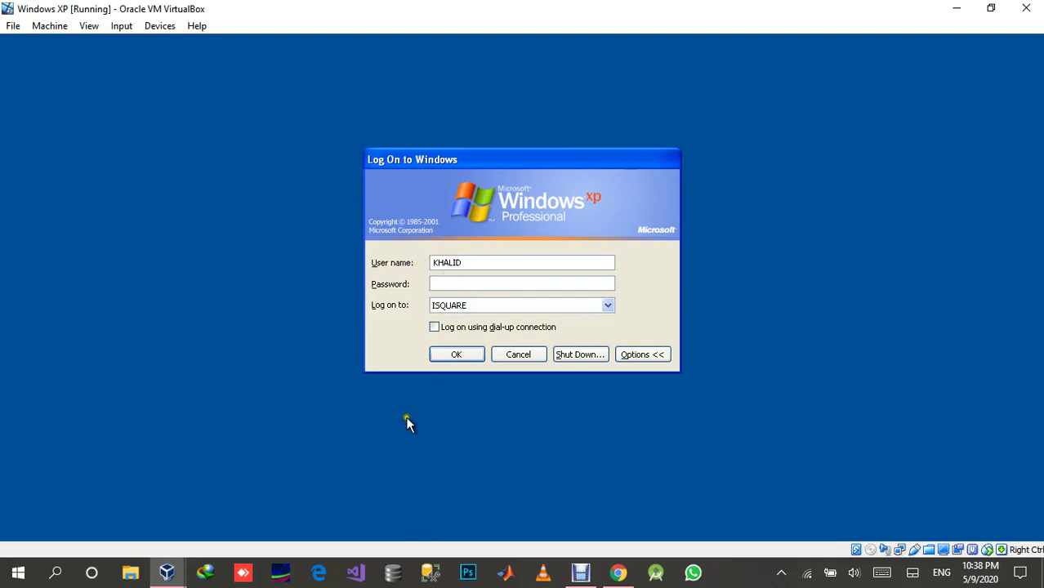
left_click(167, 572)
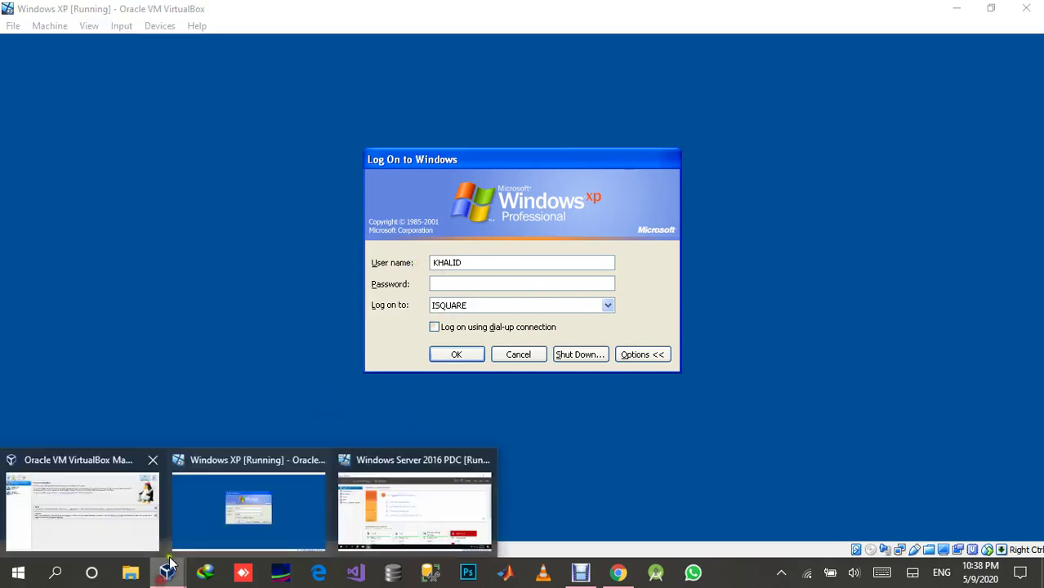
On the Server 2016 VM, open Active Directory Users and Computers, maximized, and right-click isquare.com's Users container.
left_click(403, 519)
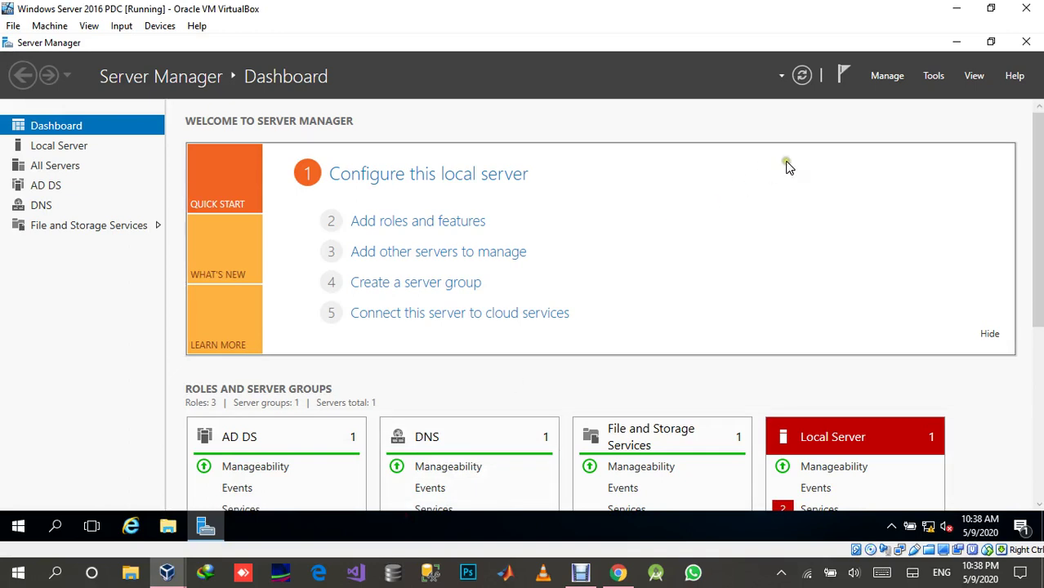
left_click(940, 77)
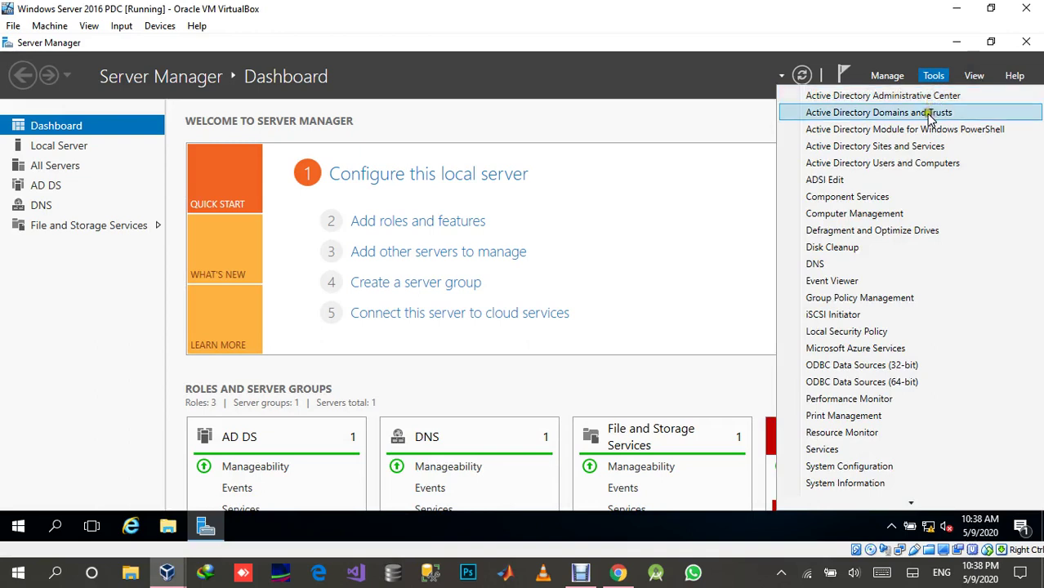
left_click(884, 166)
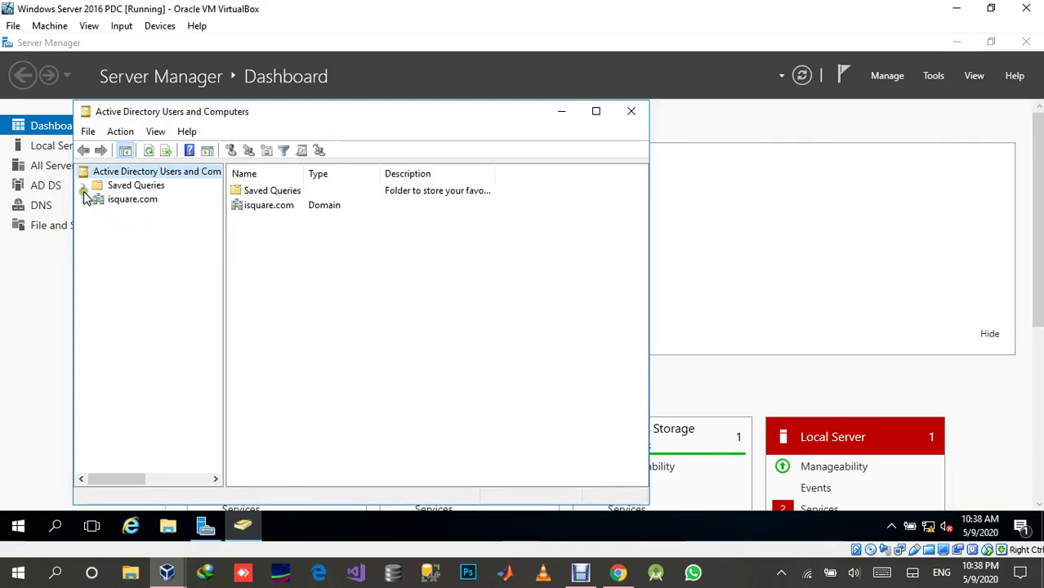
left_click(85, 200)
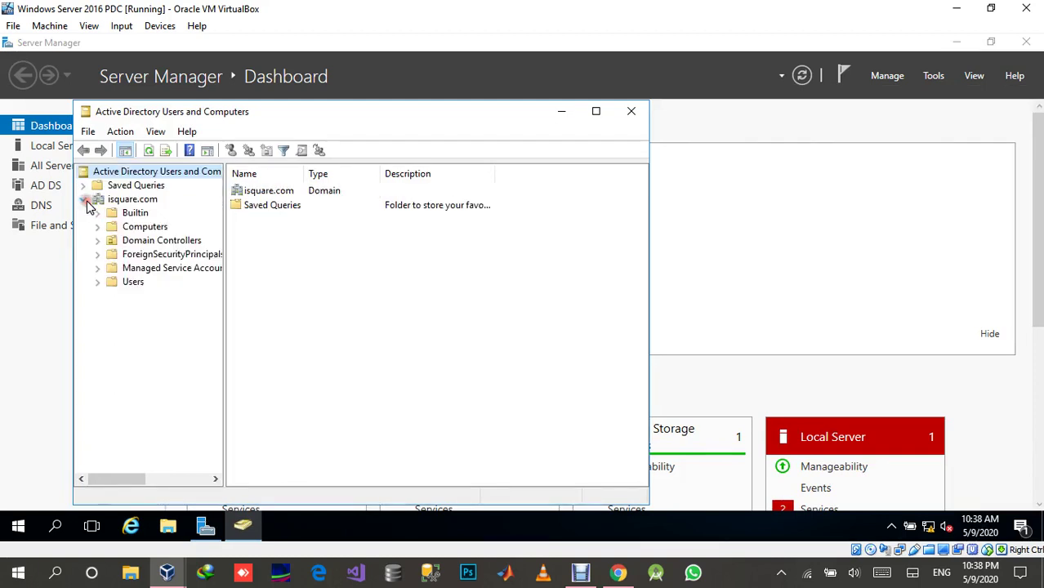
left_click(132, 283)
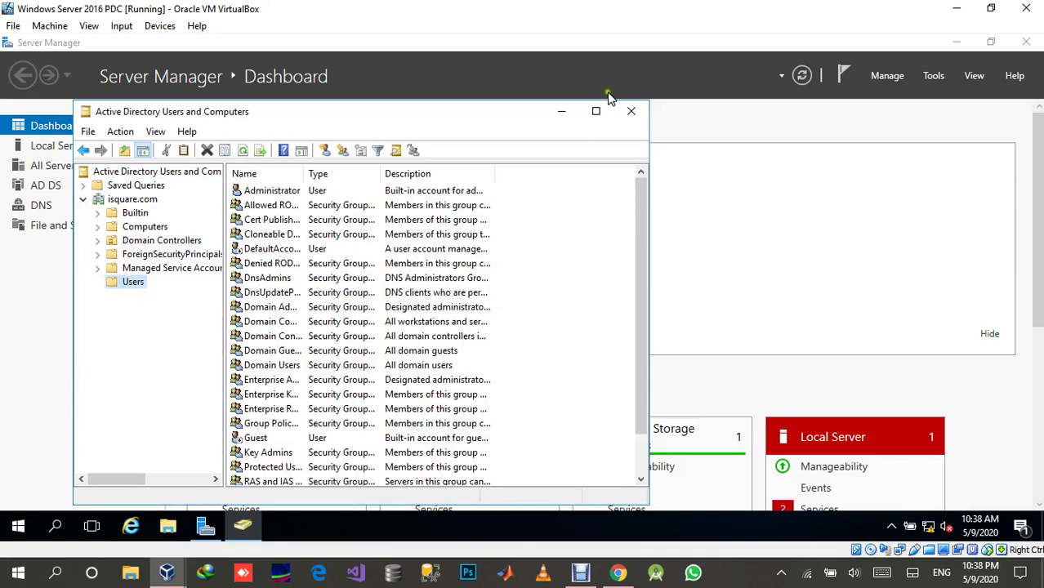
left_click(596, 112)
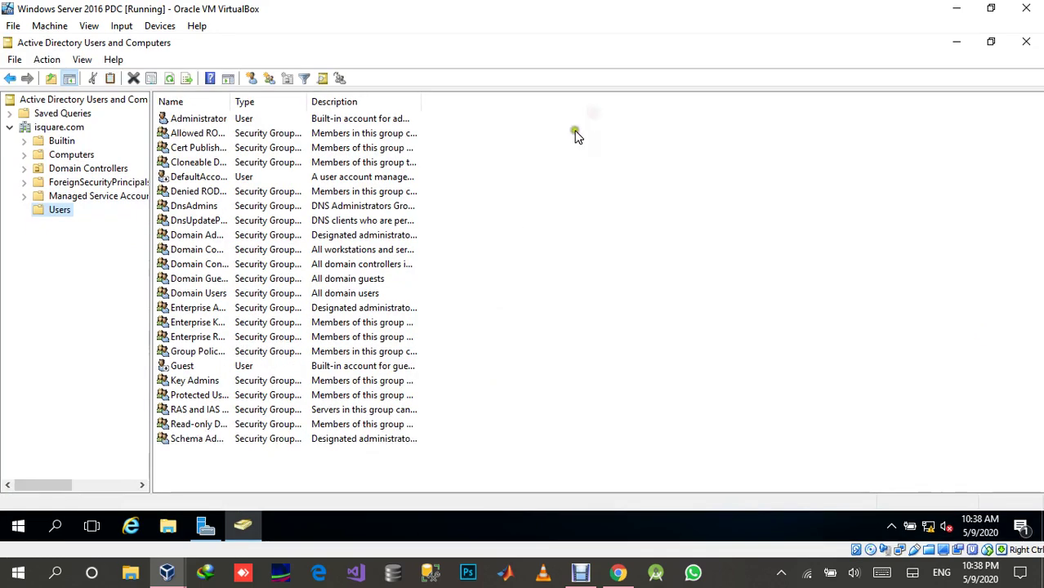
left_click(61, 210)
right_click(539, 276)
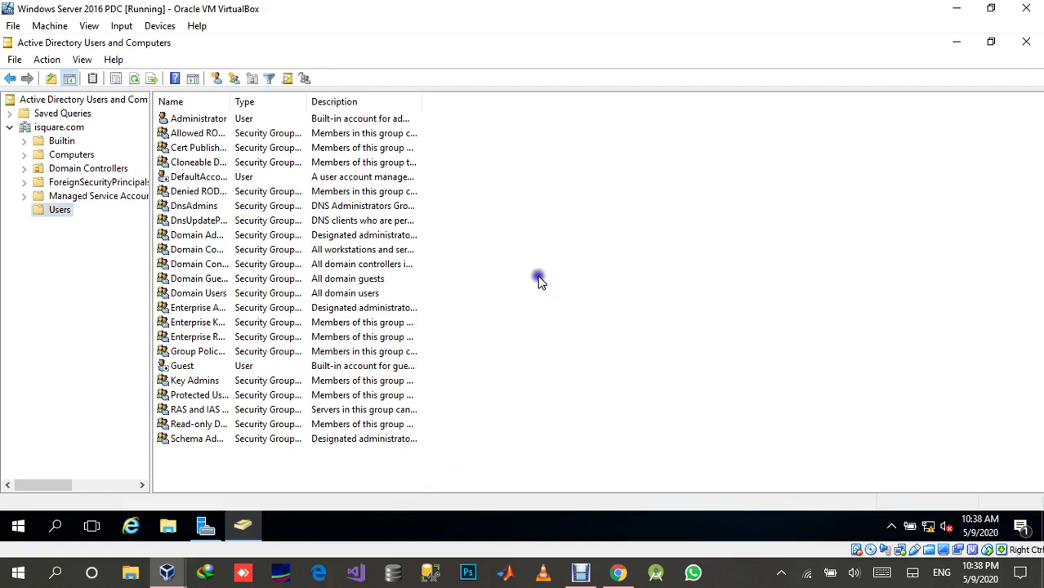
mouse_move(634, 328)
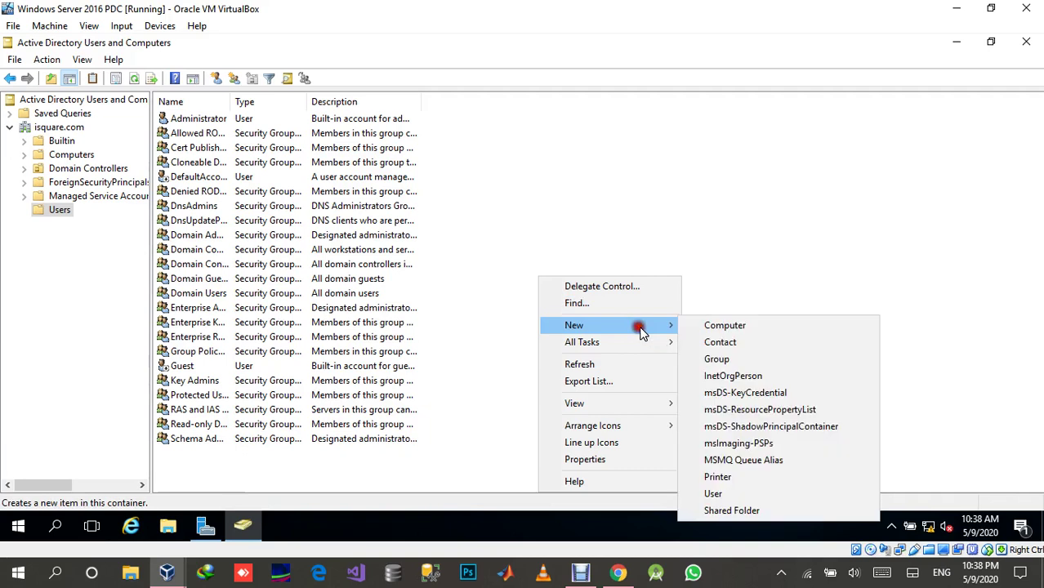
left_click(731, 492)
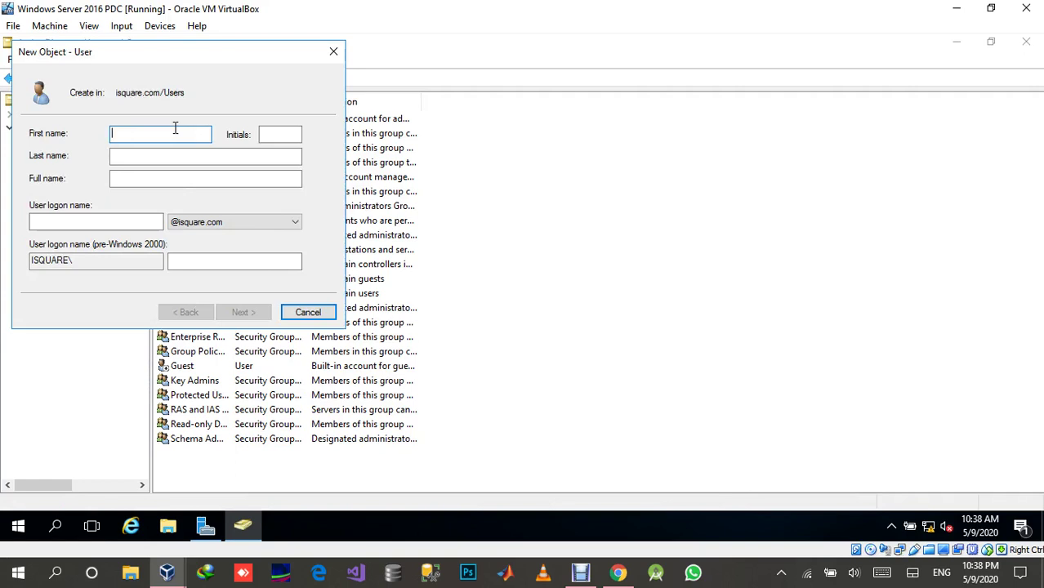
key("Tab")
key("Tab")
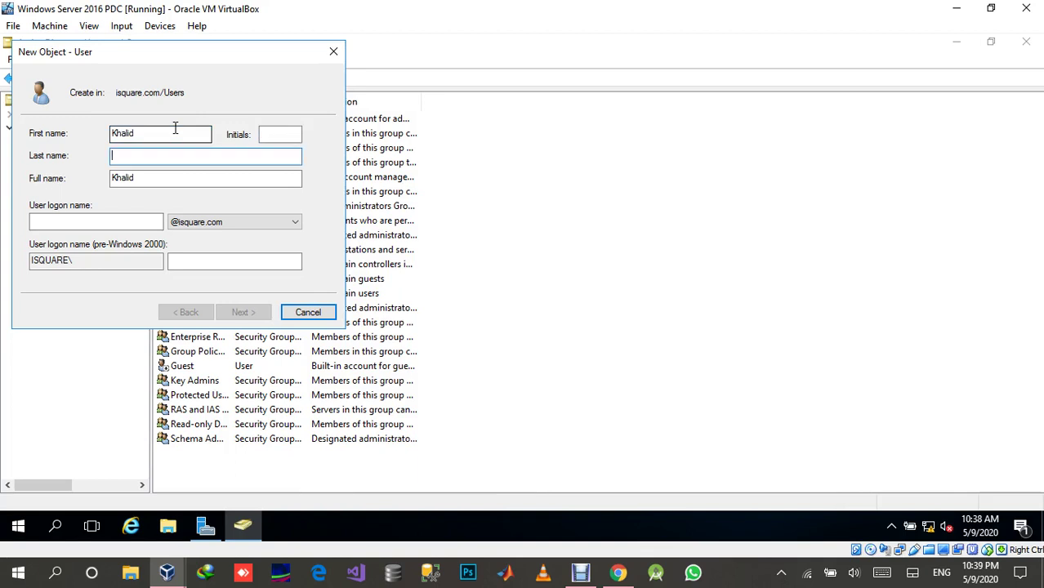
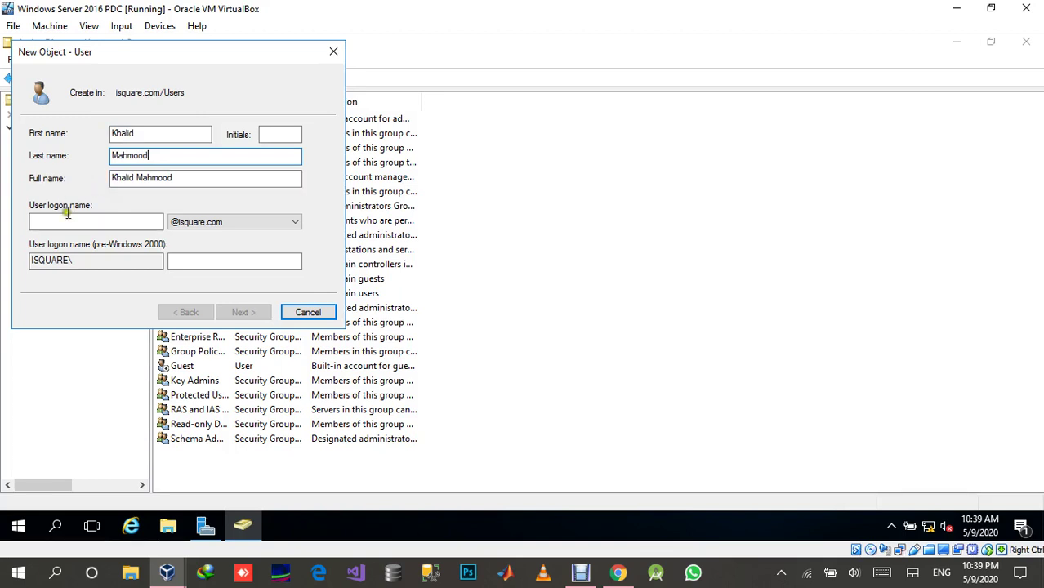
left_click(93, 223)
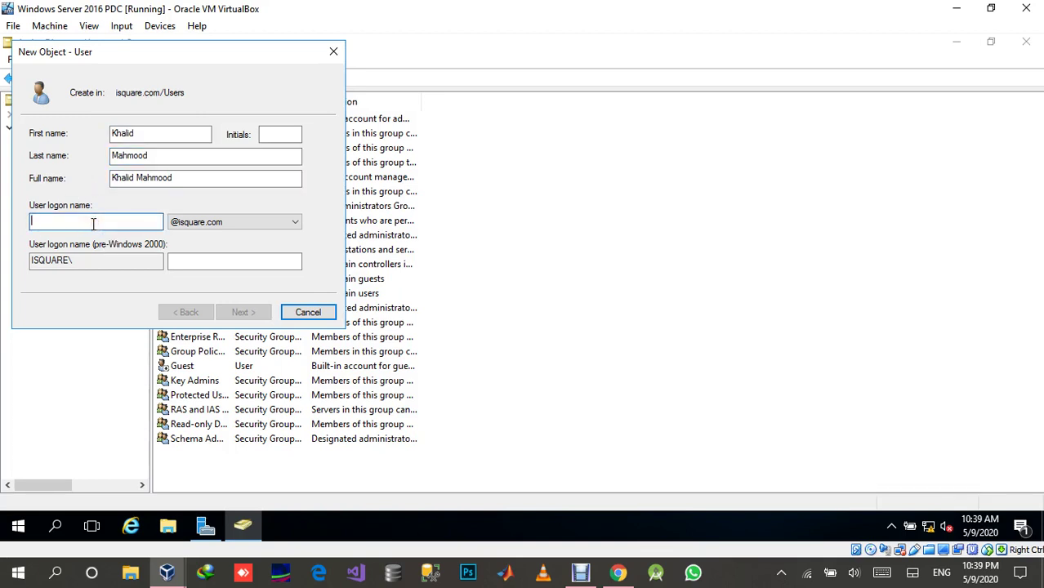
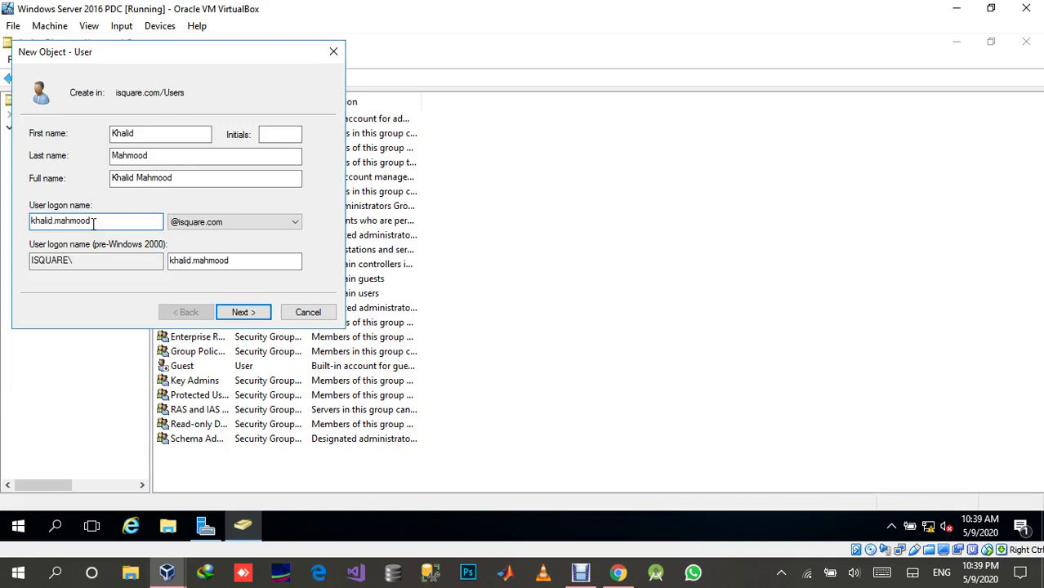
left_click(228, 224)
left_click(225, 232)
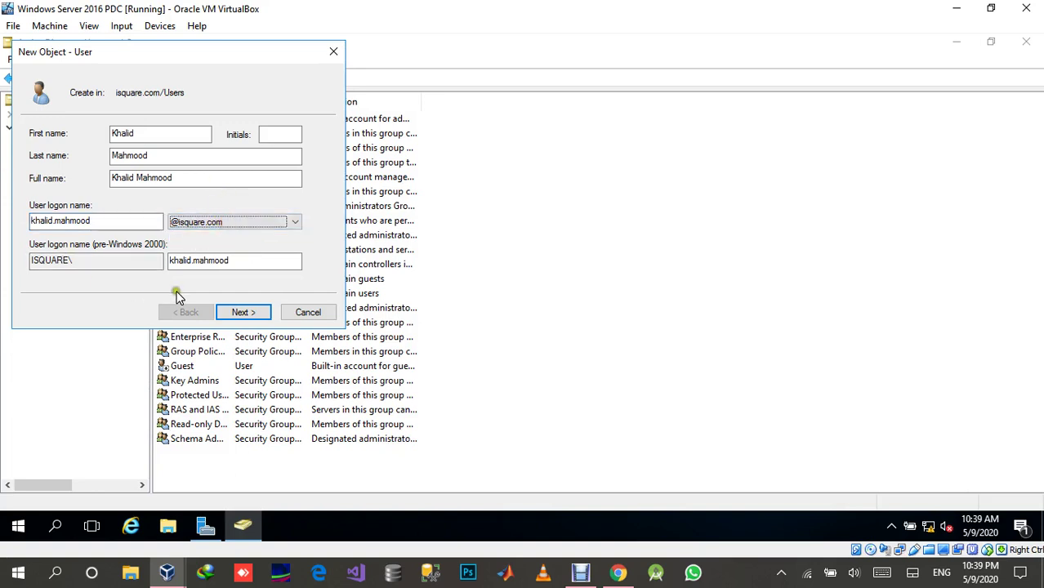
On the wizard's next page, type the new user's password and retype it in Confirm password.
left_click(244, 315)
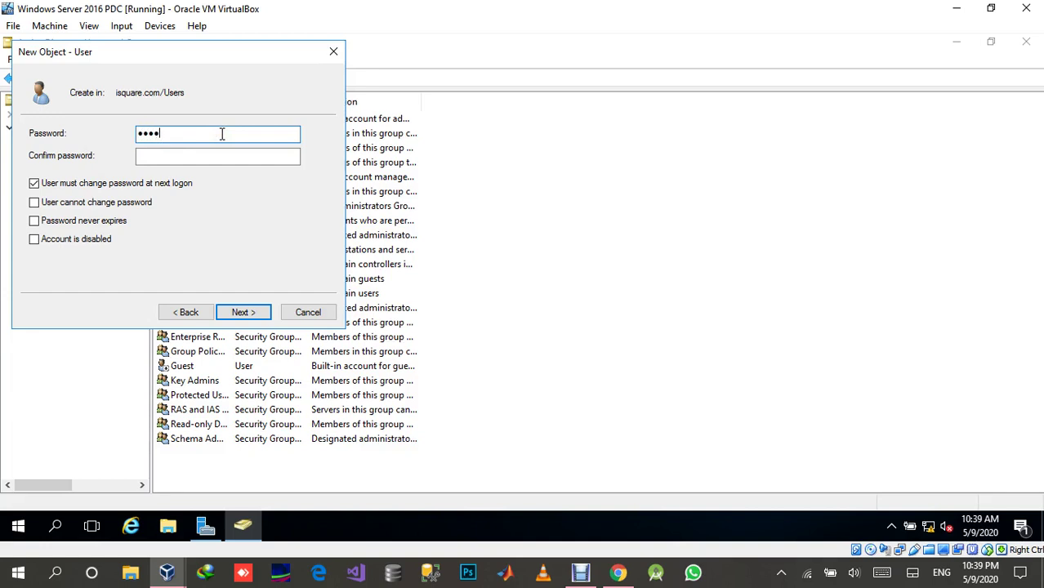
type("1")
key("Tab")
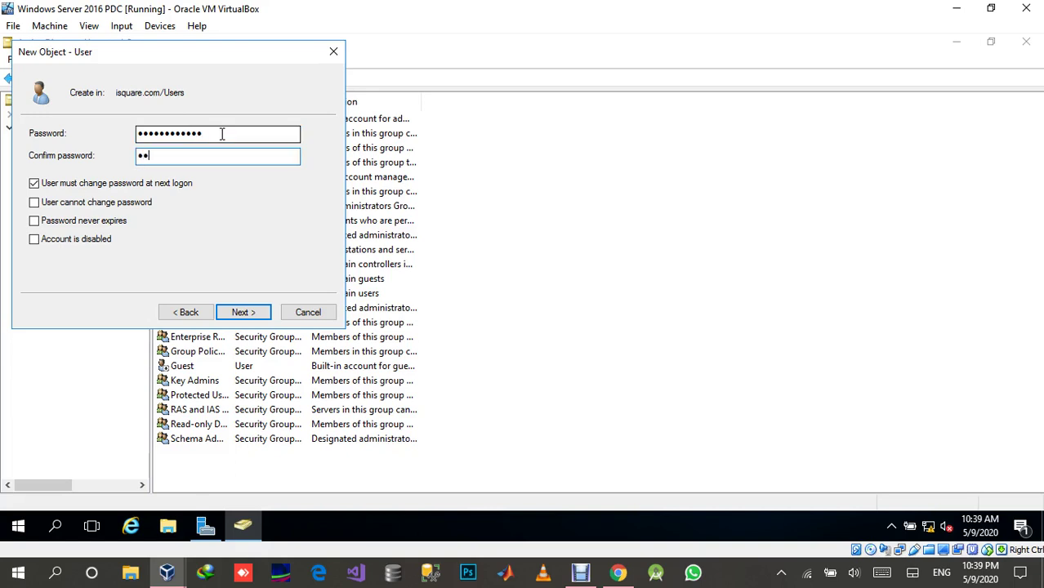
type("Password12")
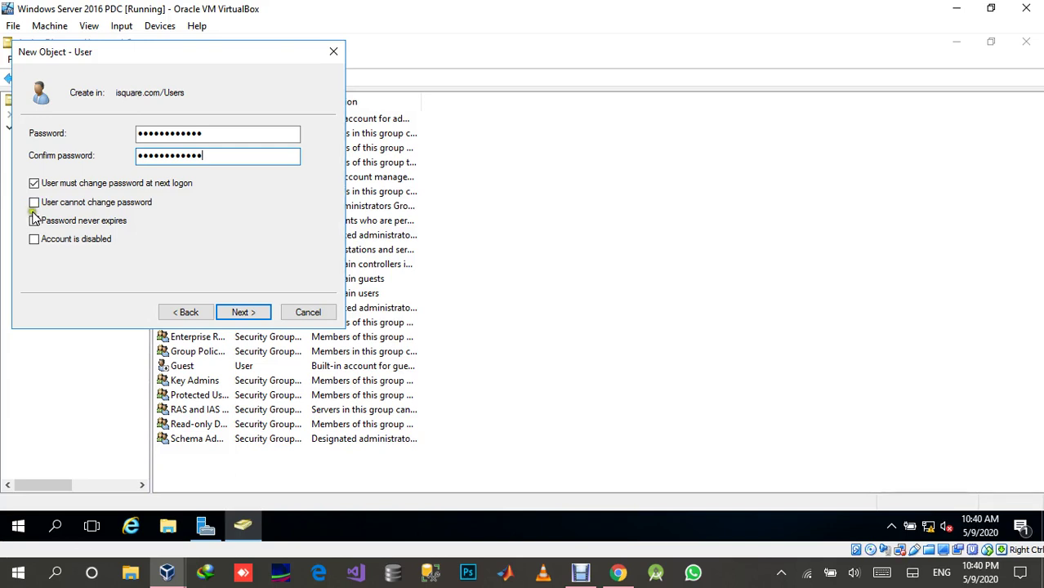
Uncheck change-at-next-logon, check Password never expires, then complete the wizard to create the user.
left_click(34, 204)
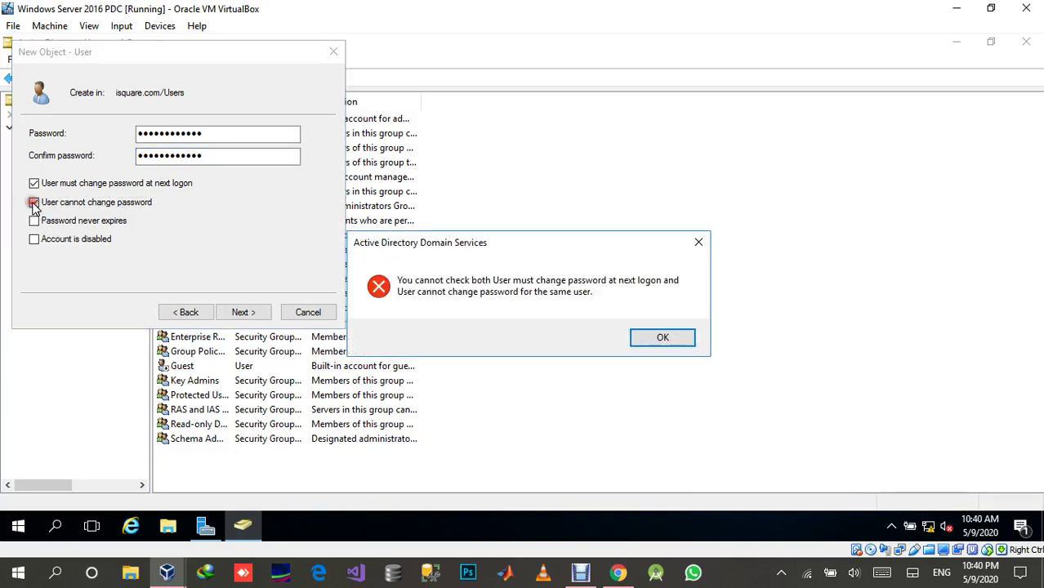
left_click(641, 340)
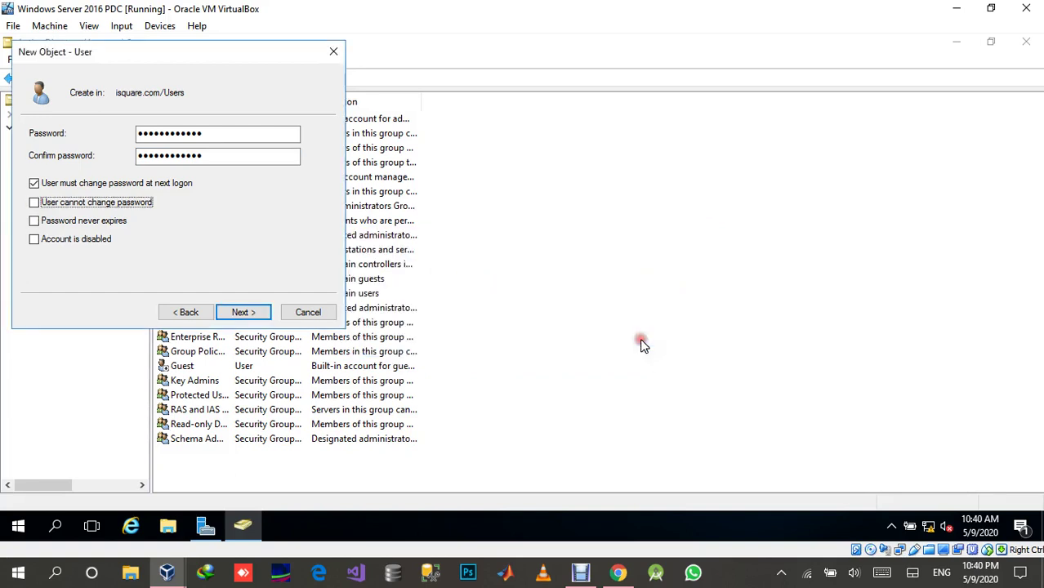
left_click(33, 183)
left_click(34, 203)
left_click(33, 229)
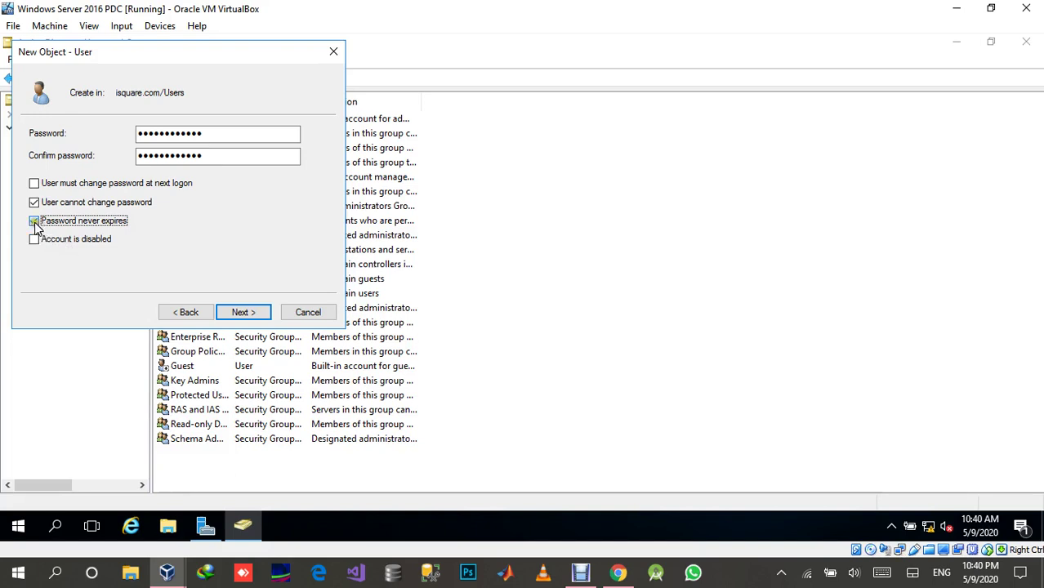
left_click(34, 221)
left_click(34, 202)
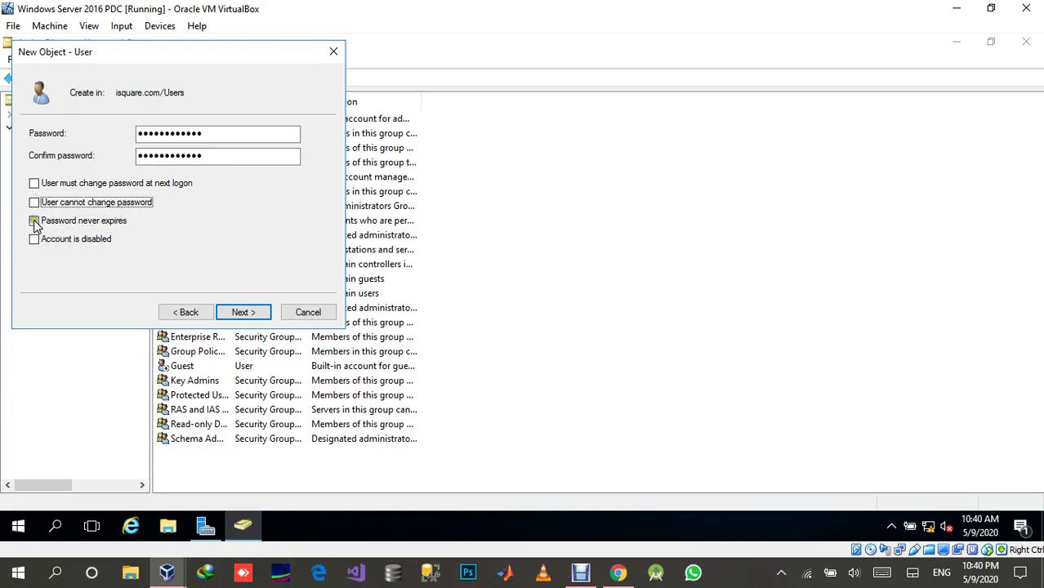
left_click(35, 223)
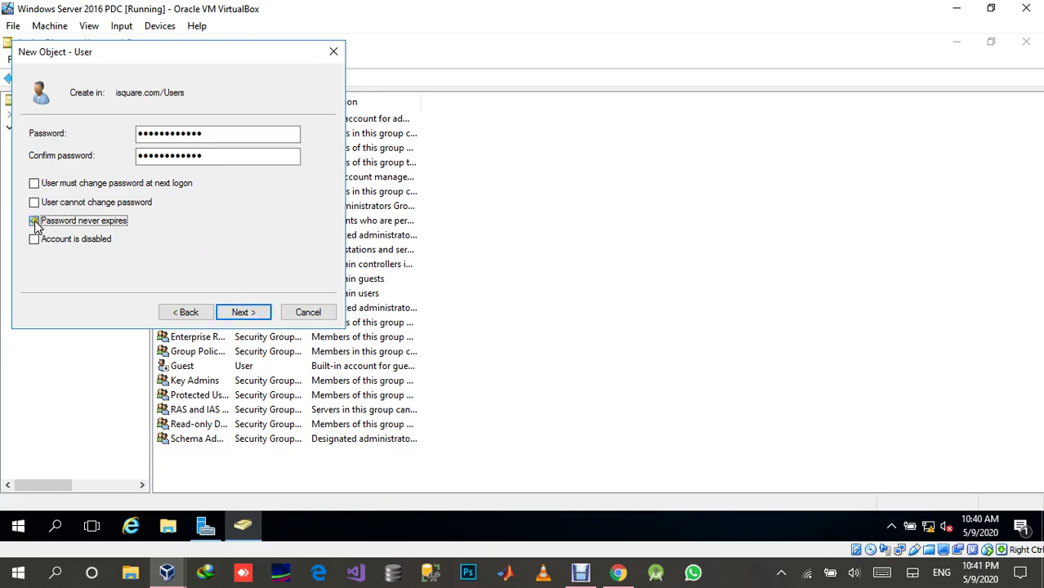
left_click(33, 221)
left_click(33, 184)
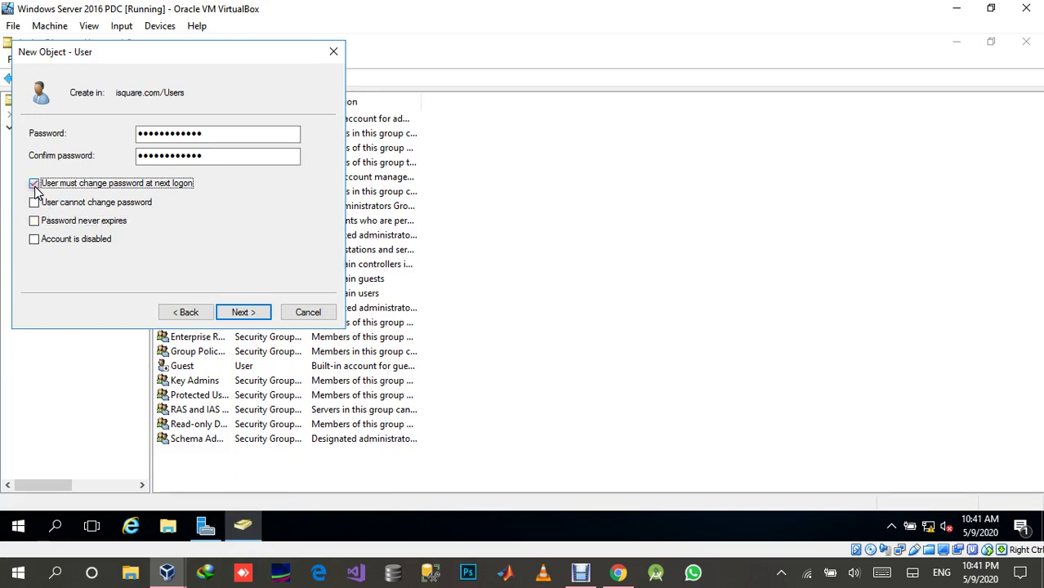
left_click(34, 184)
left_click(34, 221)
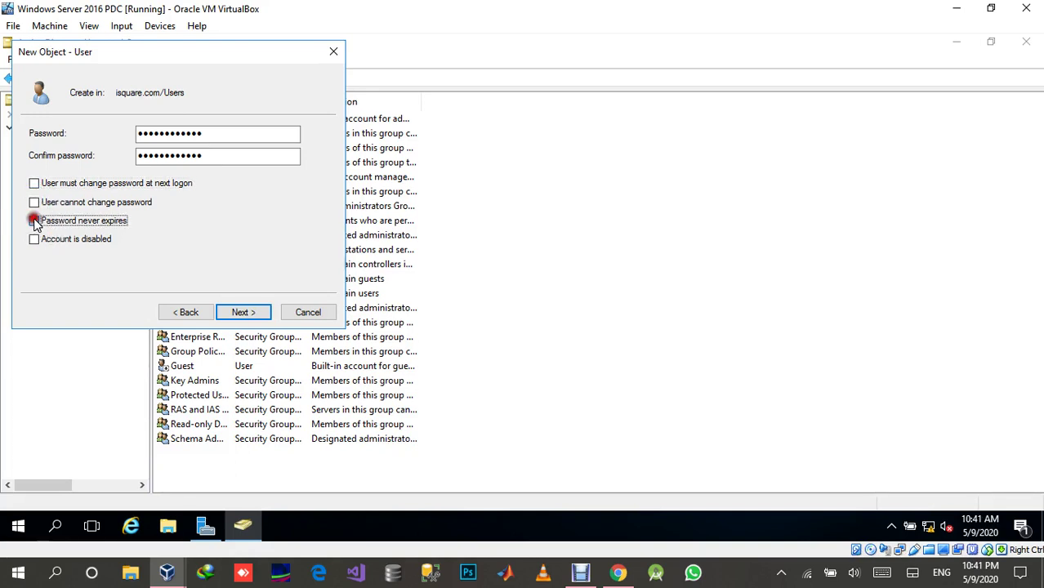
left_click(243, 313)
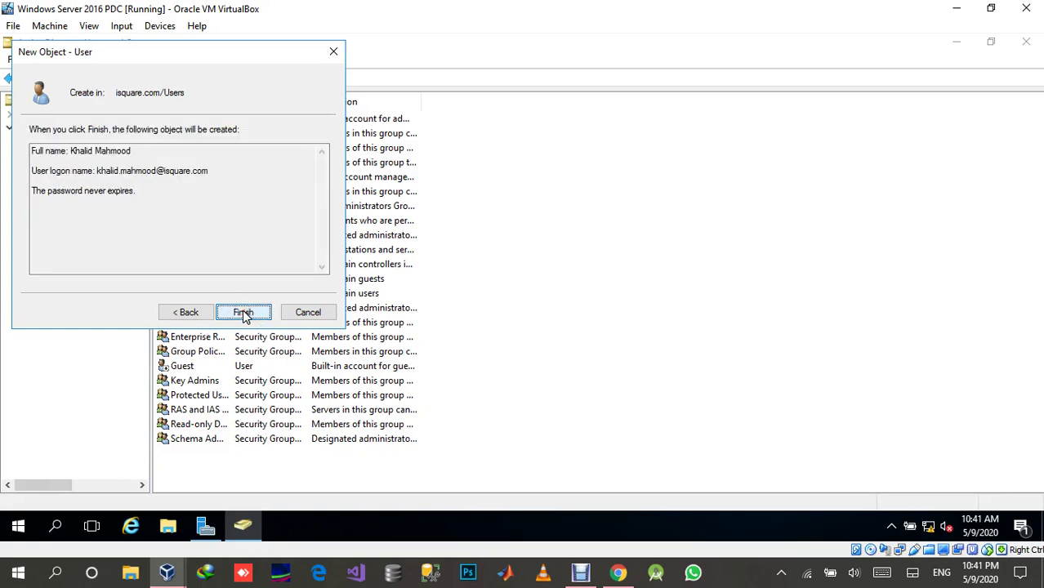
left_click(243, 314)
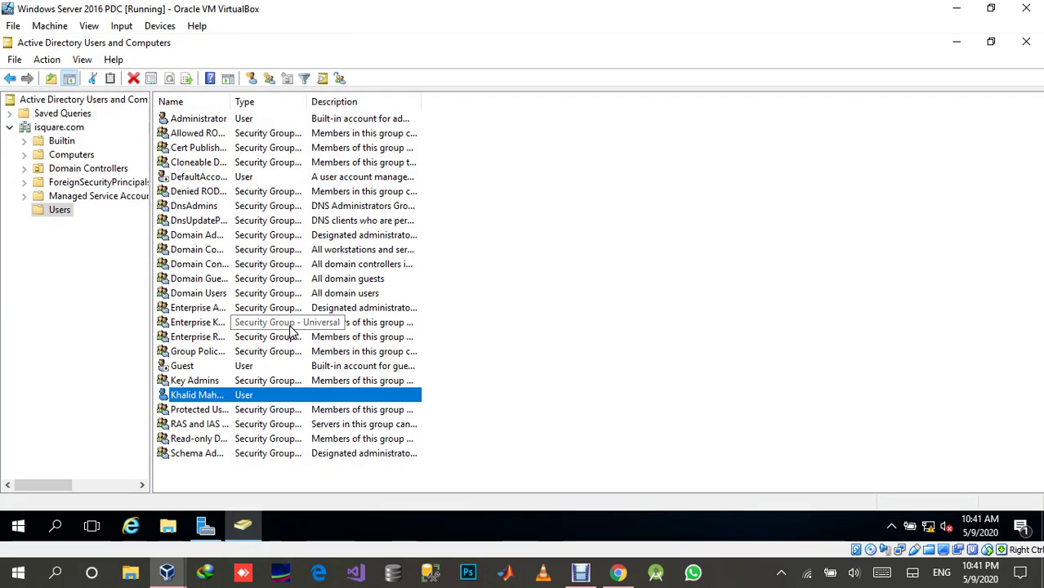
Switch to the Windows XP VM and send Ctrl-Alt-Del to bring up the logon dialog.
mouse_move(172, 576)
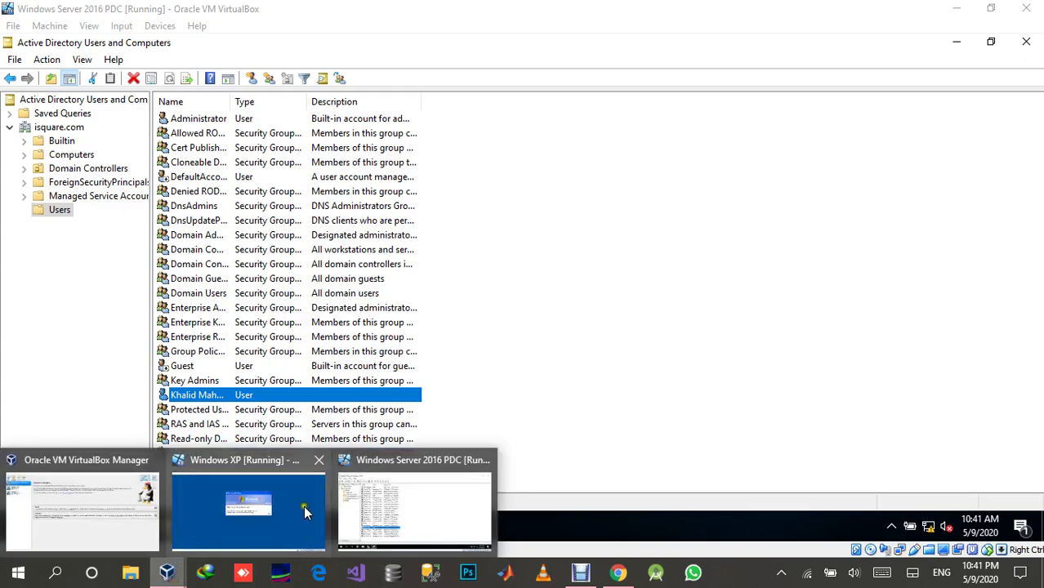
left_click(304, 511)
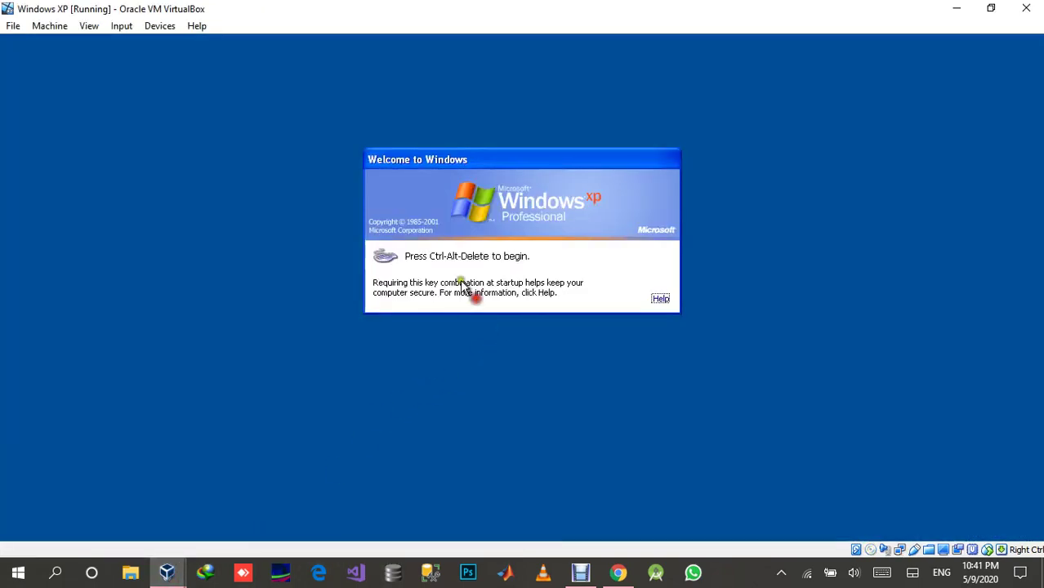
left_click(124, 26)
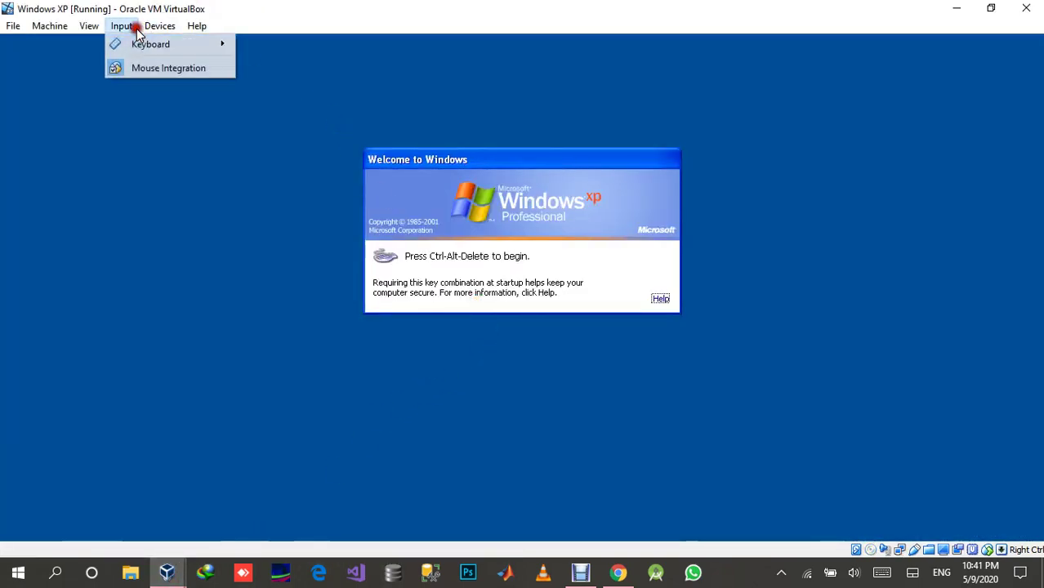
left_click(185, 50)
left_click(273, 70)
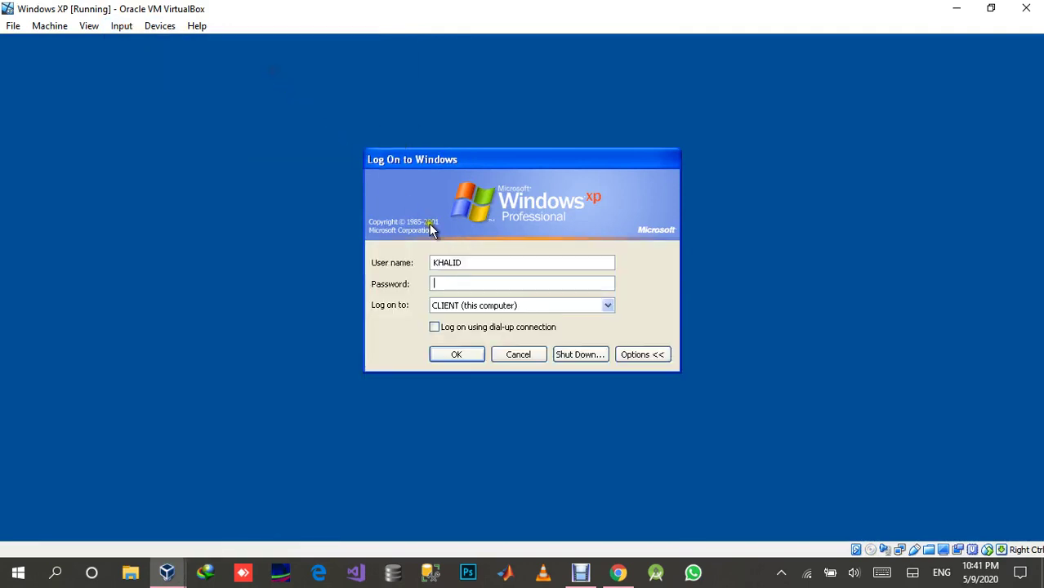
Log on to the ISQUARE domain with the new user's logon name and password.
left_click_drag(489, 264, 392, 263)
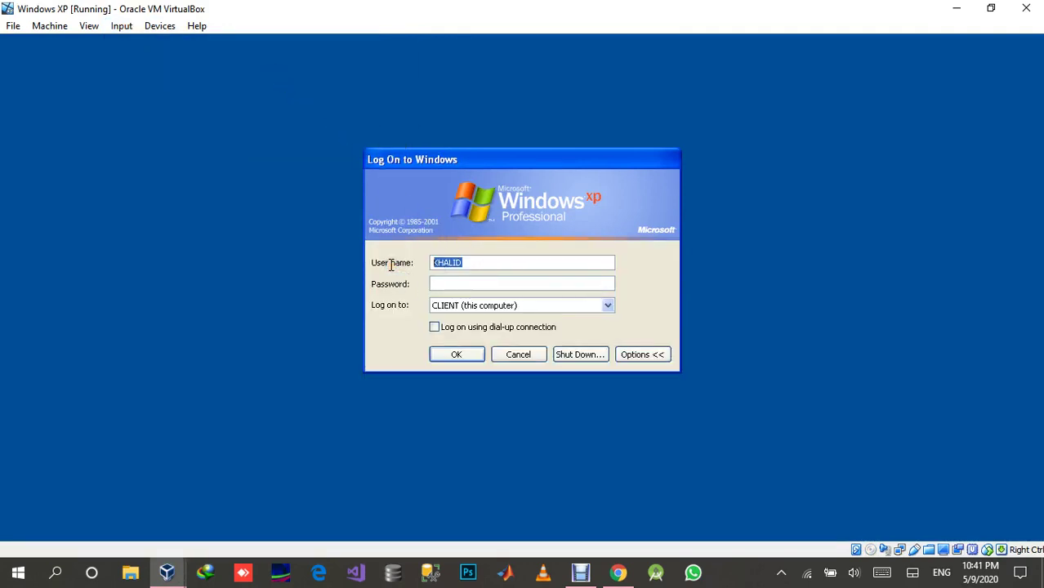
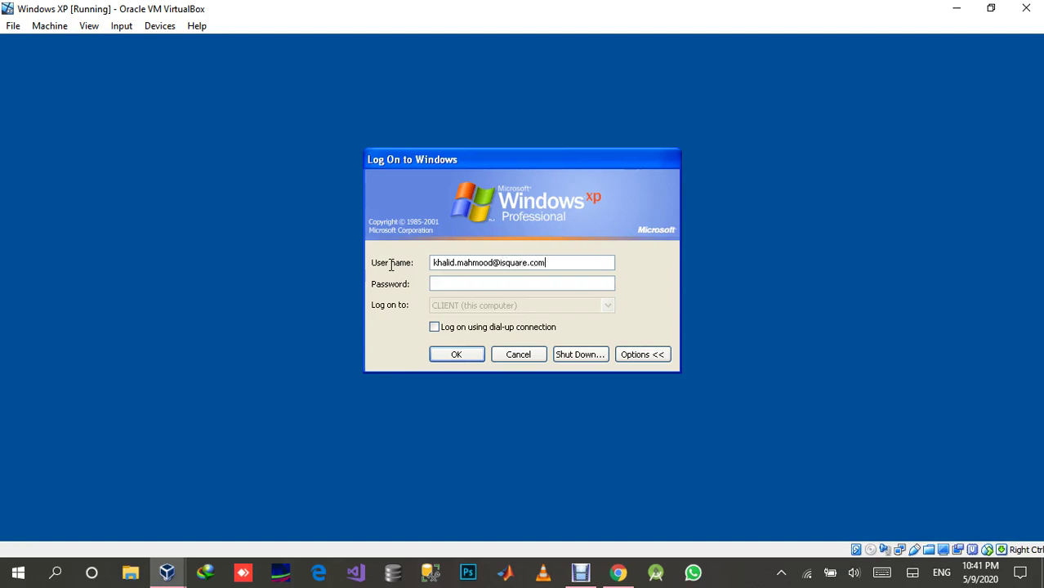
left_click_drag(553, 264, 495, 270)
key("BackSpace")
left_click(532, 305)
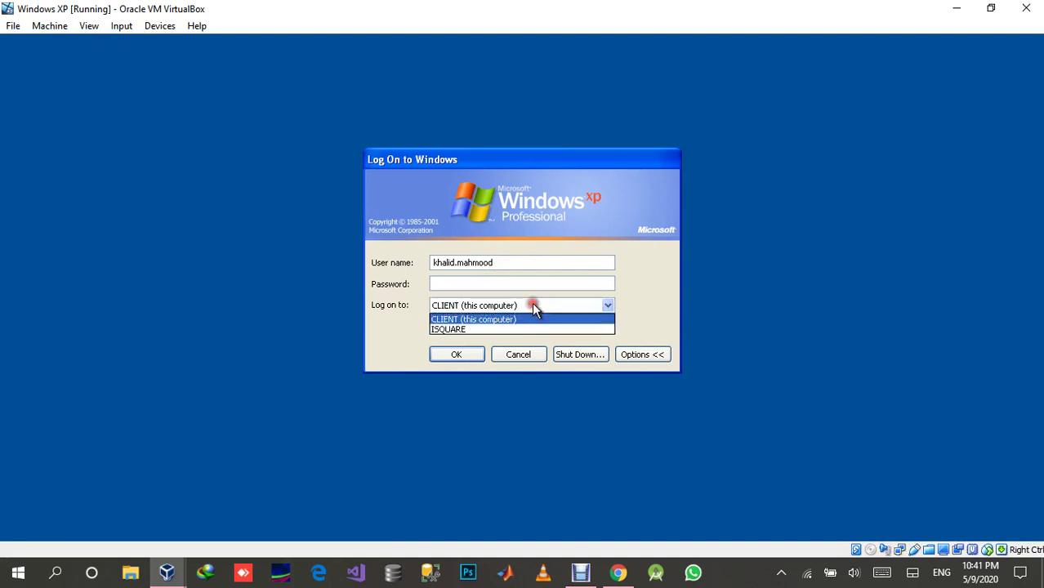
left_click(532, 328)
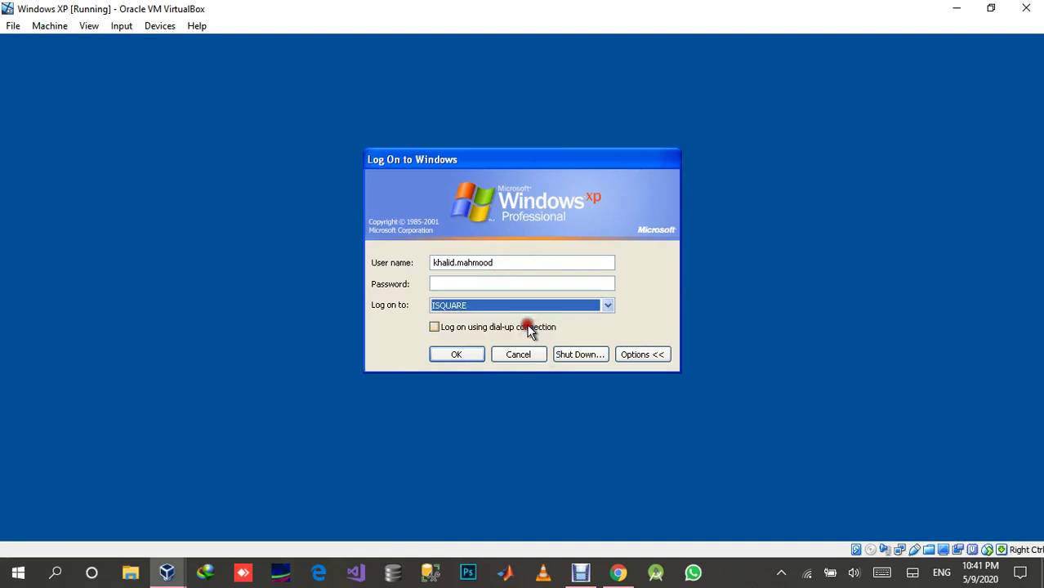
left_click(518, 263)
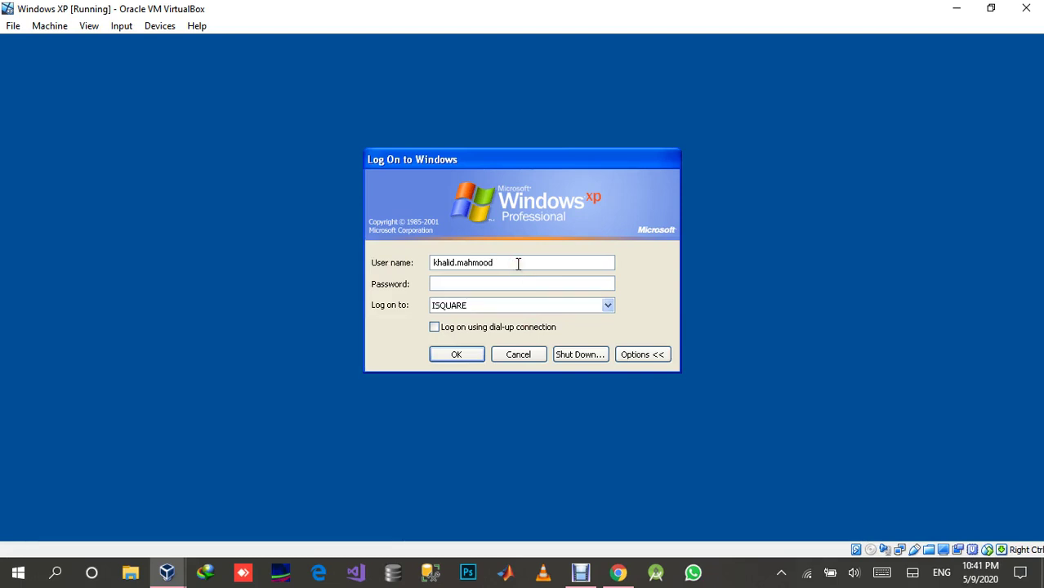
type("@isquare.com")
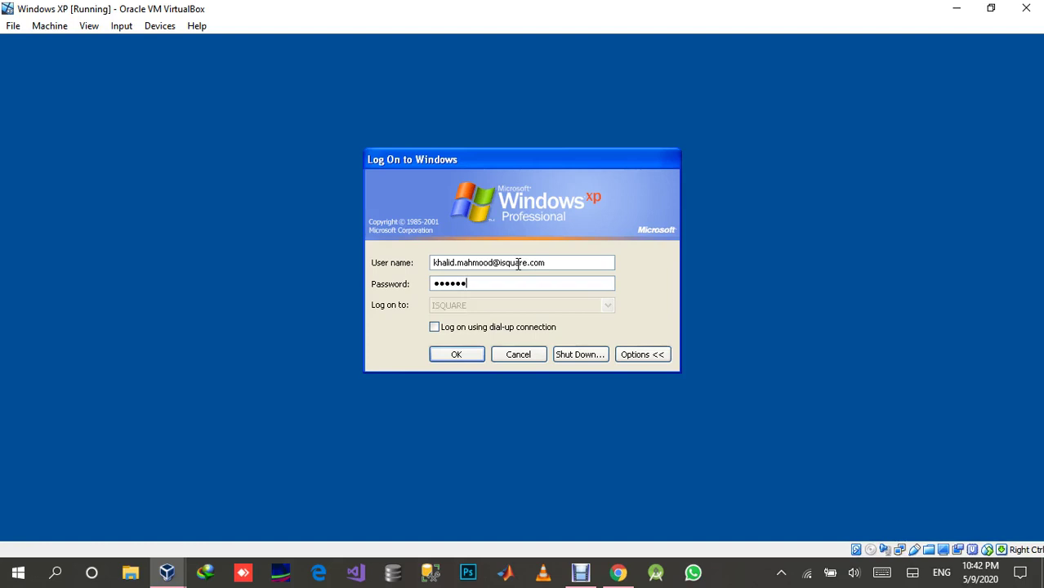
type("•••••")
left_click(460, 355)
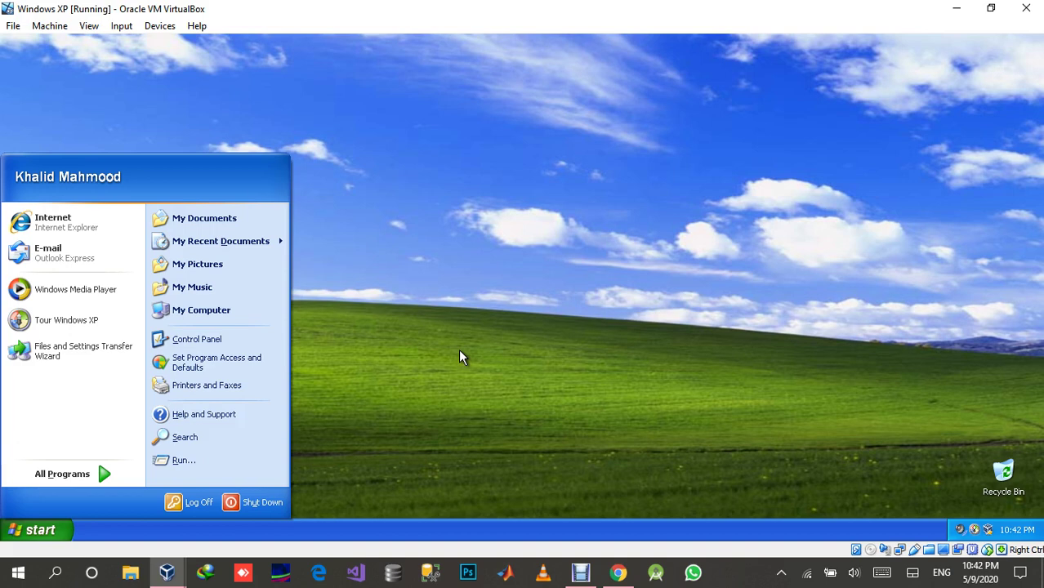
left_click(420, 362)
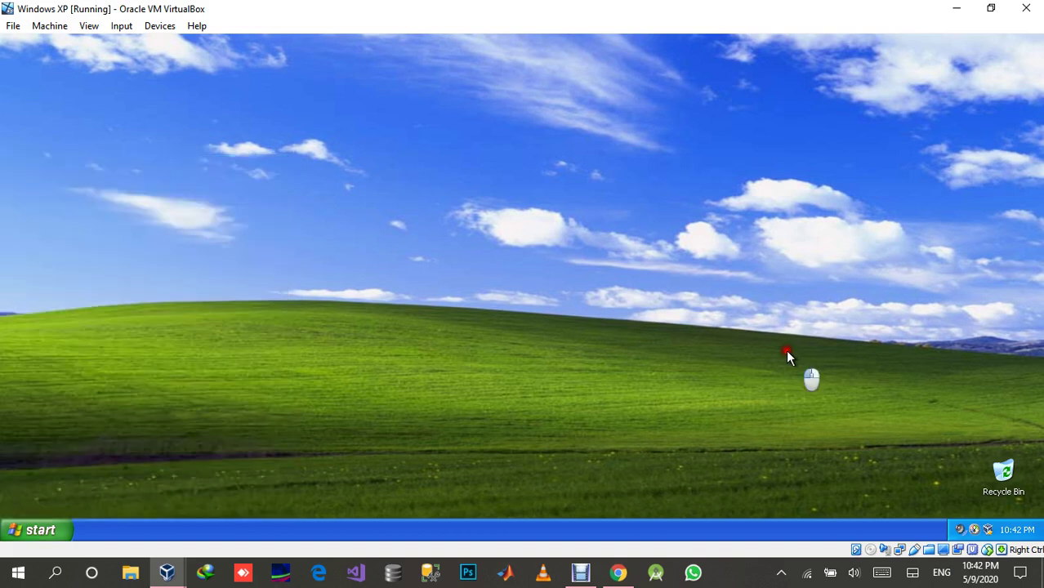
right_click(1018, 536)
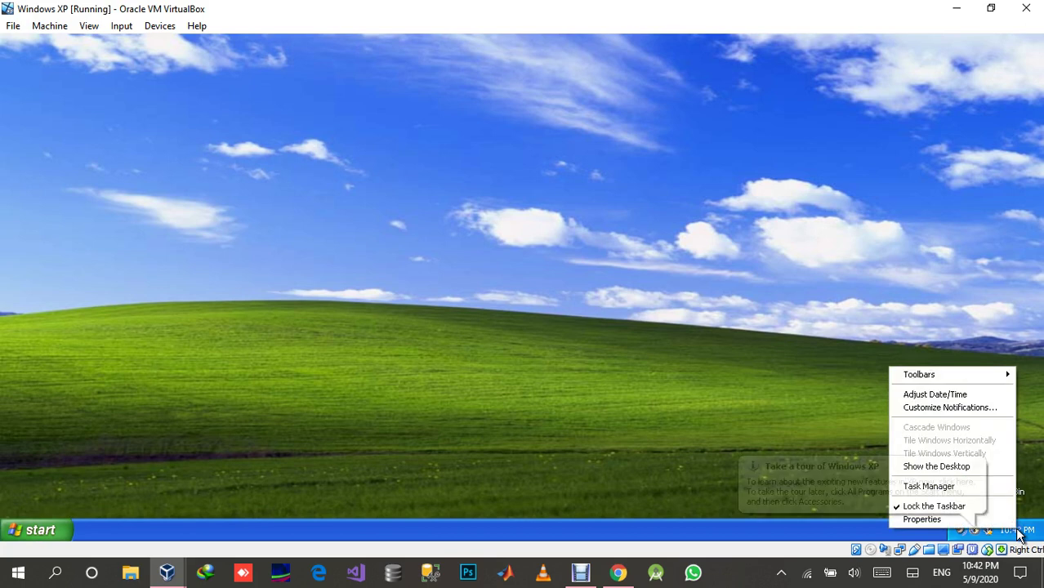
left_click(974, 464)
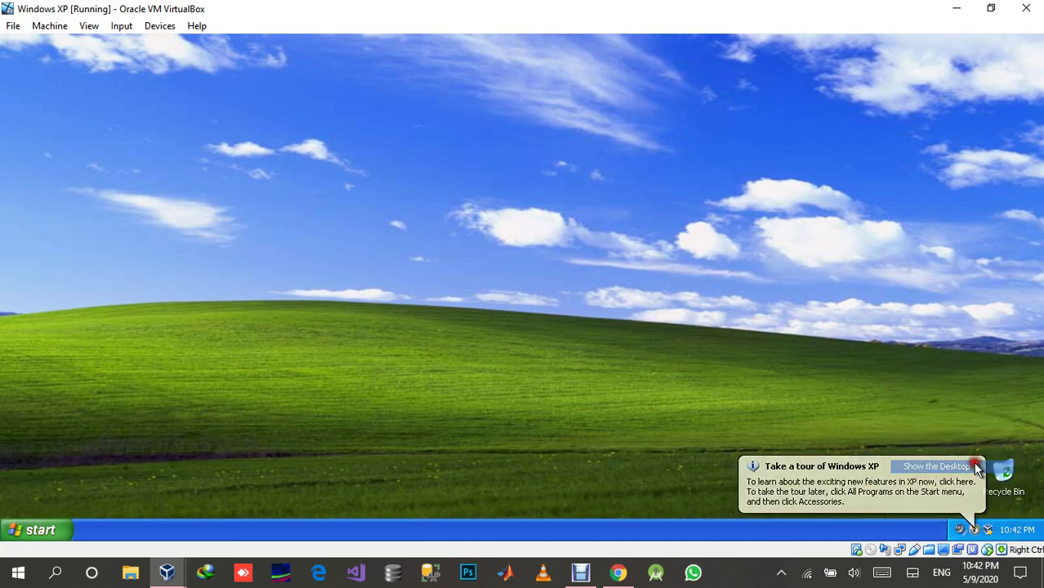
right_click(1014, 531)
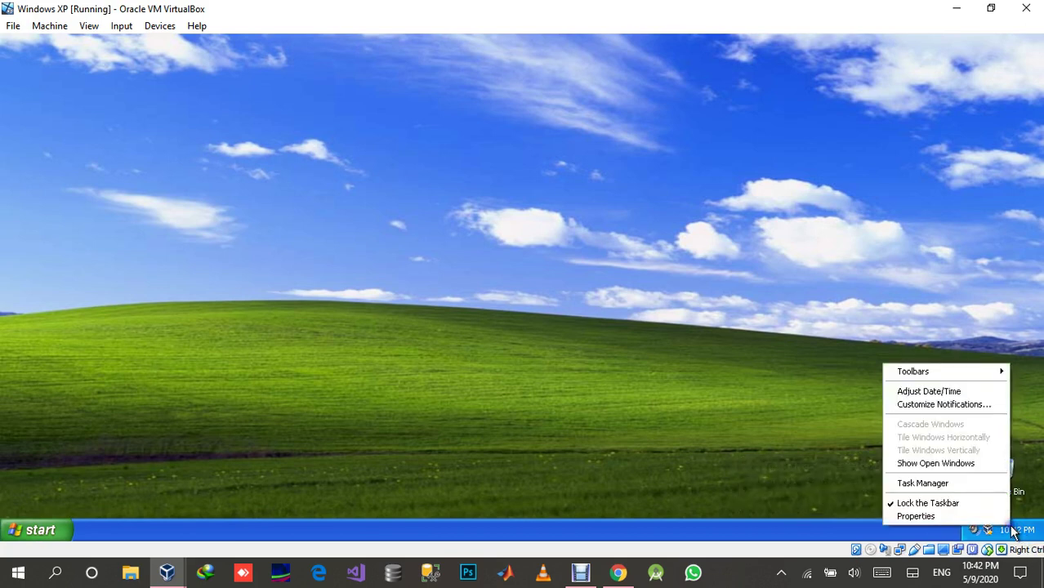
left_click(937, 393)
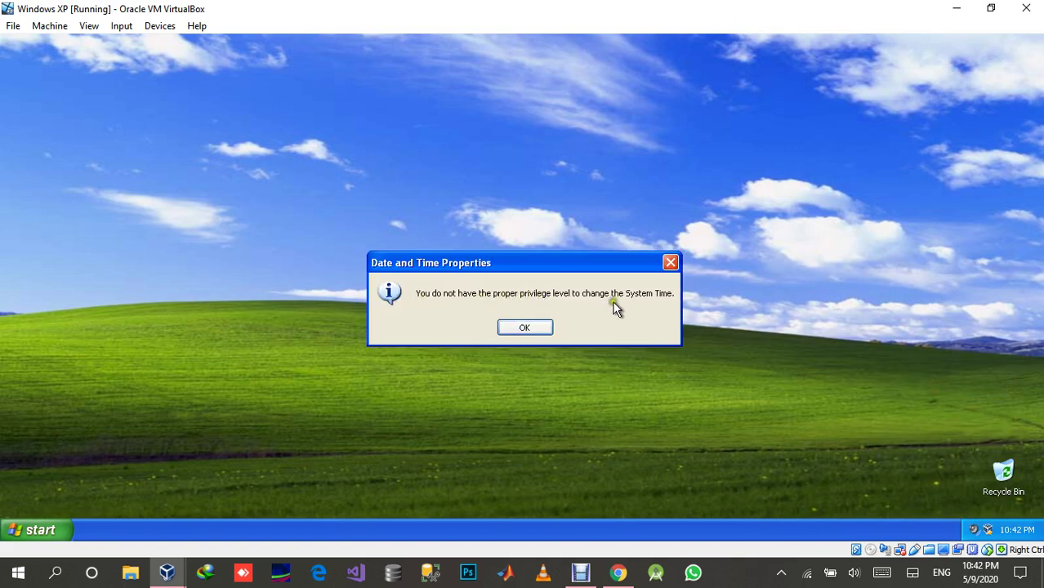
left_click(532, 330)
left_click(47, 527)
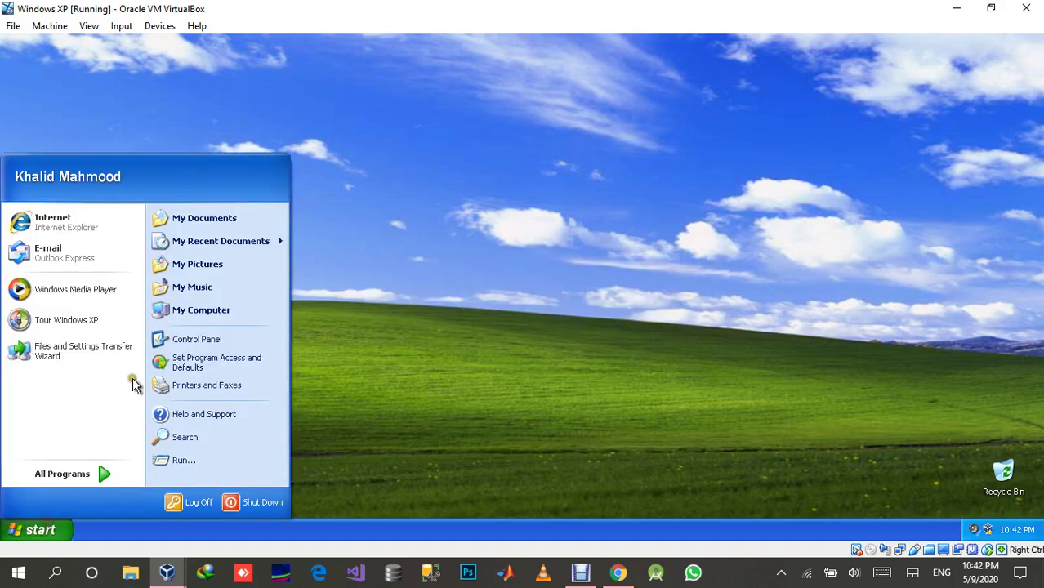
Open Local Area Connection properties from Control Panel's Network Connections and acknowledge the insufficient-privileges warning.
left_click(193, 341)
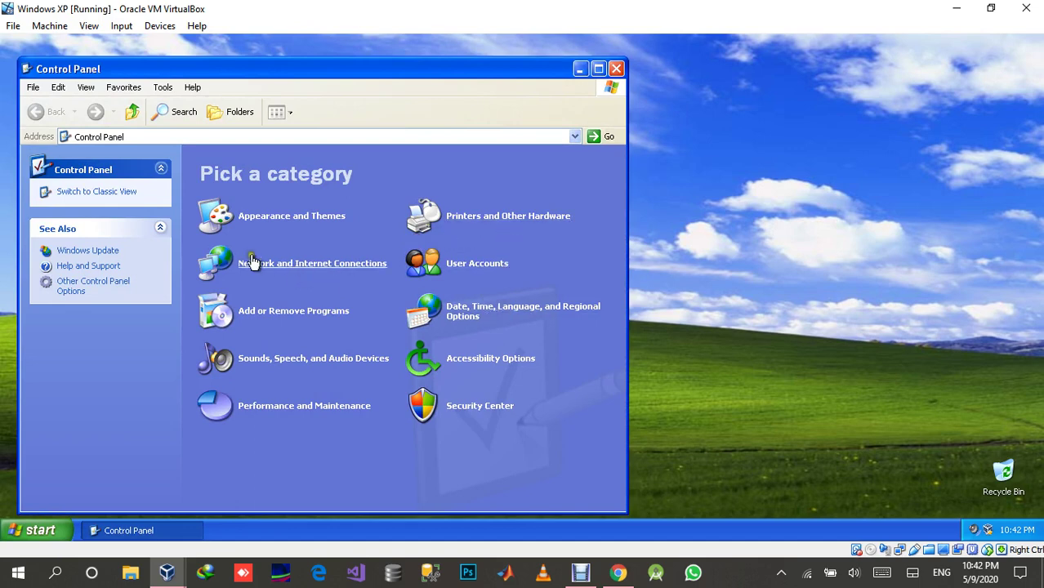
left_click(296, 268)
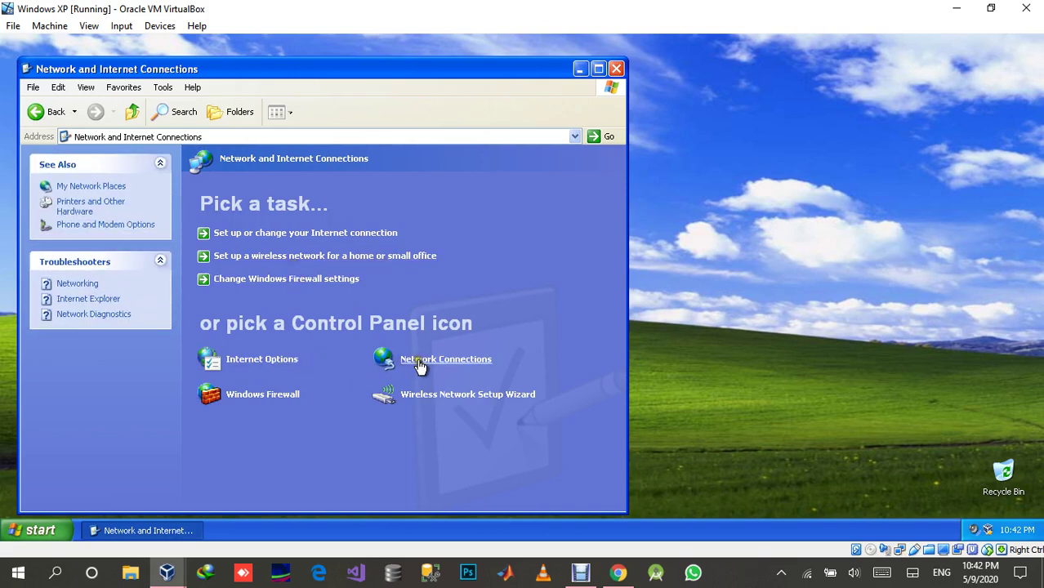
left_click(418, 363)
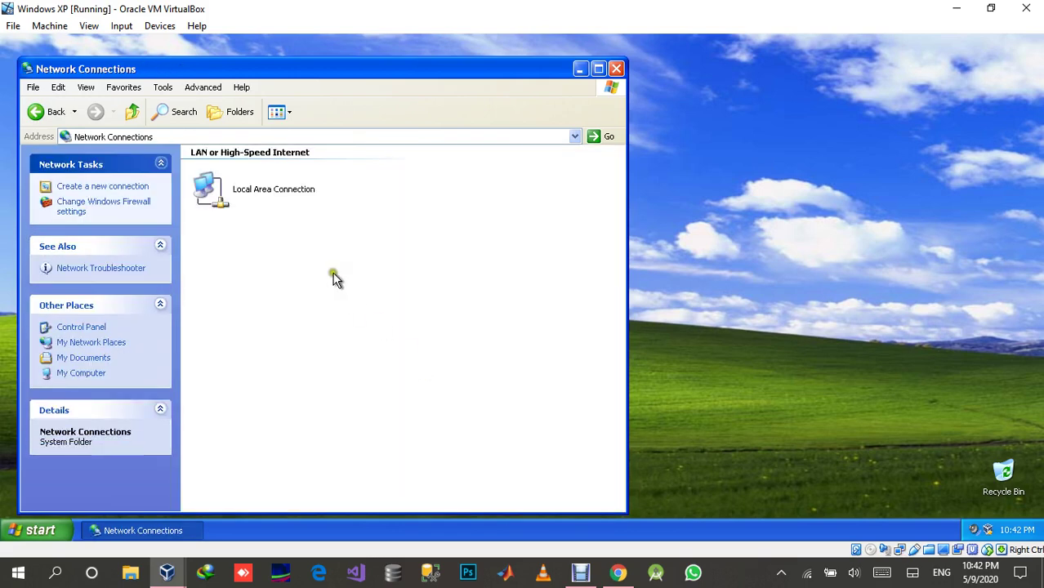
double_click(292, 194)
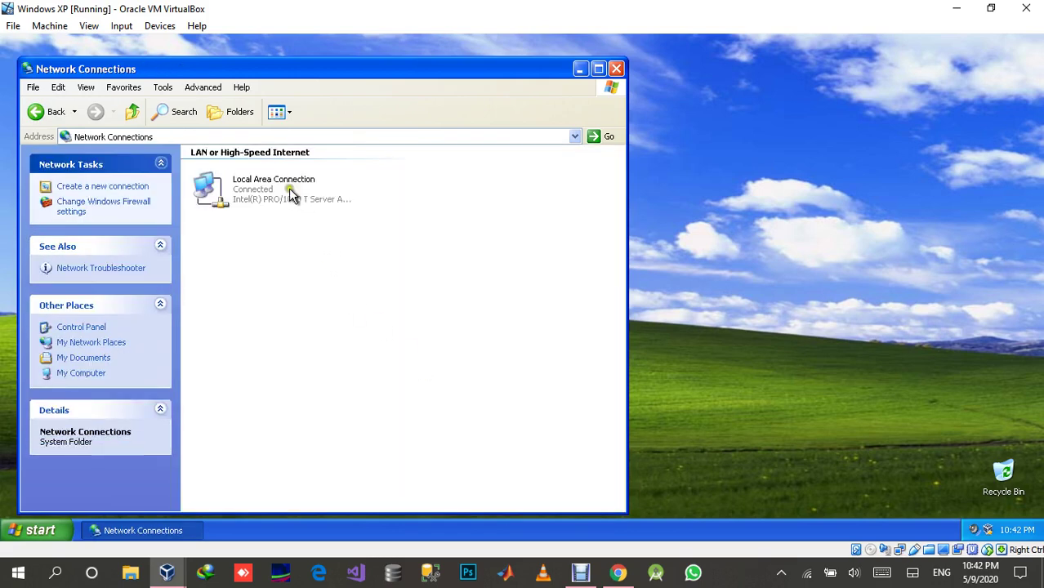
left_click(429, 407)
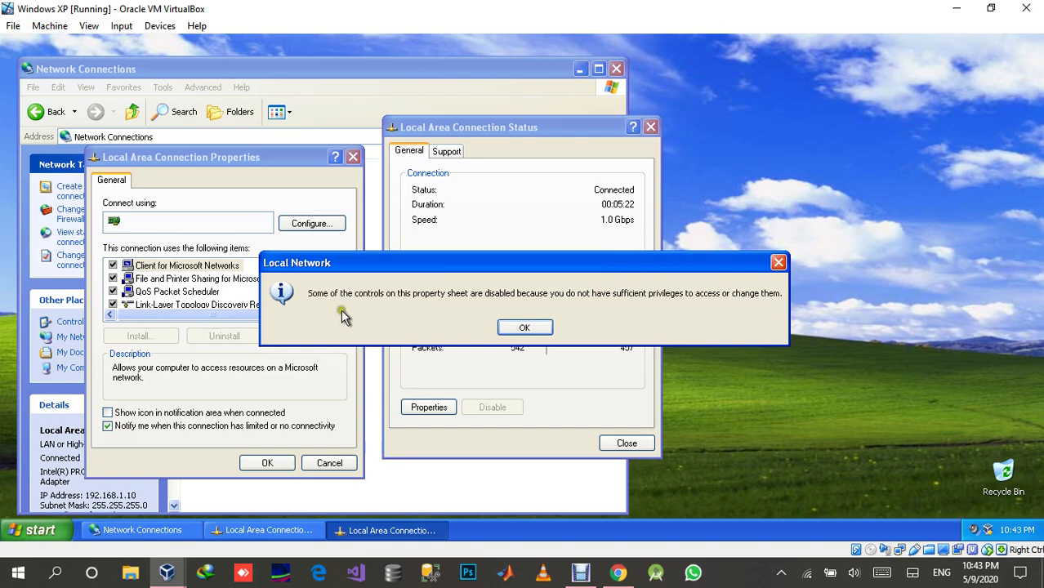
left_click(525, 330)
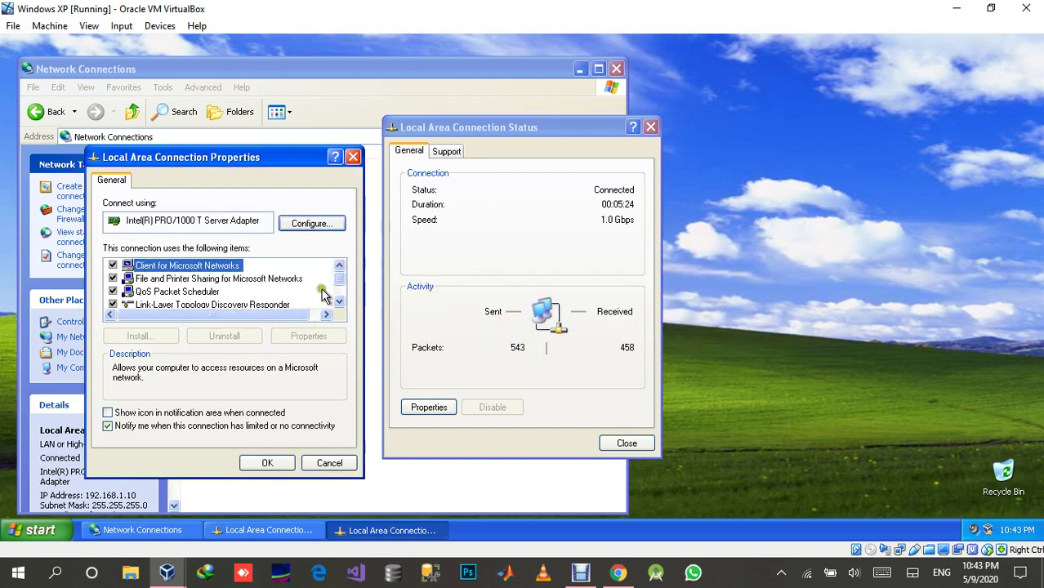
Select Internet Protocol (TCP/IP), cancel without changes, and close the status and Network Connections windows.
left_click(339, 302)
left_click(339, 302)
left_click(214, 291)
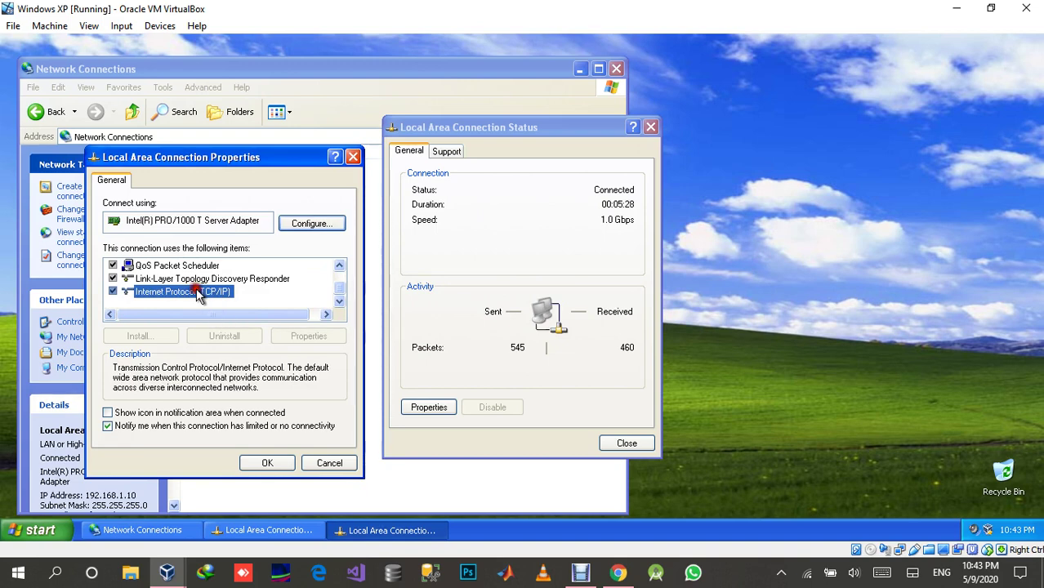
left_click(198, 294)
left_click(199, 294)
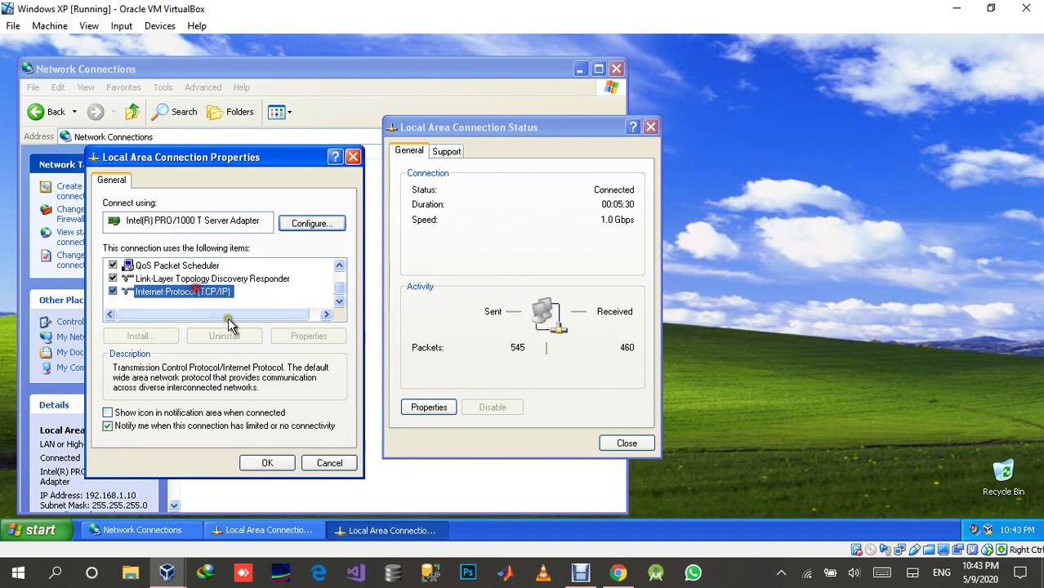
left_click(327, 463)
left_click(617, 446)
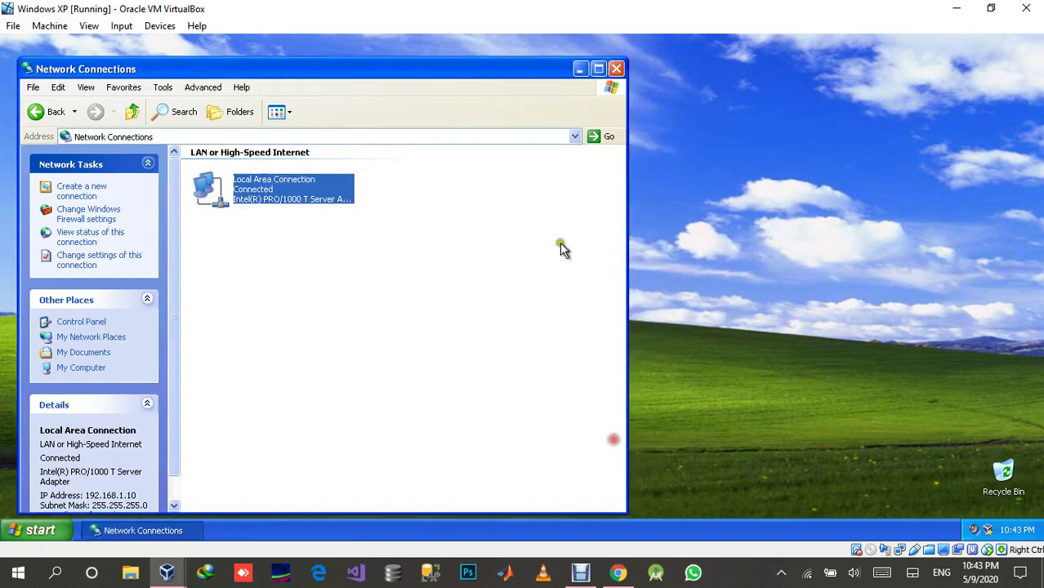
left_click(616, 69)
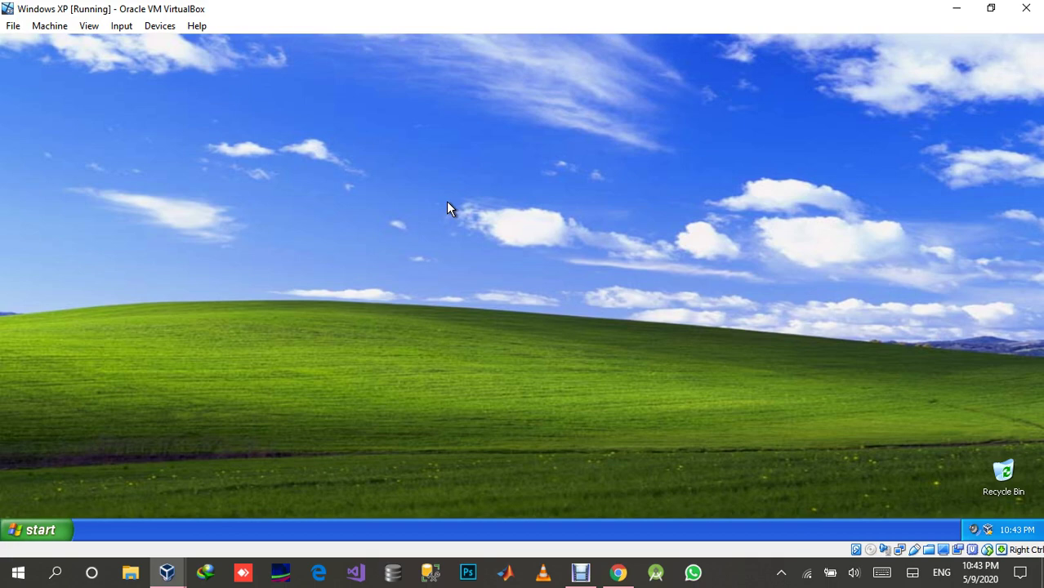
On the Server 2016 VM, open the new user's properties in Users and view the Account tab.
left_click(168, 572)
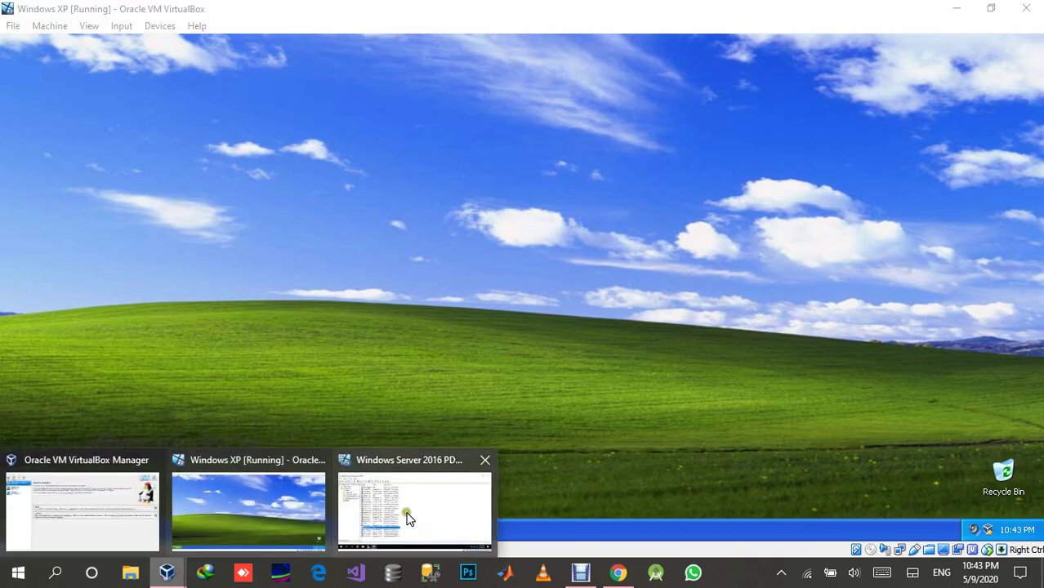
left_click(409, 516)
left_click(316, 463)
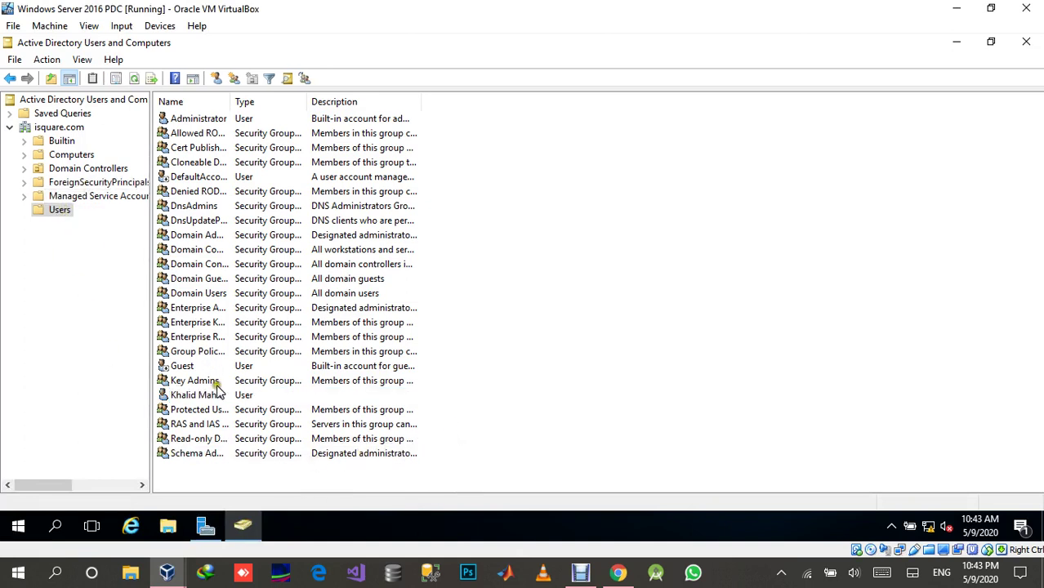
right_click(59, 208)
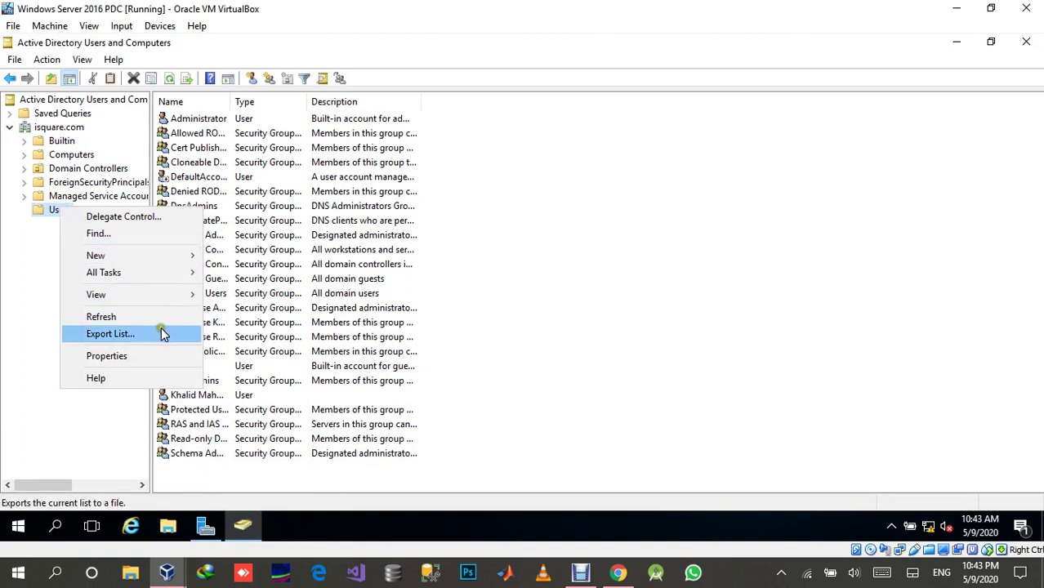
left_click(332, 482)
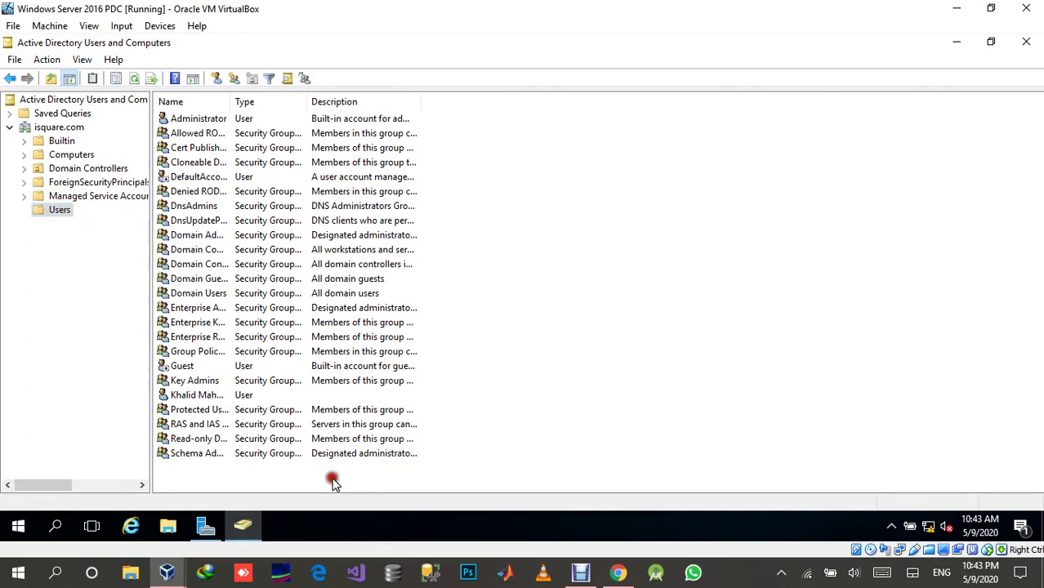
double_click(215, 395)
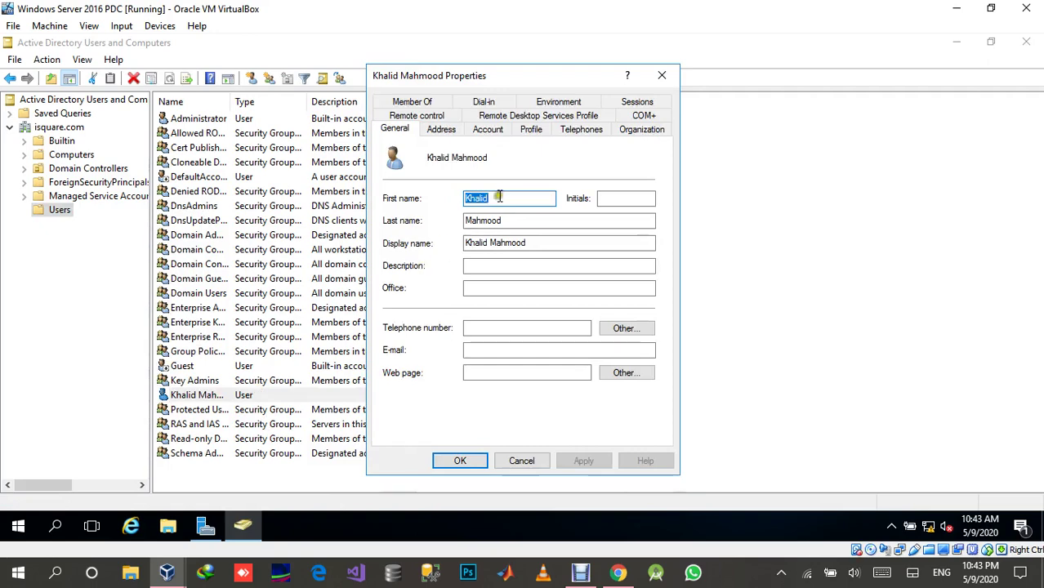
left_click(443, 129)
left_click(483, 131)
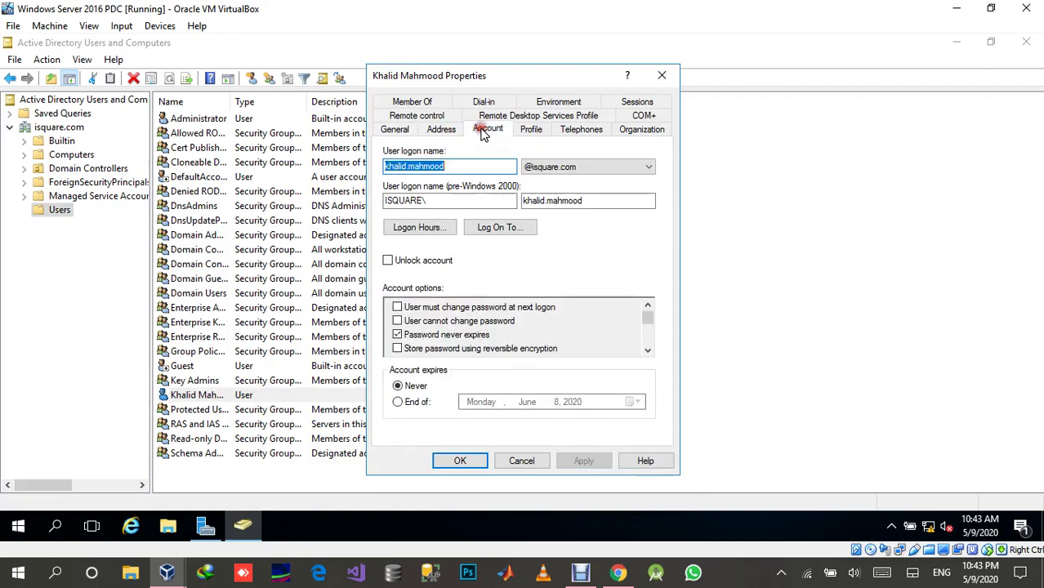
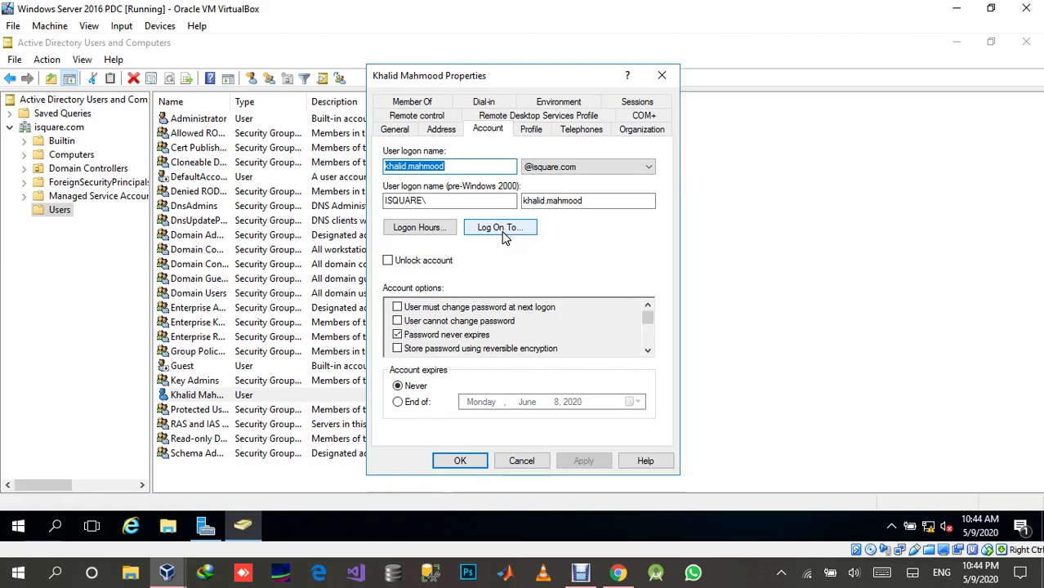
Review the domain user's Logon Hours grid, then close his properties without changes.
left_click(433, 230)
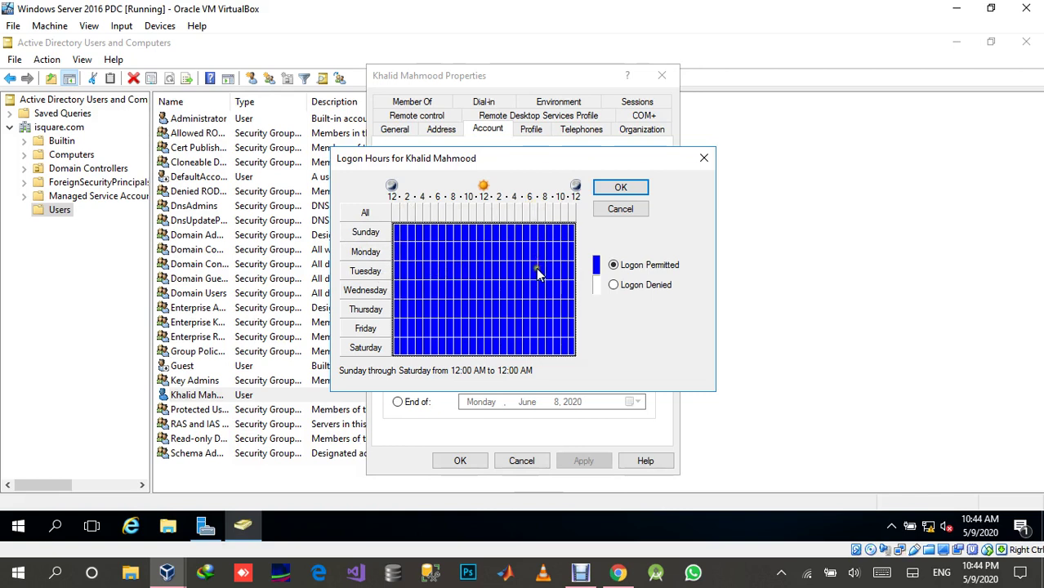
left_click(699, 159)
left_click(521, 459)
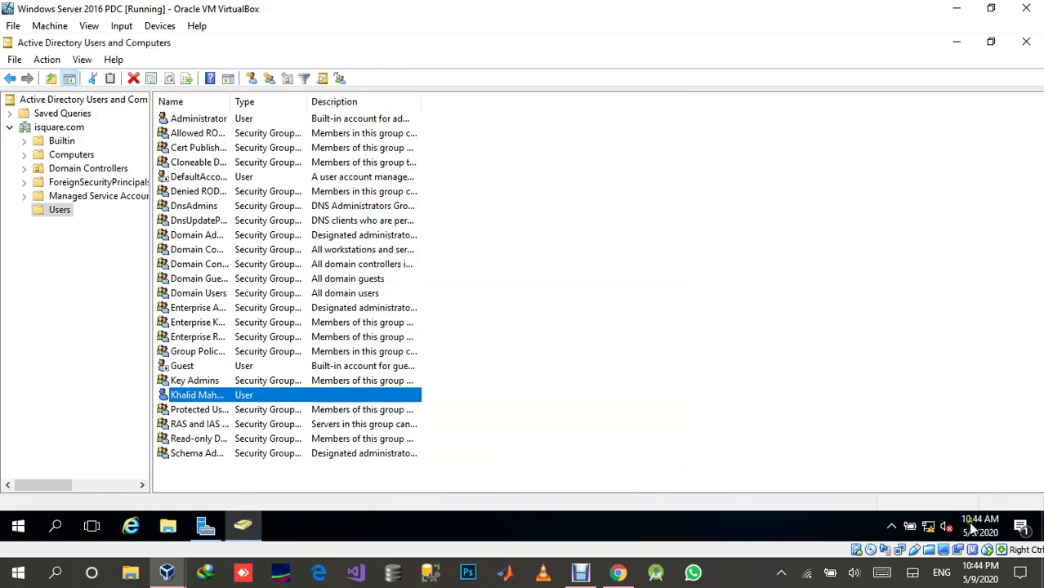
Glance at the Windows XP VM, then bring the Windows Server VM back.
left_click(167, 572)
left_click(290, 499)
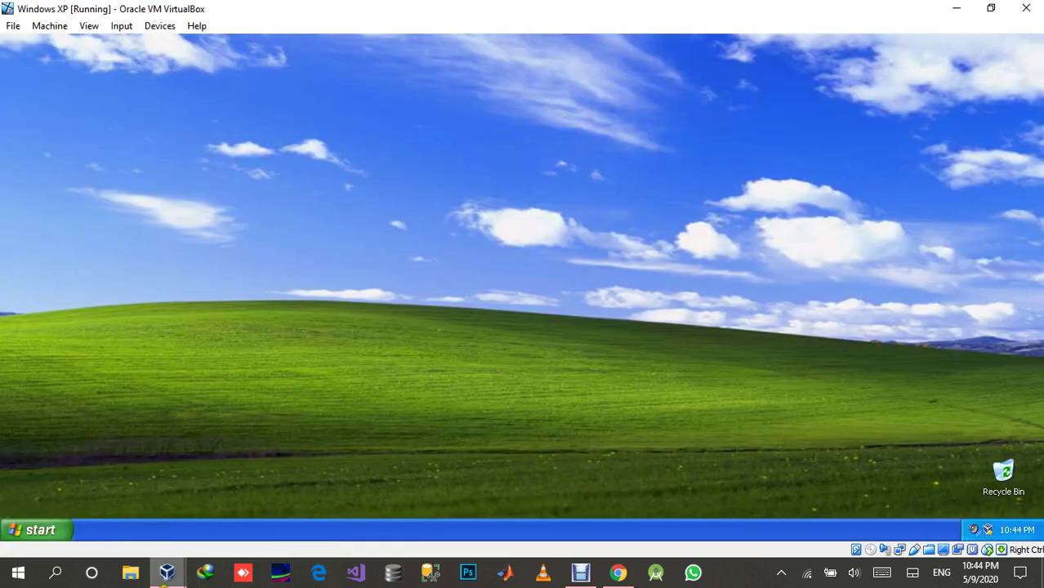
left_click(167, 572)
left_click(448, 500)
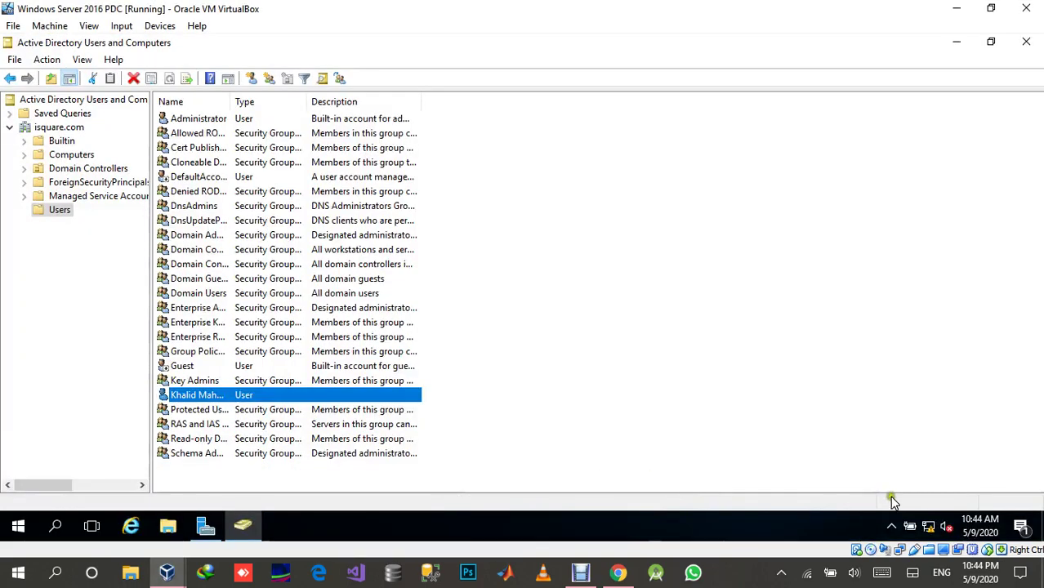
Set the server time zone to (UTC+05:30) Chennai, Kolkata, Mumbai, New Delhi in date/time settings.
right_click(977, 525)
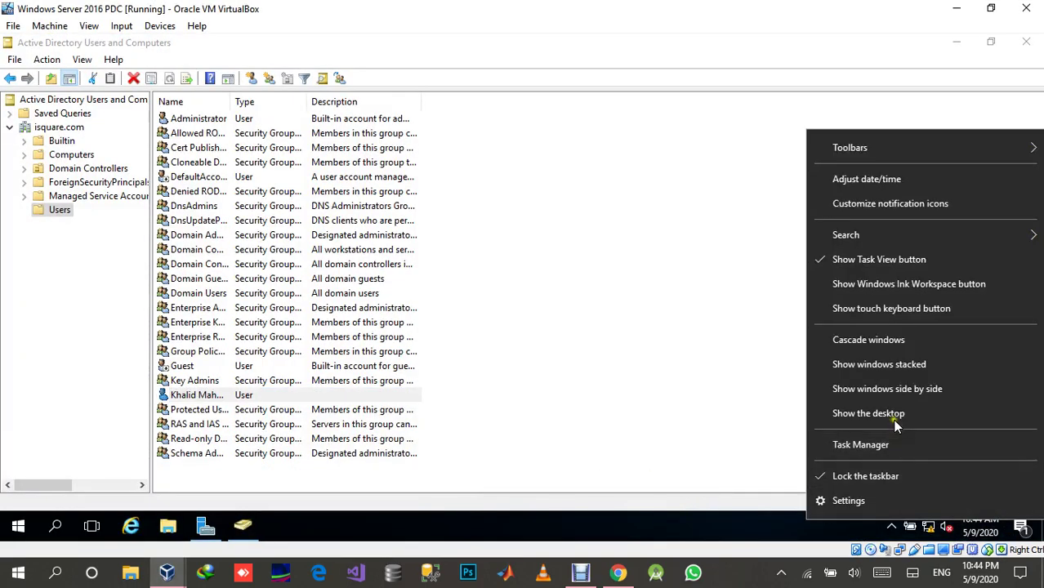
left_click(877, 179)
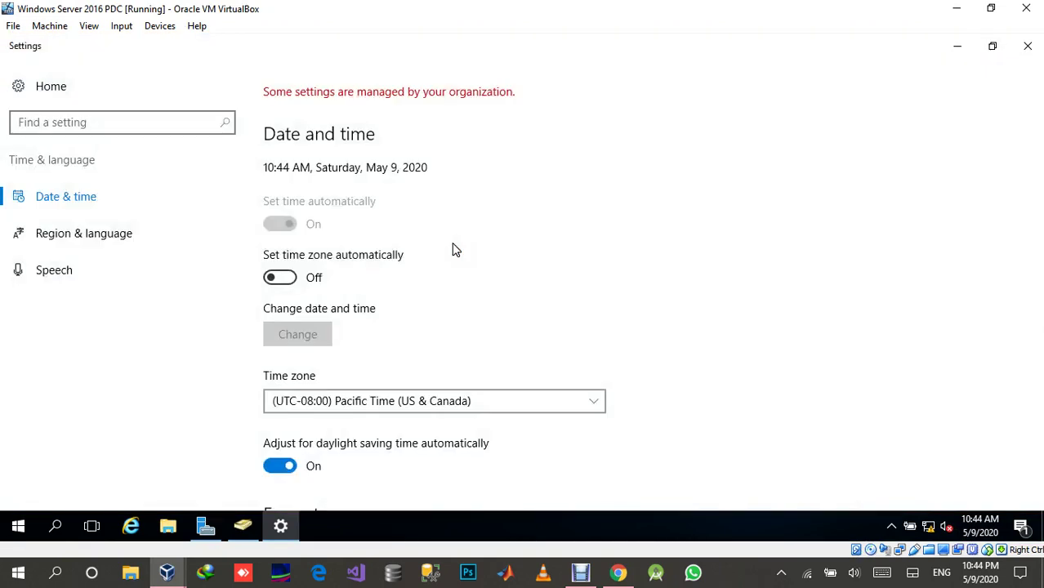
left_click(421, 401)
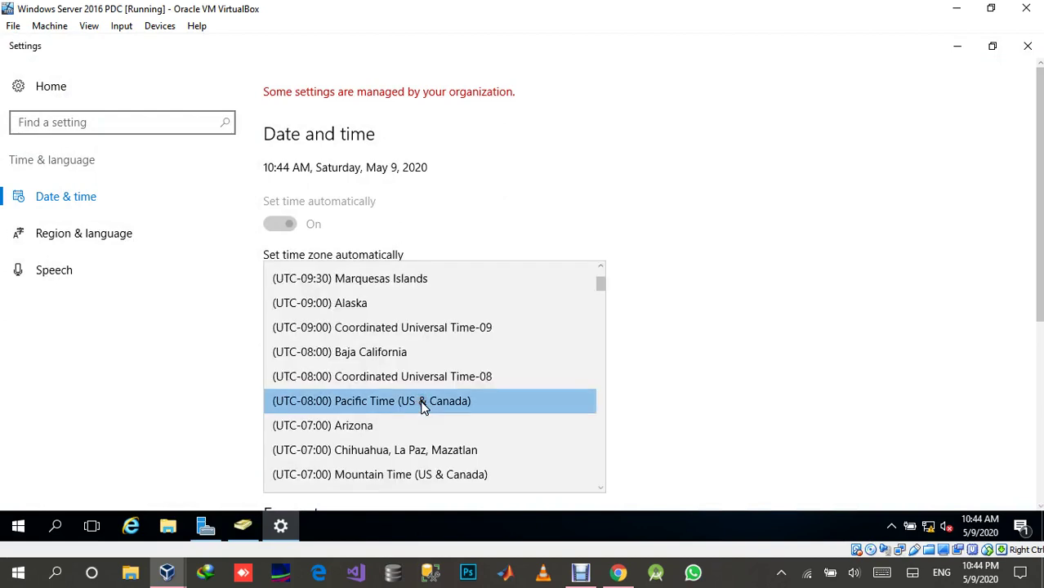
scroll(431, 384, "down", 5)
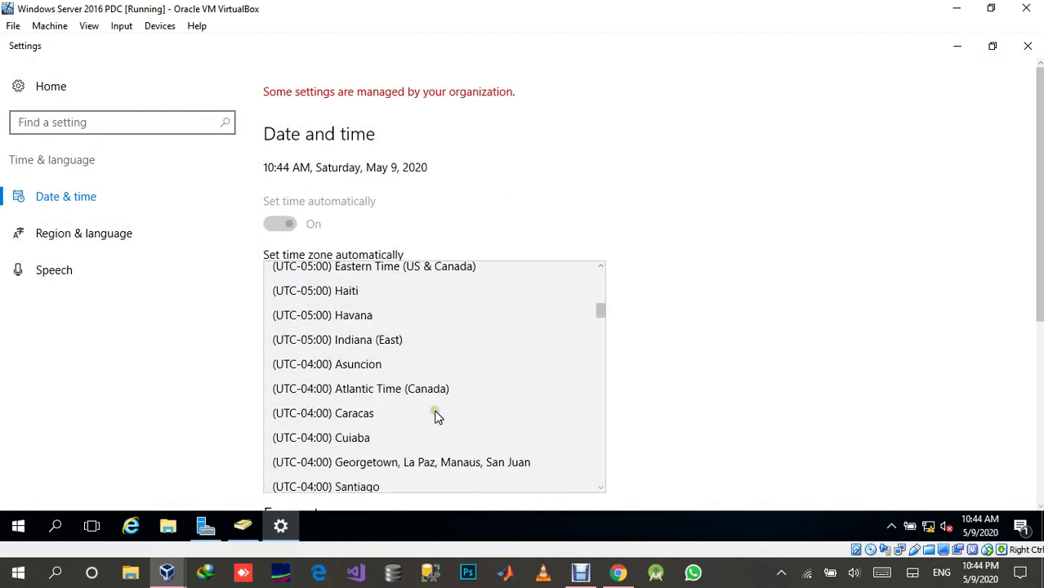
scroll(436, 417, "down", 5)
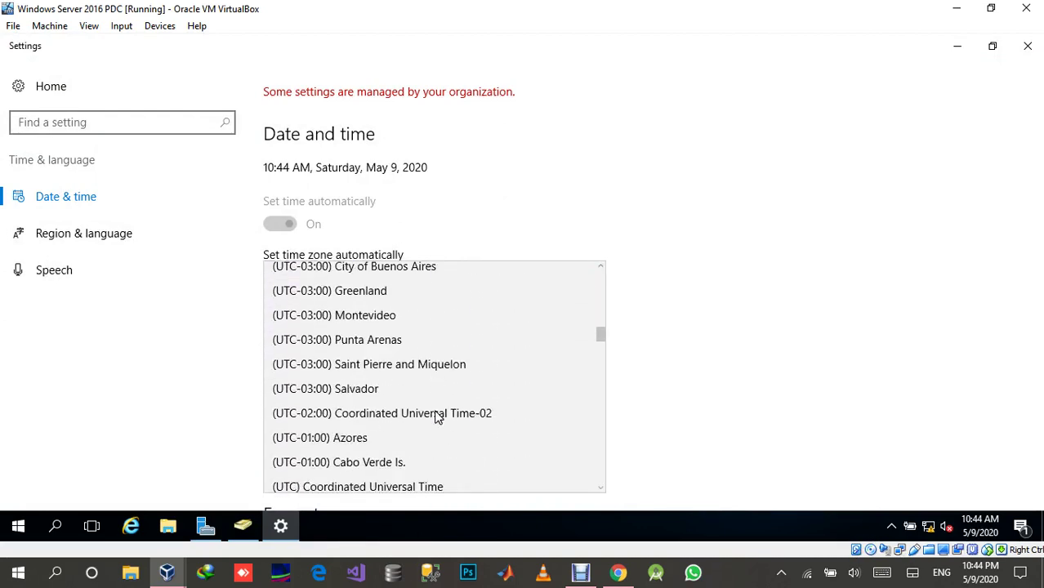
scroll(436, 418, "down", 8)
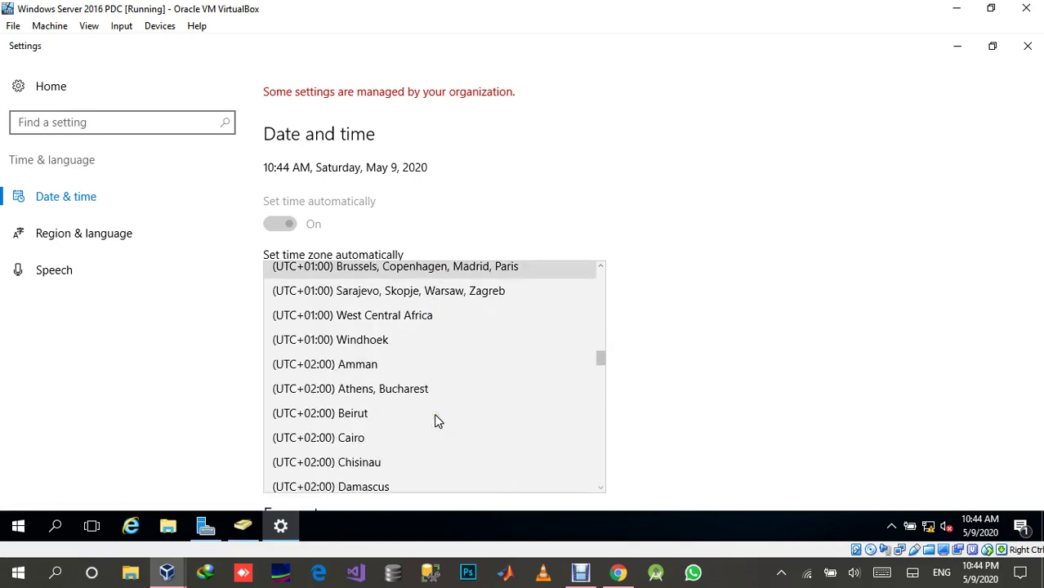
scroll(436, 420, "down", 15)
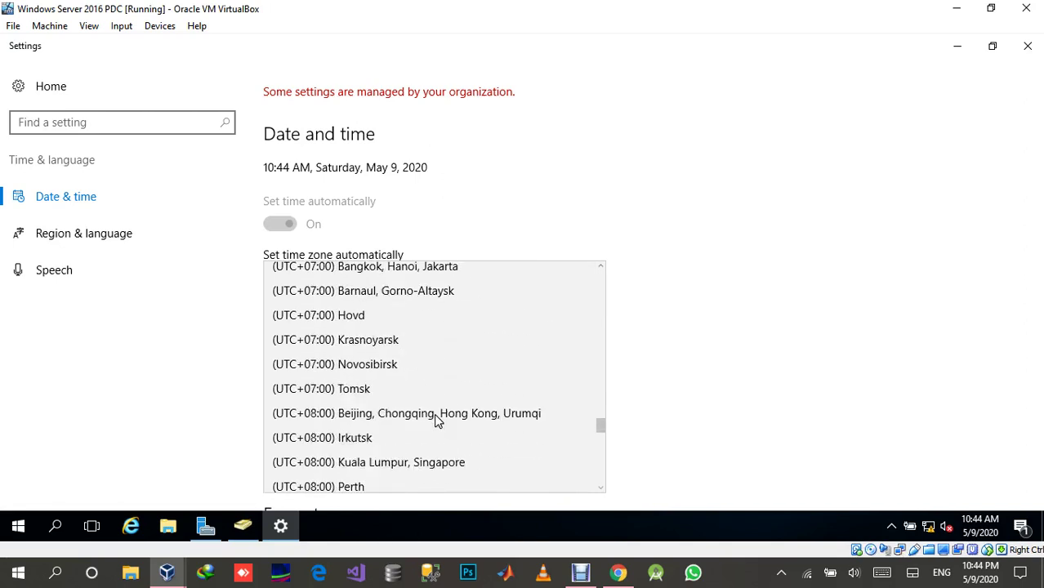
scroll(435, 420, "down", 6)
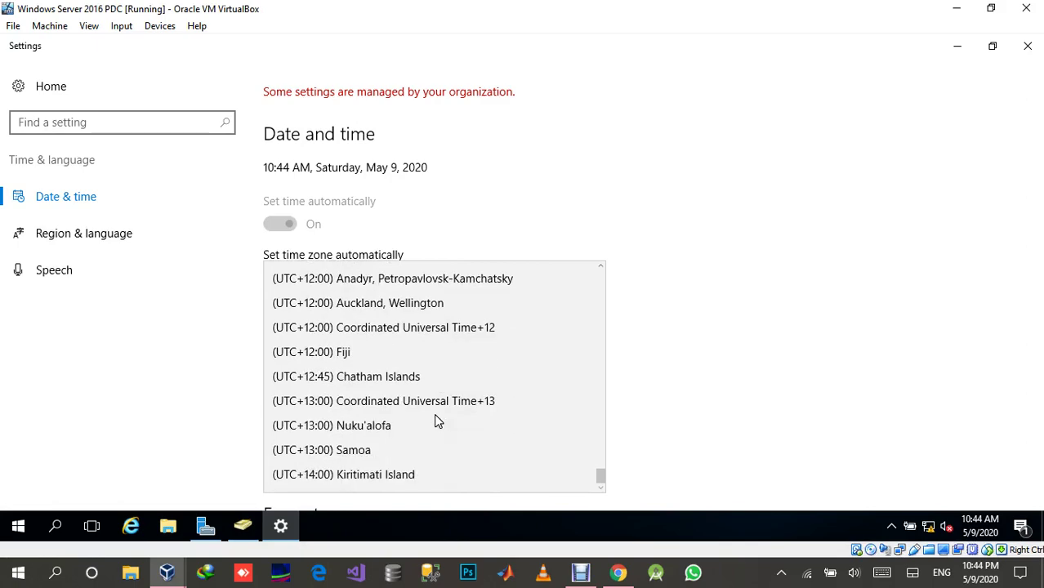
scroll(435, 420, "up", 5)
scroll(435, 418, "up", 20)
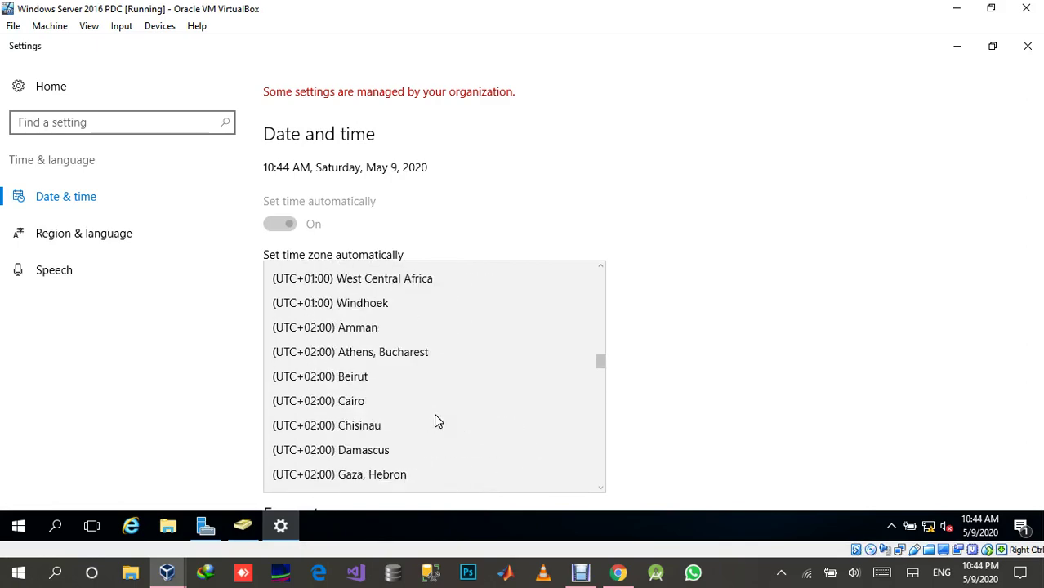
scroll(435, 420, "up", 10)
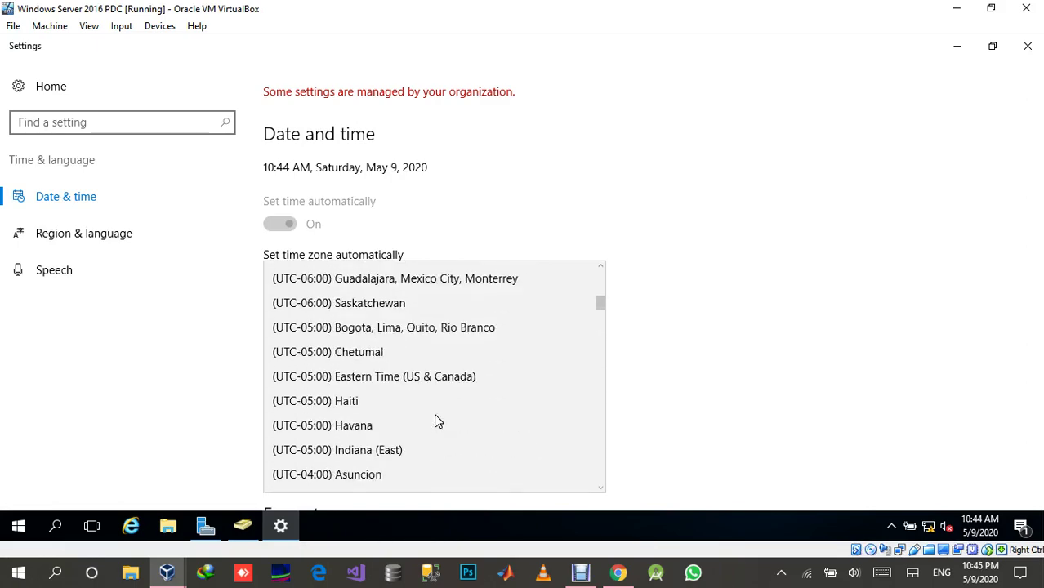
scroll(436, 420, "up", 5)
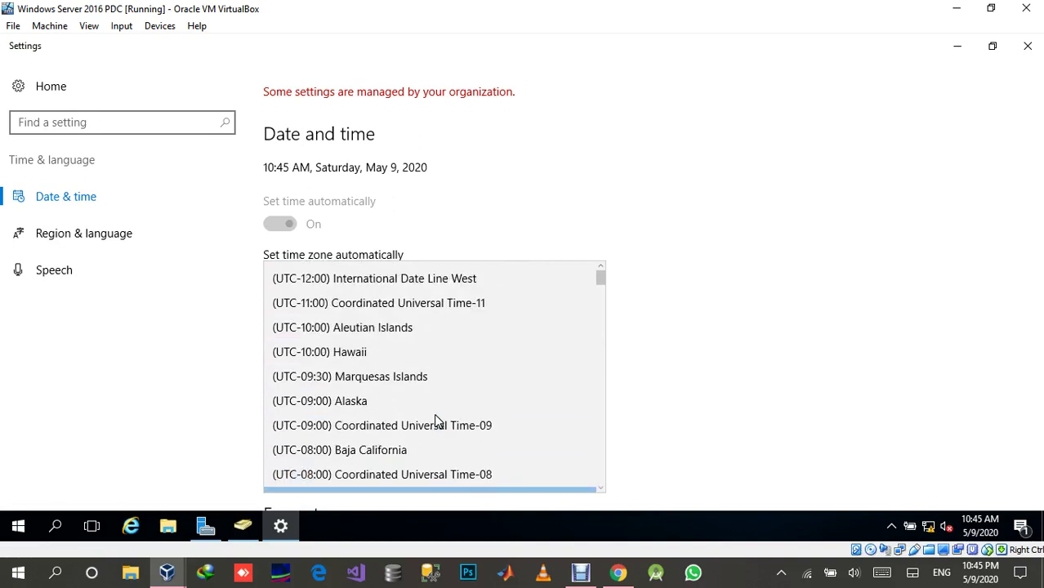
scroll(435, 420, "down", 5)
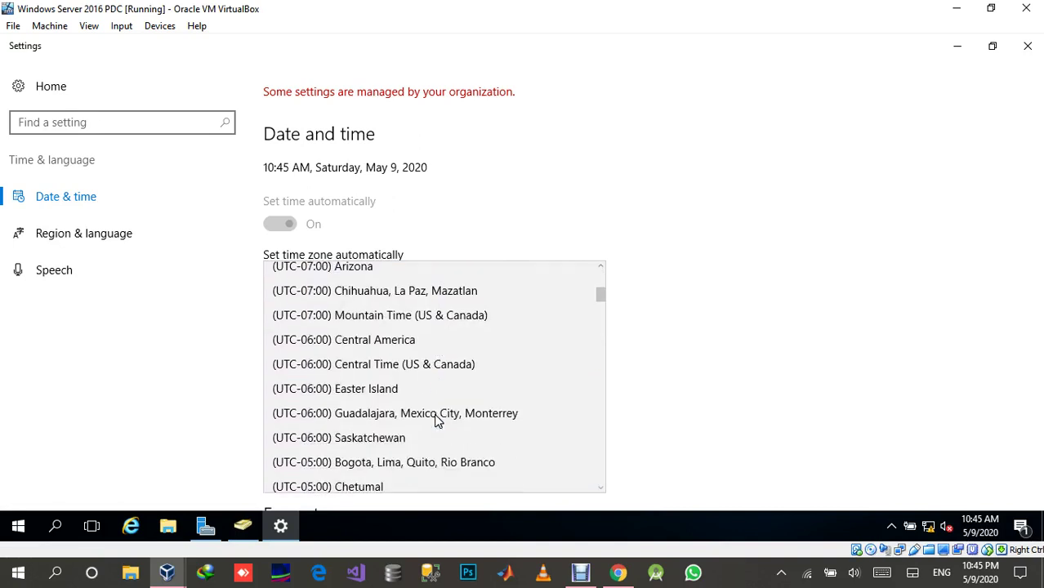
scroll(436, 420, "down", 6)
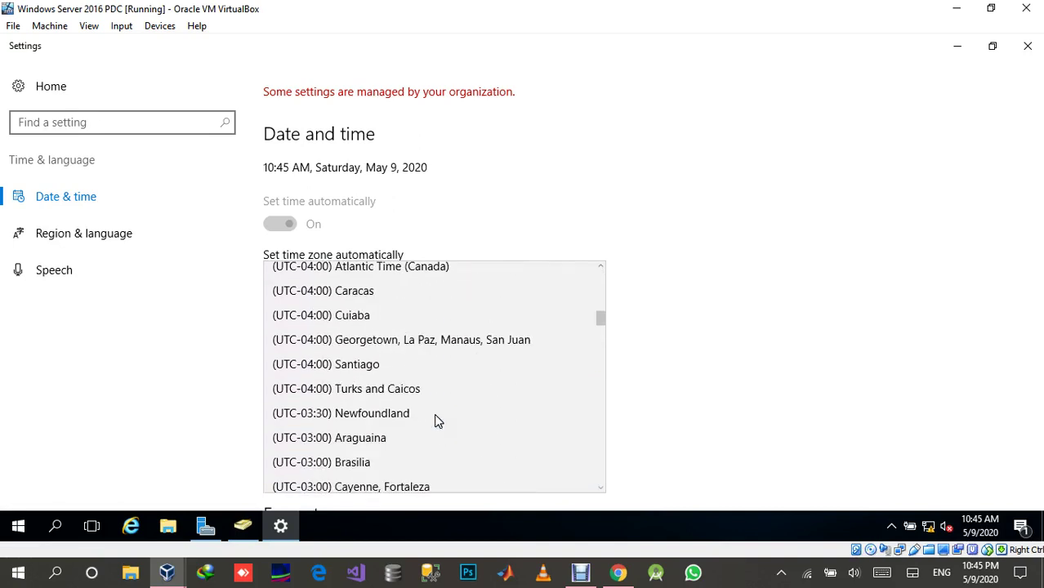
scroll(436, 420, "down", 3)
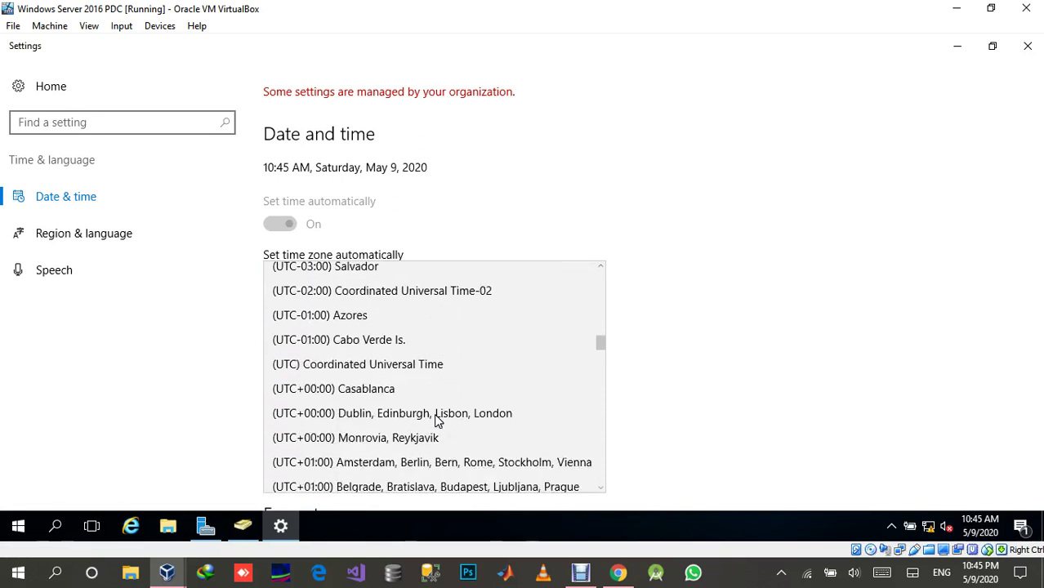
scroll(437, 420, "down", 1)
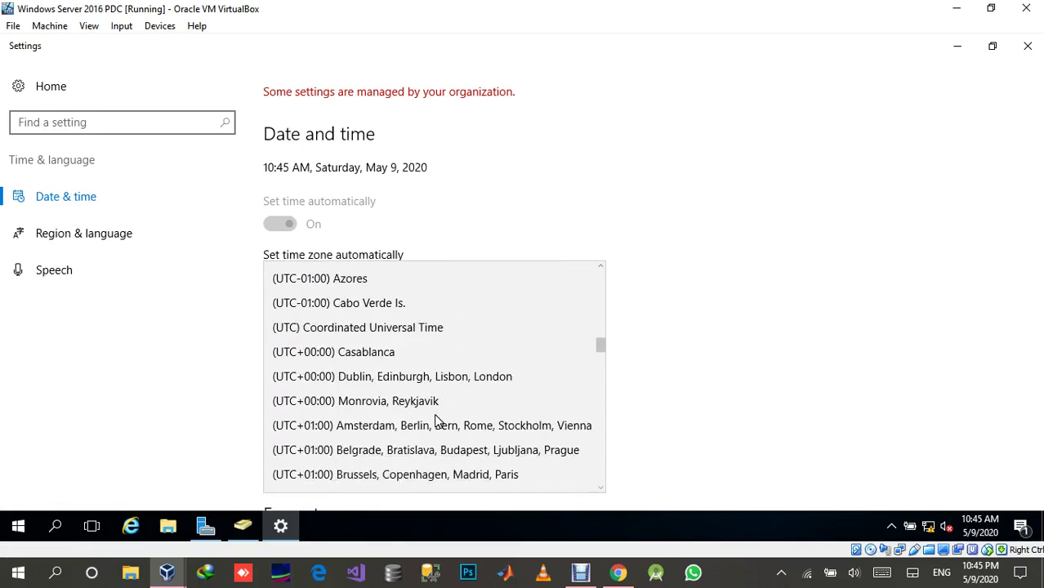
scroll(436, 420, "down", 3)
scroll(436, 417, "down", 6)
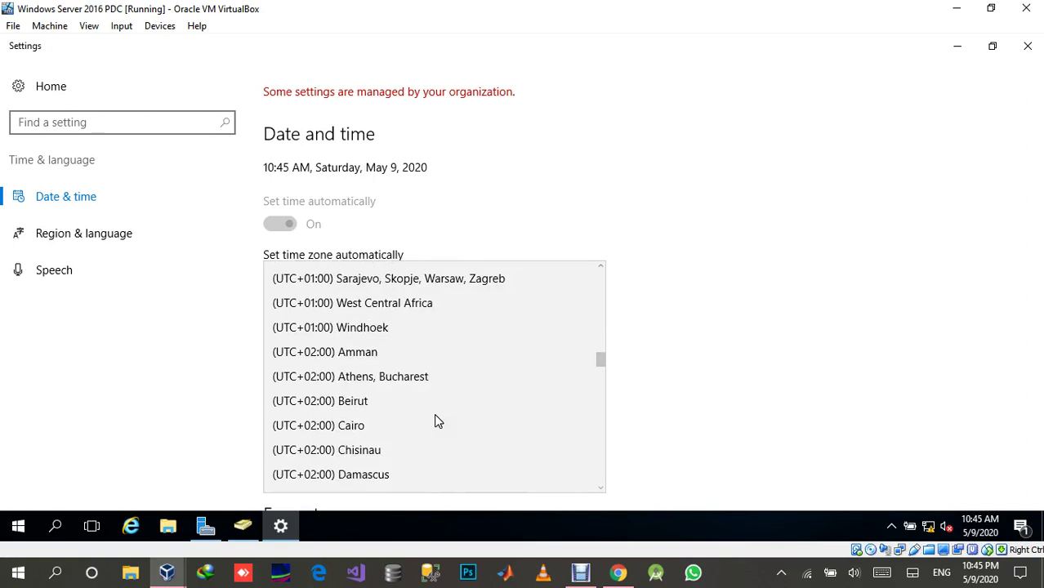
scroll(436, 419, "down", 6)
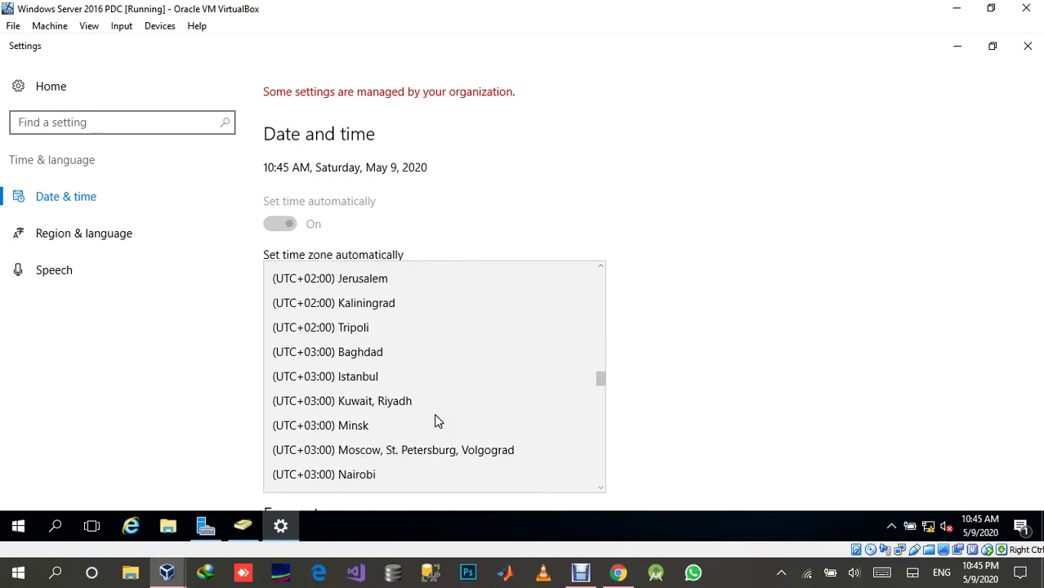
scroll(436, 420, "down", 3)
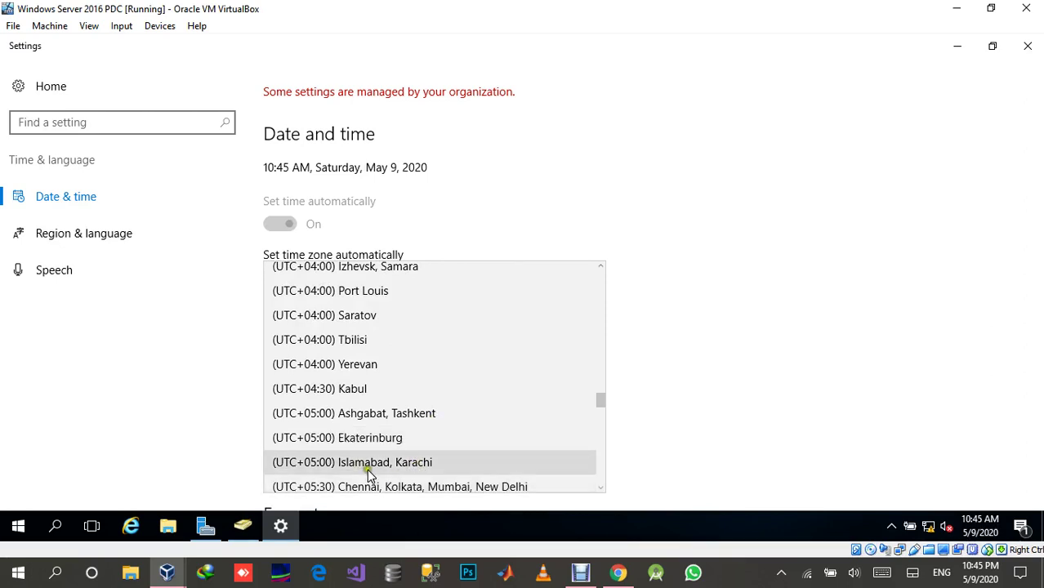
left_click(431, 463)
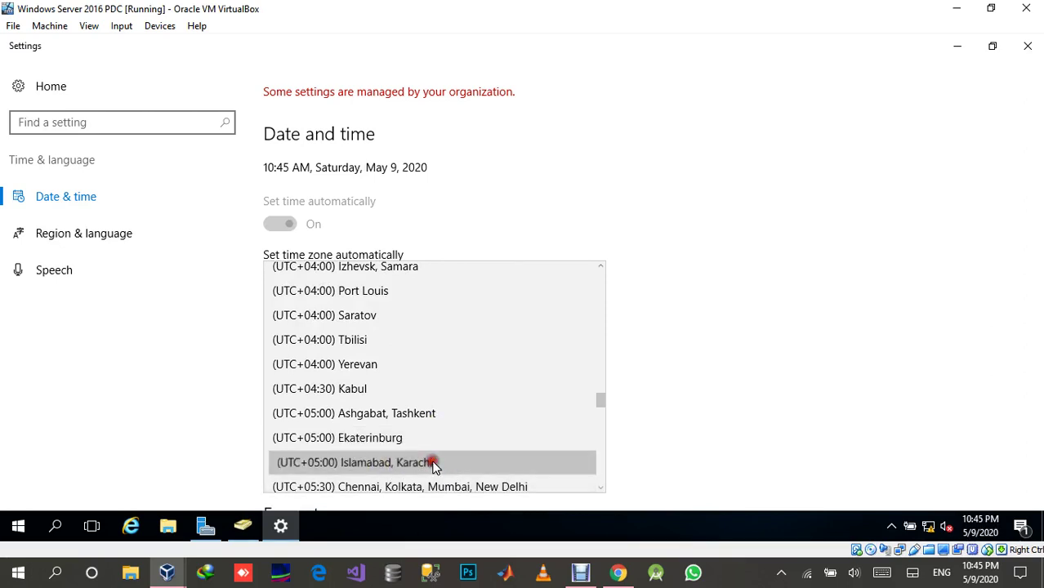
scroll(556, 382, "down", 2)
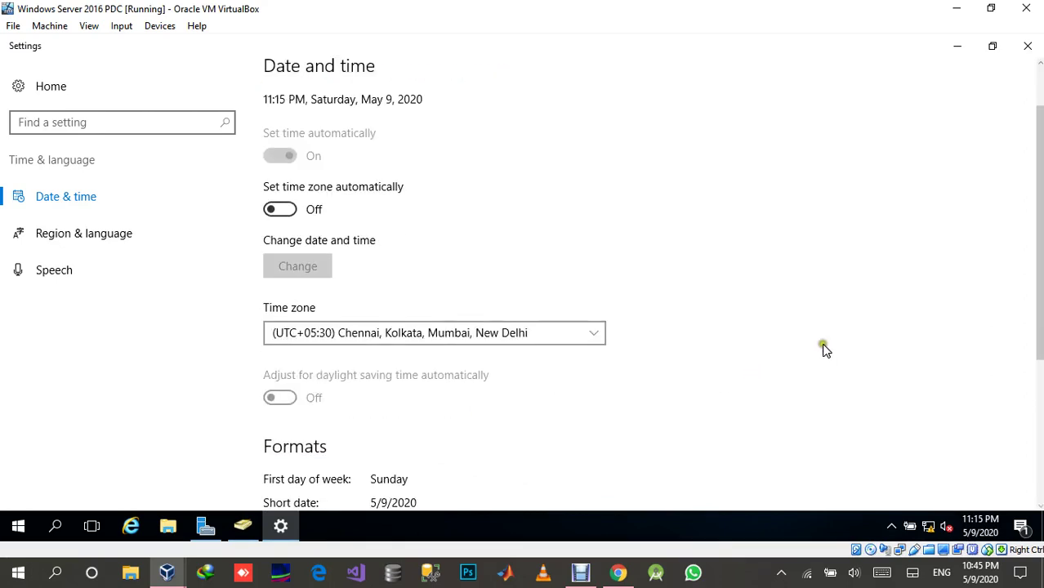
left_click(1027, 46)
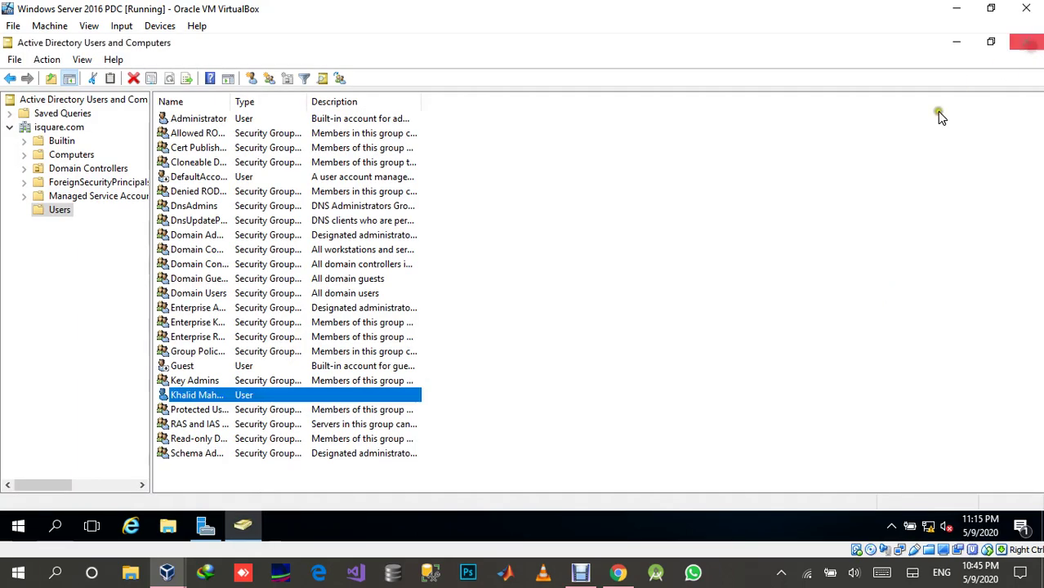
Reopen the user's Account tab Logon Hours grid and confirm the clock reads 11:15 PM Saturday.
double_click(379, 395)
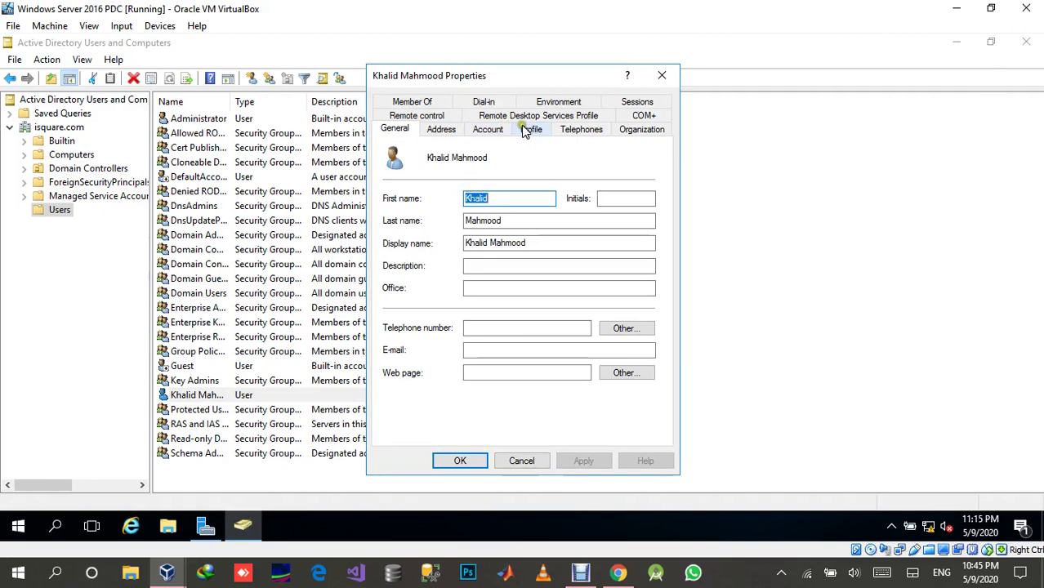
left_click(493, 130)
left_click(430, 229)
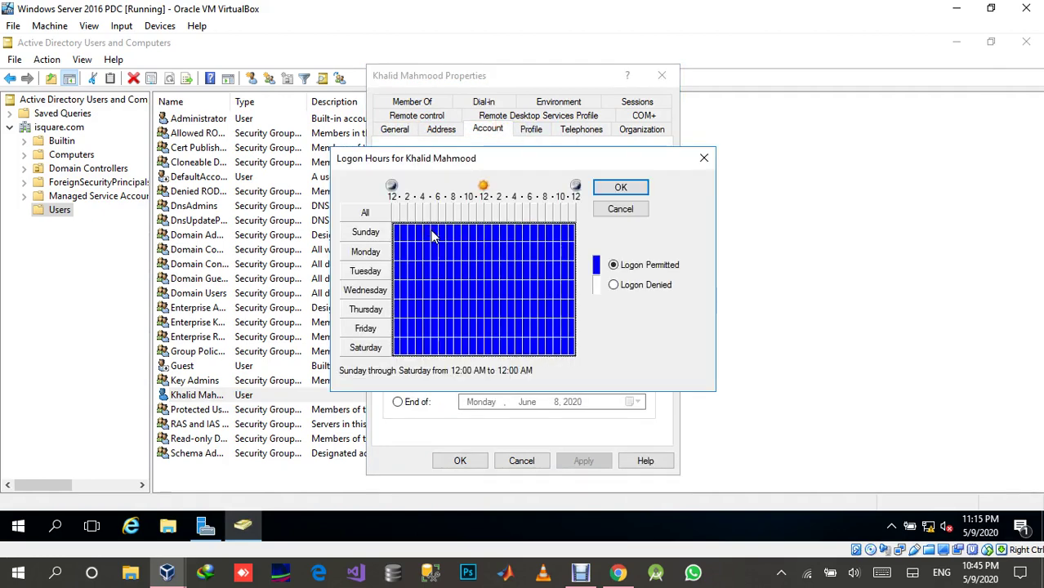
left_click(981, 525)
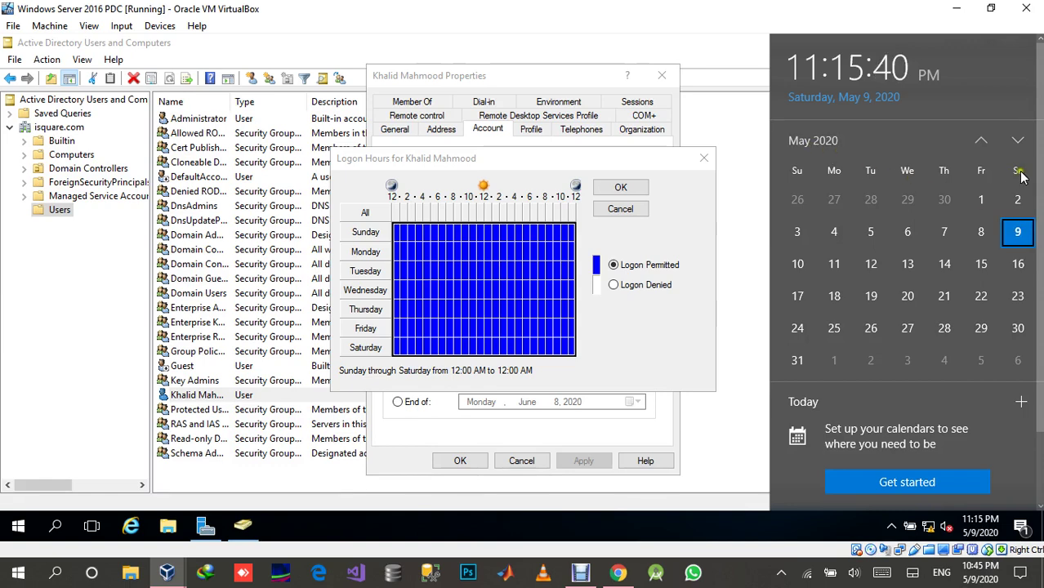
left_click(357, 282)
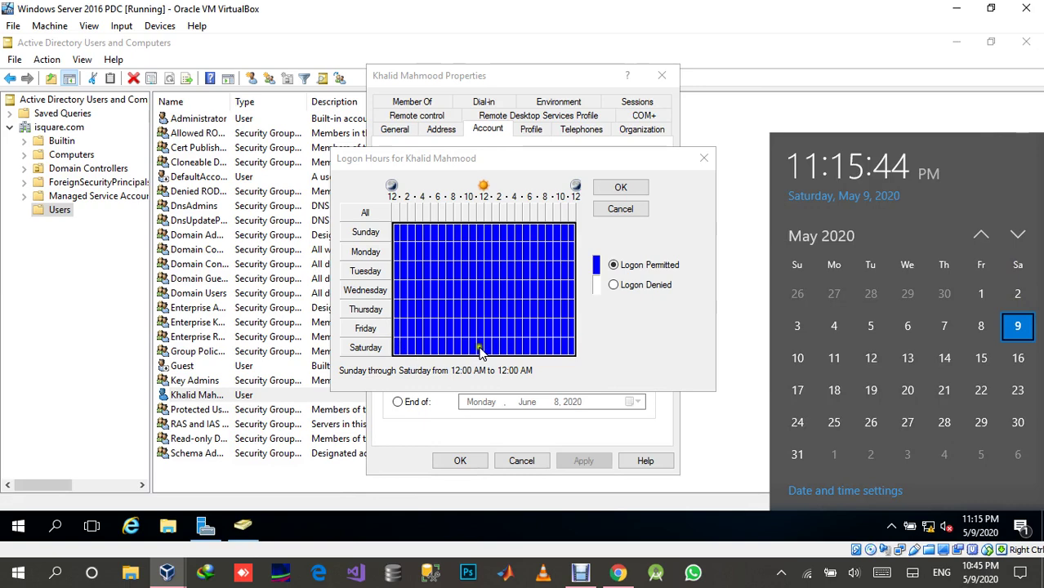
Experiment with grid selections, denying then re-permitting a Wednesday–Thursday 1 PM–7 PM block.
left_click(532, 346)
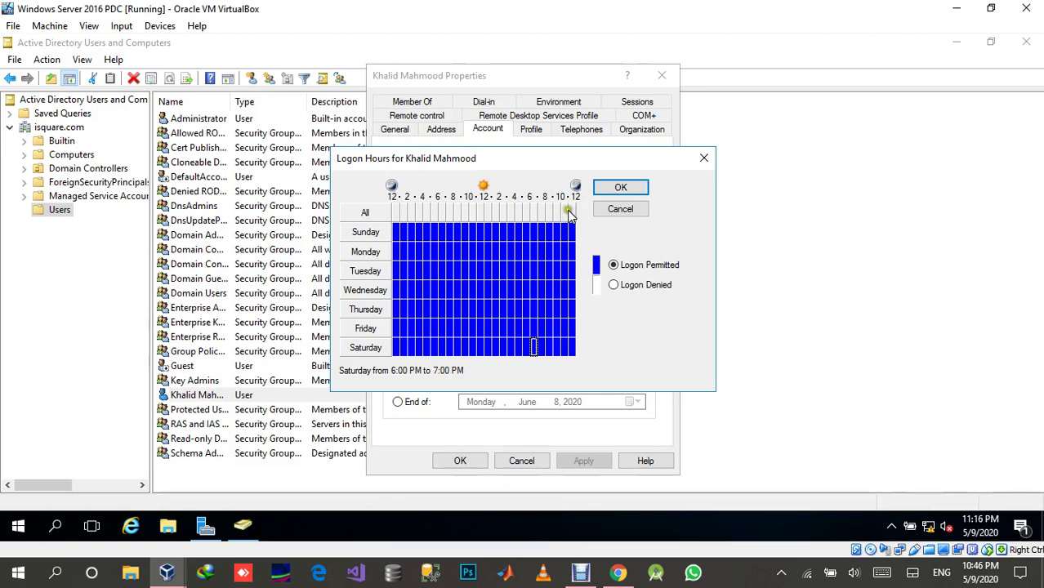
left_click(573, 348)
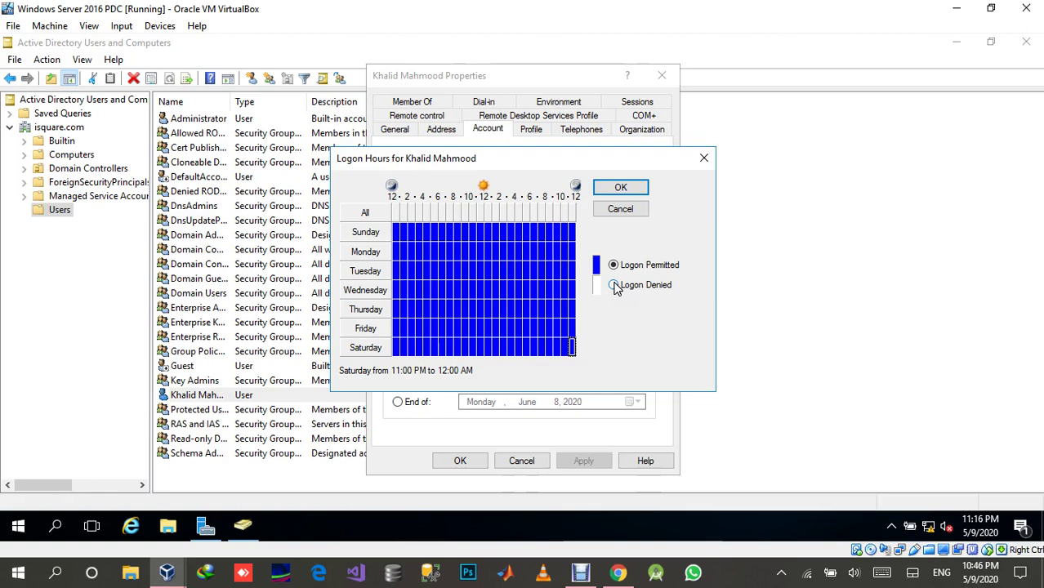
left_click_drag(396, 226, 576, 352)
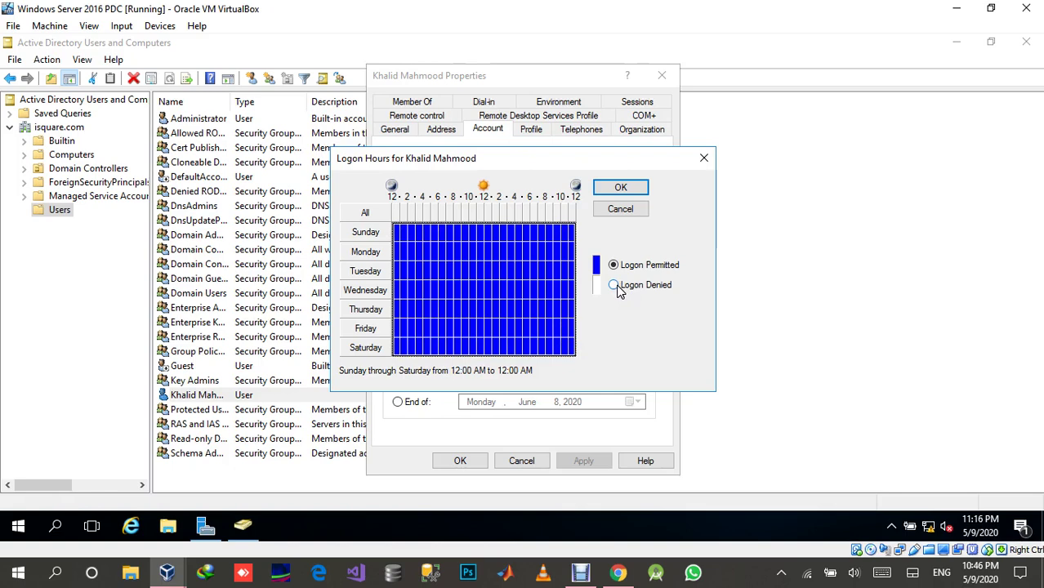
left_click(573, 350)
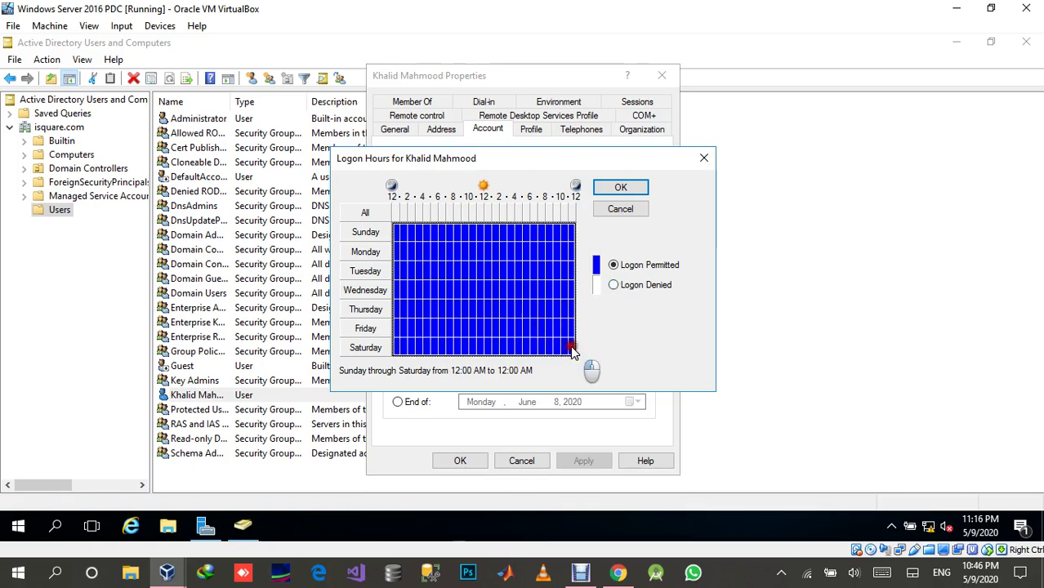
left_click(492, 287)
left_click_drag(492, 287, 535, 311)
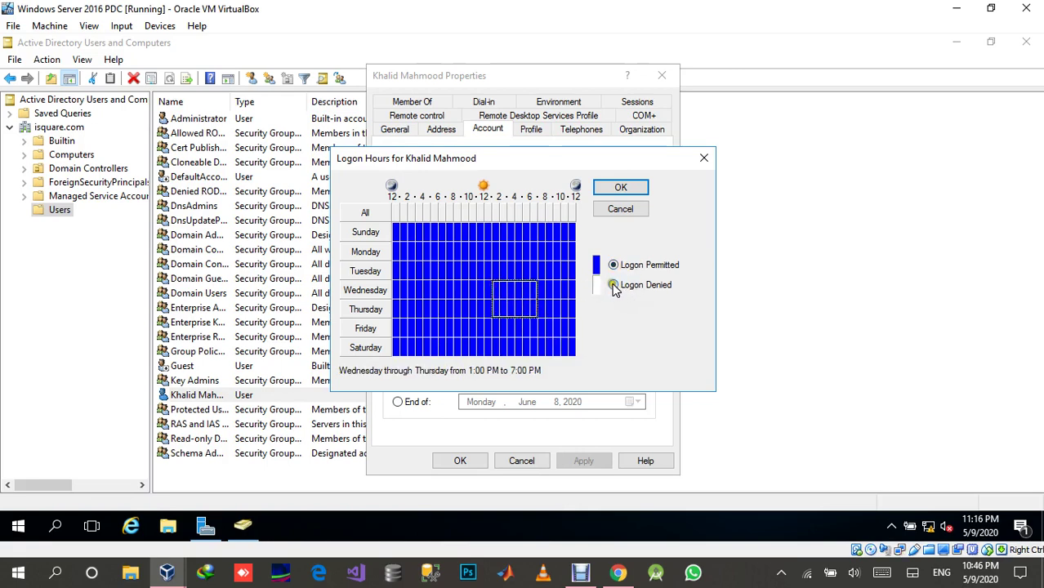
left_click(614, 285)
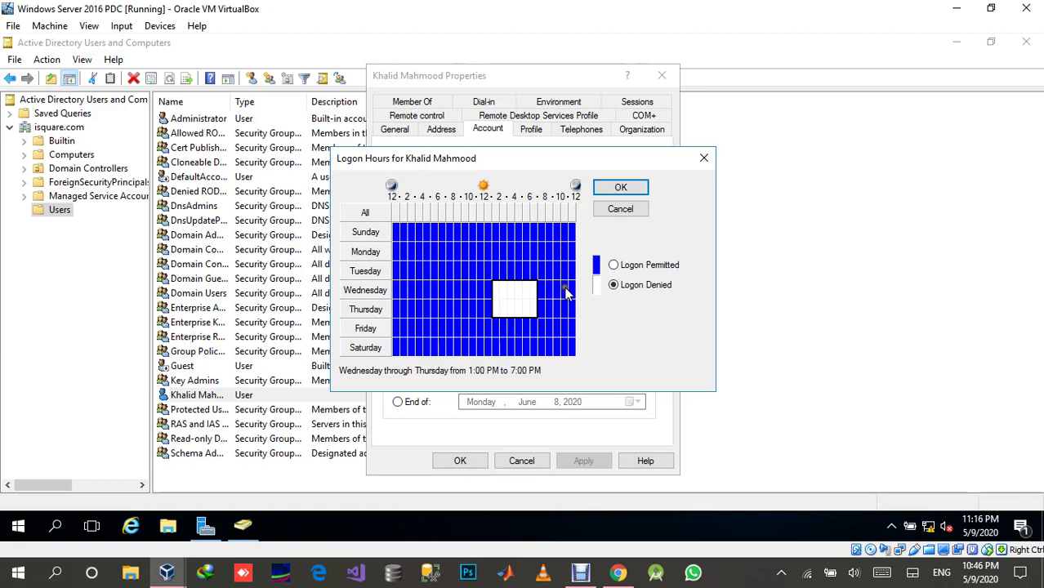
left_click(614, 266)
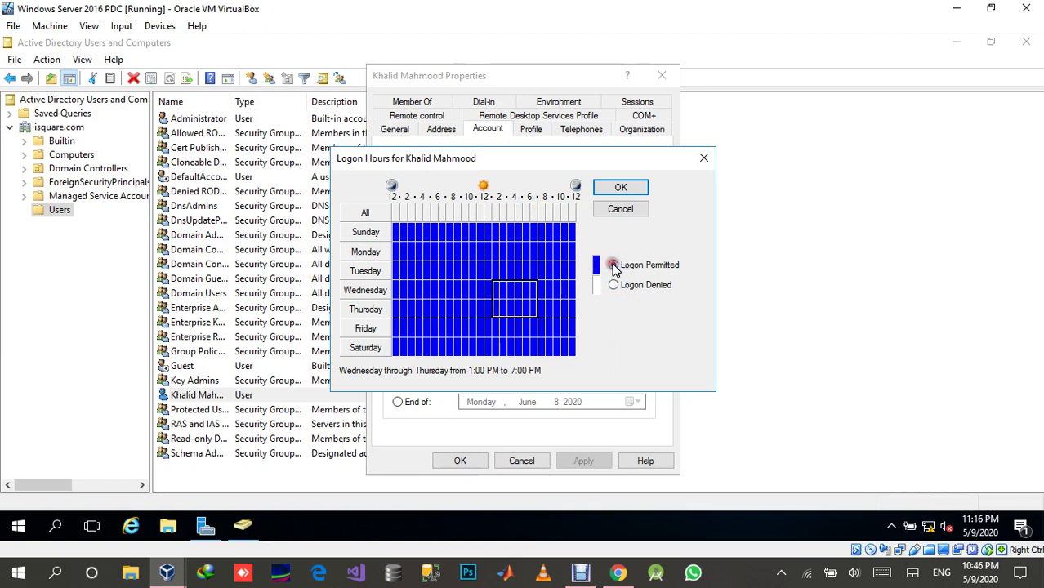
Deny logon Saturday 11 PM to midnight, save the account, and close Active Directory Users and Computers.
left_click(571, 348)
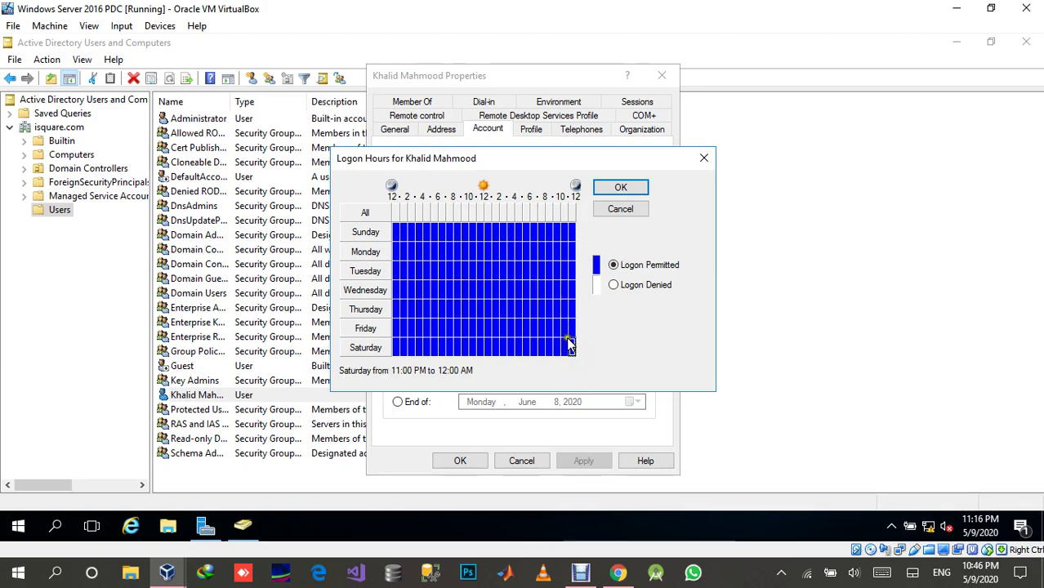
left_click(614, 286)
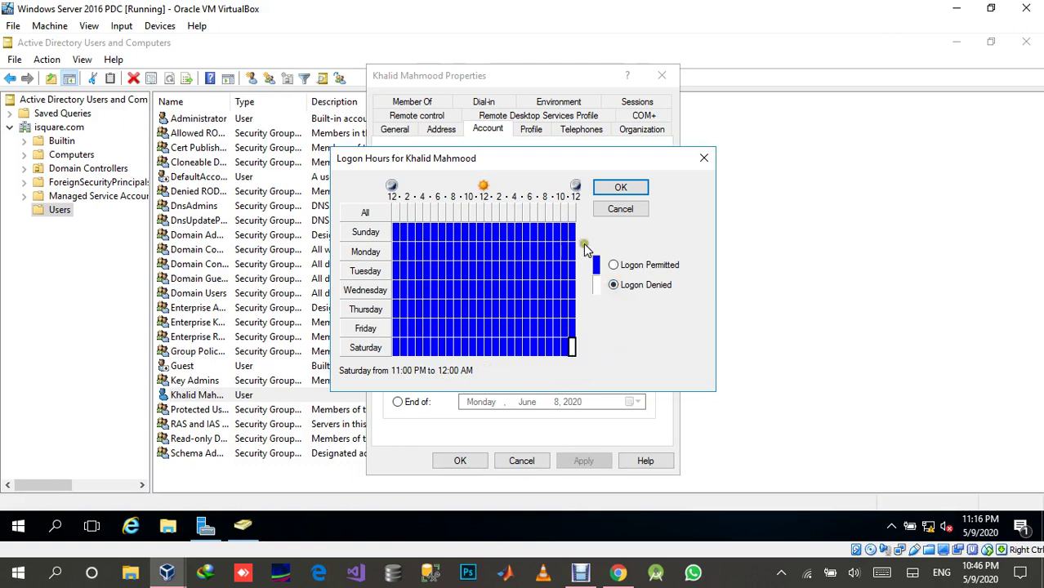
left_click(616, 190)
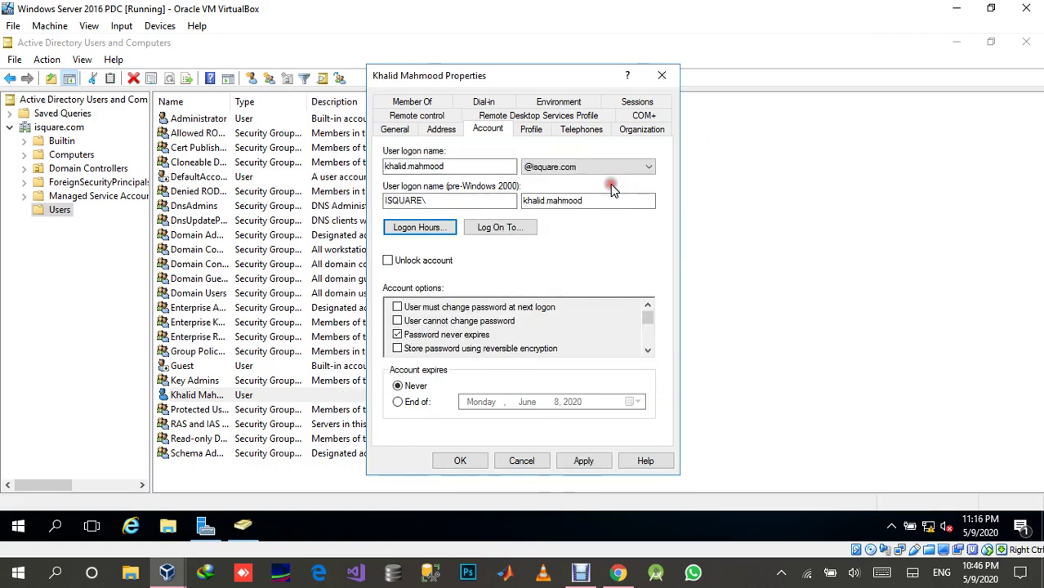
left_click(596, 461)
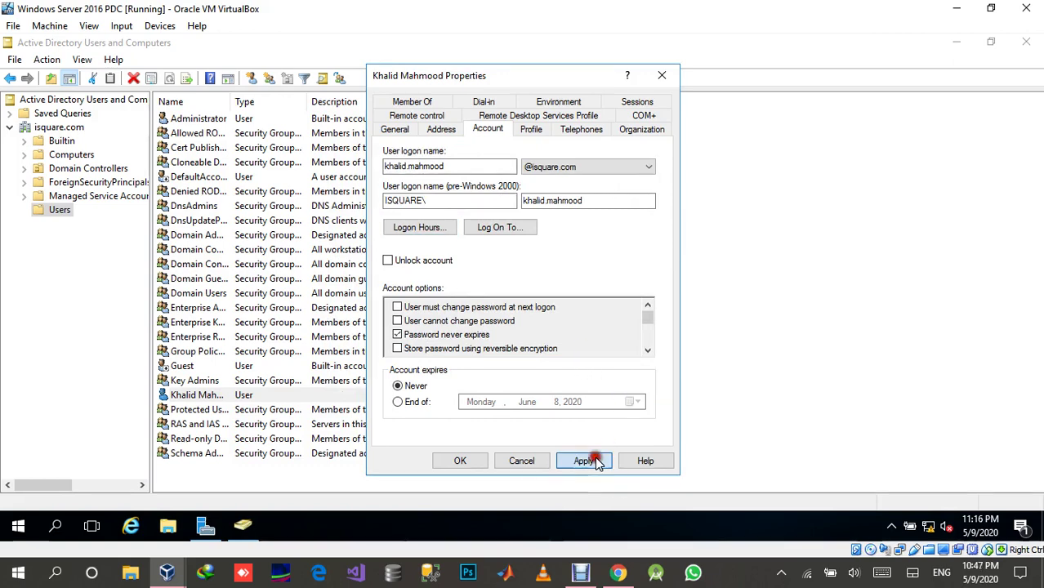
left_click(462, 461)
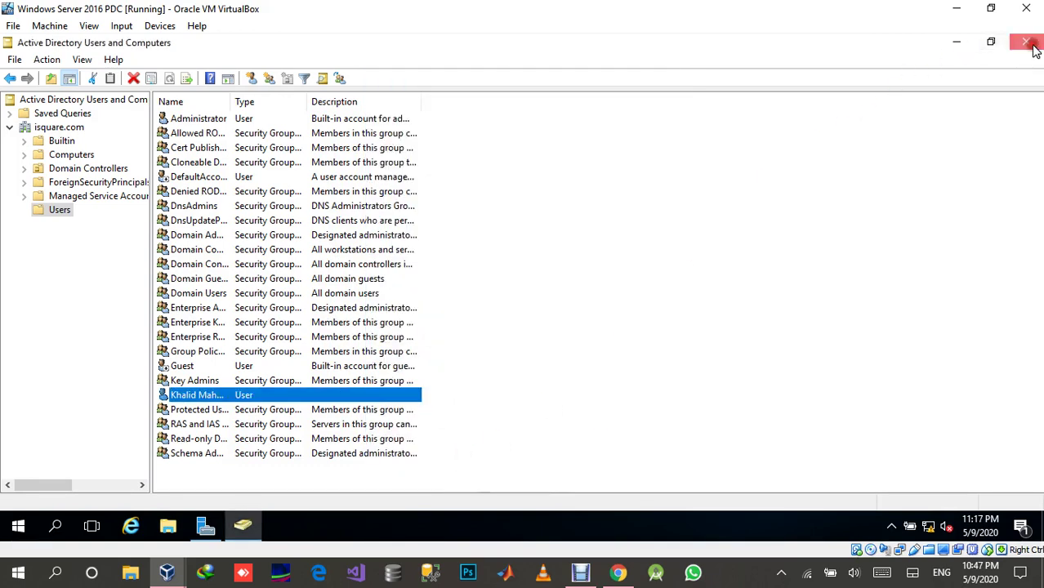
left_click(1034, 49)
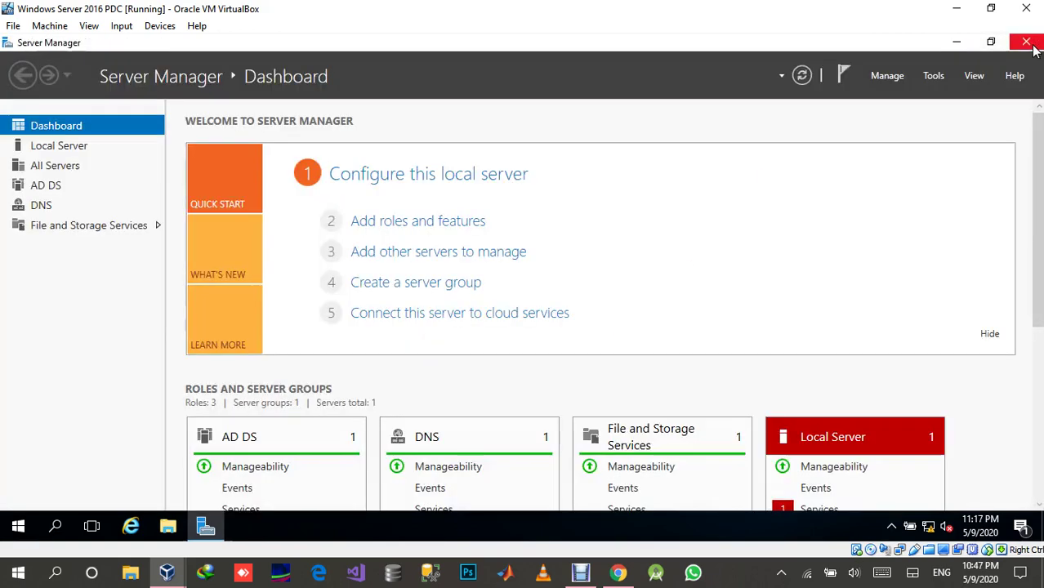
Switch to the Windows XP VM and log it off.
left_click(165, 572)
left_click(286, 506)
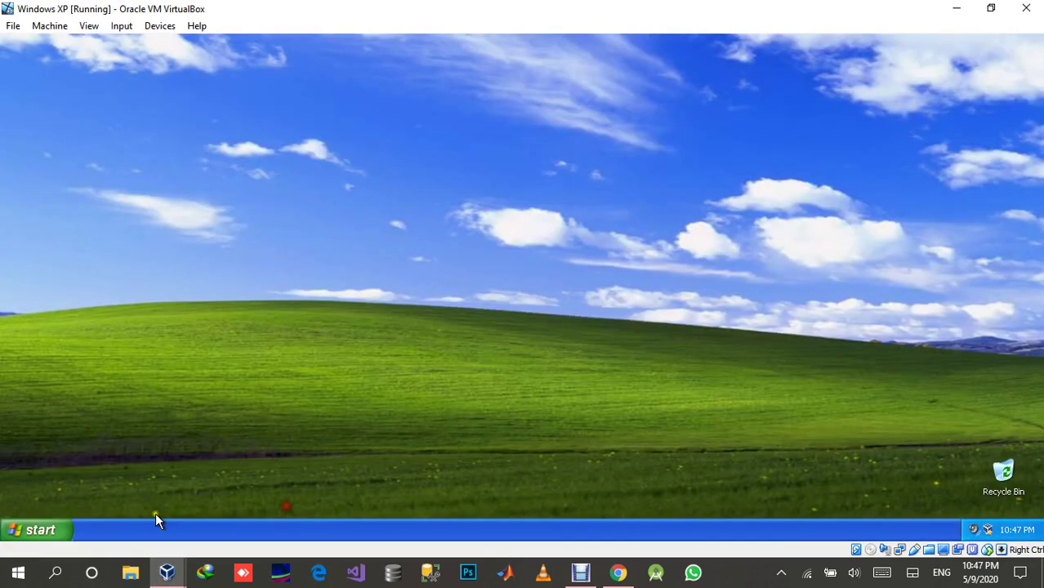
left_click(49, 531)
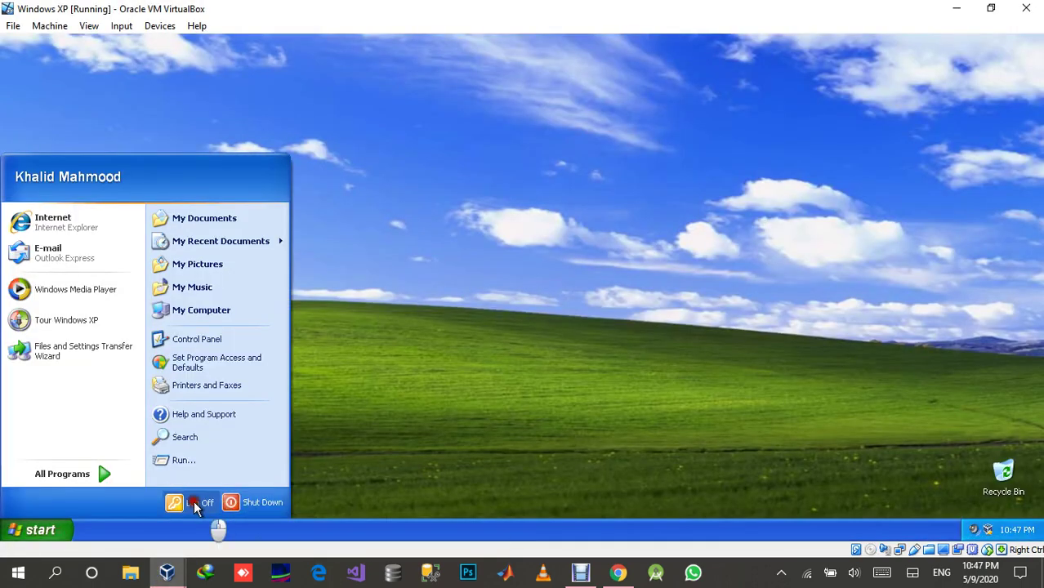
left_click(194, 500)
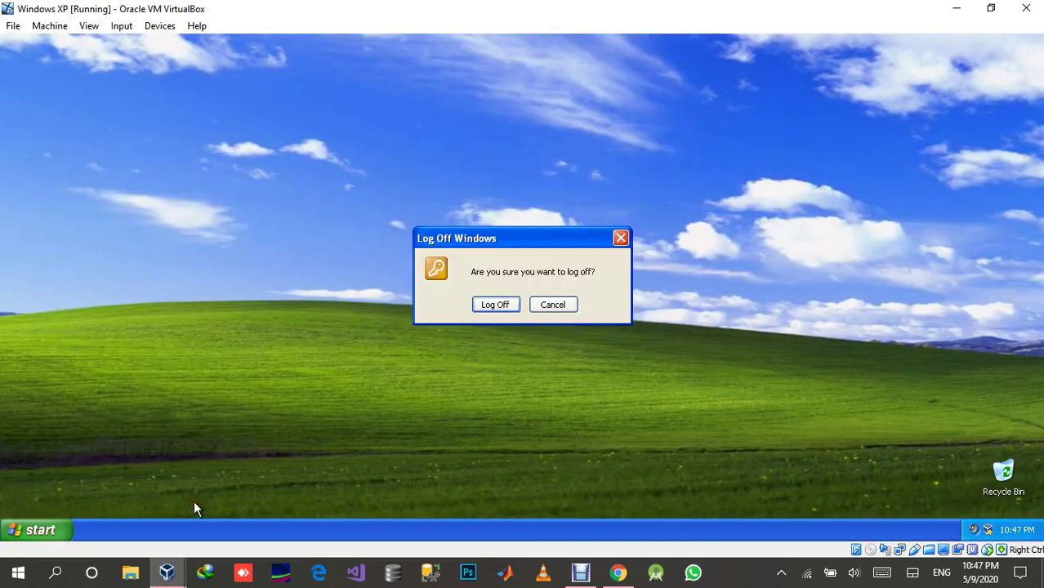
left_click(507, 304)
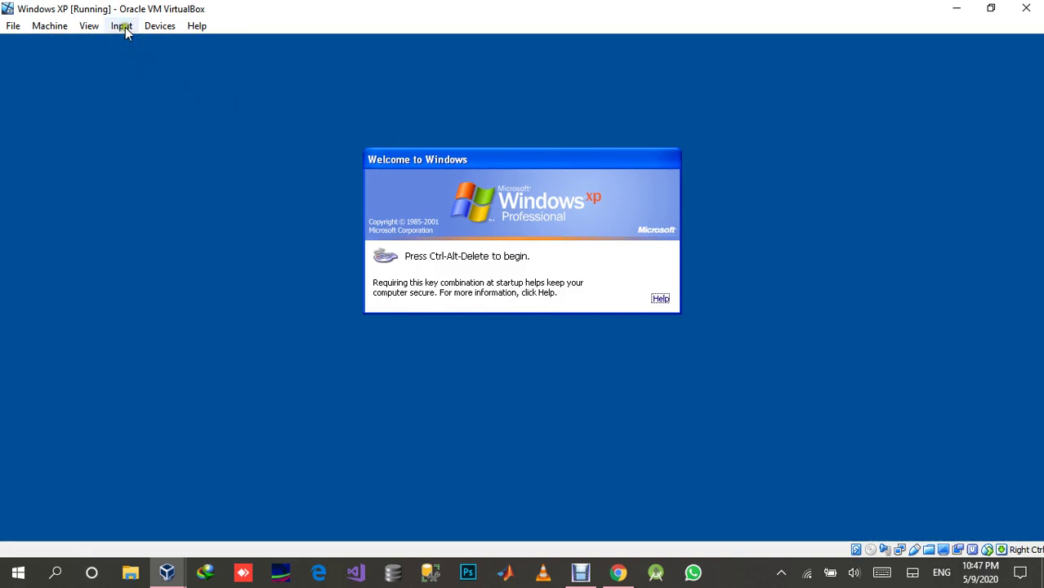
Send Ctrl-Alt-Del to the guest and log on as the domain user with the password.
left_click(121, 26)
mouse_move(180, 45)
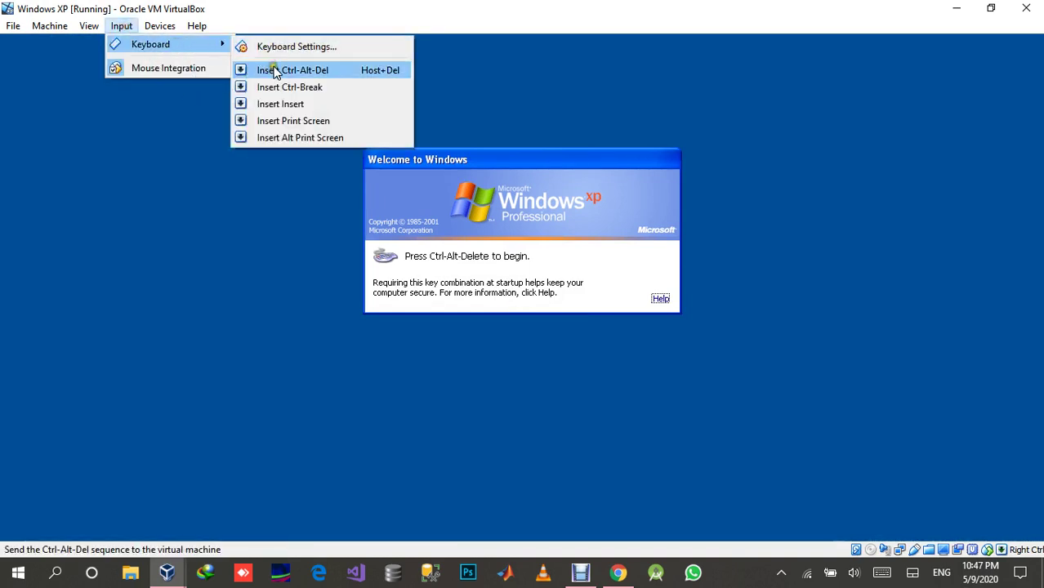
left_click(275, 70)
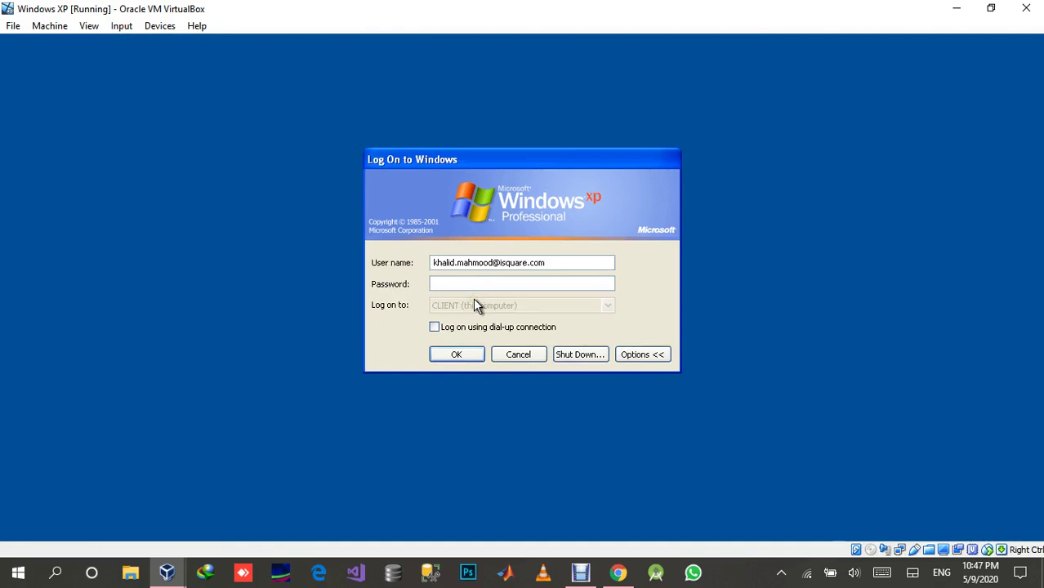
type("1")
key("Return")
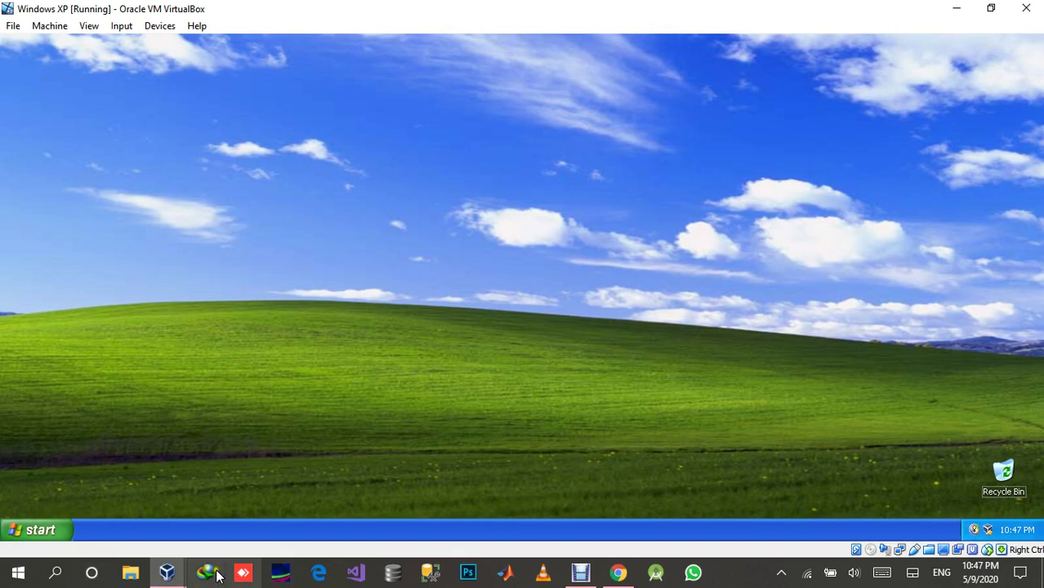
Close the stray download manager and File Explorer windows and bring the Windows Server 2016 PDC VM forward.
left_click(167, 573)
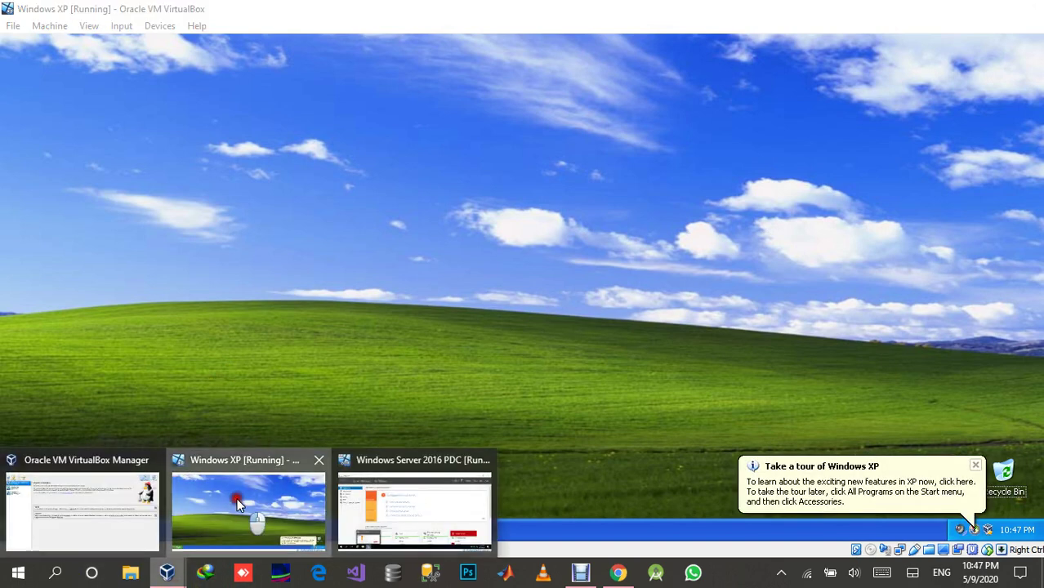
left_click(210, 504)
left_click(168, 573)
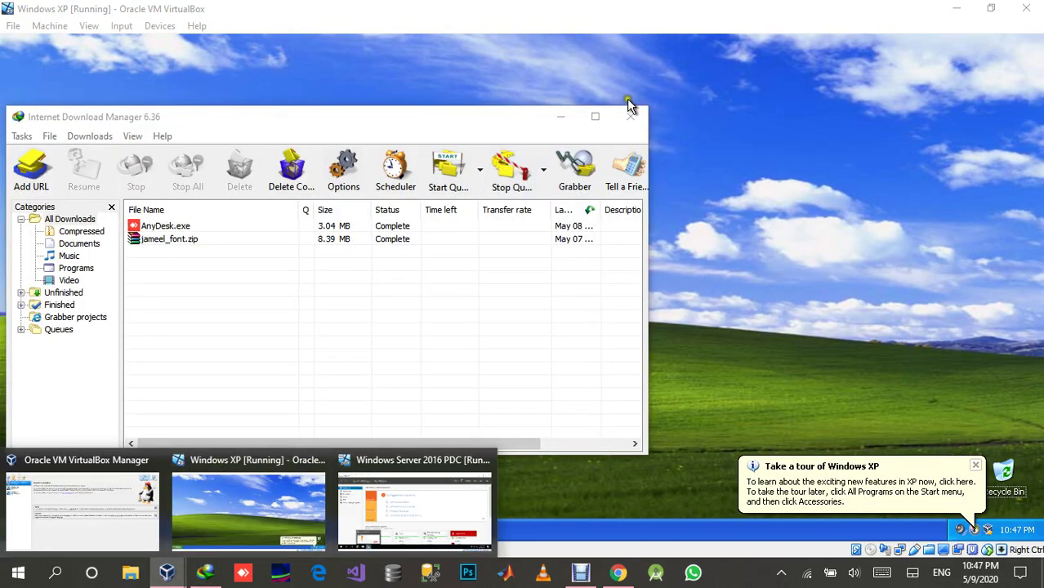
left_click(630, 116)
left_click(167, 573)
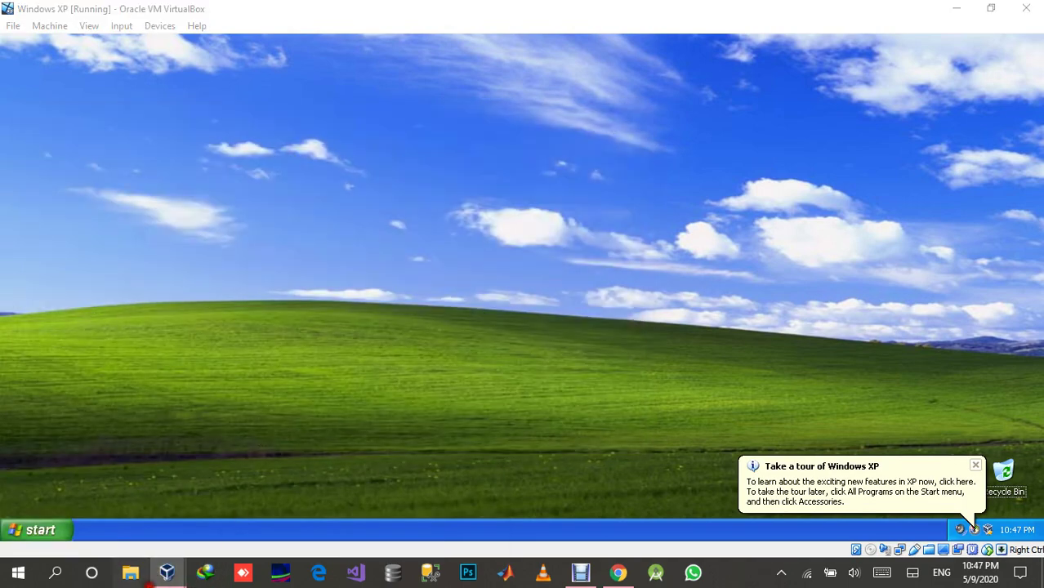
key("super+e")
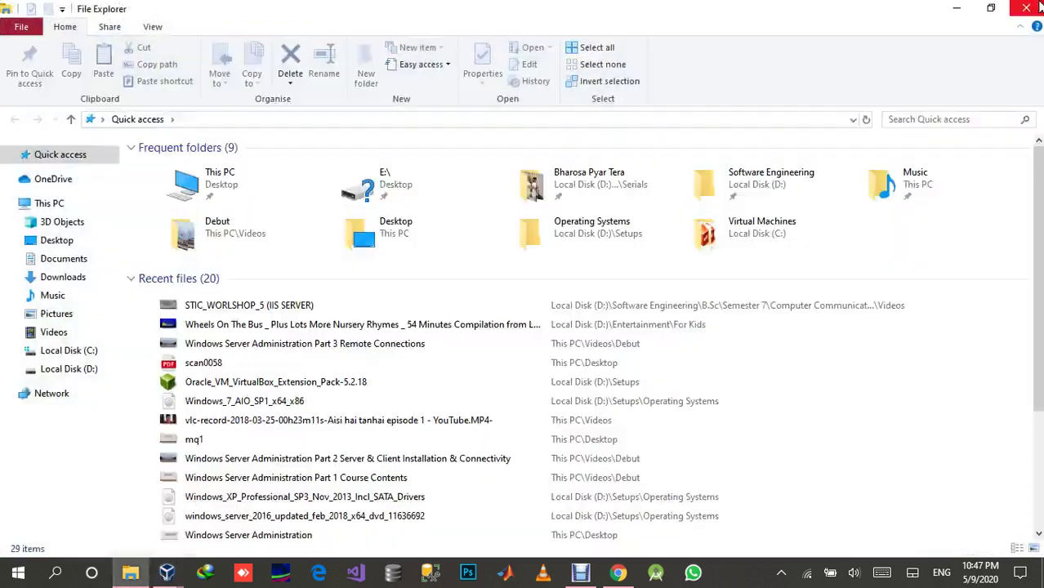
left_click(1027, 8)
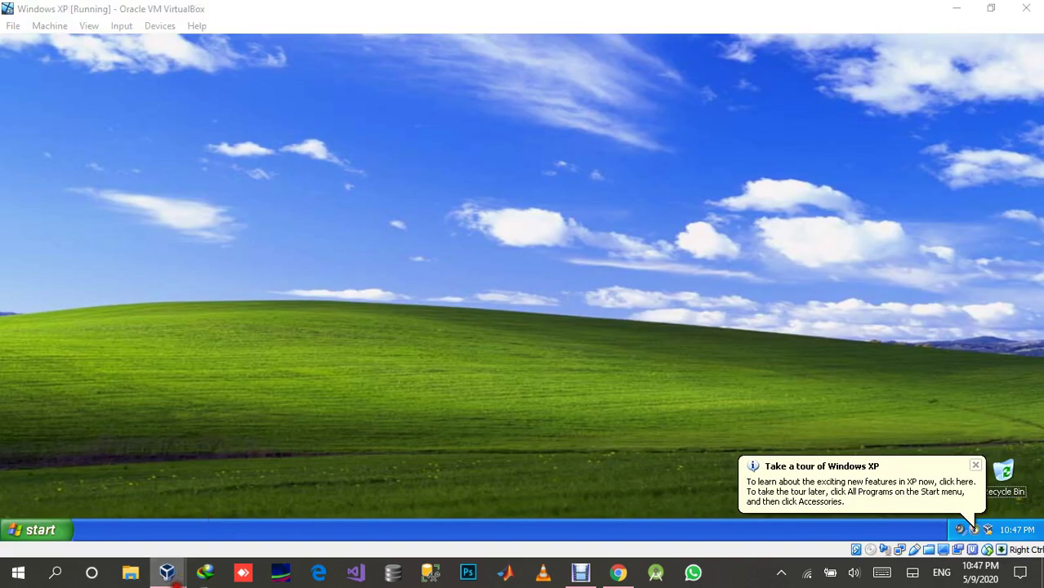
mouse_move(166, 573)
left_click(369, 498)
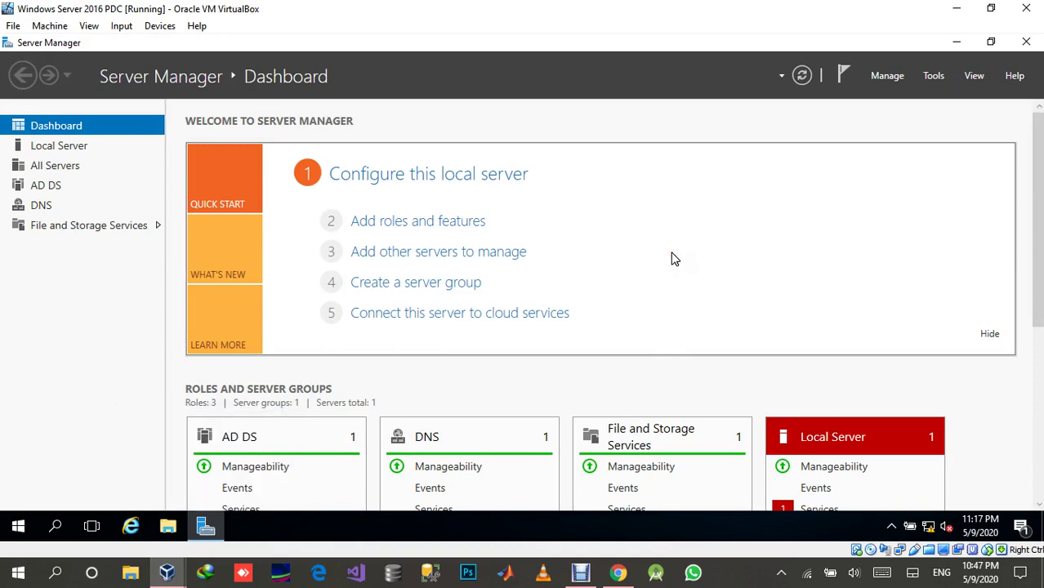
Run gpupdate from the server's Run prompt to refresh group policy.
key("super+r")
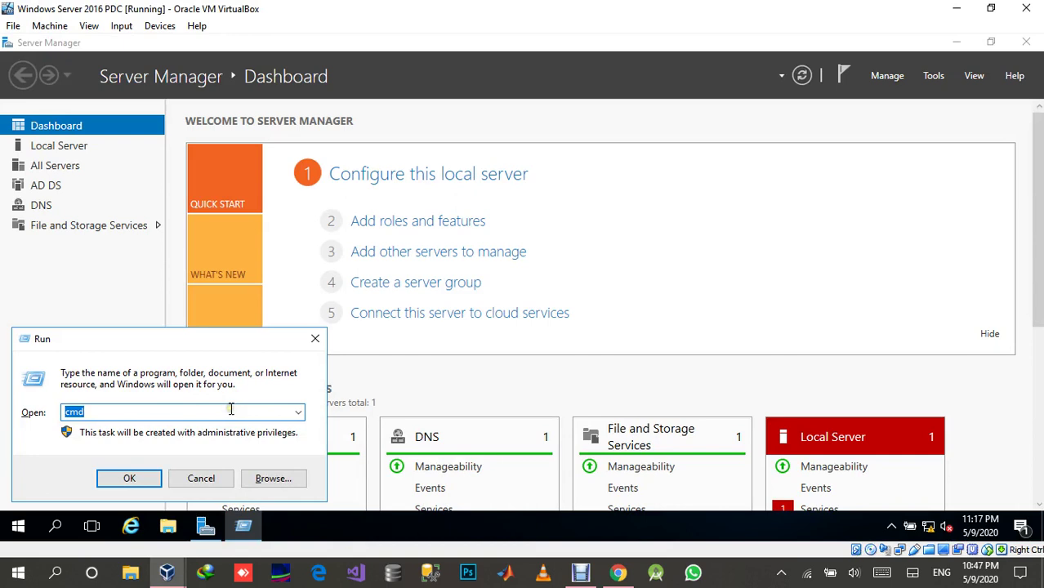
type("g")
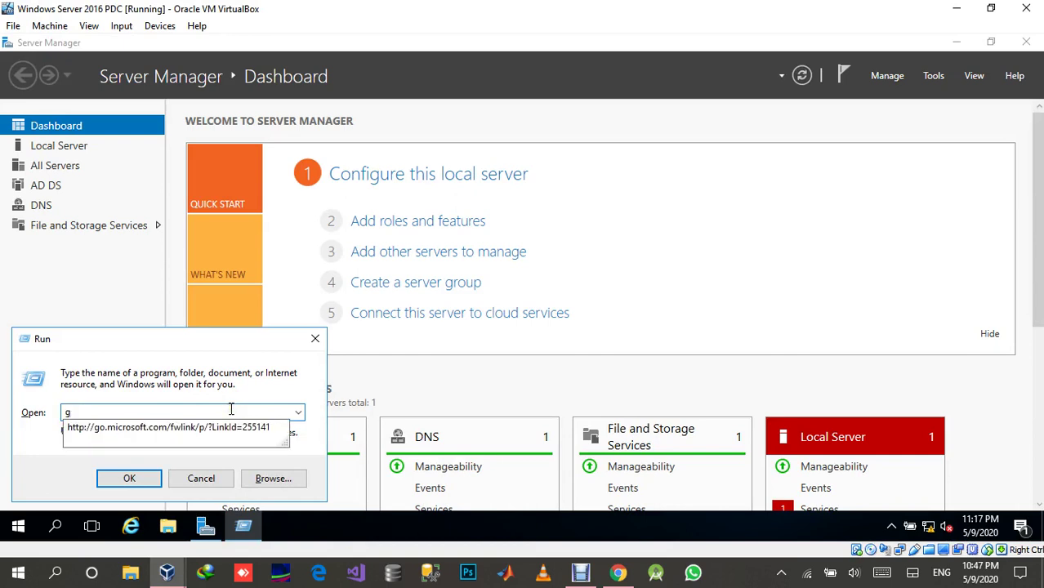
type("pupdate")
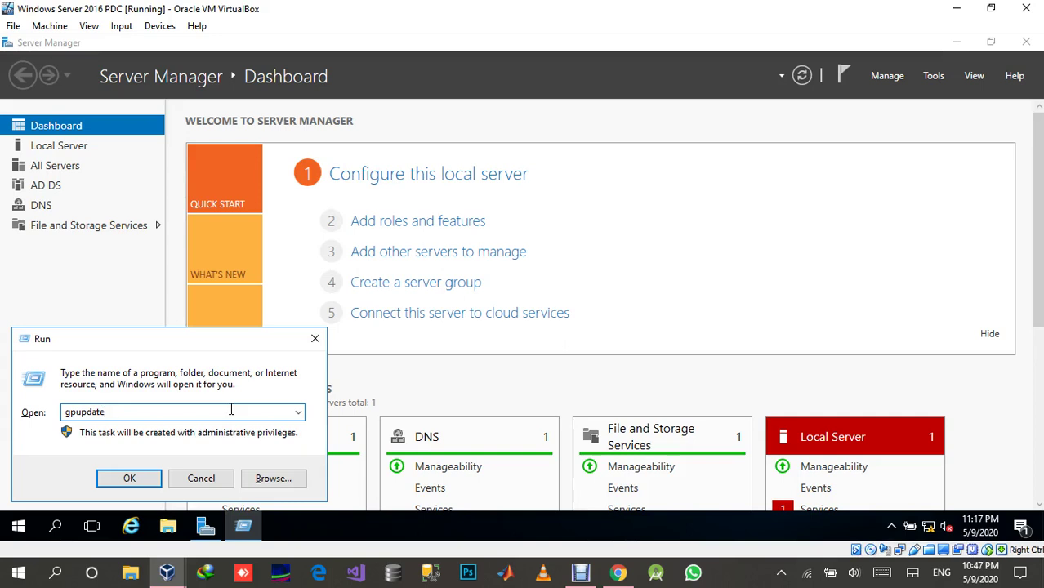
key("Return")
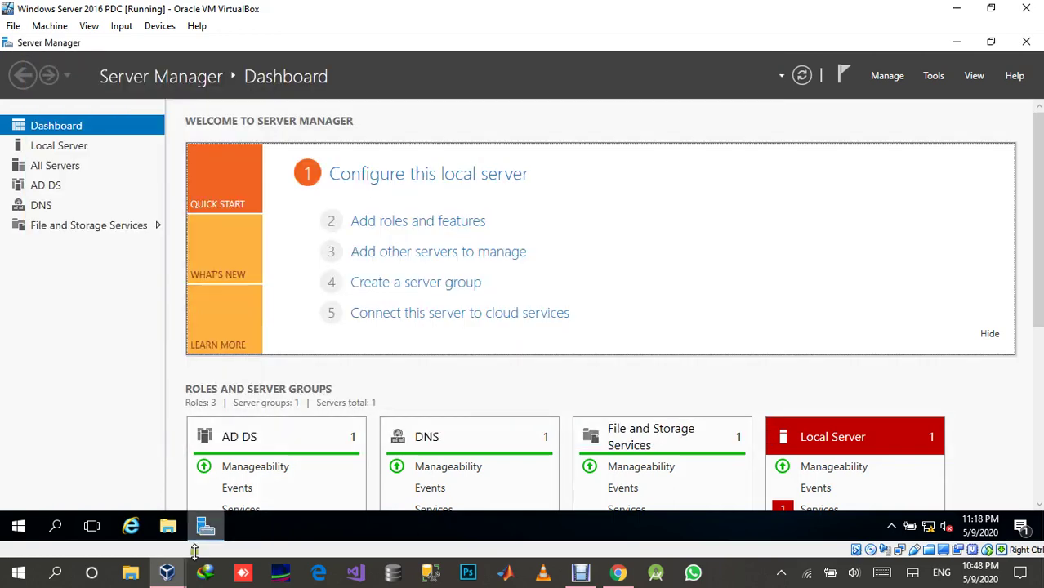
Switch to the XP VM and run gpupdate there too.
mouse_move(167, 572)
left_click(268, 505)
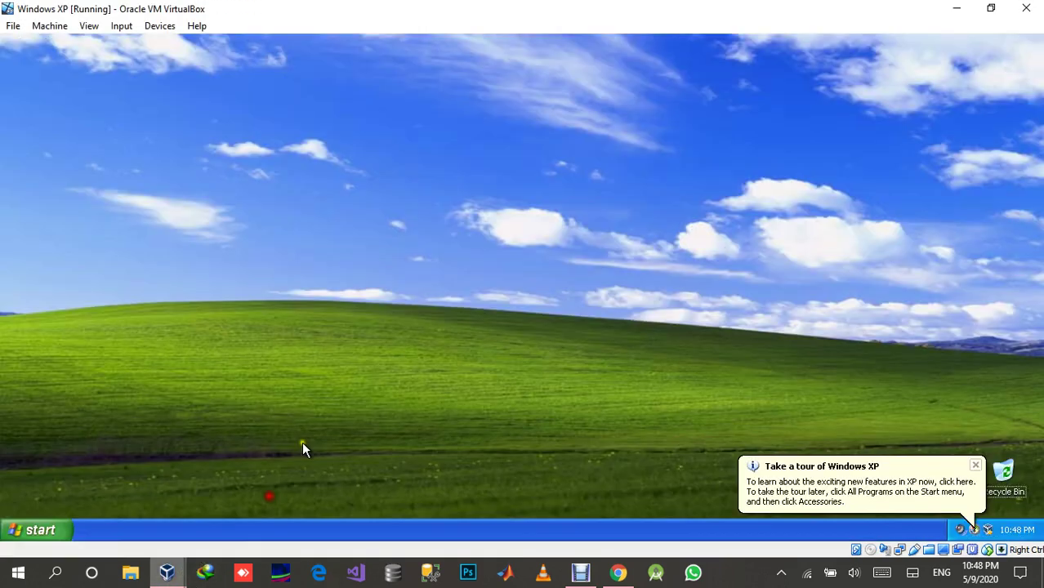
key("super+r")
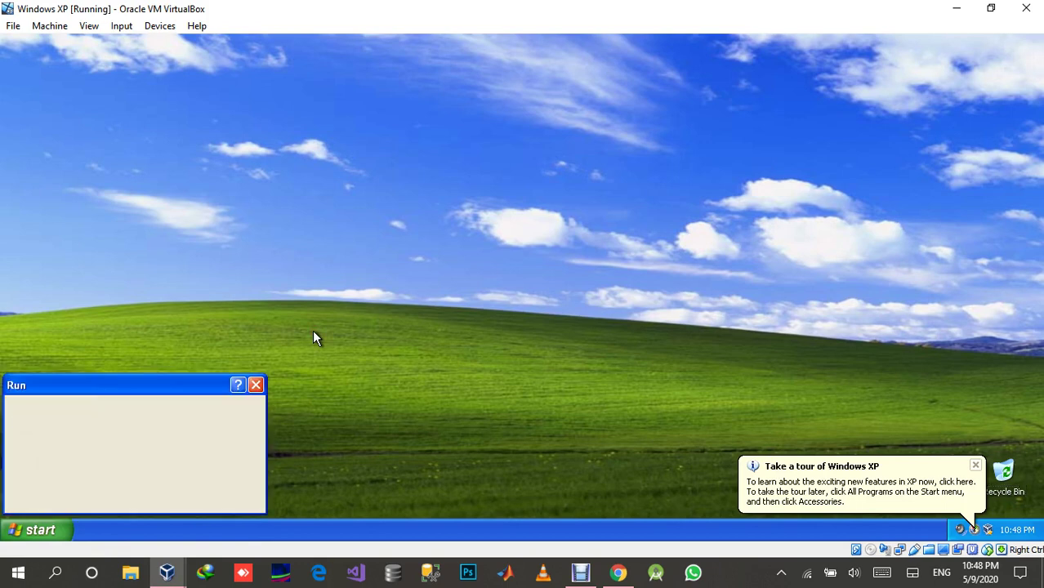
type("gp")
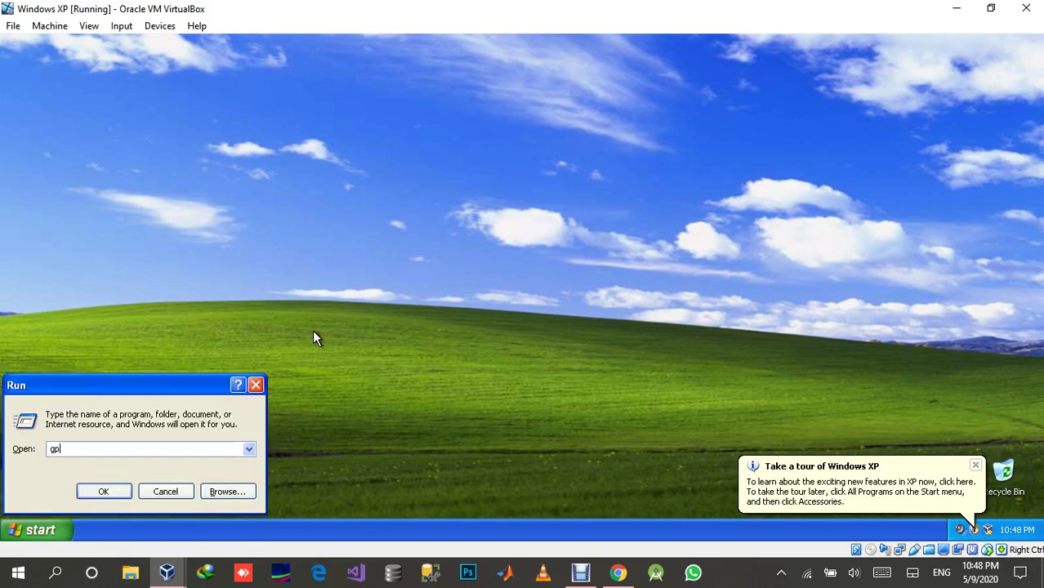
type("update")
key("Return")
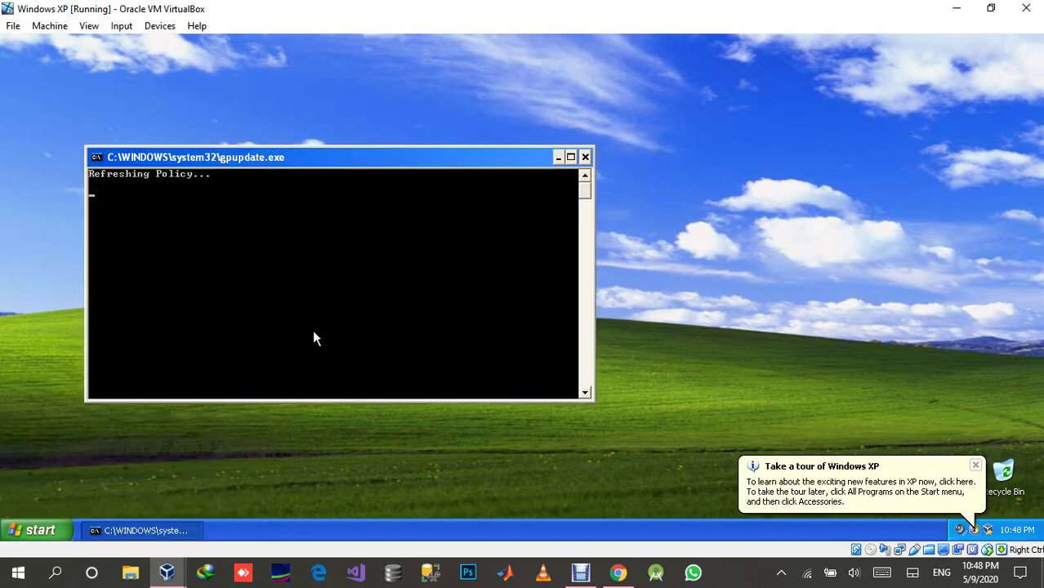
Log the domain user off Windows XP, after cancelling a first attempt.
left_click(33, 531)
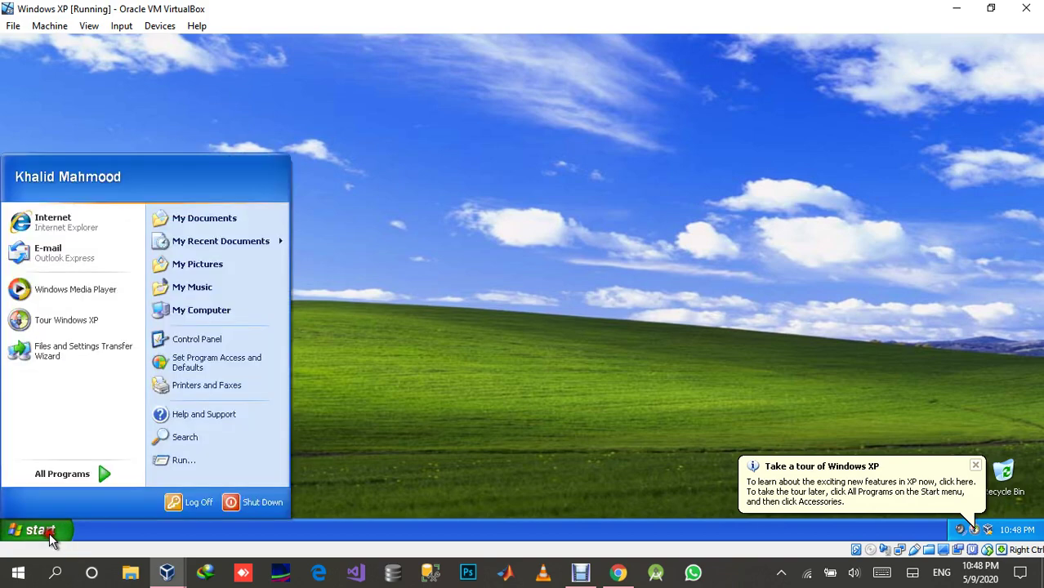
left_click(191, 501)
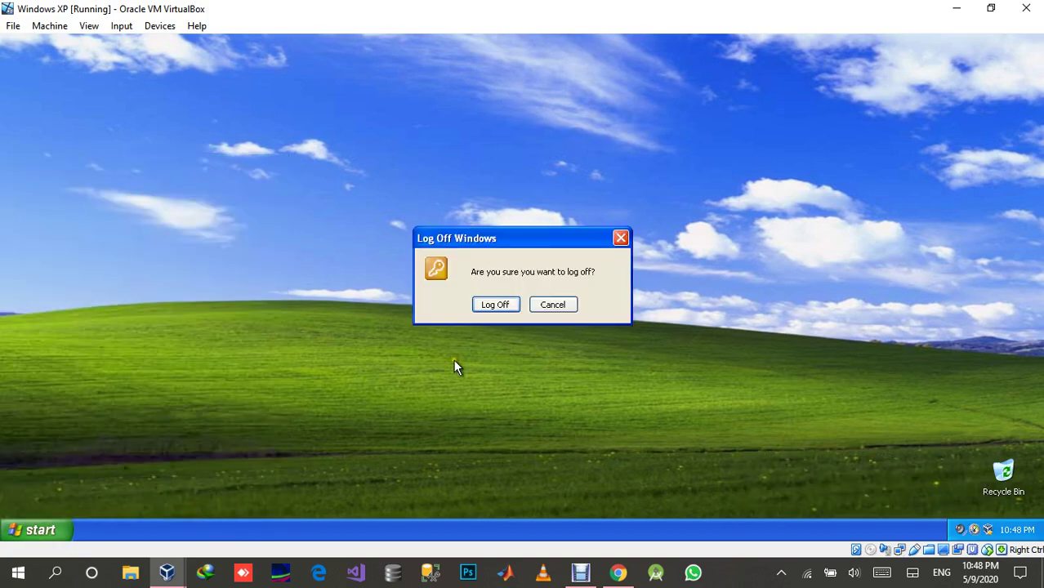
left_click(559, 303)
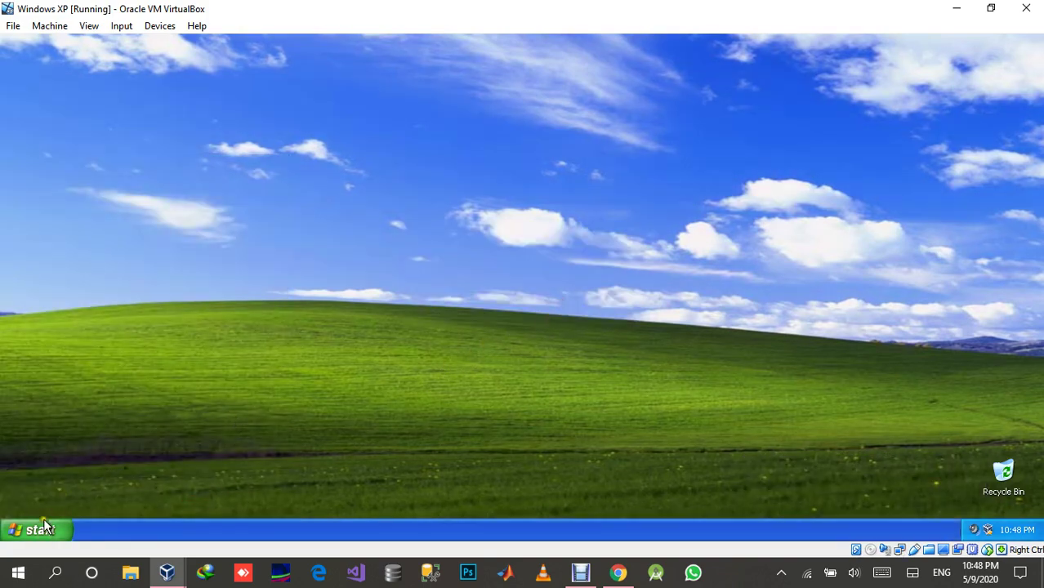
left_click(45, 527)
left_click(191, 500)
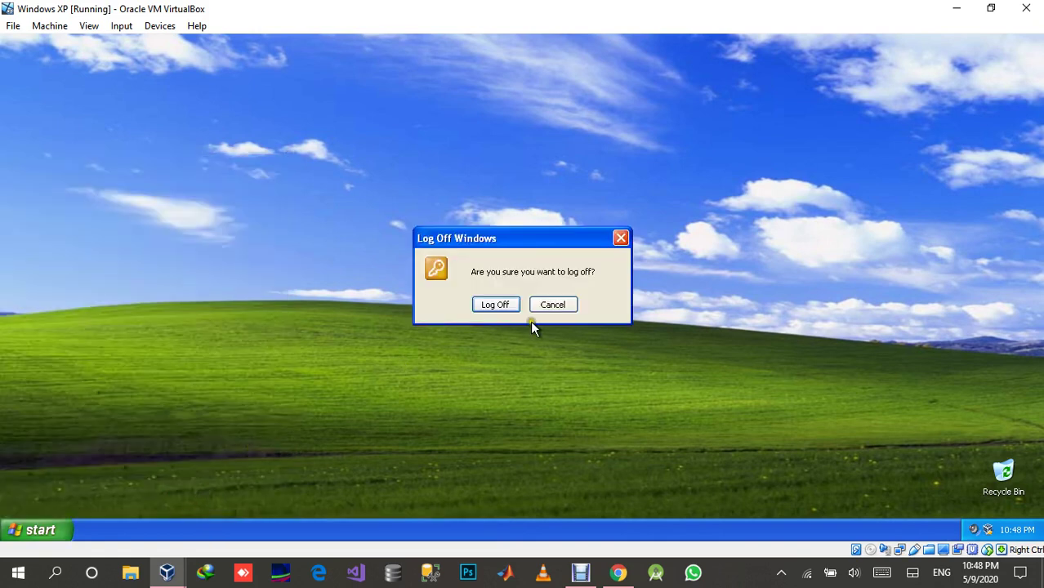
left_click(493, 304)
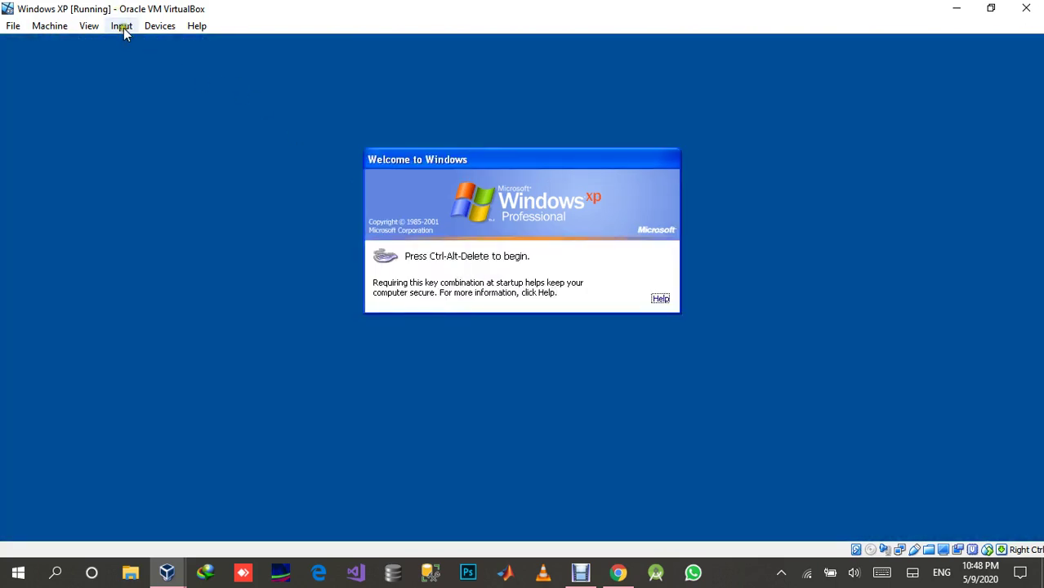
Send Ctrl-Alt-Del and sign back in with the domain user's password.
left_click(124, 27)
mouse_move(222, 47)
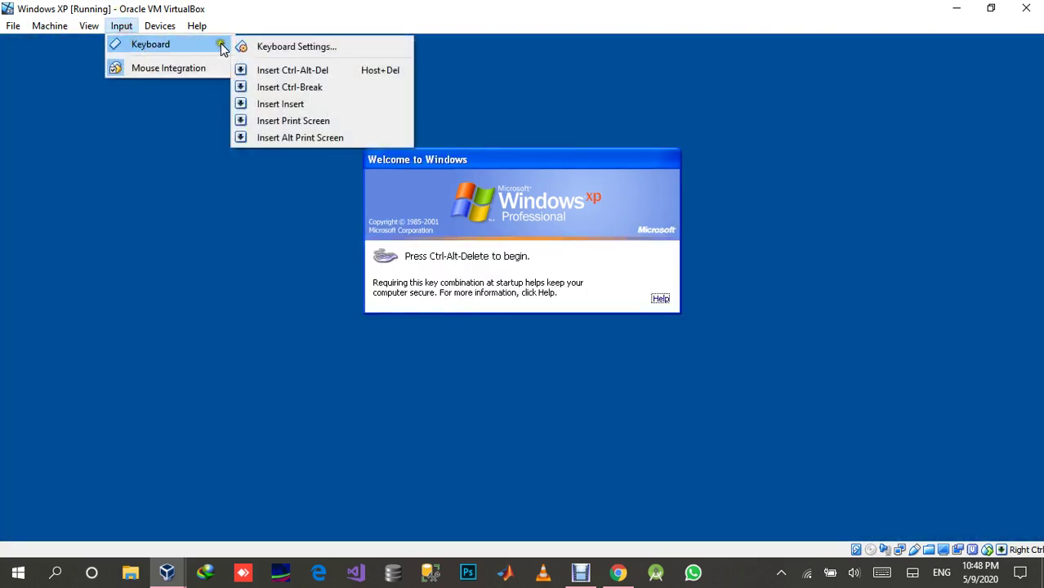
left_click(261, 70)
type("12")
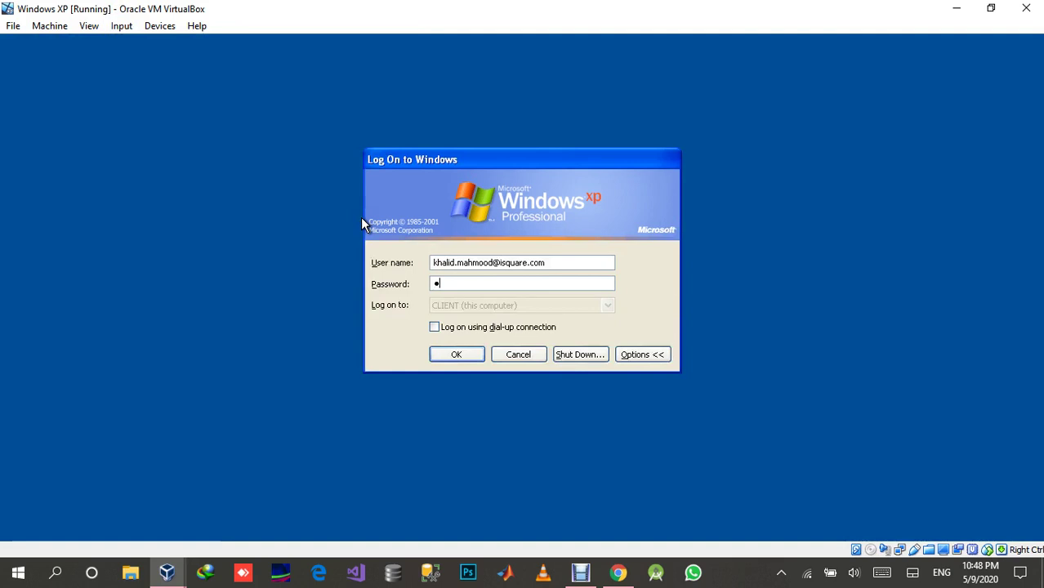
type("3456789")
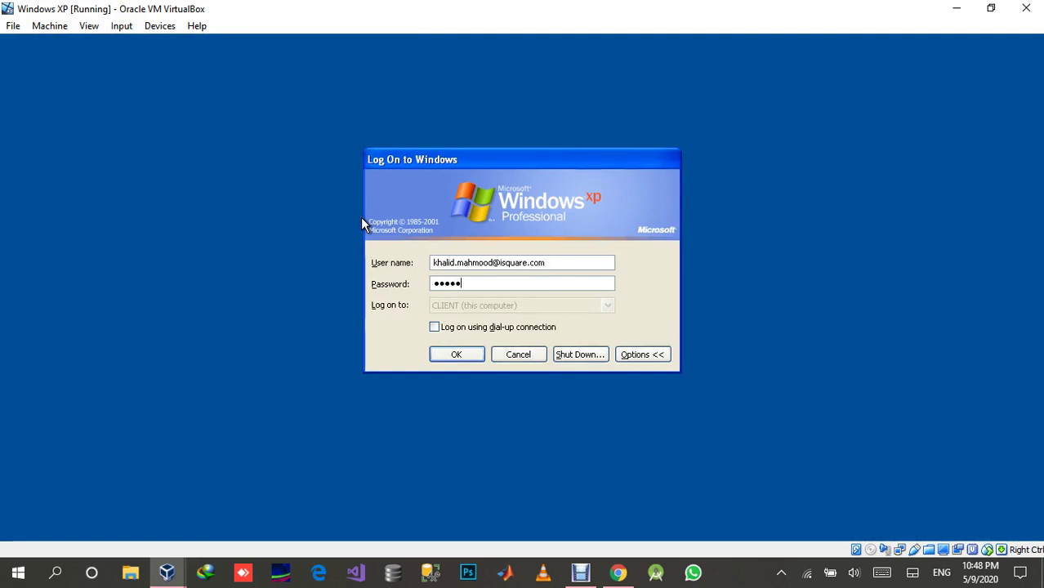
type("012")
key("Return")
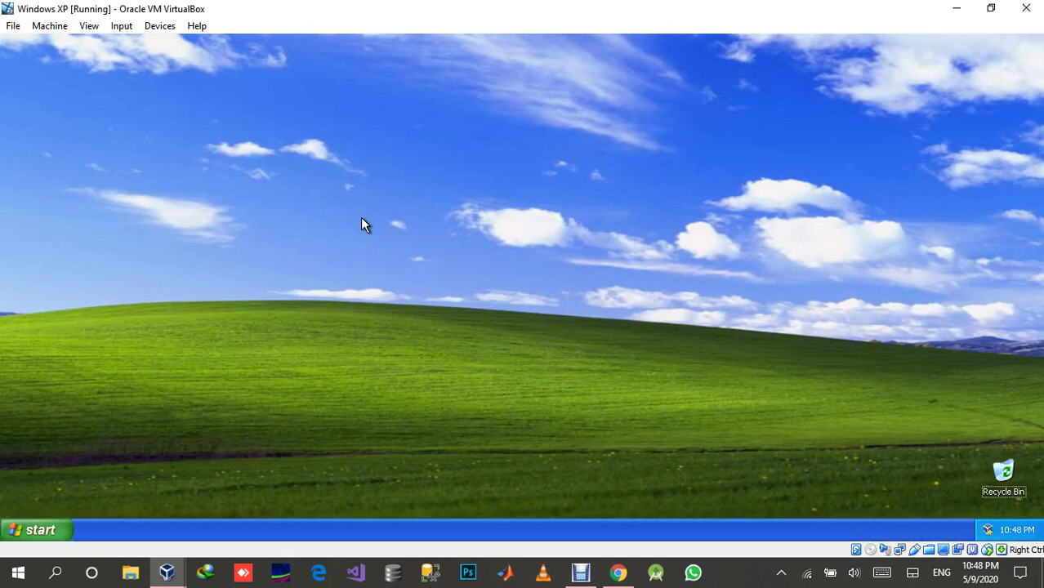
Log the domain user off the XP guest once more.
mouse_move(1018, 533)
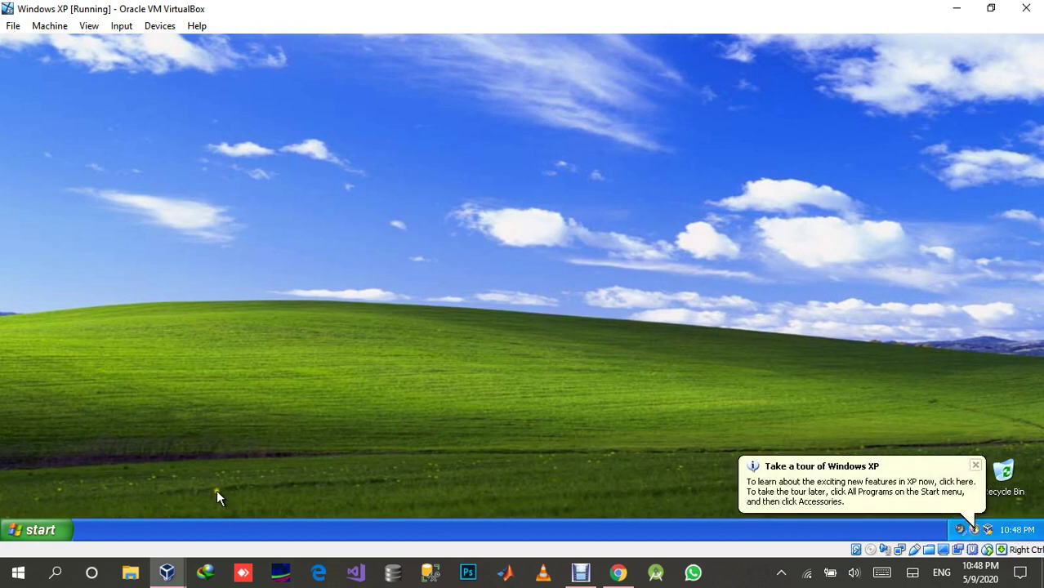
left_click(65, 531)
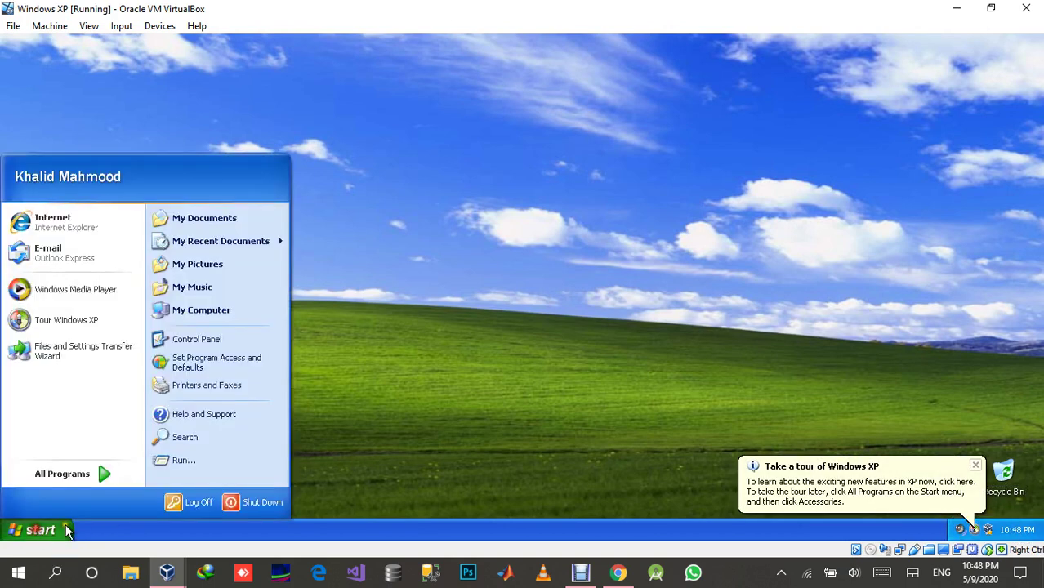
left_click(199, 502)
left_click(499, 308)
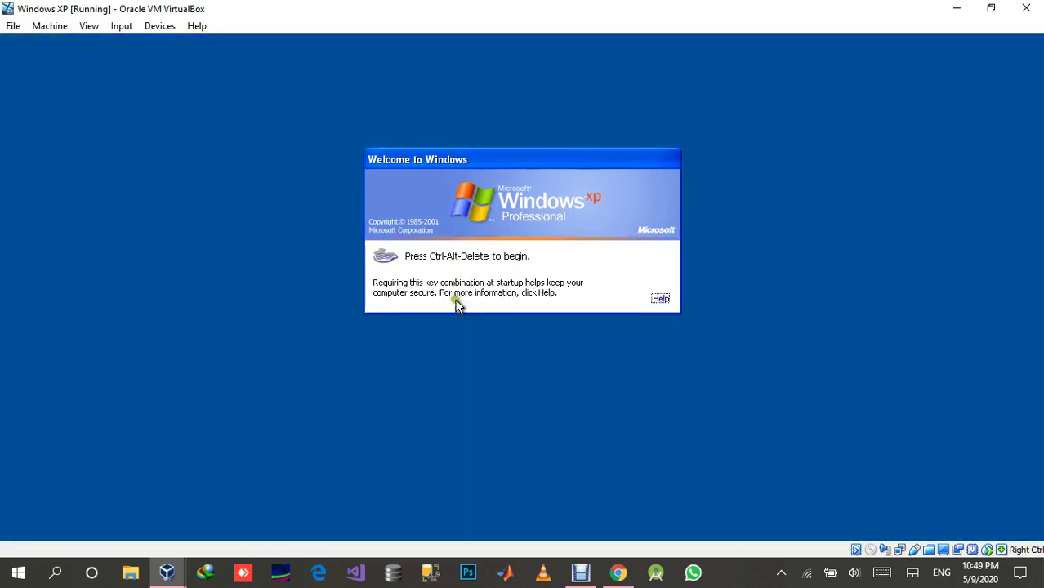
Send Ctrl-Alt-Del to show the Log On to Windows dialog and select the existing user name.
left_click(122, 26)
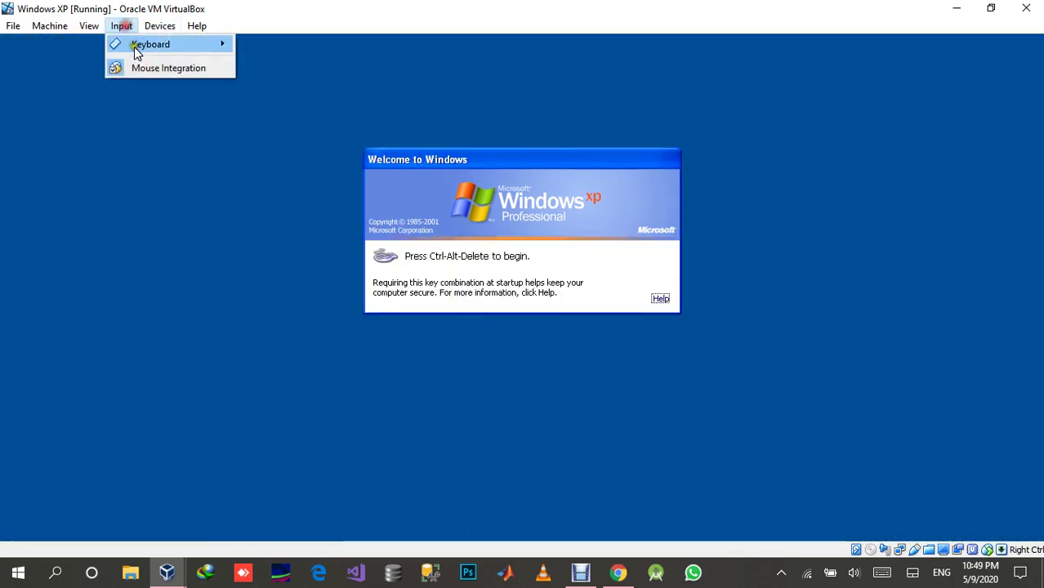
mouse_move(203, 44)
left_click(276, 73)
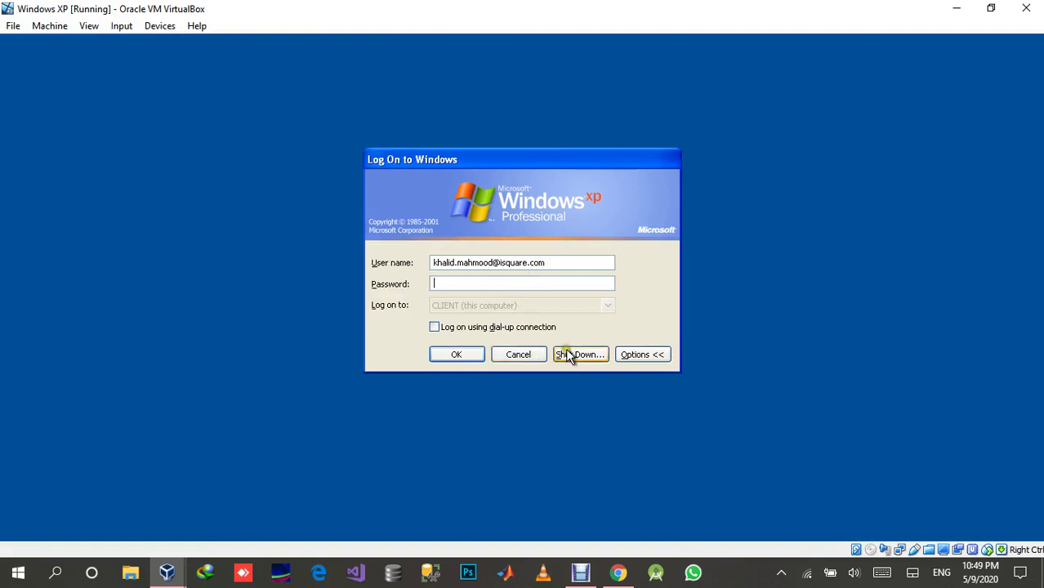
left_click_drag(549, 264, 426, 263)
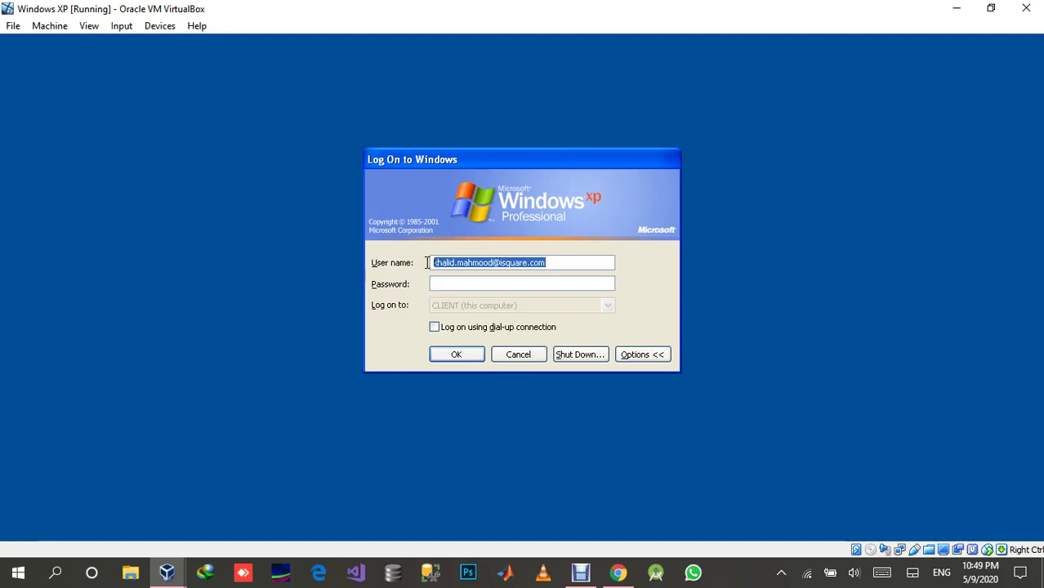
Log on with the local account name to CLIENT (this computer) instead of the domain.
type("KHALID")
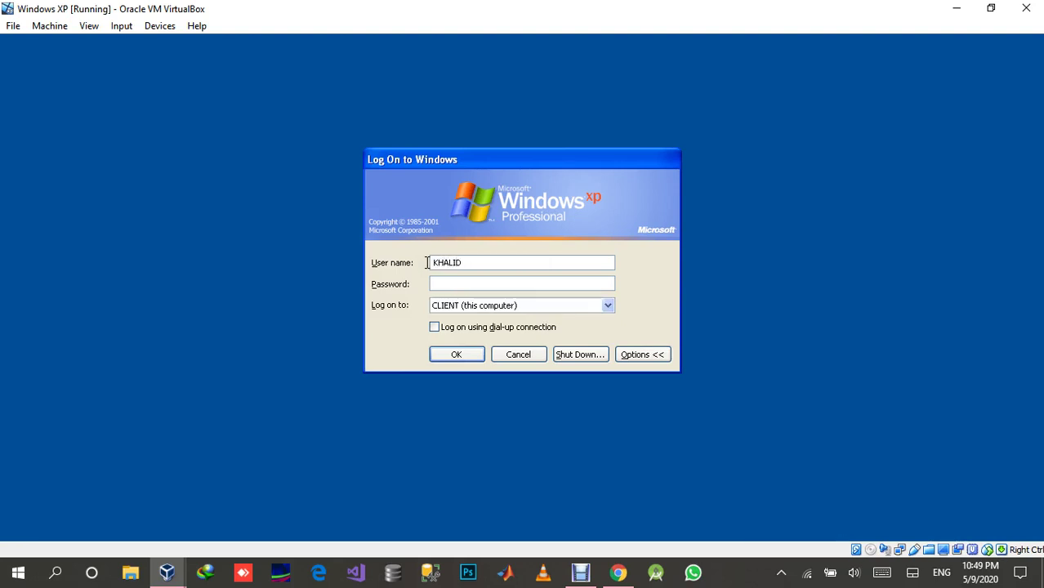
key("Tab")
key("Tab")
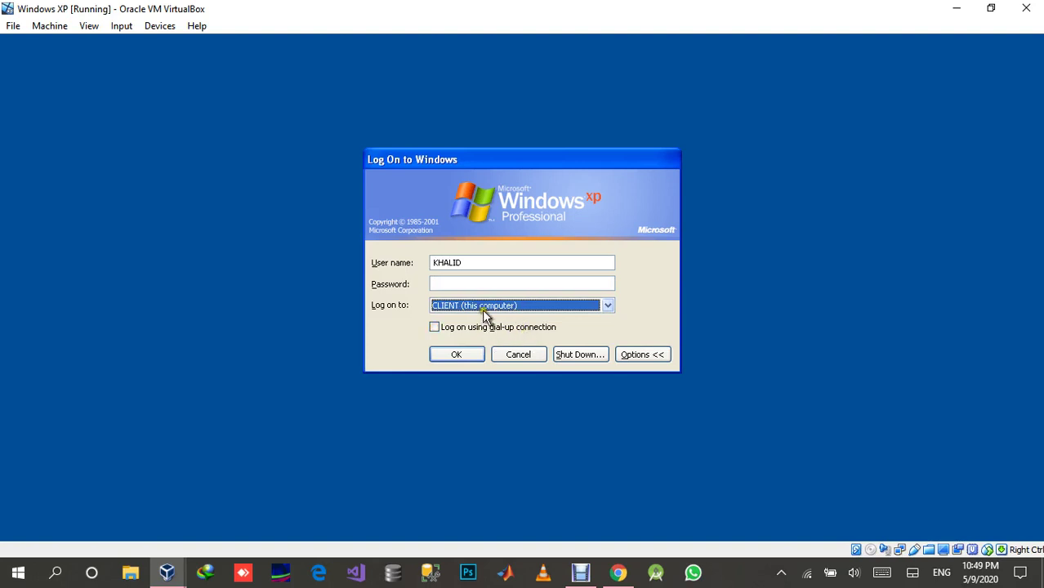
left_click(484, 306)
left_click(484, 315)
left_click(460, 353)
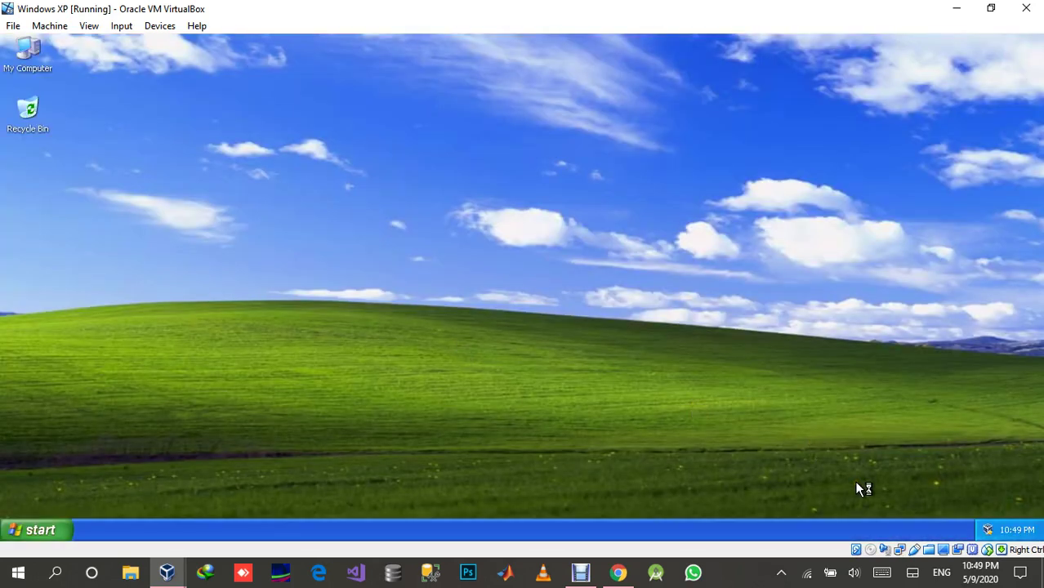
Set the XP guest's time zone to (GMT+05:00) Islamabad, Karachi from the clock's date/time settings.
right_click(1017, 533)
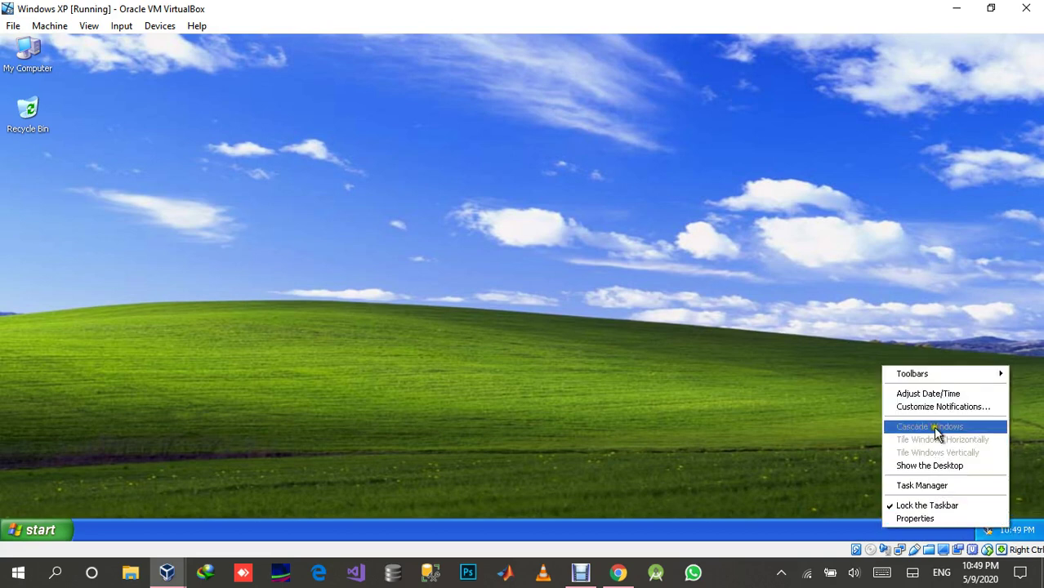
left_click(932, 395)
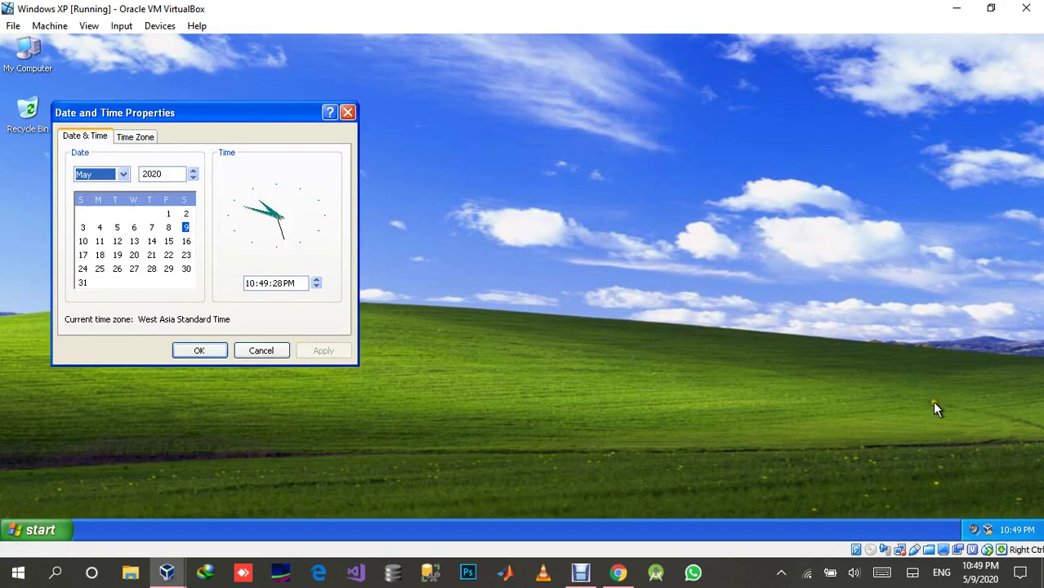
left_click(131, 136)
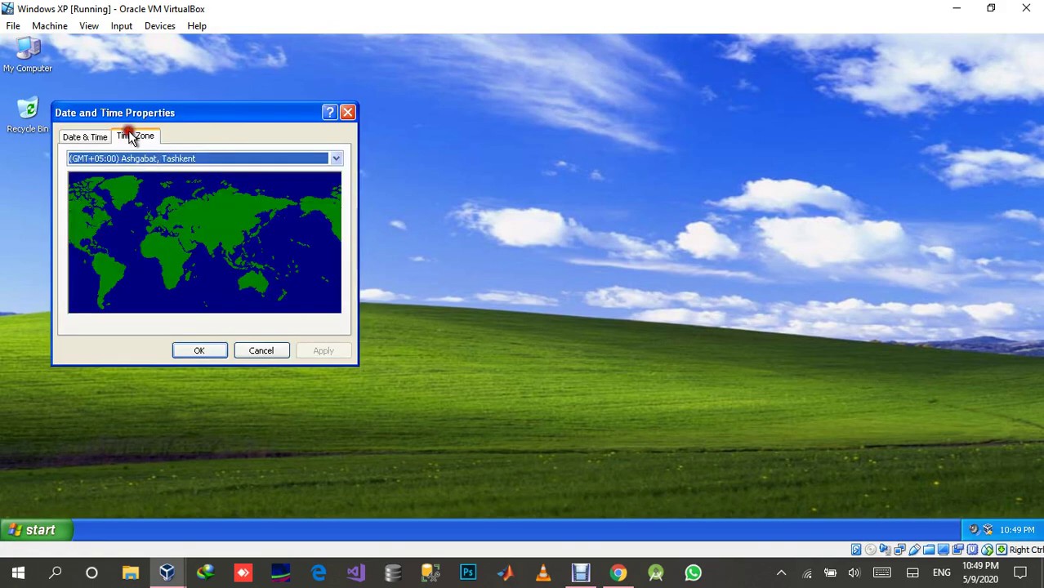
left_click(206, 160)
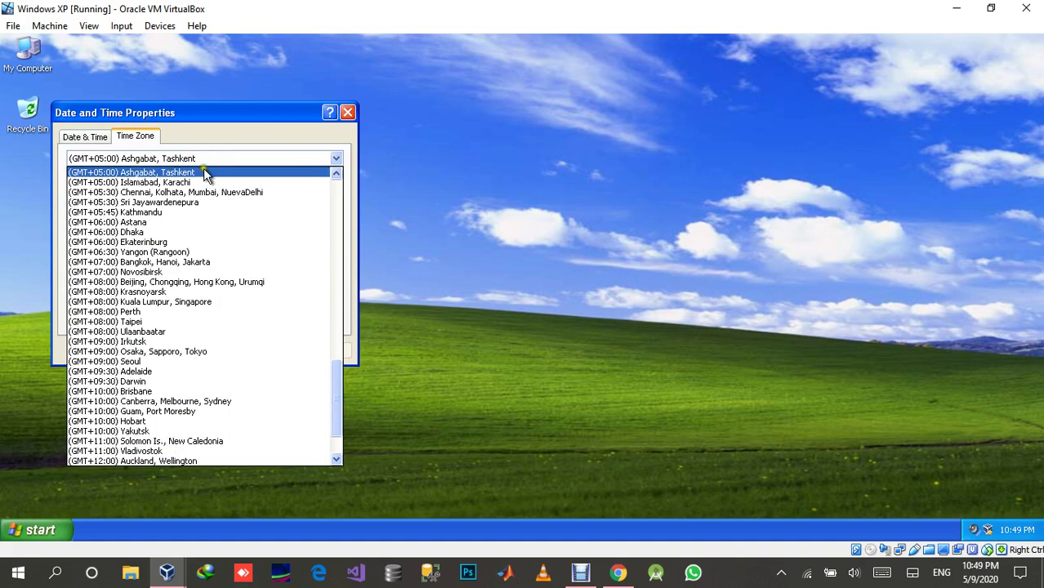
left_click(206, 184)
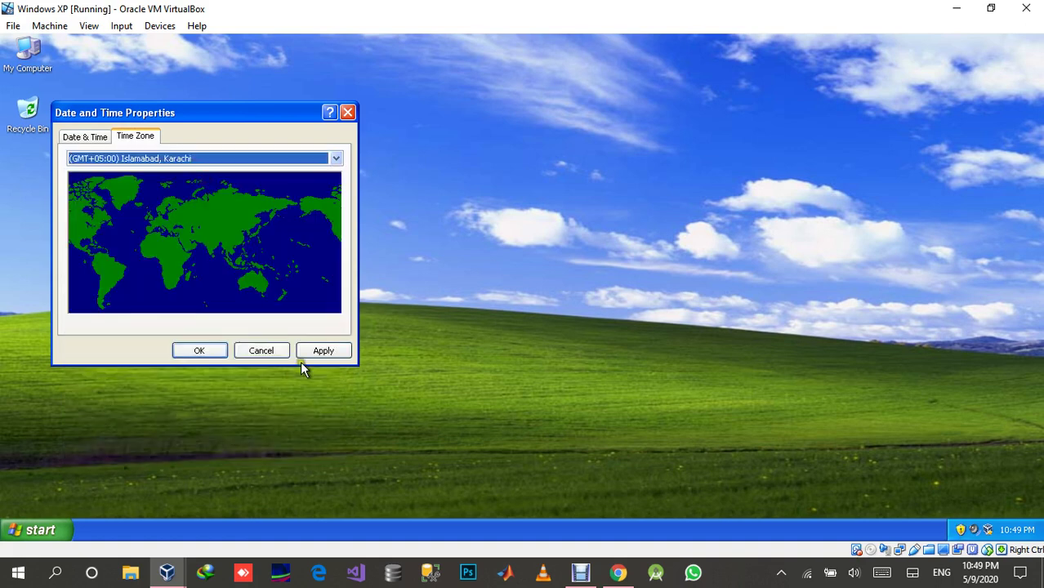
left_click(319, 352)
left_click(184, 349)
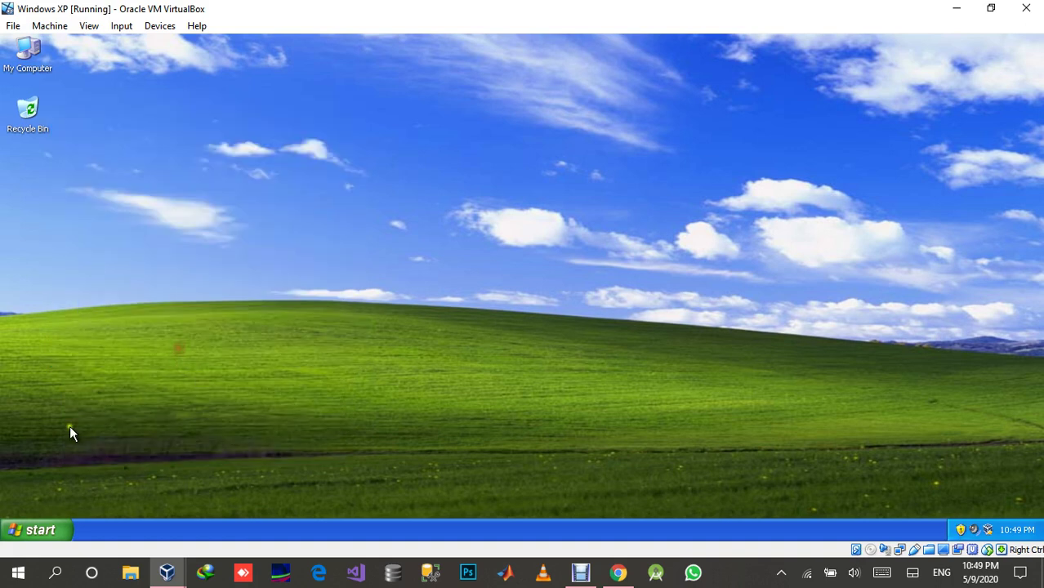
Log the local account off Windows XP from the Start menu.
left_click(45, 531)
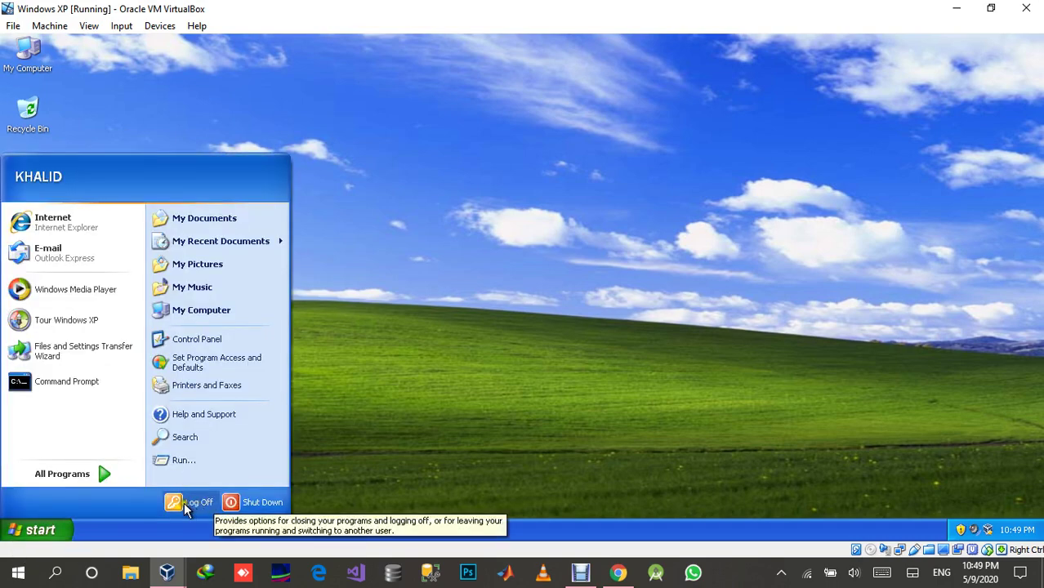
left_click(183, 502)
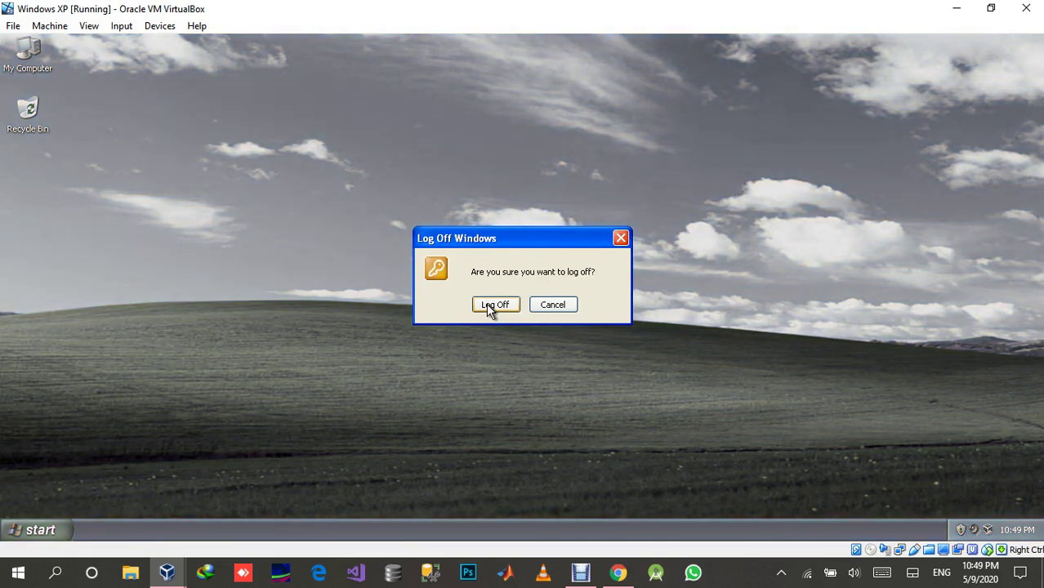
left_click(492, 305)
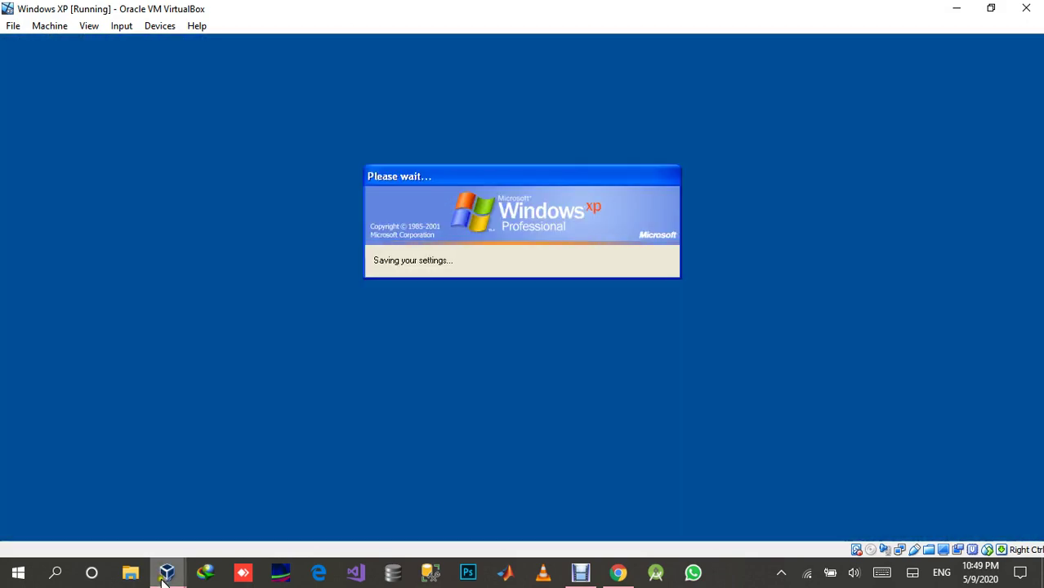
Bring the Windows Server 2016 VM forward and open its Date & time settings from the clock.
mouse_move(167, 572)
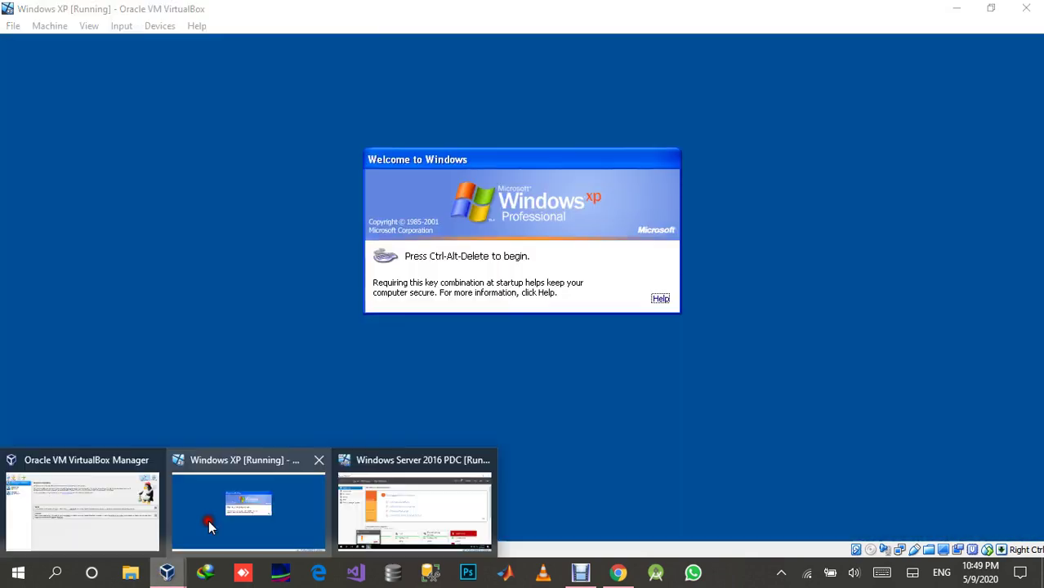
mouse_move(368, 487)
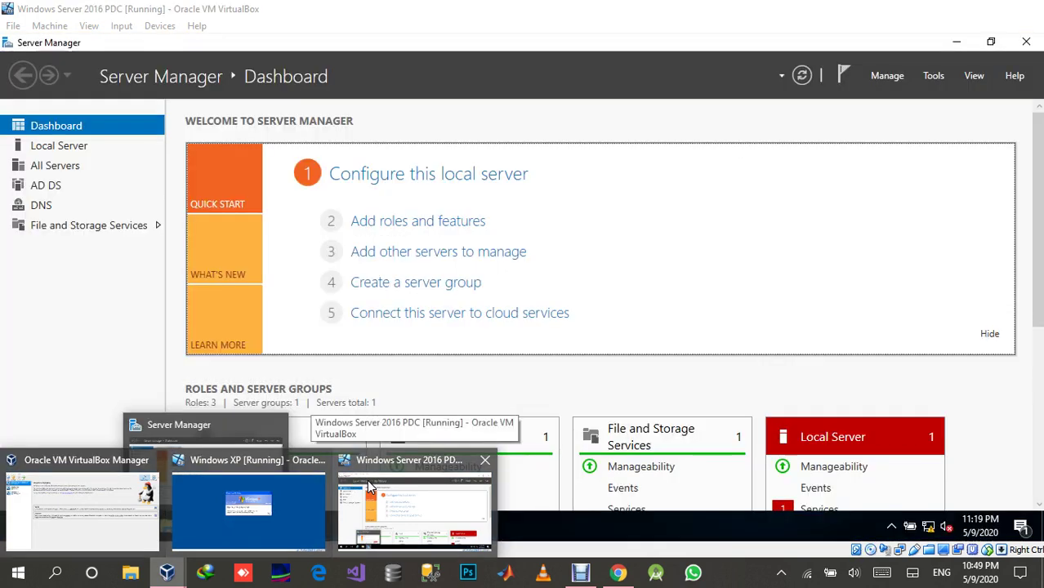
left_click(368, 487)
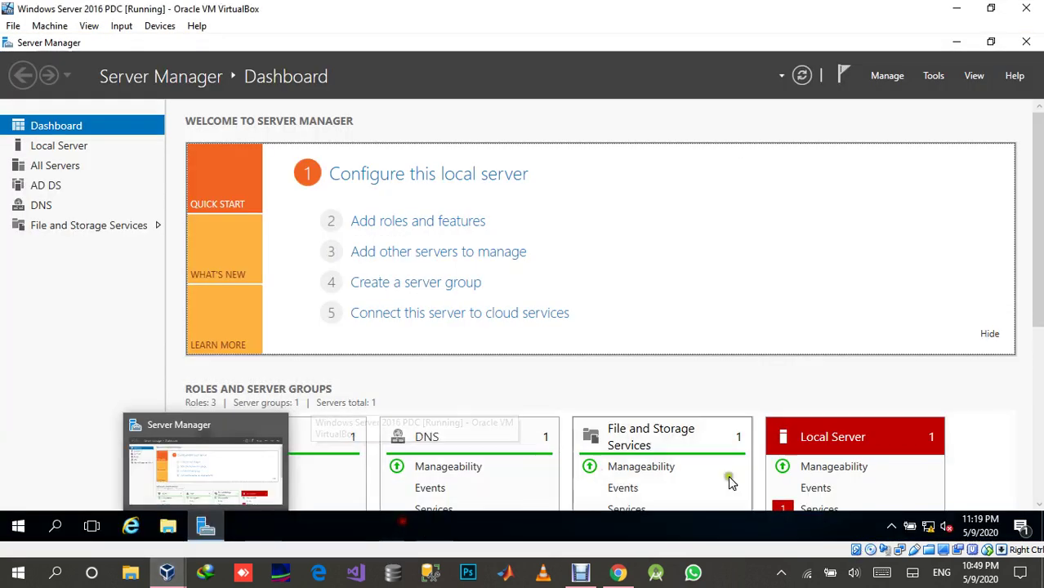
right_click(986, 529)
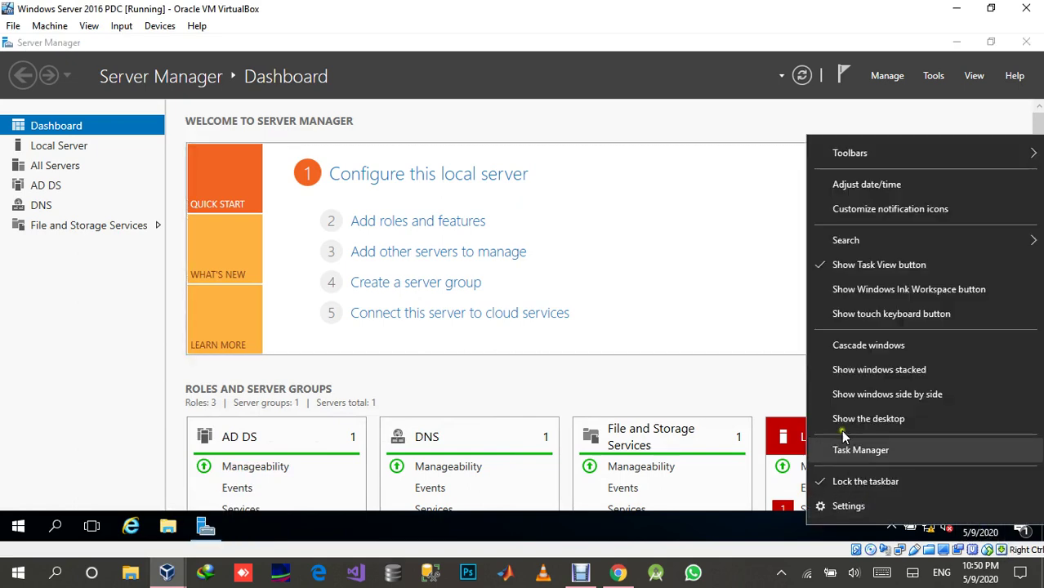
left_click(875, 187)
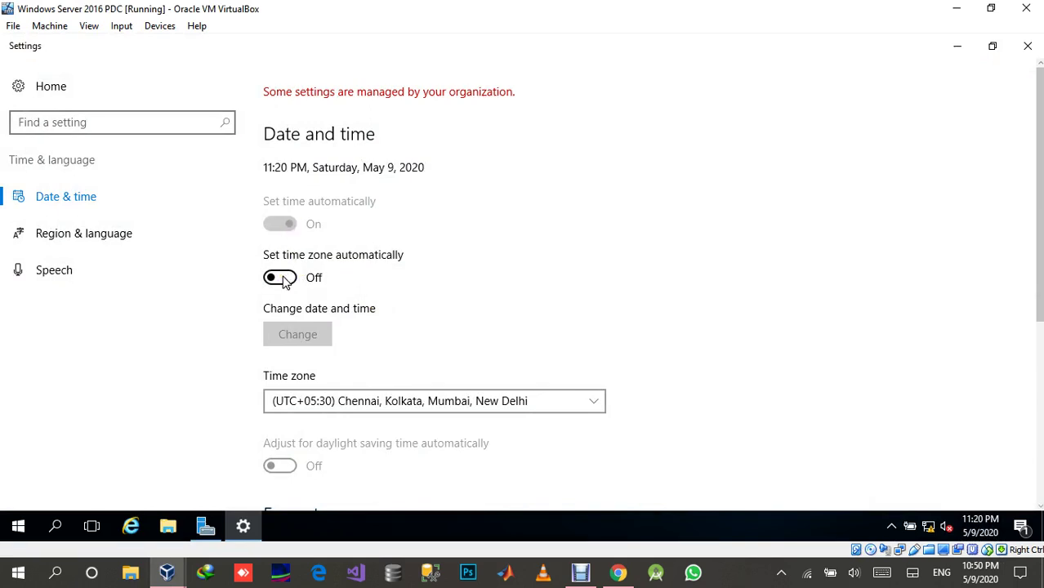
scroll(401, 336, "down", 3)
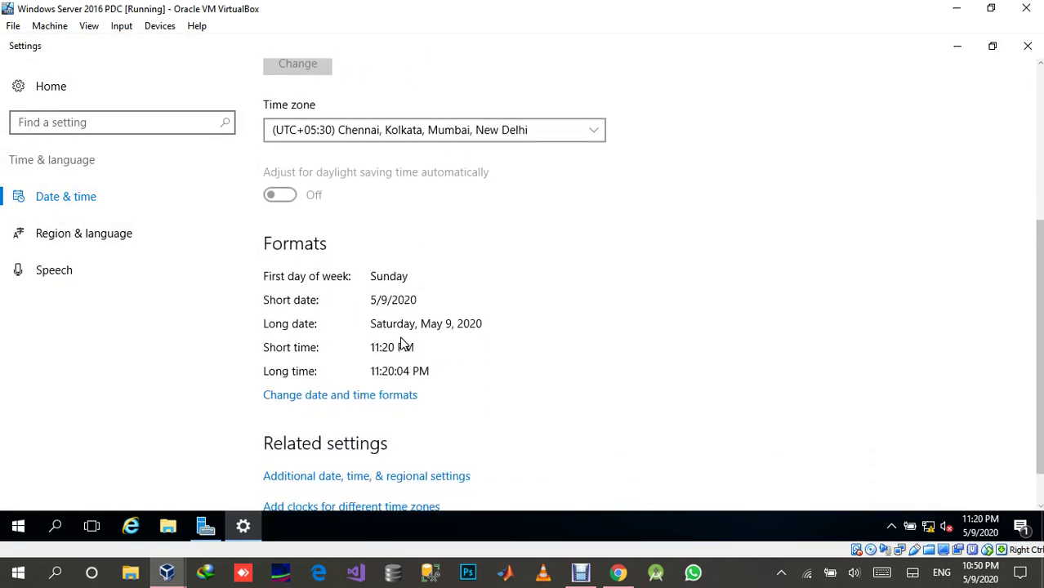
scroll(401, 344, "down", 1)
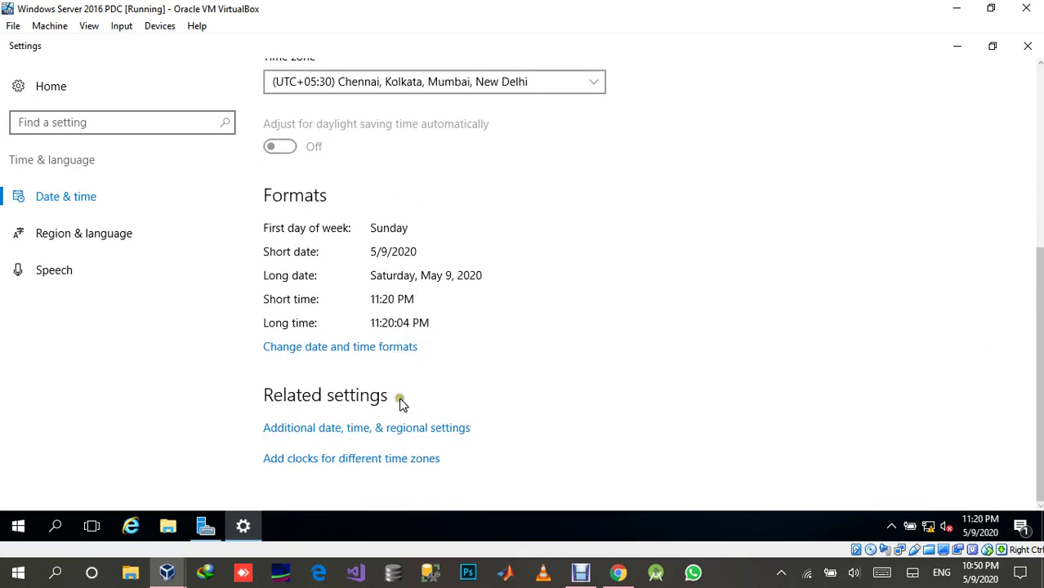
scroll(400, 400, "up", 4)
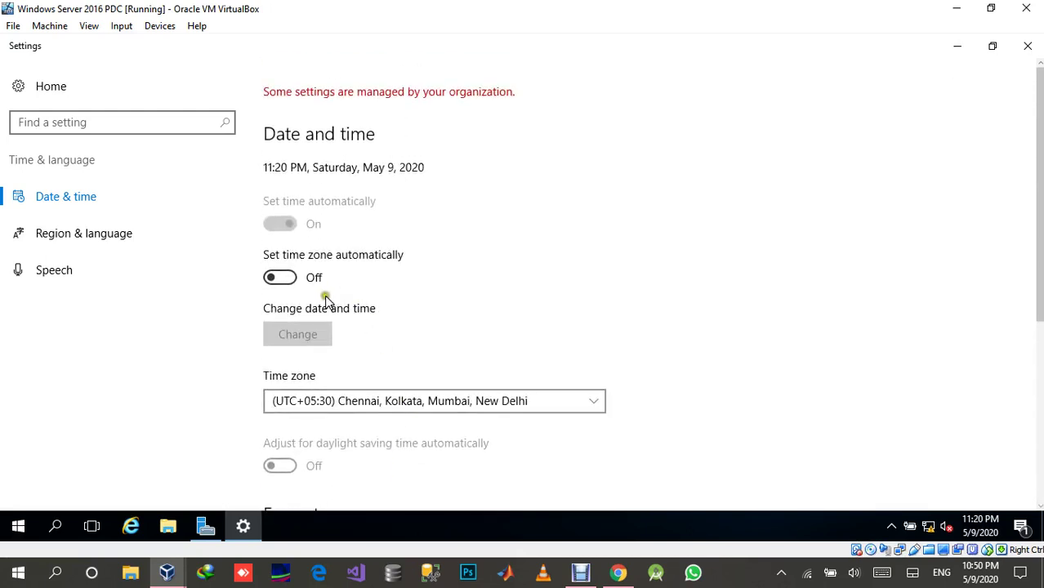
Select (UTC+05:00) Islamabad, Karachi as the server's time zone and close Settings.
left_click(318, 331)
mouse_move(245, 533)
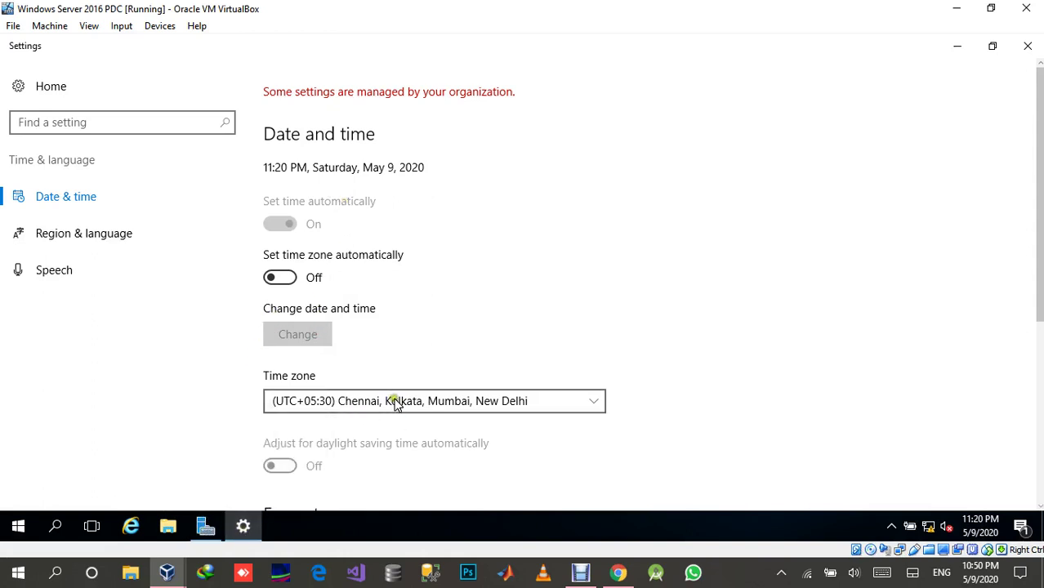
left_click(395, 401)
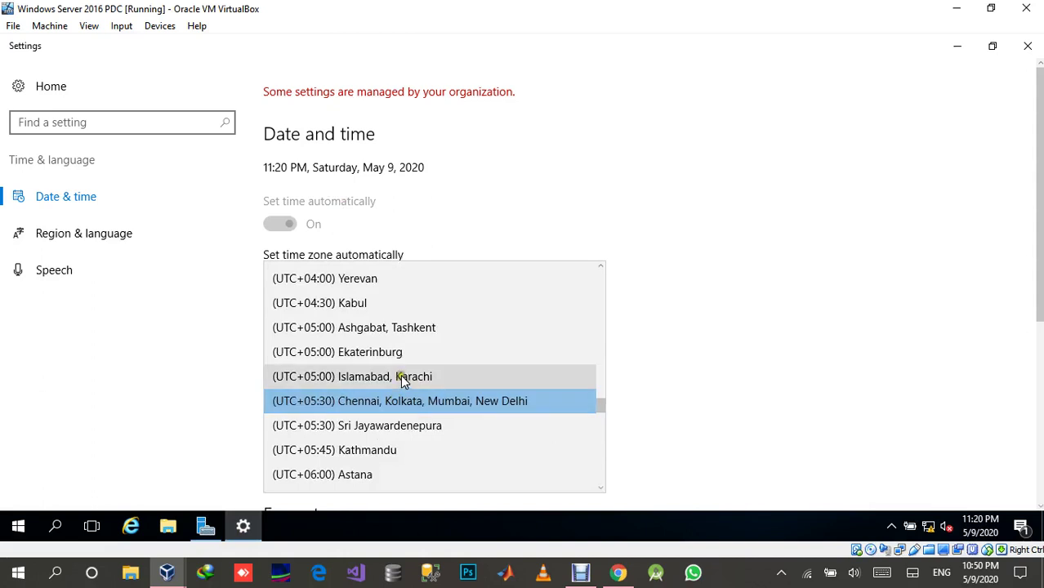
left_click(401, 378)
left_click(435, 337)
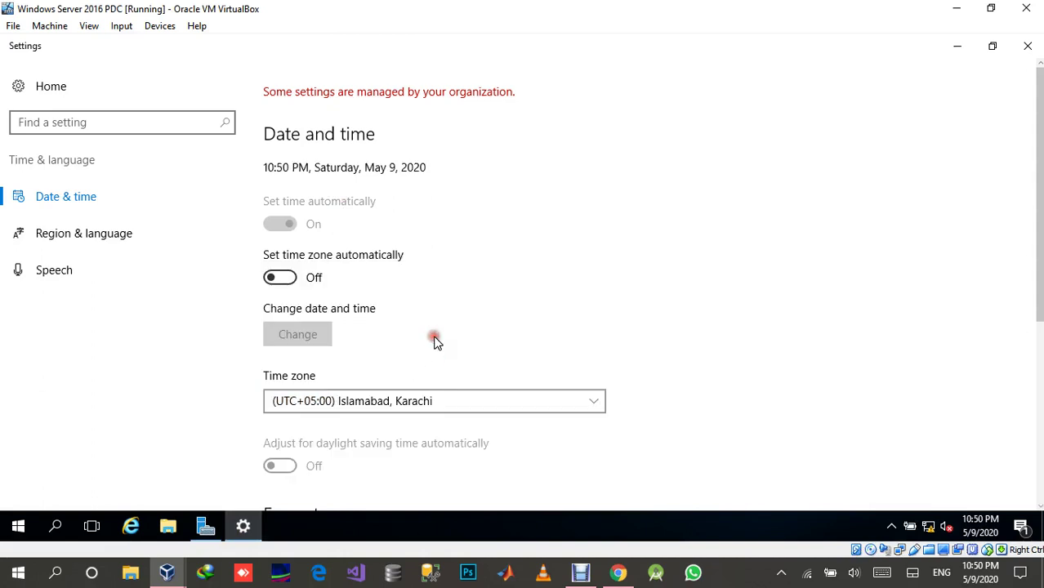
scroll(341, 282, "down", 1)
scroll(343, 290, "up", 1)
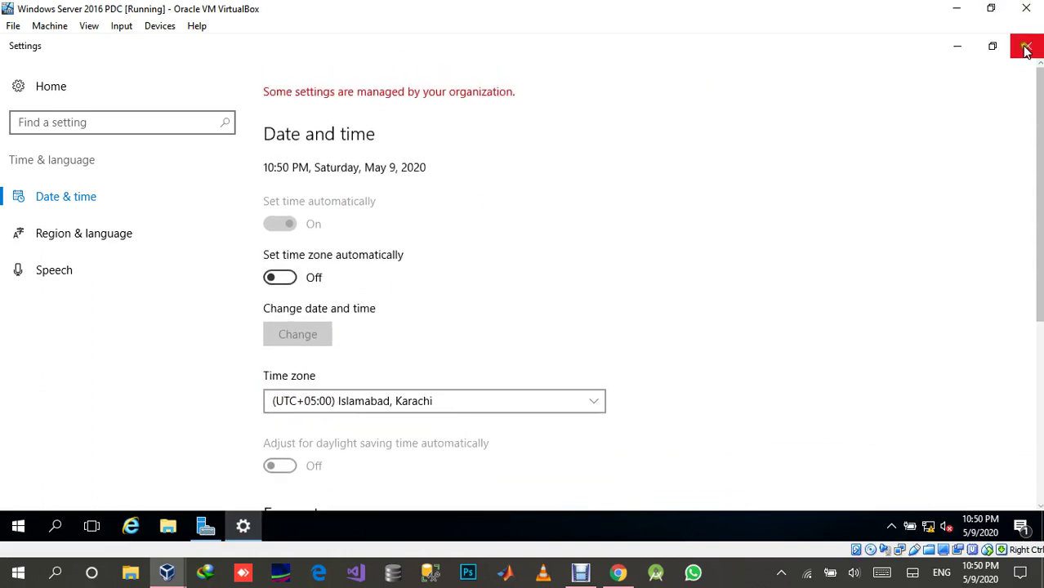
left_click(1026, 45)
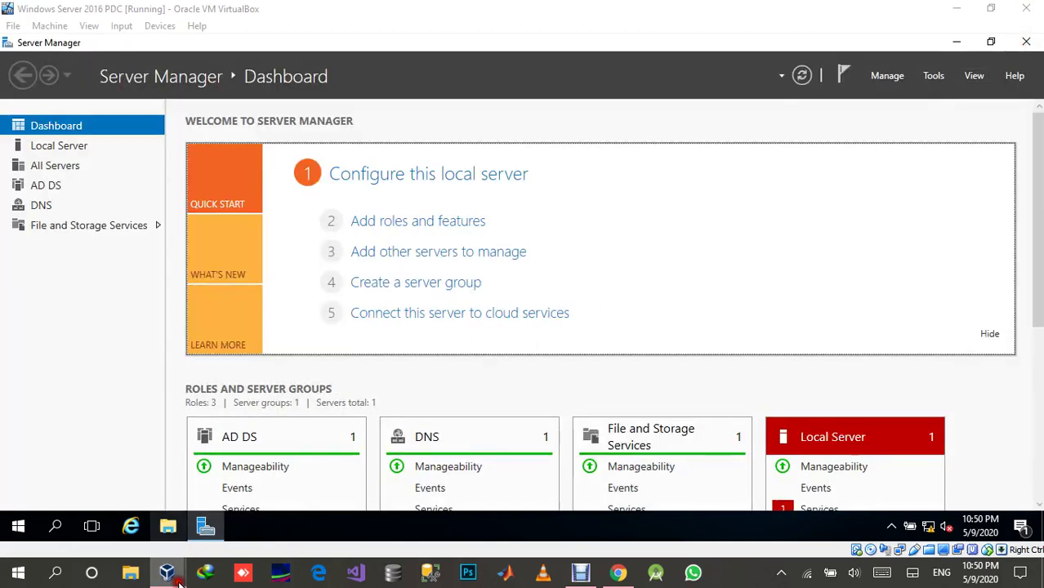
Bring the XP VM forward and insert Ctrl-Alt-Del to show its logon dialog.
mouse_move(168, 572)
left_click(274, 523)
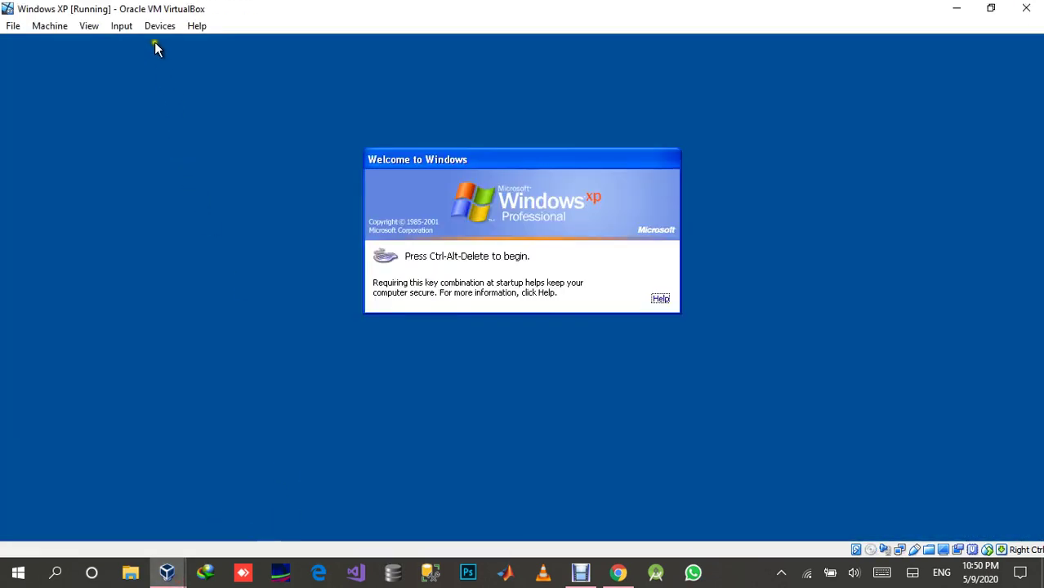
left_click(121, 26)
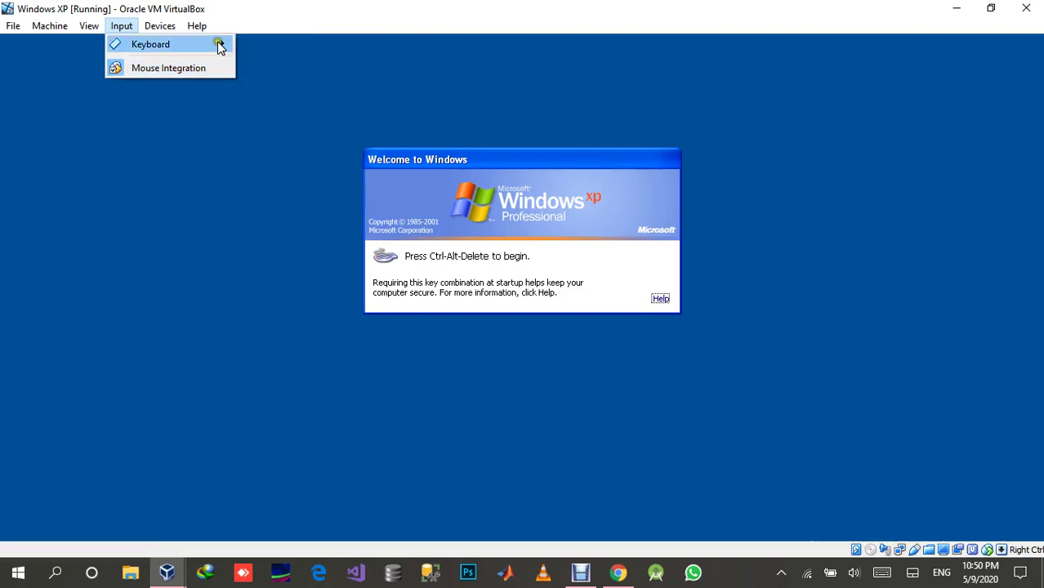
left_click(288, 70)
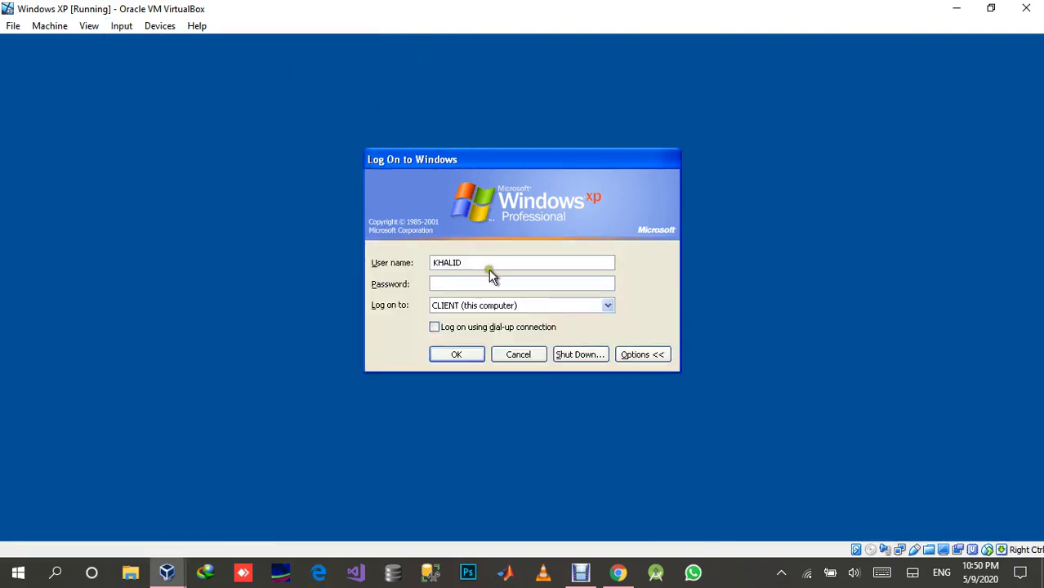
Replace the user name with the domain user's logon name, enter the password, then return to the server VM.
left_click_drag(489, 261, 408, 262)
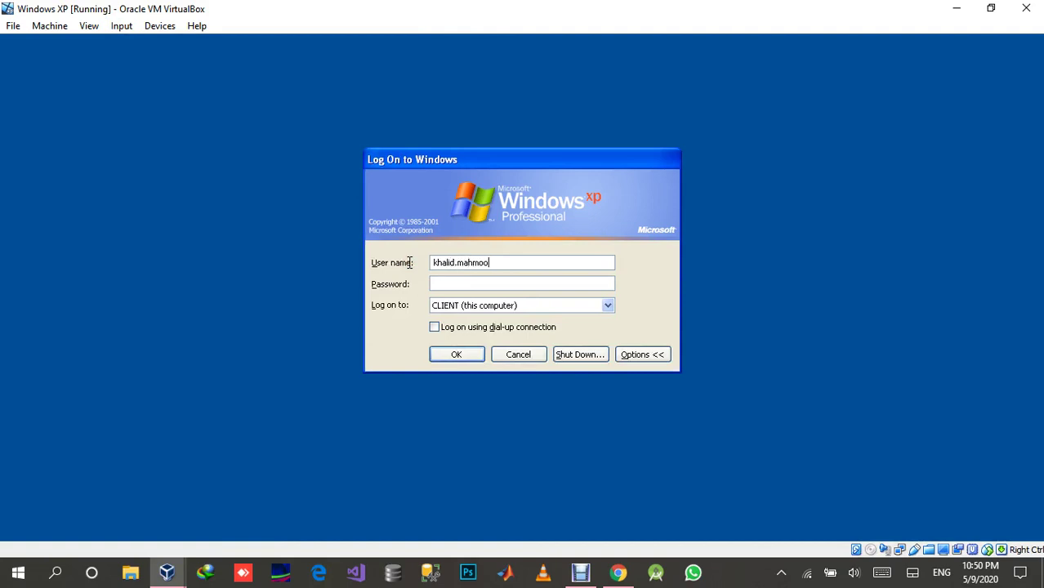
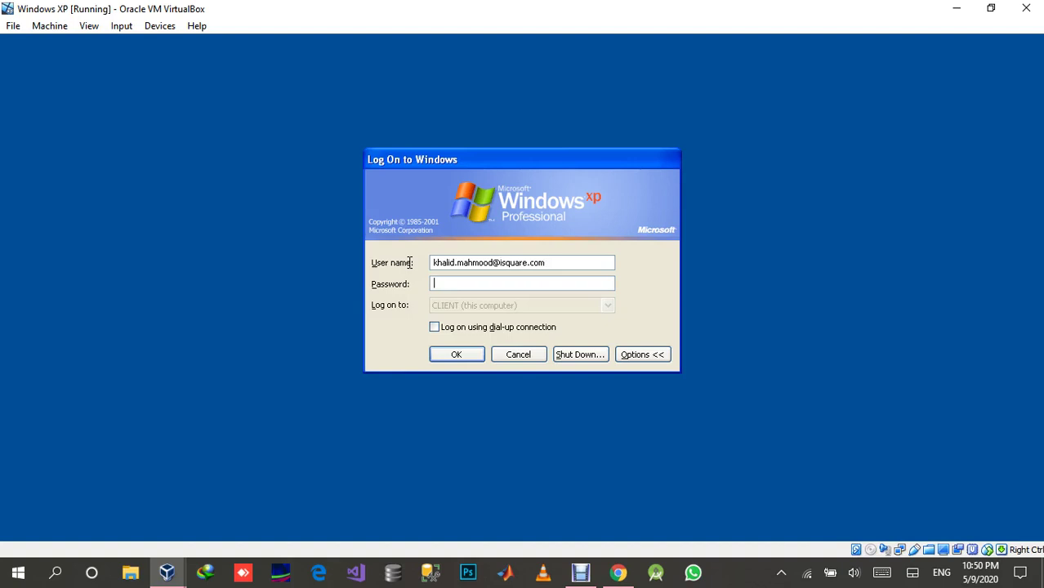
type("•••••")
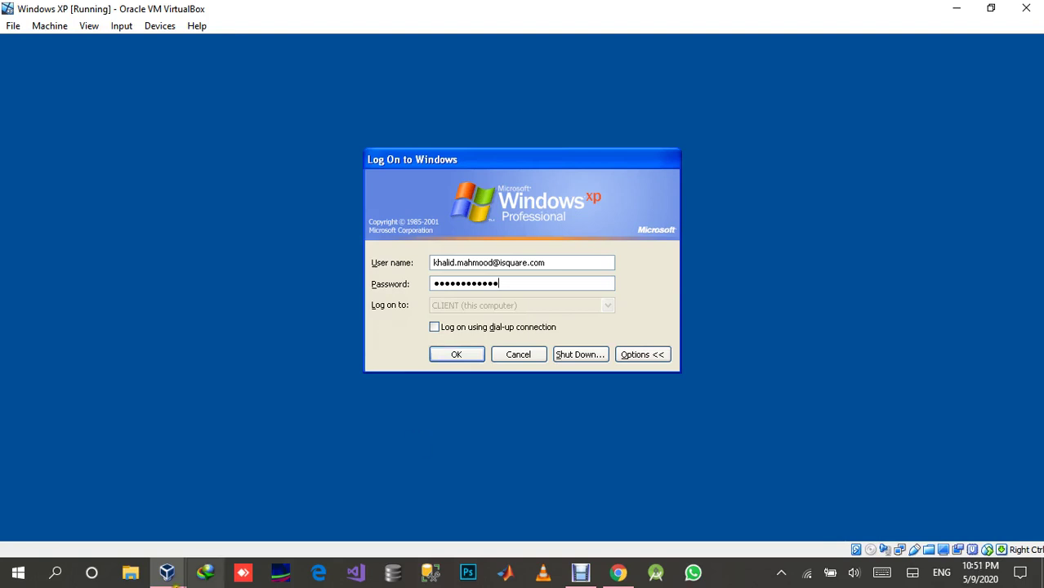
mouse_move(165, 570)
left_click(356, 501)
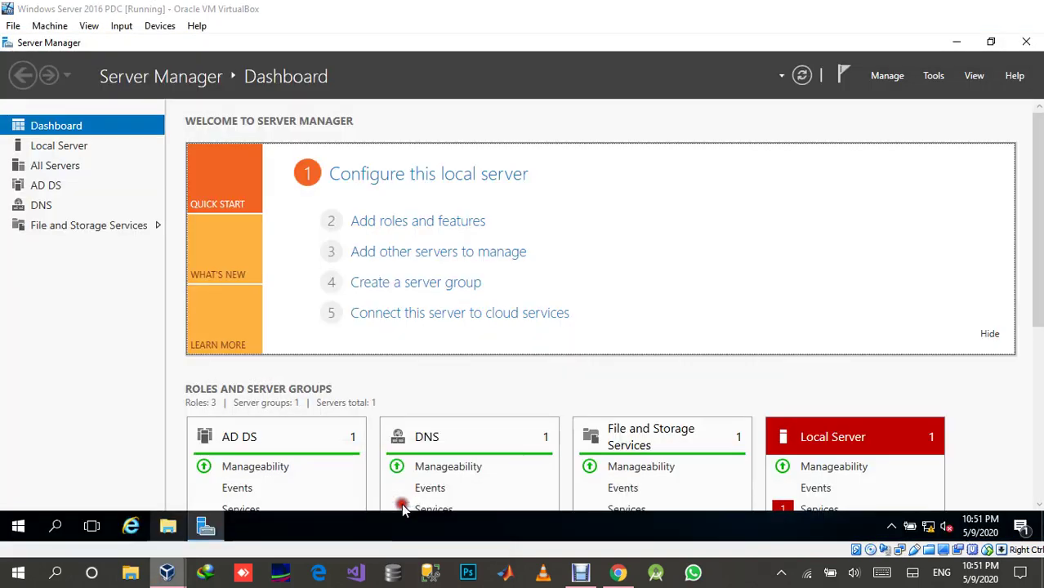
Open the domain user's Logon Hours from the Account tab in Active Directory Users and Computers.
left_click(927, 85)
left_click(921, 167)
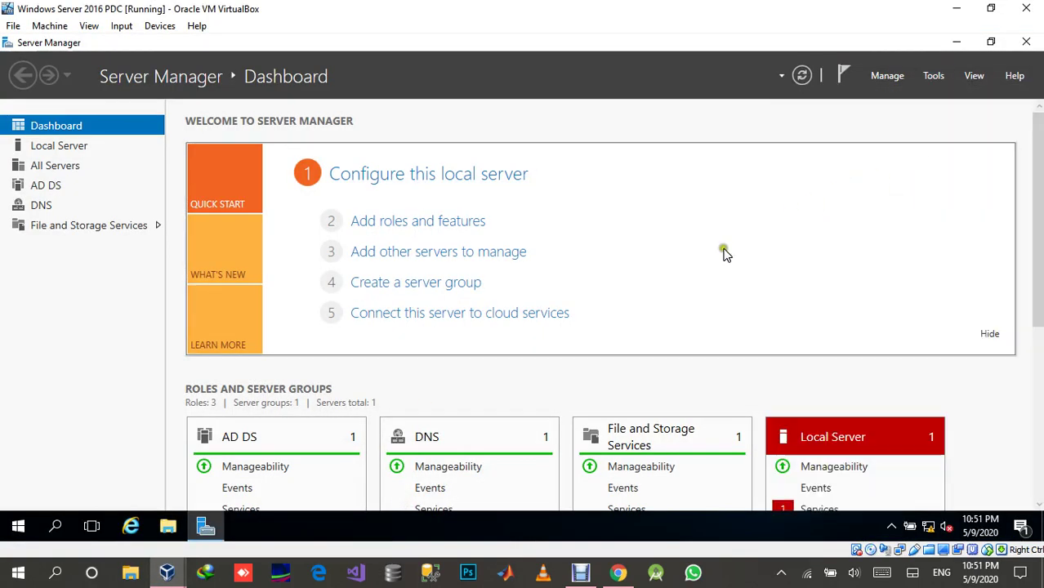
left_click(934, 76)
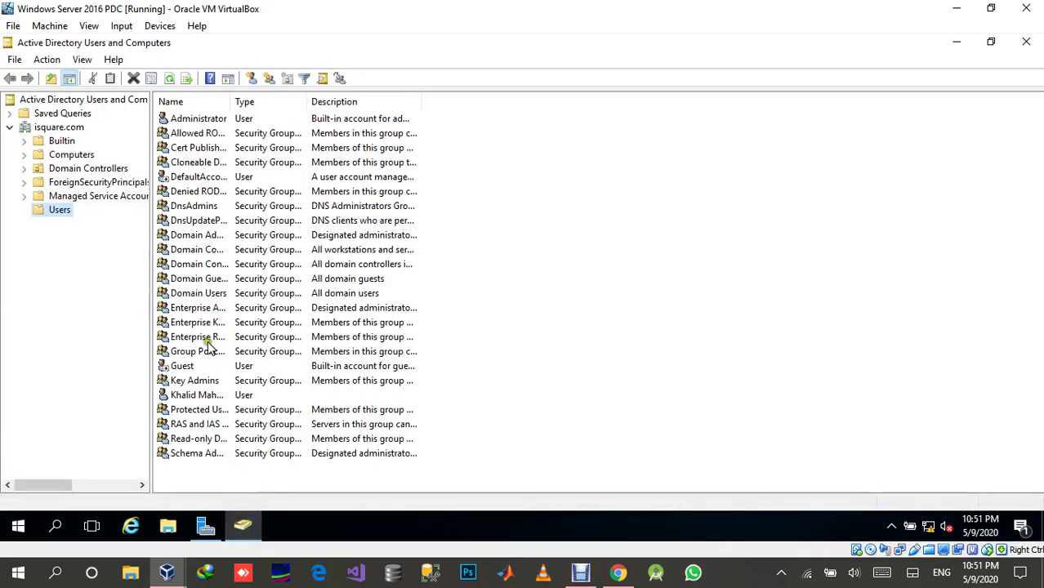
double_click(200, 395)
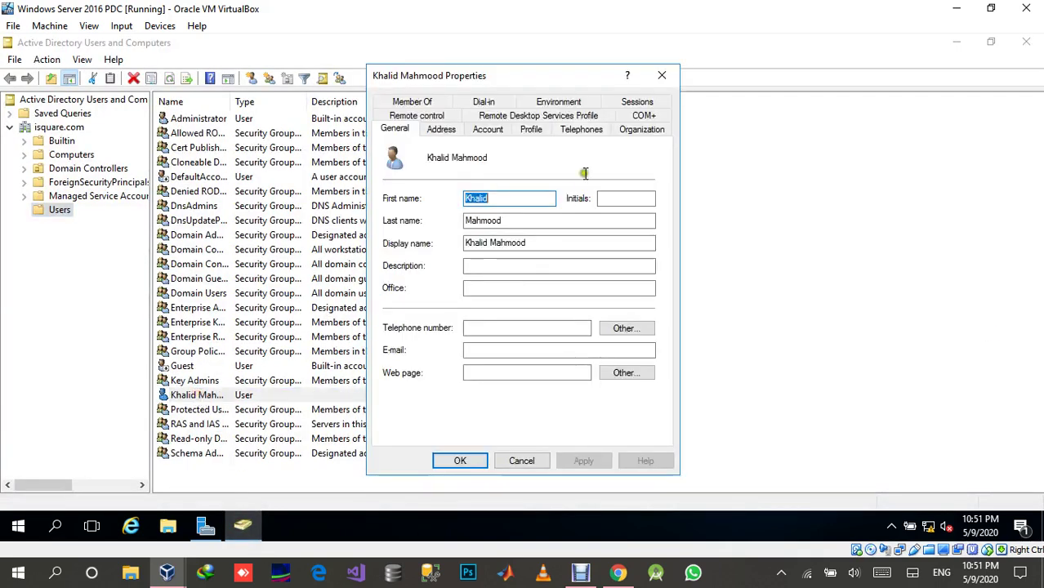
left_click(497, 130)
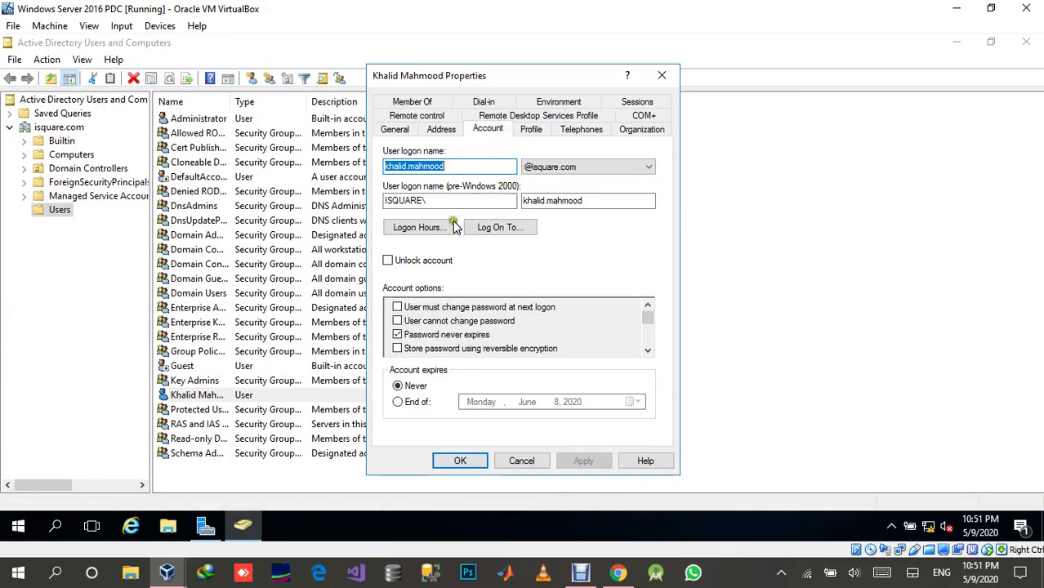
left_click(445, 227)
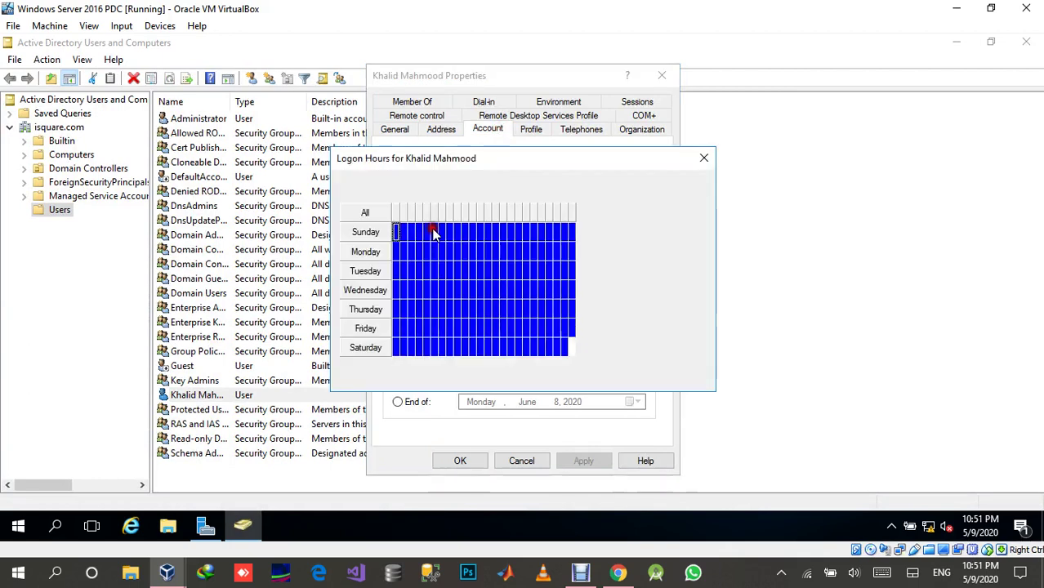
Mark Saturday 10 PM–11 PM as Logon Denied, save the account, and bring the XP VM forward.
left_click(567, 348)
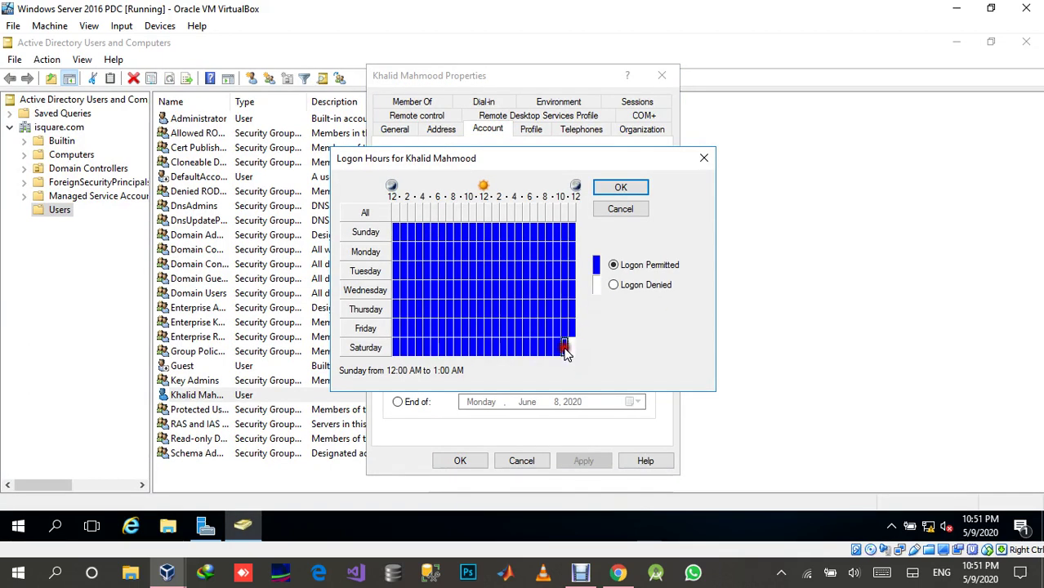
left_click(613, 284)
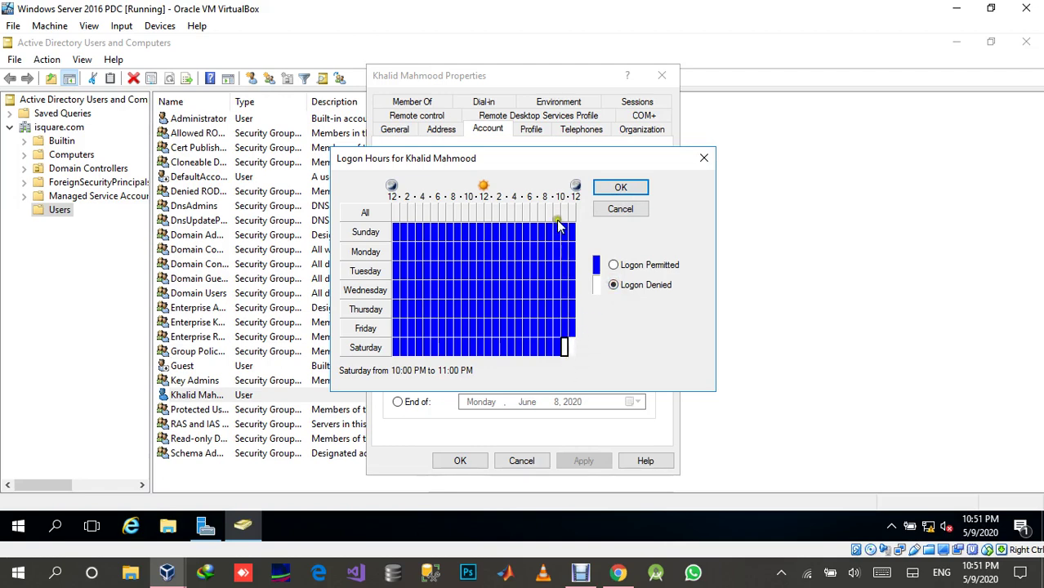
left_click(624, 187)
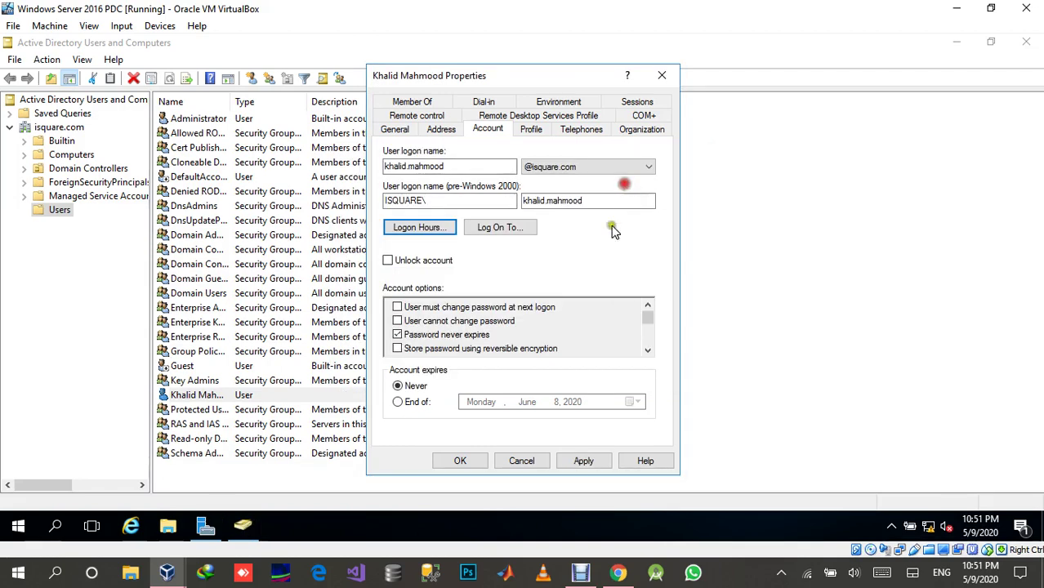
left_click(601, 461)
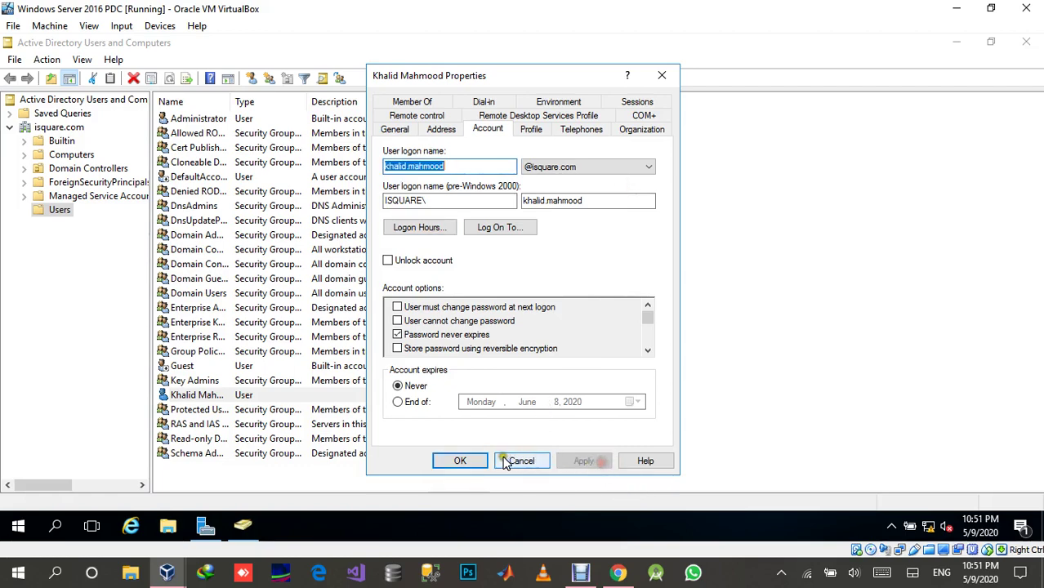
left_click(460, 460)
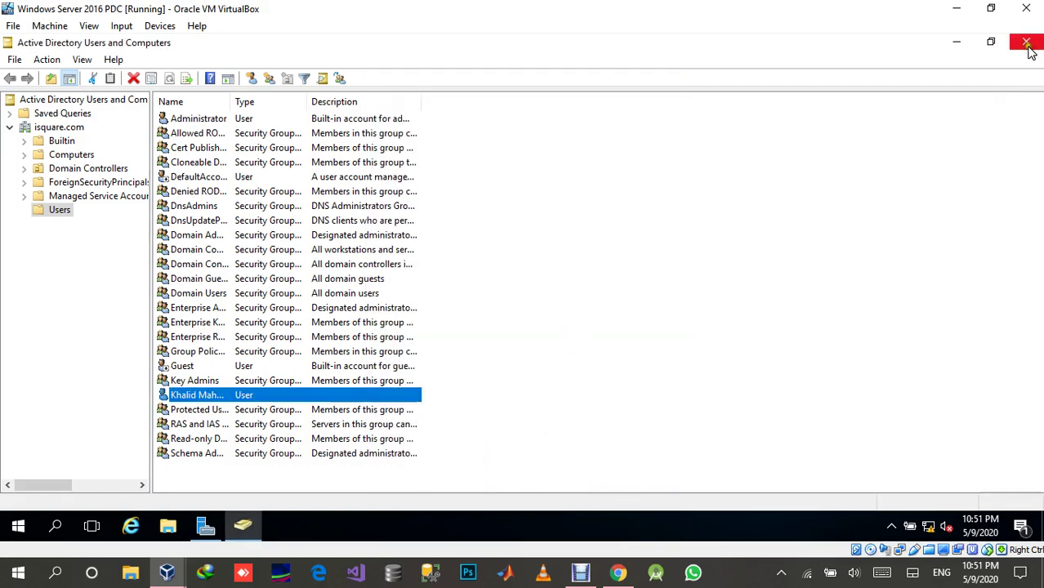
left_click(1027, 42)
mouse_move(167, 572)
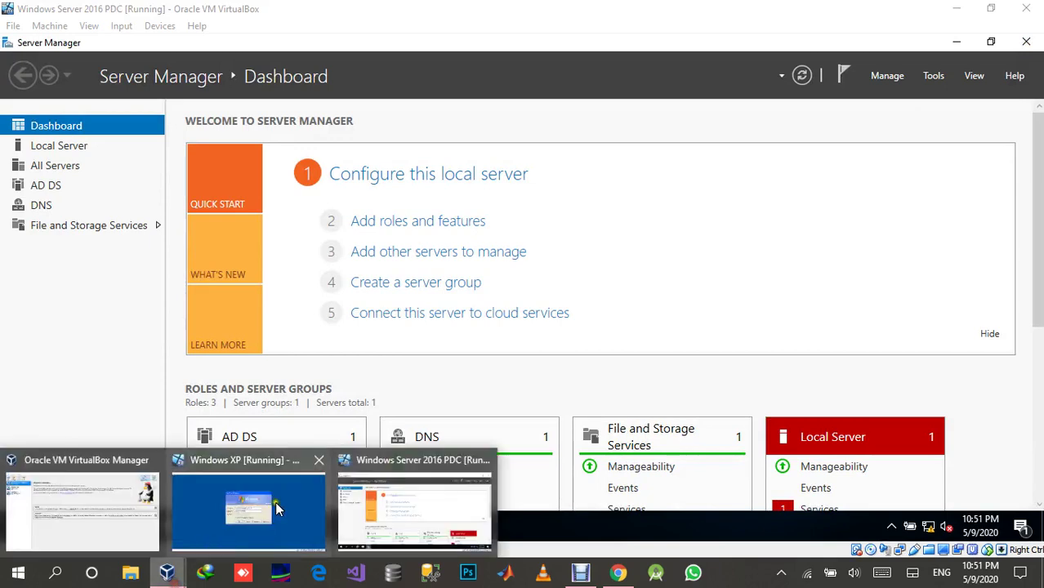
left_click(295, 514)
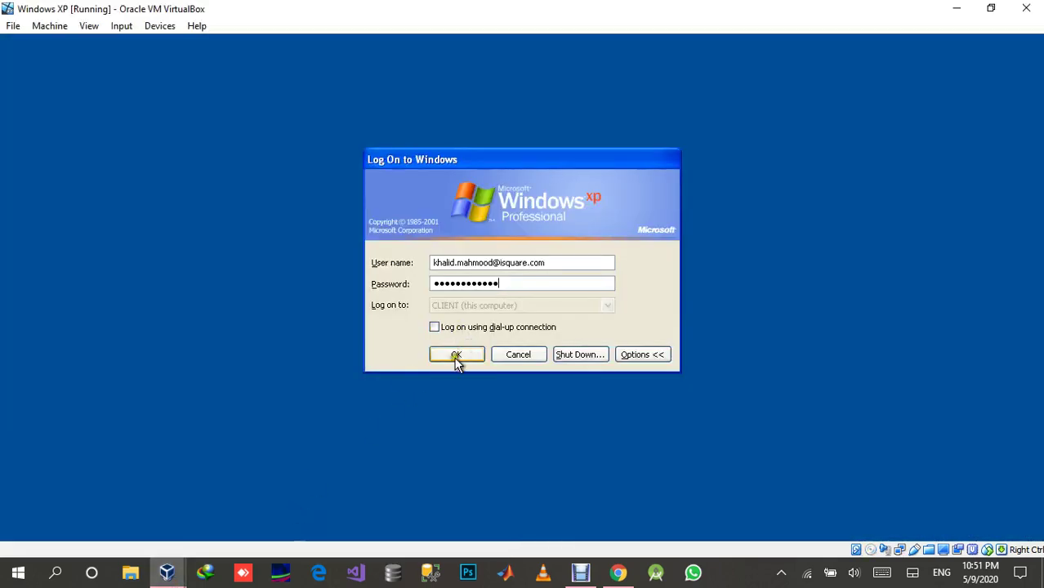
Submit the XP logon, then restart Windows XP via Shut Down > Restart.
left_click(456, 356)
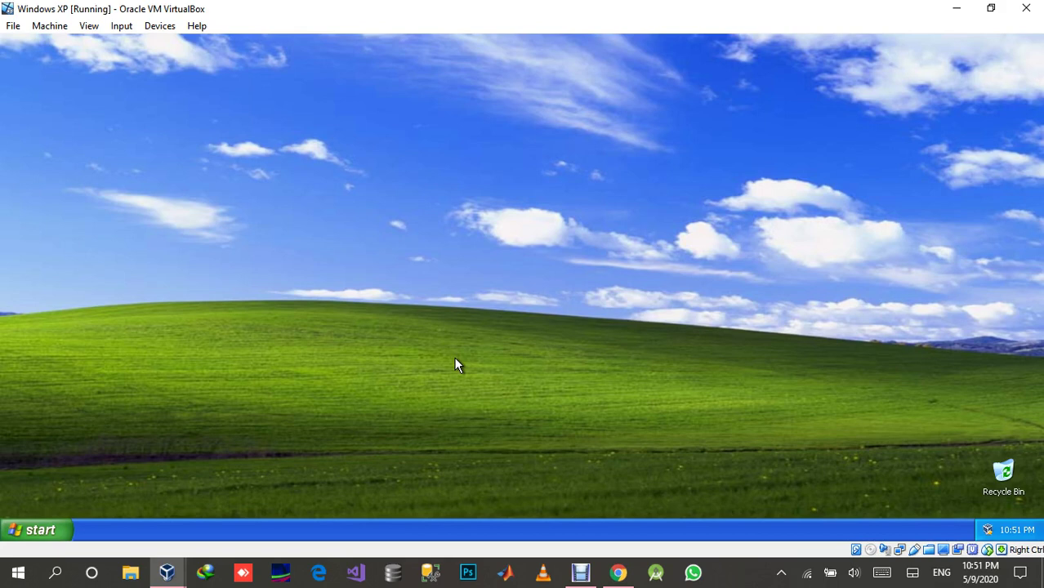
left_click(47, 535)
left_click(245, 503)
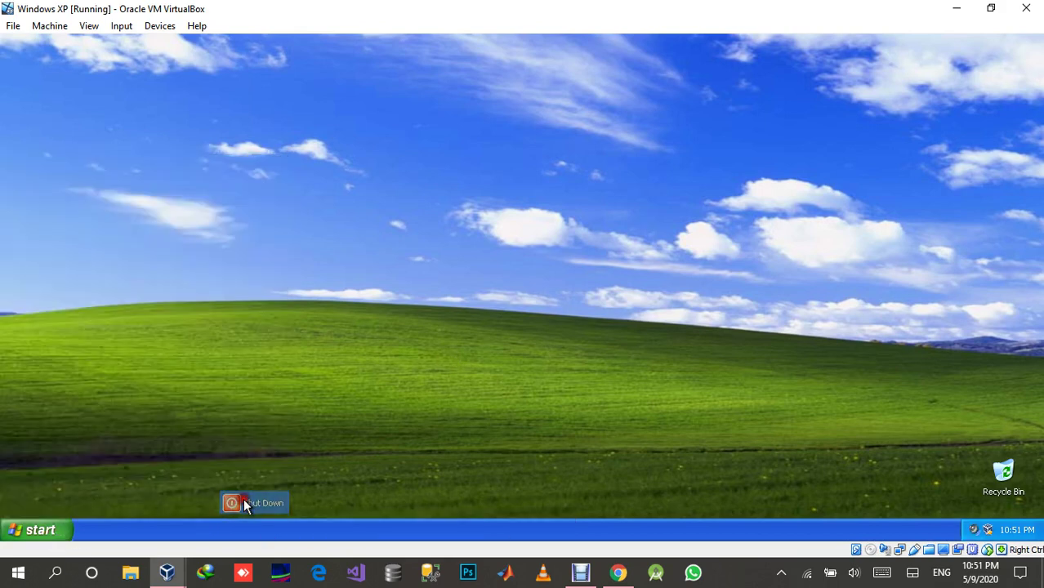
left_click(501, 253)
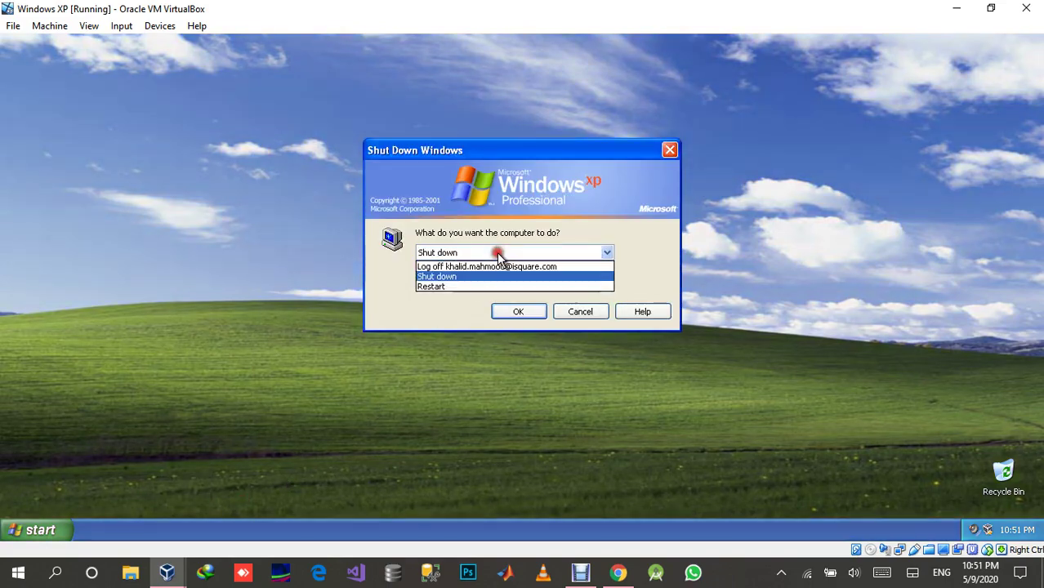
left_click(498, 287)
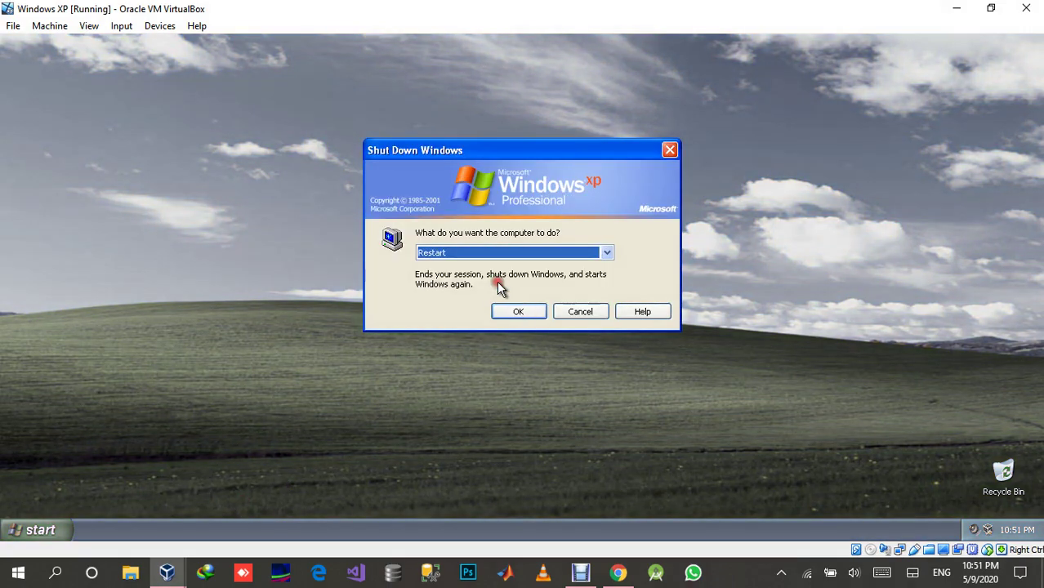
left_click(520, 311)
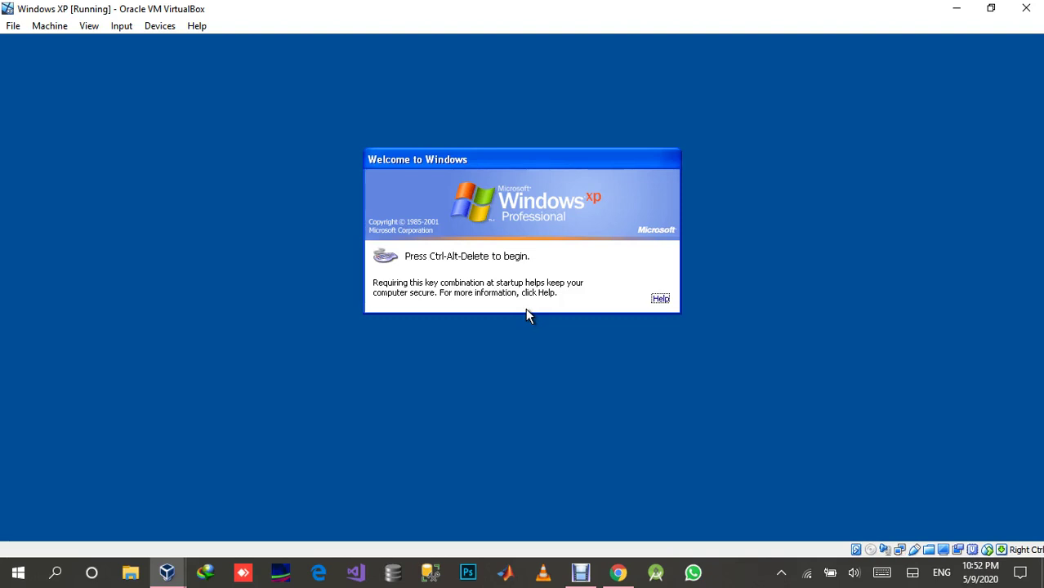
Insert Ctrl-Alt-Del on the XP guest, enter the domain user's password, and attempt logon.
left_click(128, 26)
mouse_move(224, 48)
left_click(260, 72)
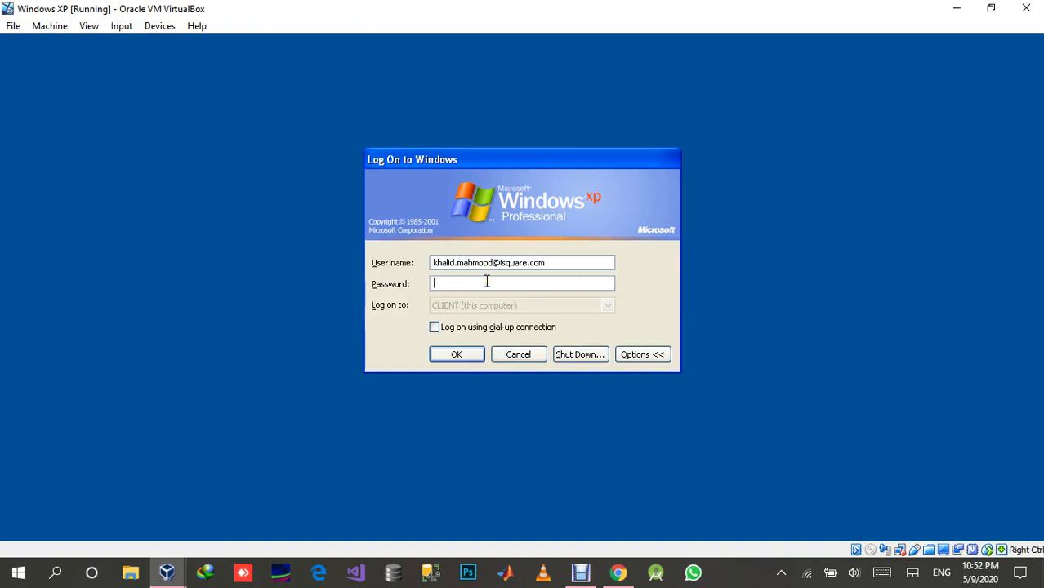
type("**********")
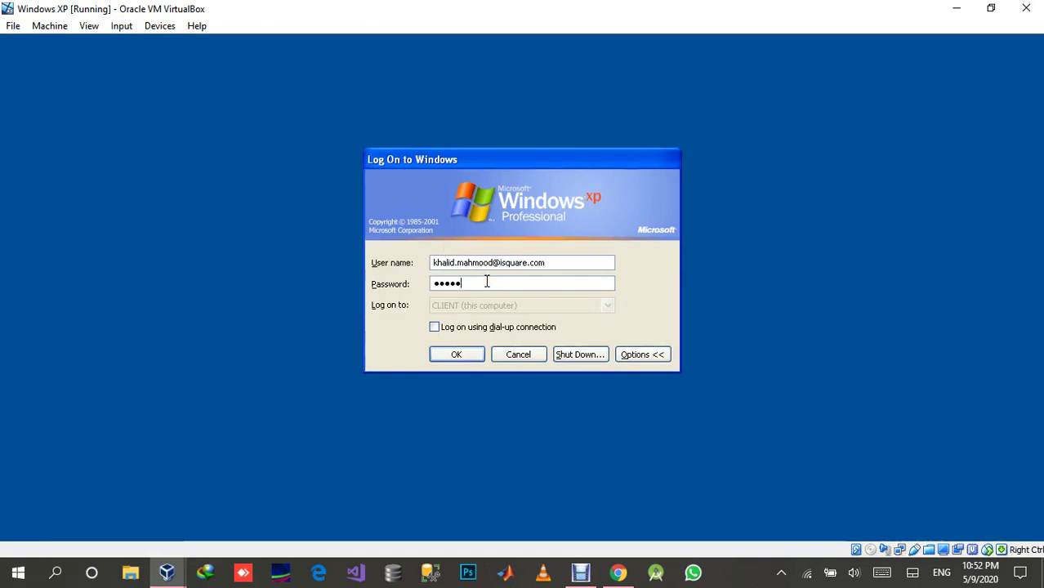
type("**")
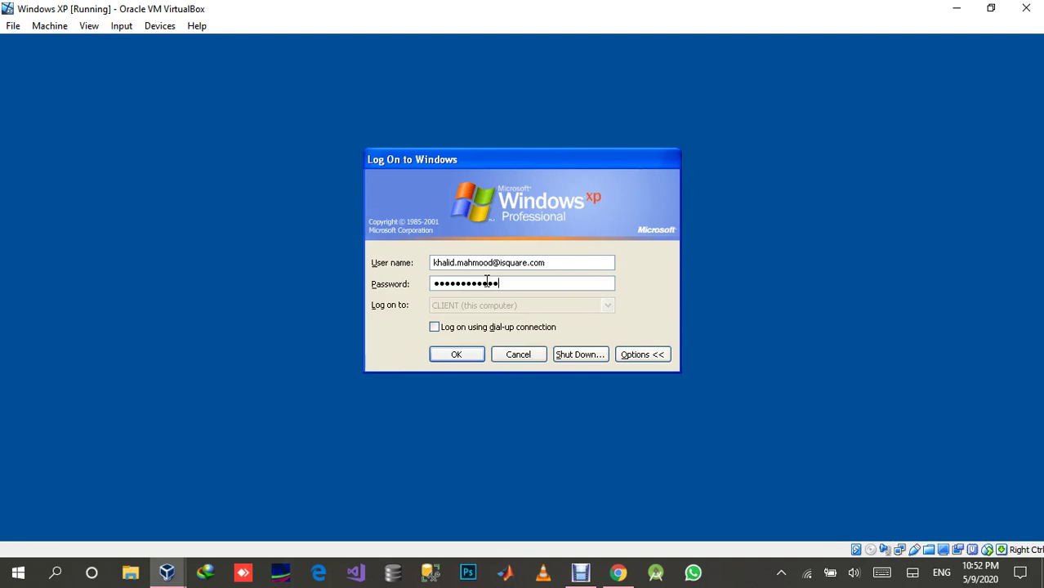
left_click(470, 360)
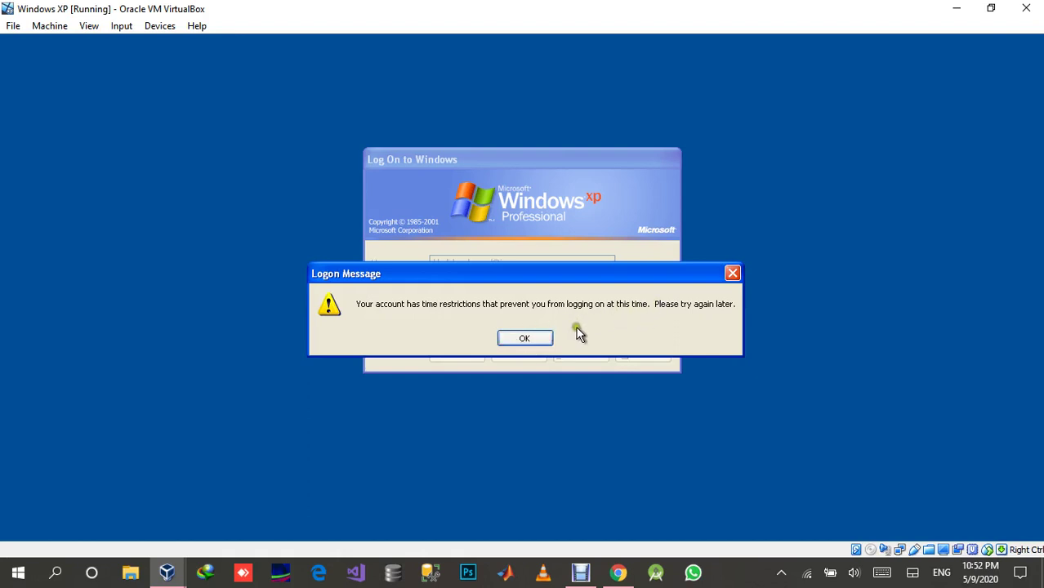
Dismiss the time restriction warning, retry and get refused again, then switch to the Server 2016 VM.
left_click(510, 340)
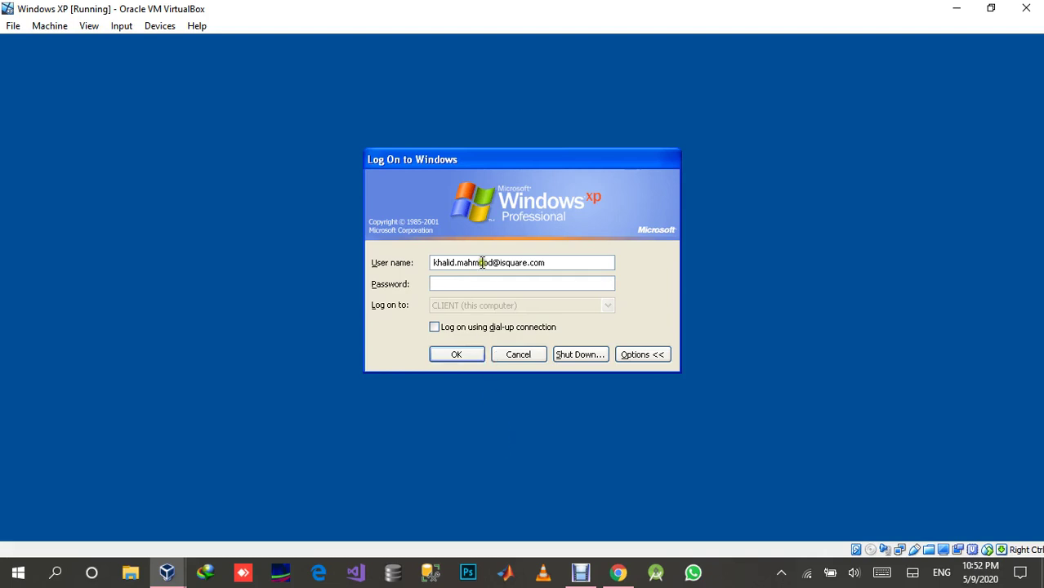
left_click(460, 354)
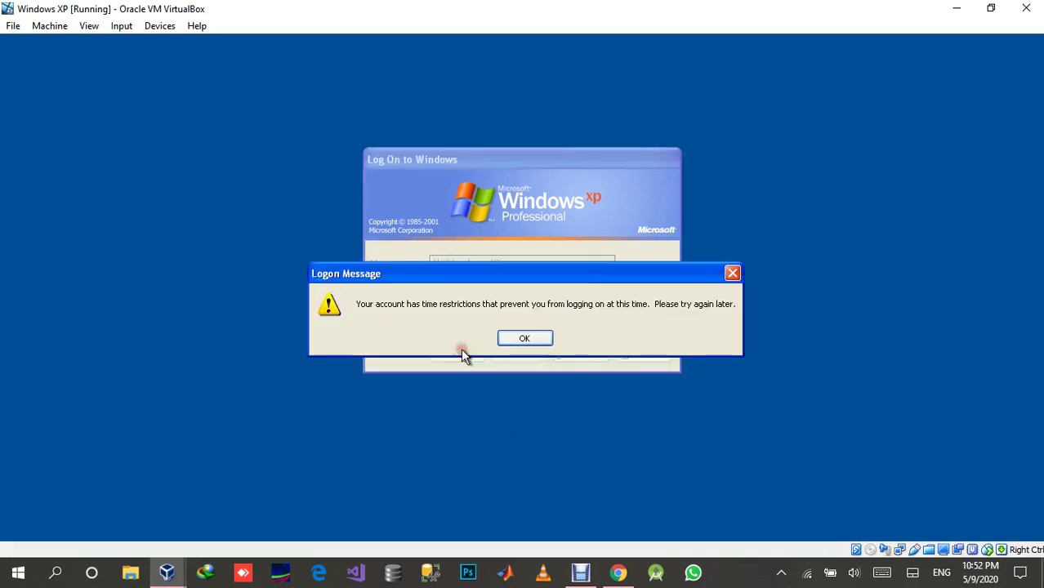
left_click(517, 342)
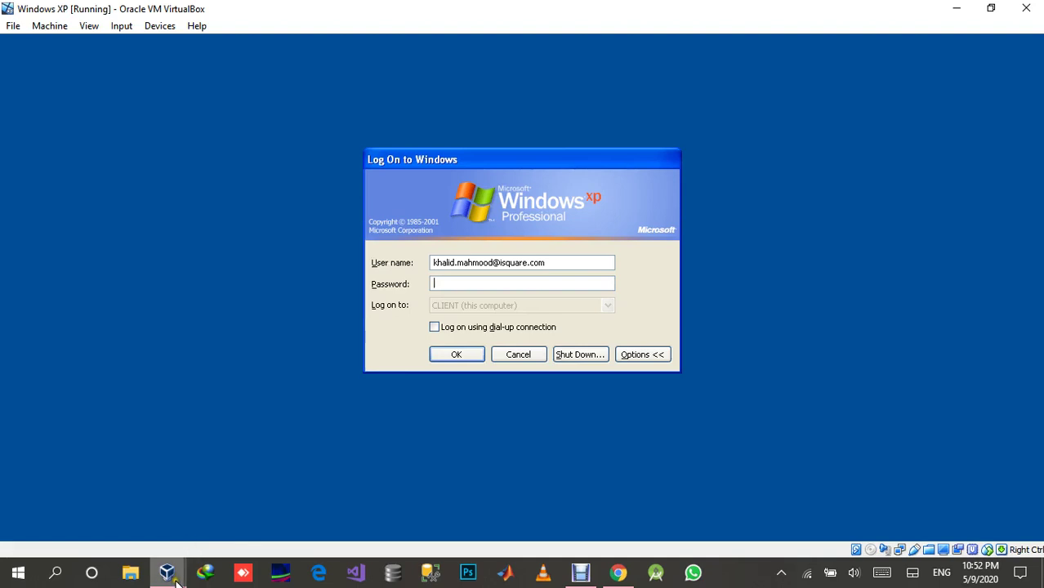
mouse_move(168, 574)
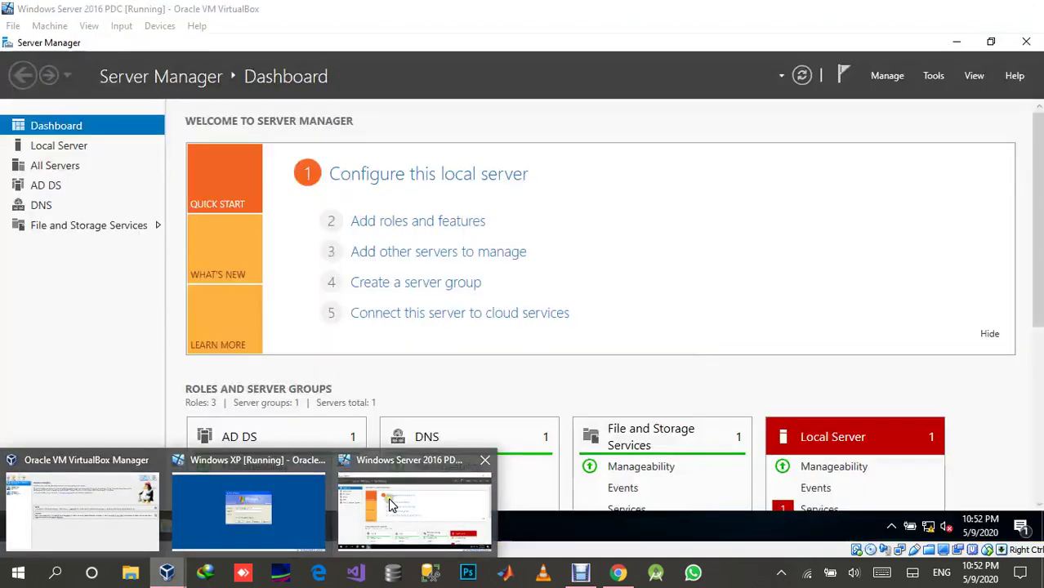
left_click(414, 511)
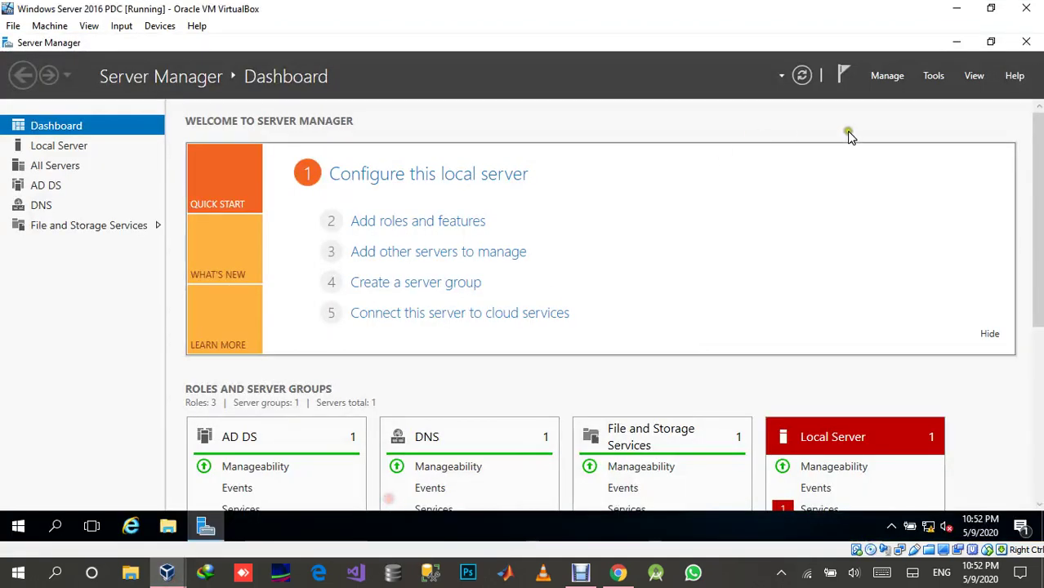
Open Active Directory Users and Computers and show the domain user's Log On To workstation settings.
left_click(933, 76)
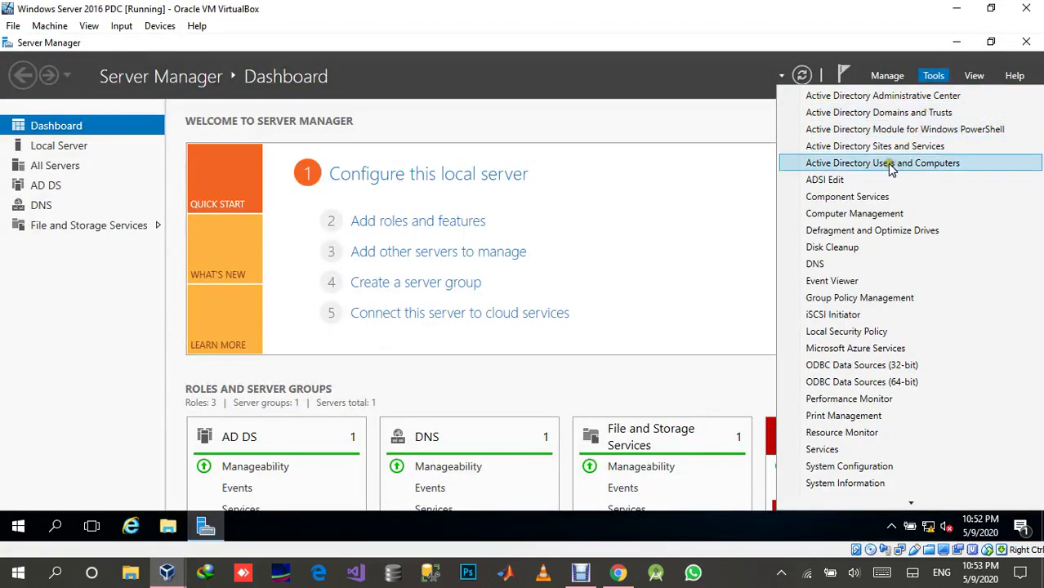
left_click(887, 163)
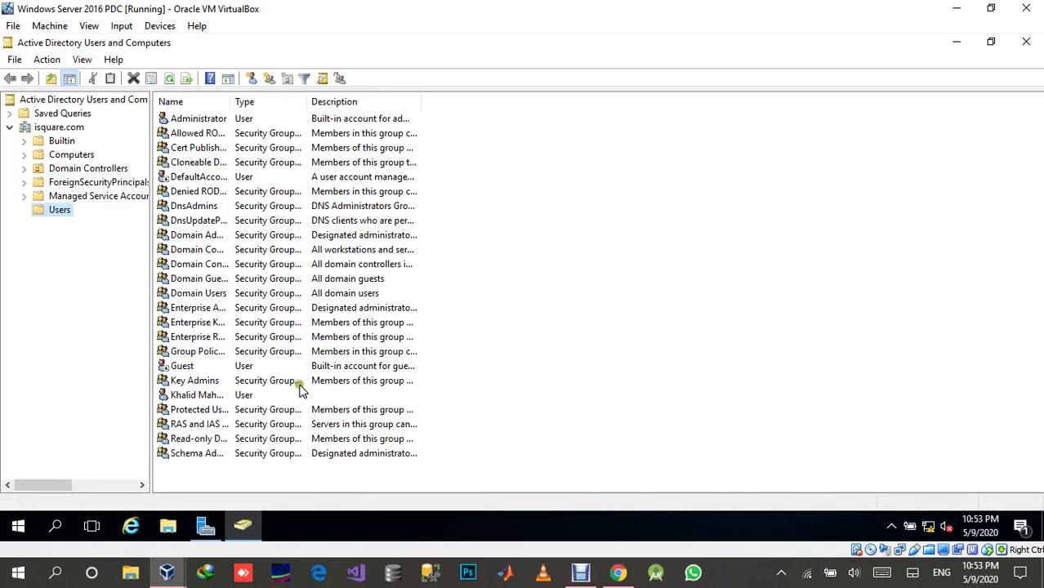
double_click(243, 398)
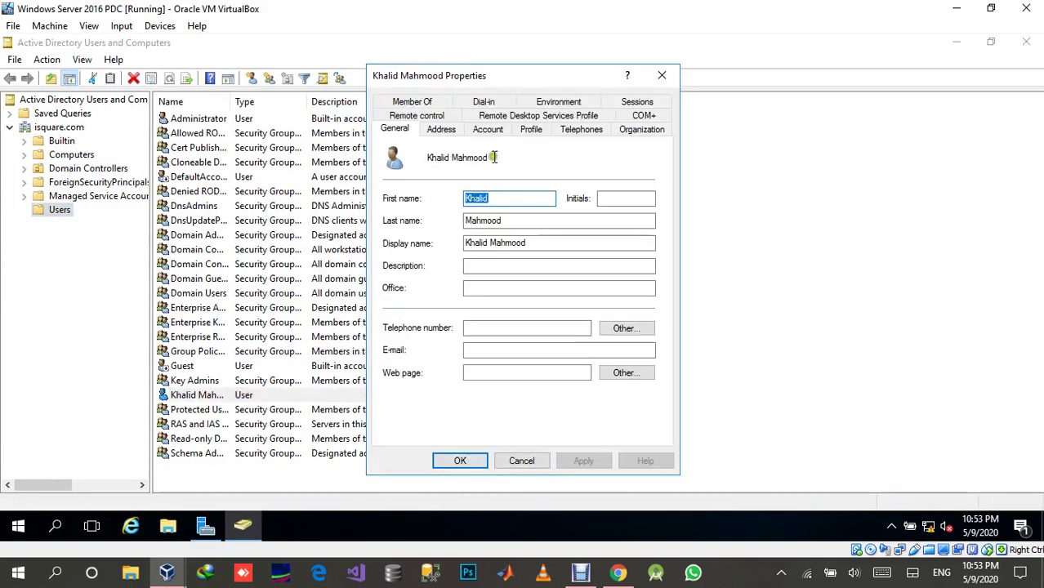
left_click(485, 129)
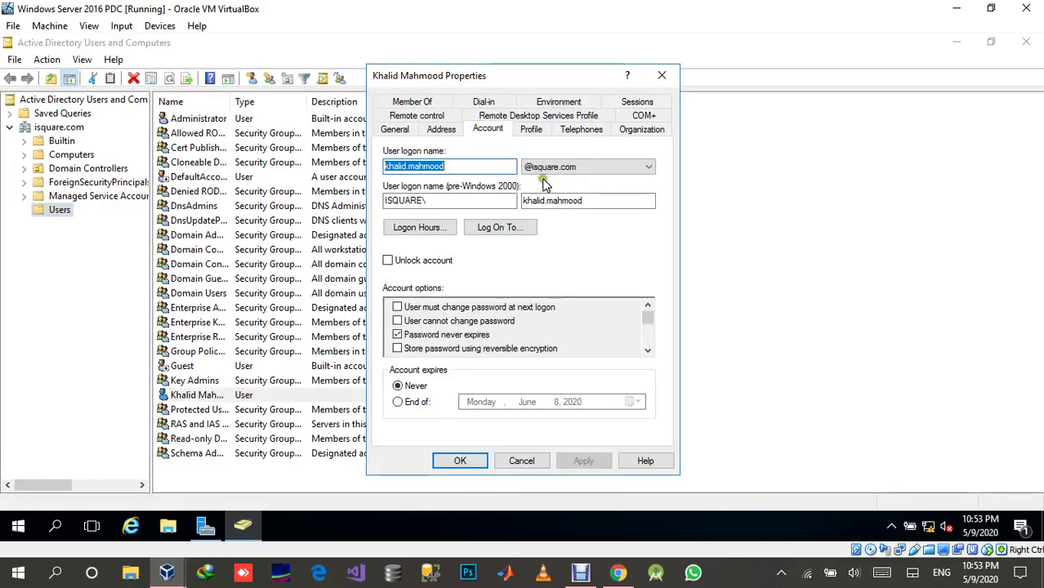
left_click(500, 227)
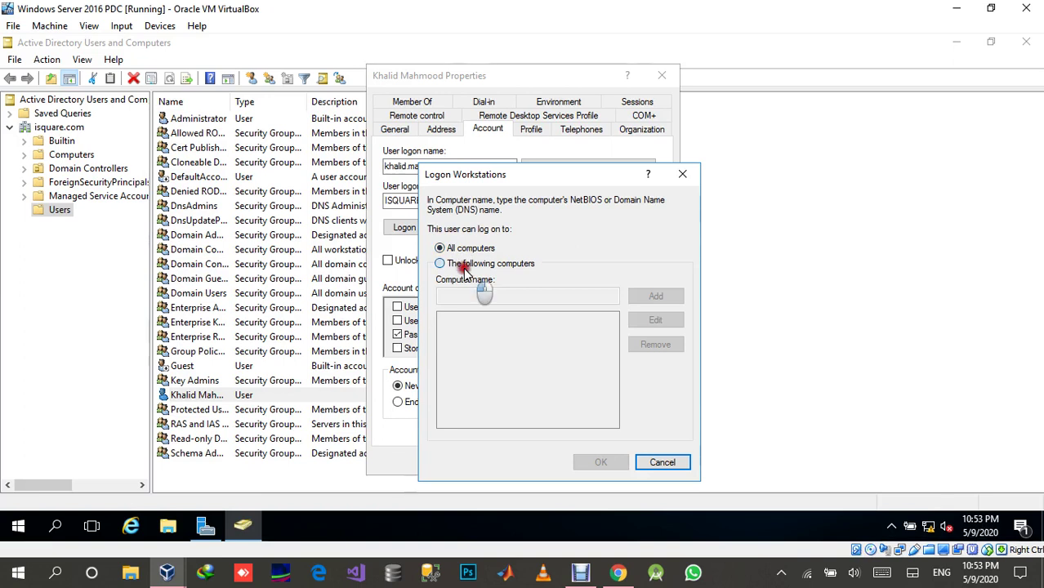
Choose 'The following computers' and add 192.168.1.10 as the only allowed workstation.
left_click(468, 266)
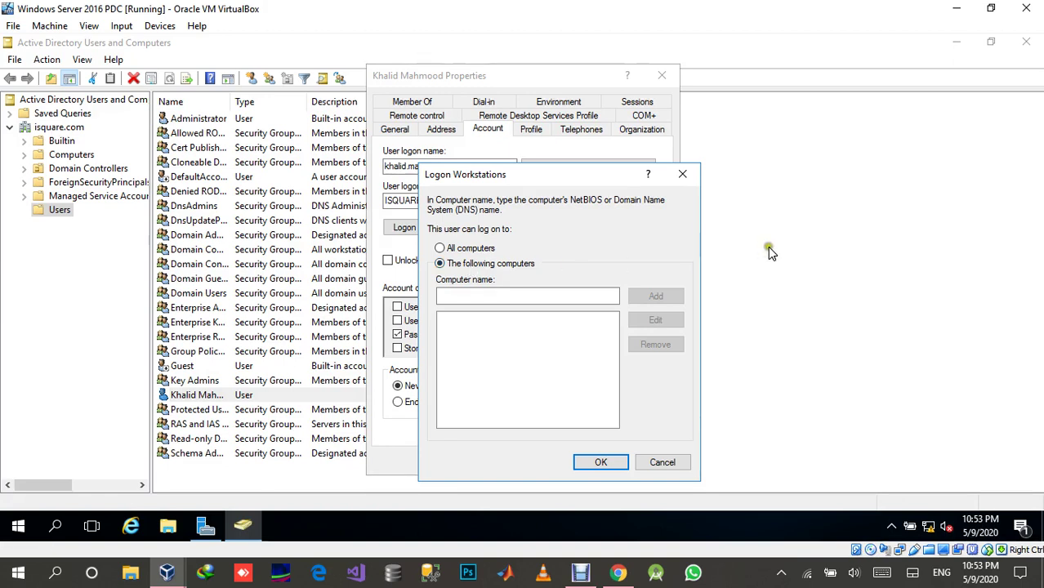
left_click_drag(600, 174, 681, 178)
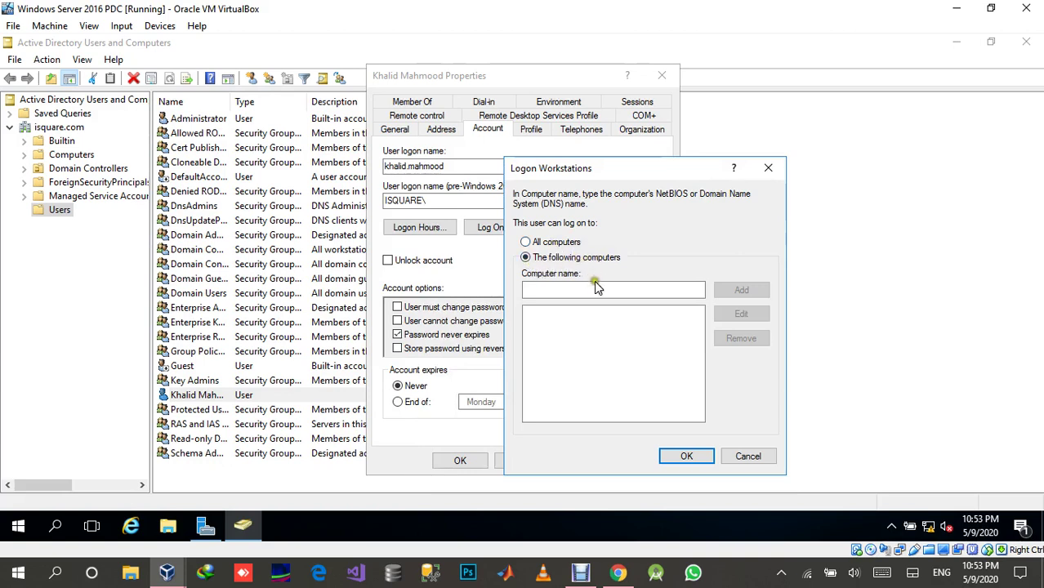
left_click(561, 292)
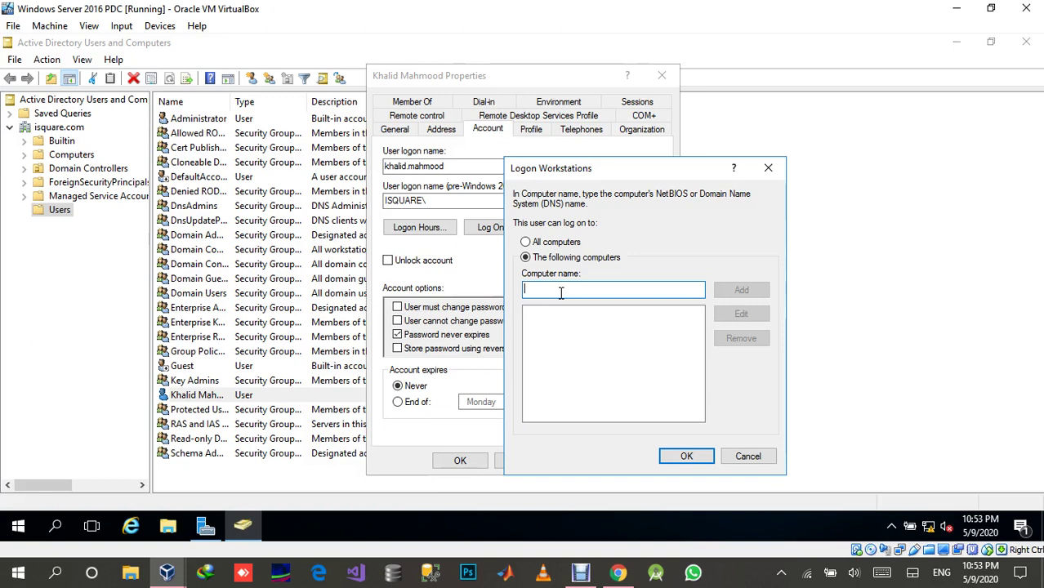
type("1")
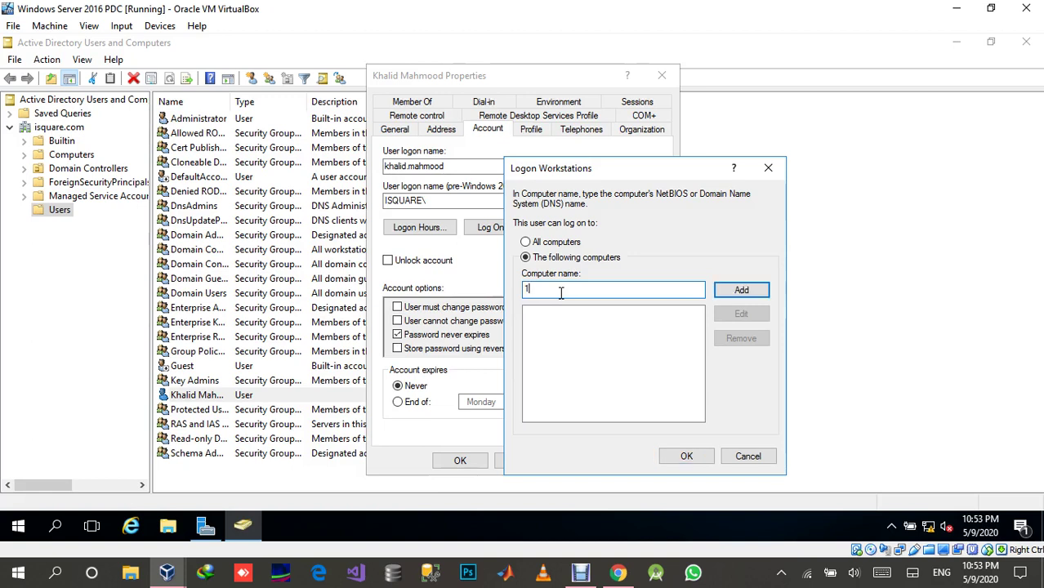
type("92.168.1.10")
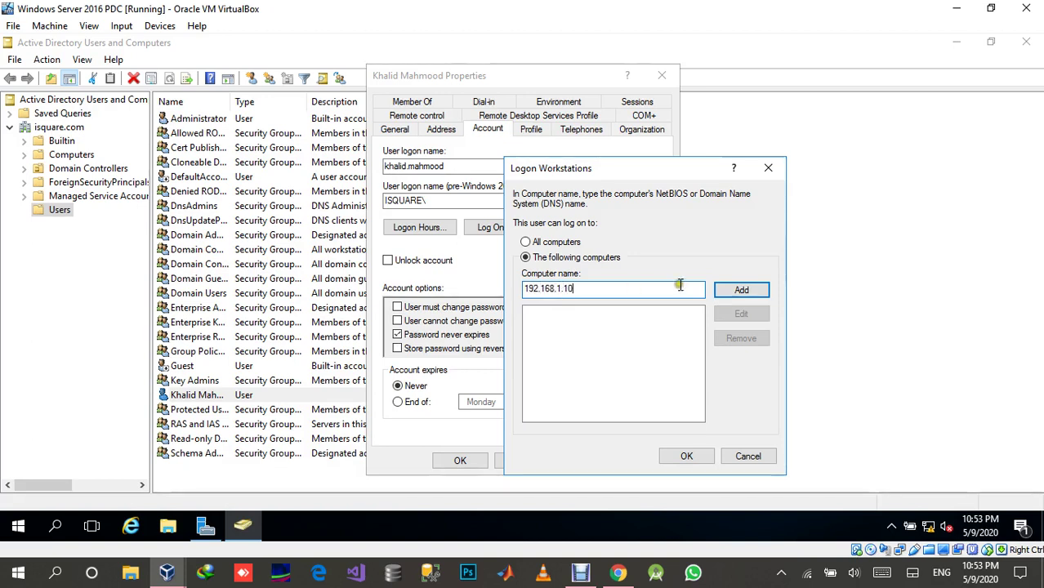
left_click(738, 290)
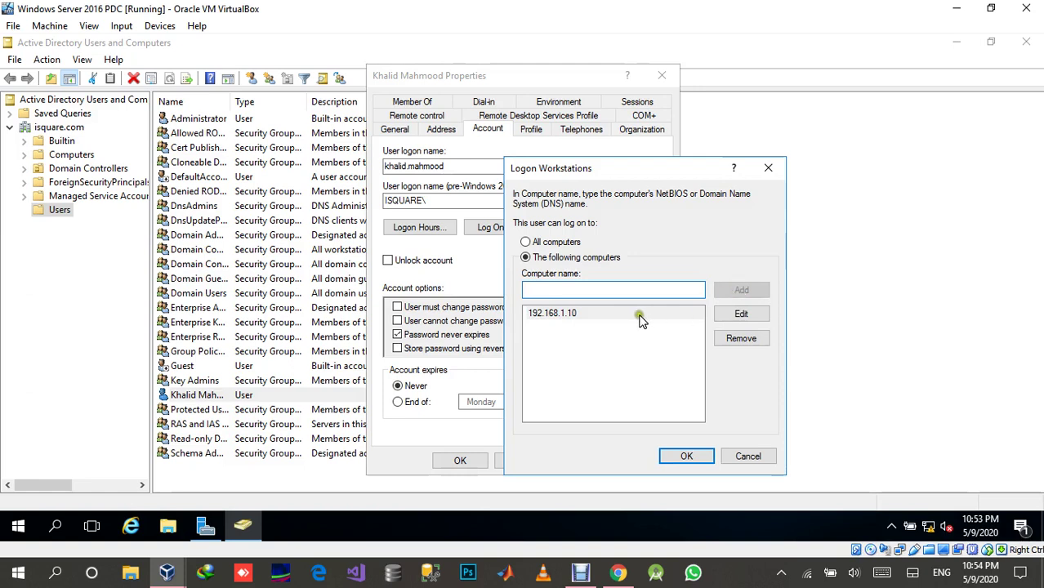
left_click(621, 317)
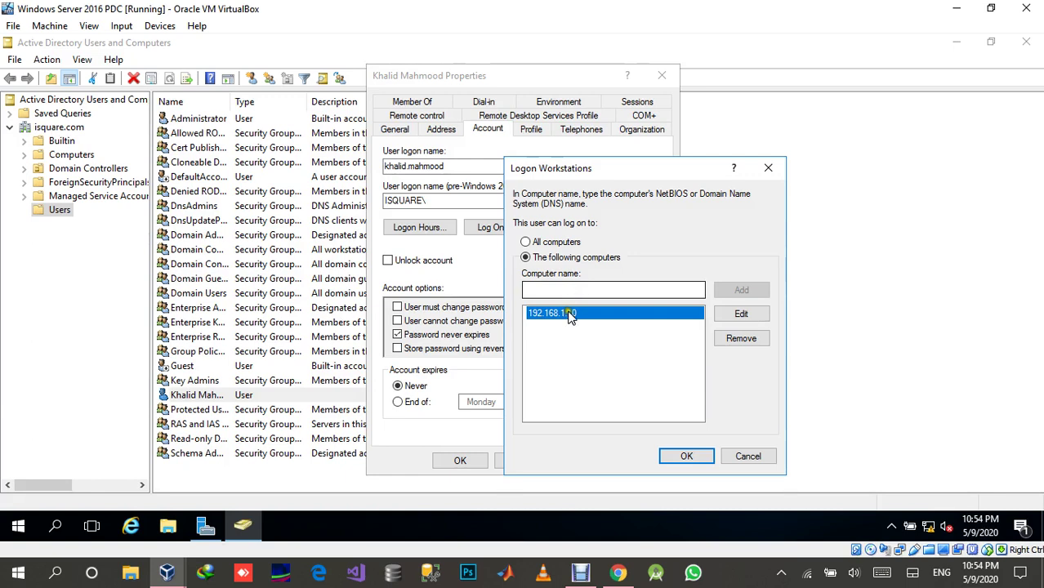
Save the workstation restriction on the account and close Active Directory Users and Computers.
left_click(684, 459)
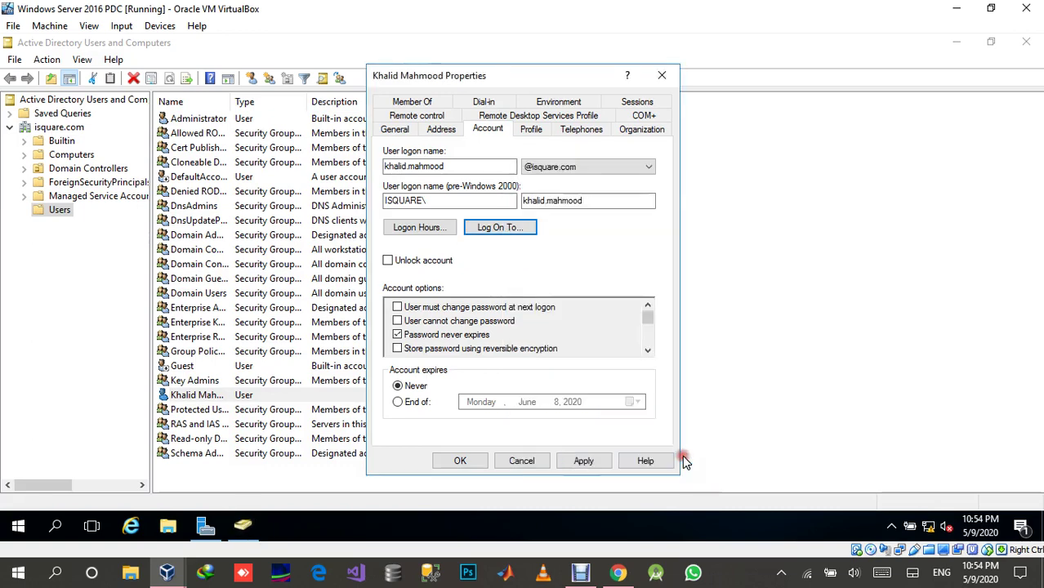
left_click(585, 463)
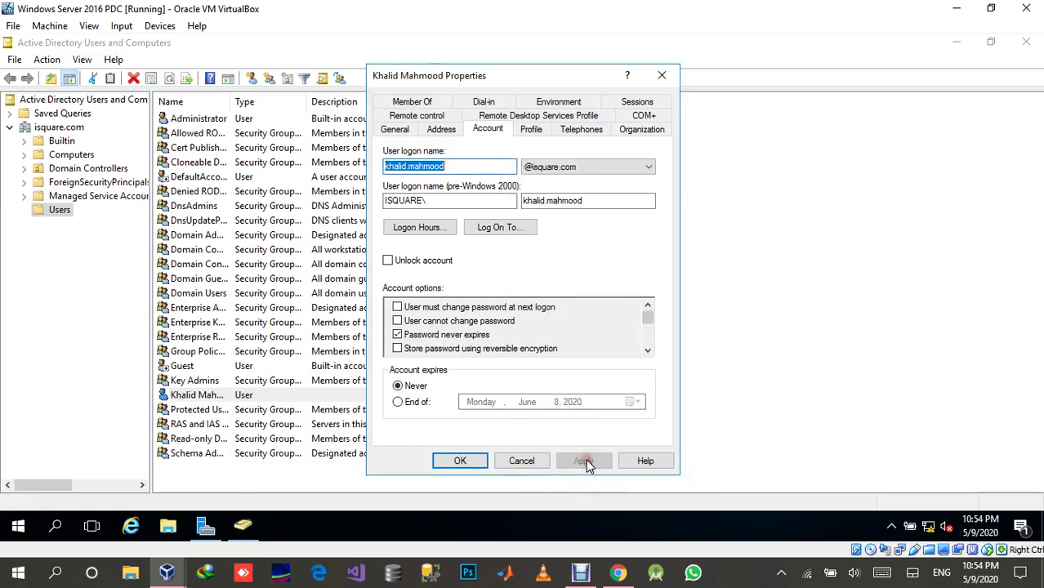
left_click(474, 462)
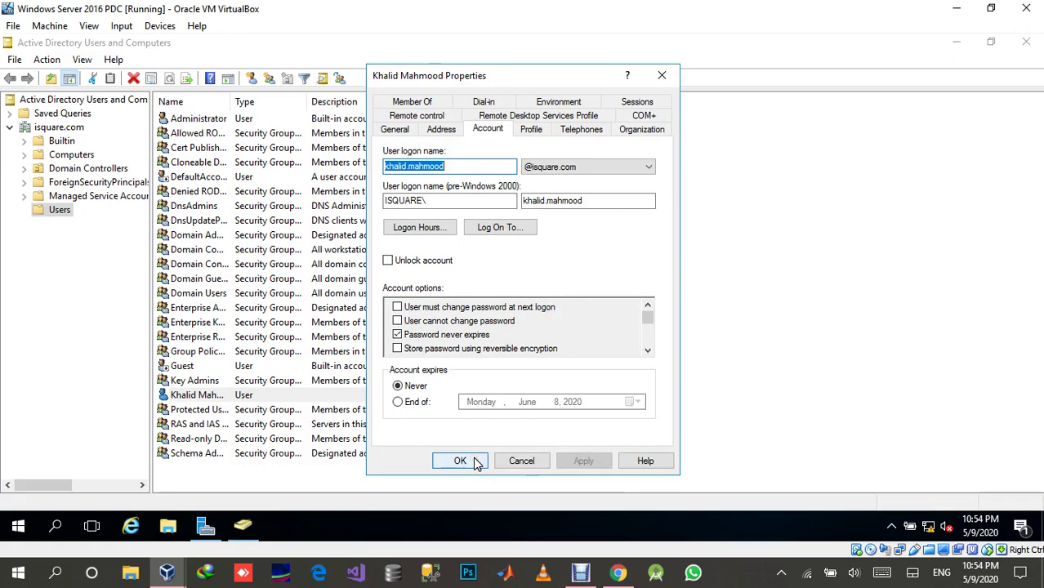
left_click(525, 360)
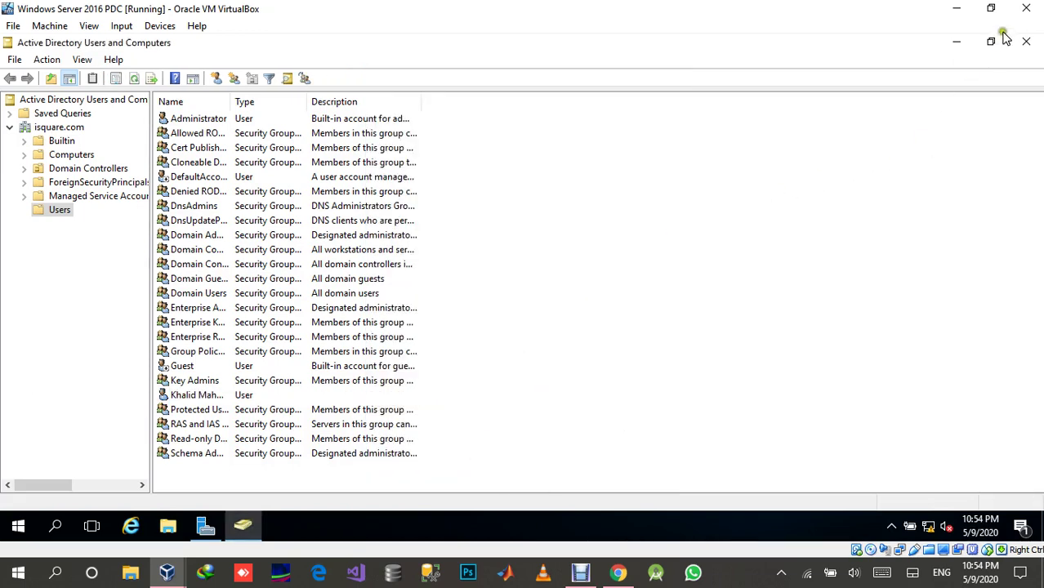
left_click(1028, 43)
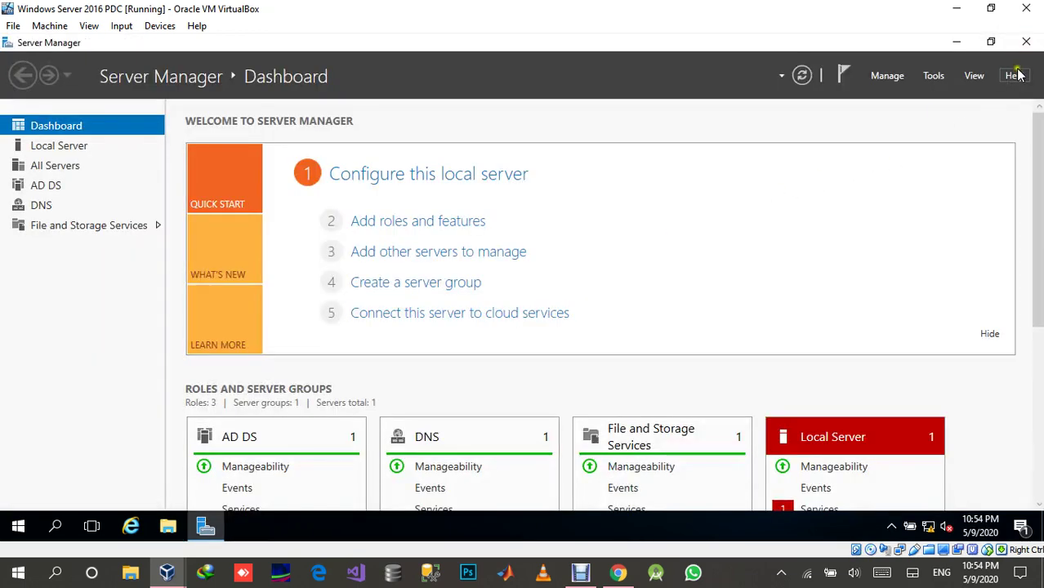
Close Server Manager, refresh the server desktop, and return focus to the host desktop.
left_click(1026, 43)
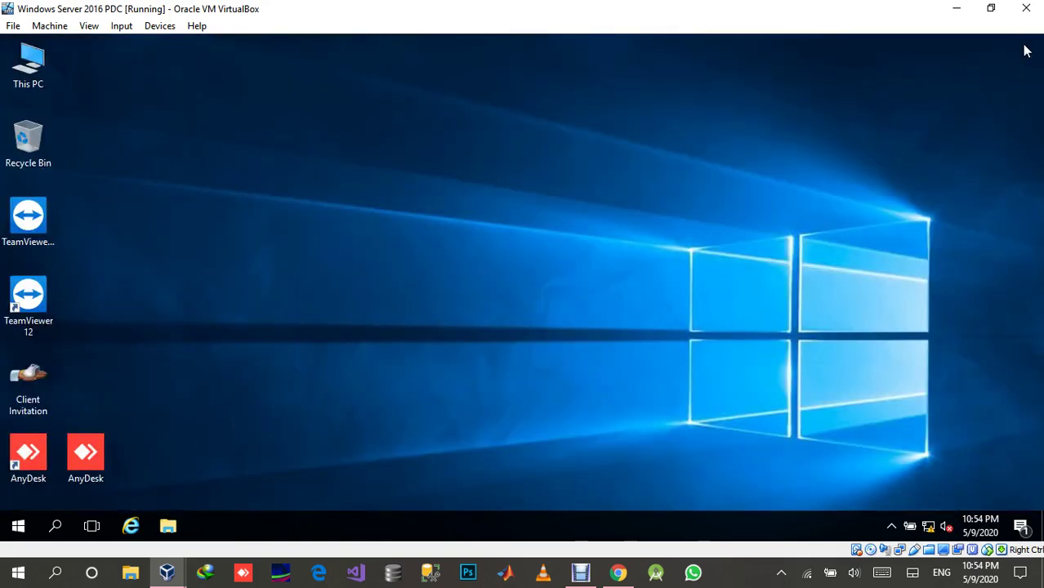
right_click(620, 292)
left_click(649, 341)
left_click(734, 581)
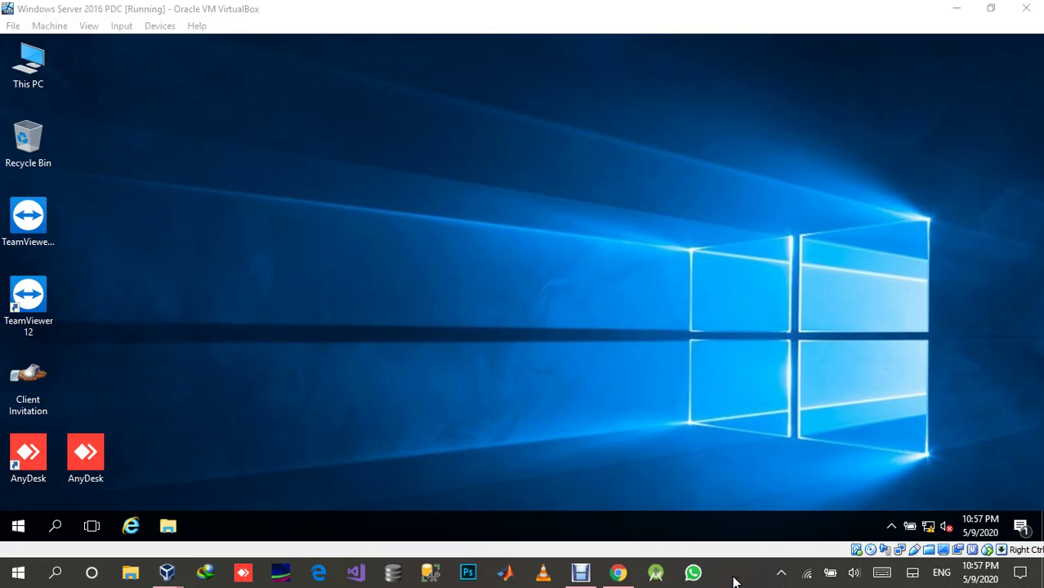